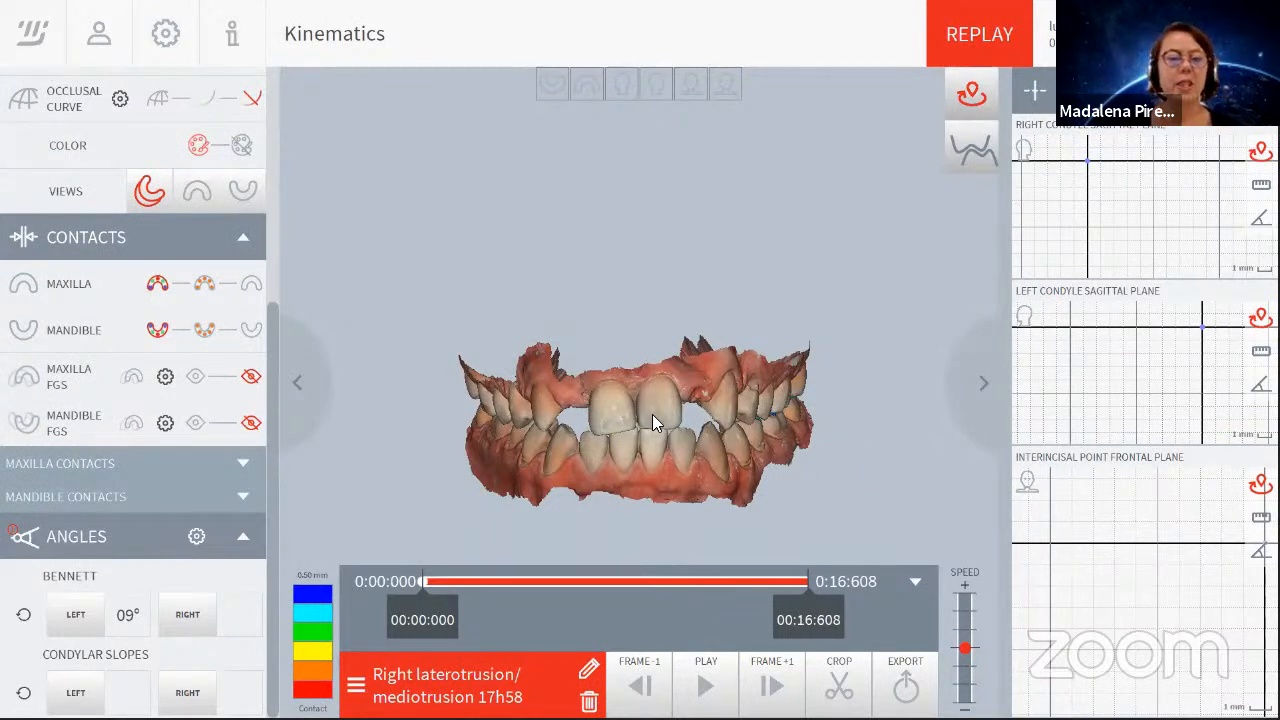
Examine the arches and contact areas of the Right laterotrusion/mediotrusion 17h58 recording from the front and from below.
scroll(556, 324, up, 3)
scroll(592, 374, down, 3)
middle_drag(432, 447, 382, 380)
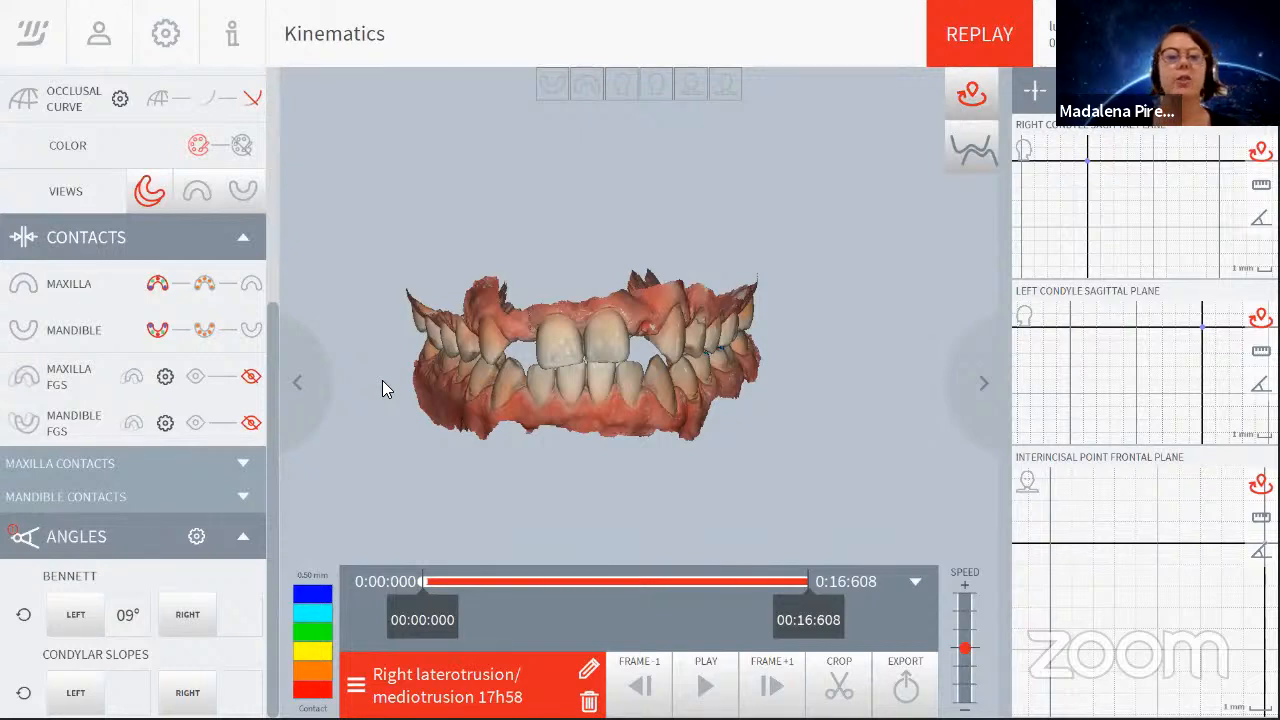
drag(386, 394, 490, 338)
scroll(474, 316, up, 2)
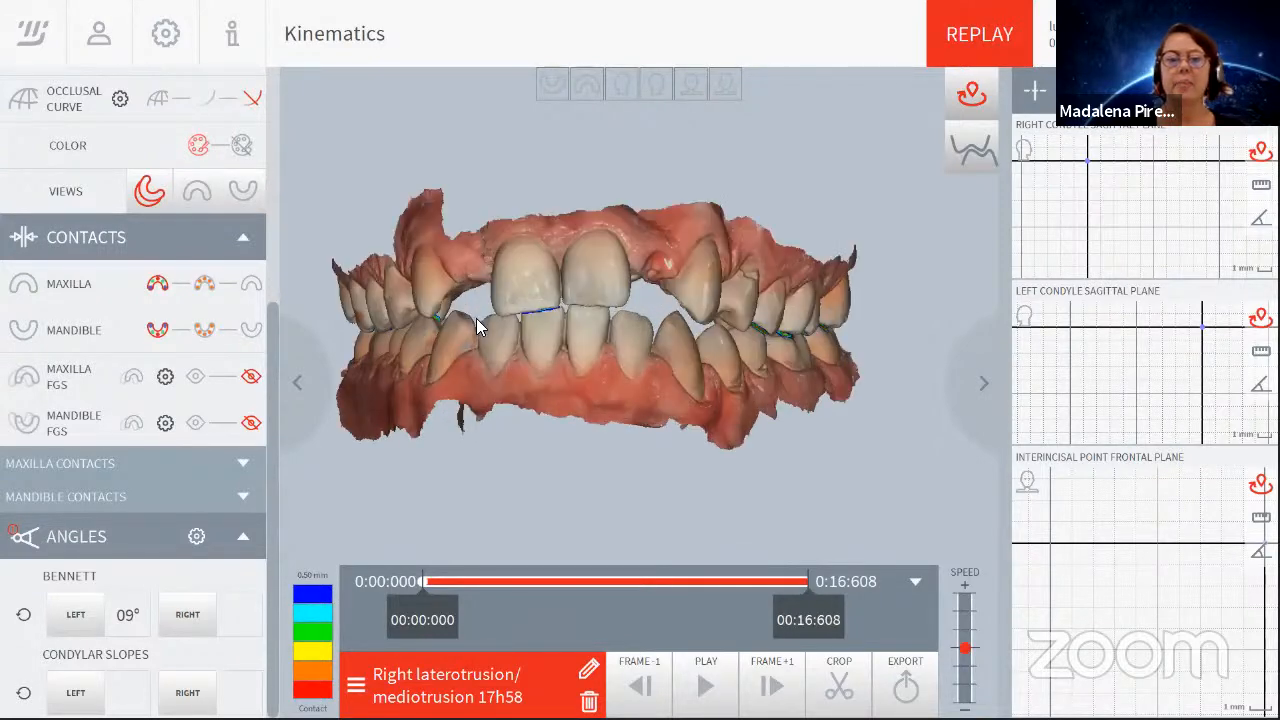
drag(554, 356, 591, 438)
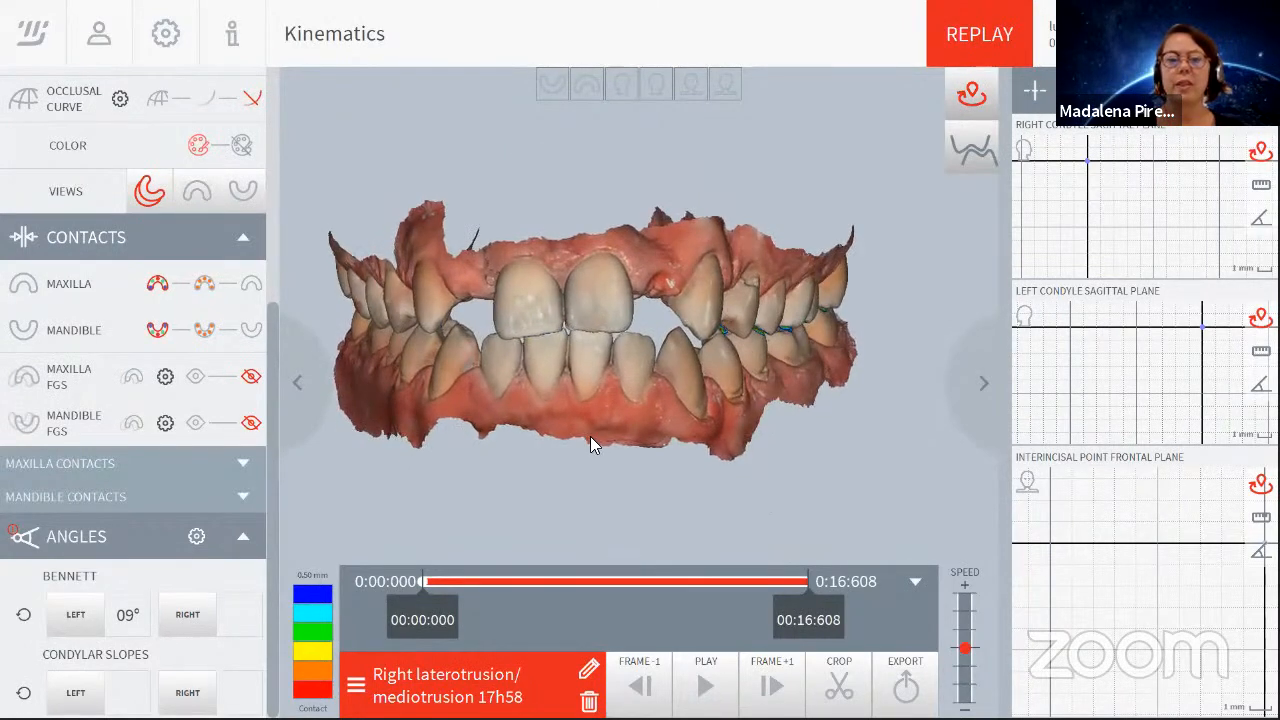
drag(454, 378, 560, 356)
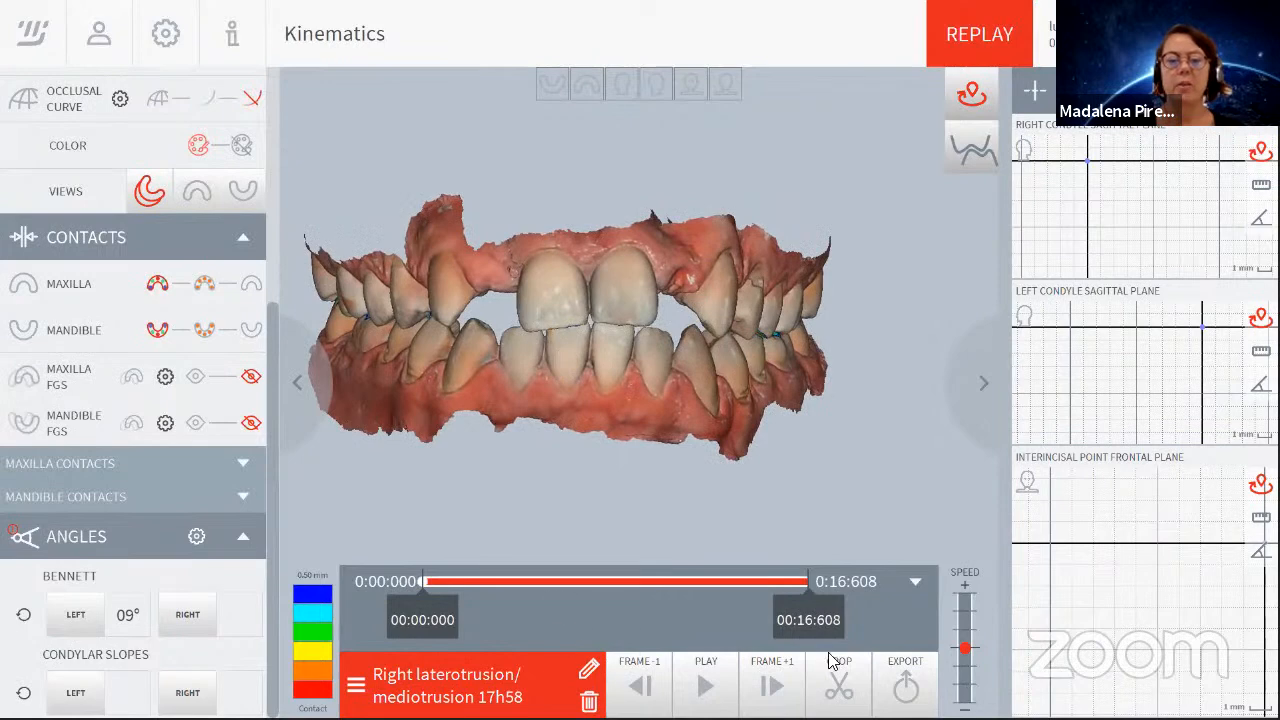
drag(606, 446, 546, 263)
drag(658, 462, 630, 430)
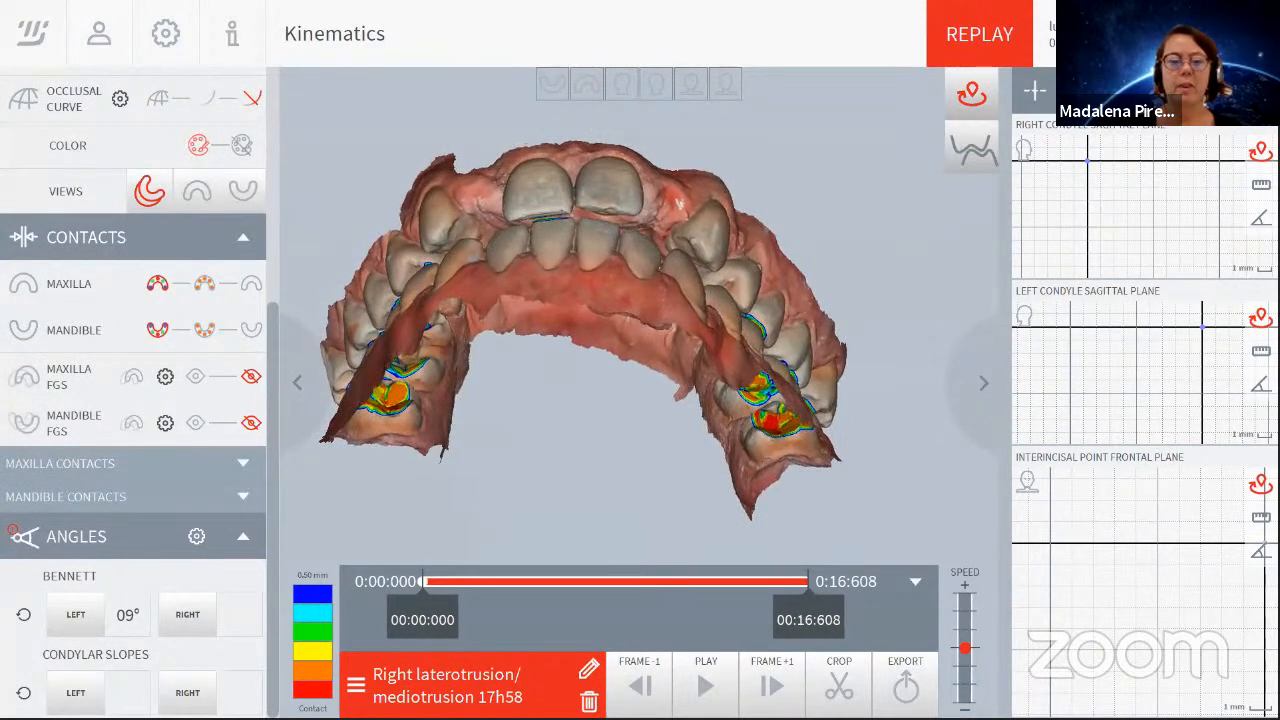
Load the Farrar's diagram 18h02 recording and play it back, watching the occlusal contacts and condylar traces.
click(470, 693)
scroll(466, 536, down, 1)
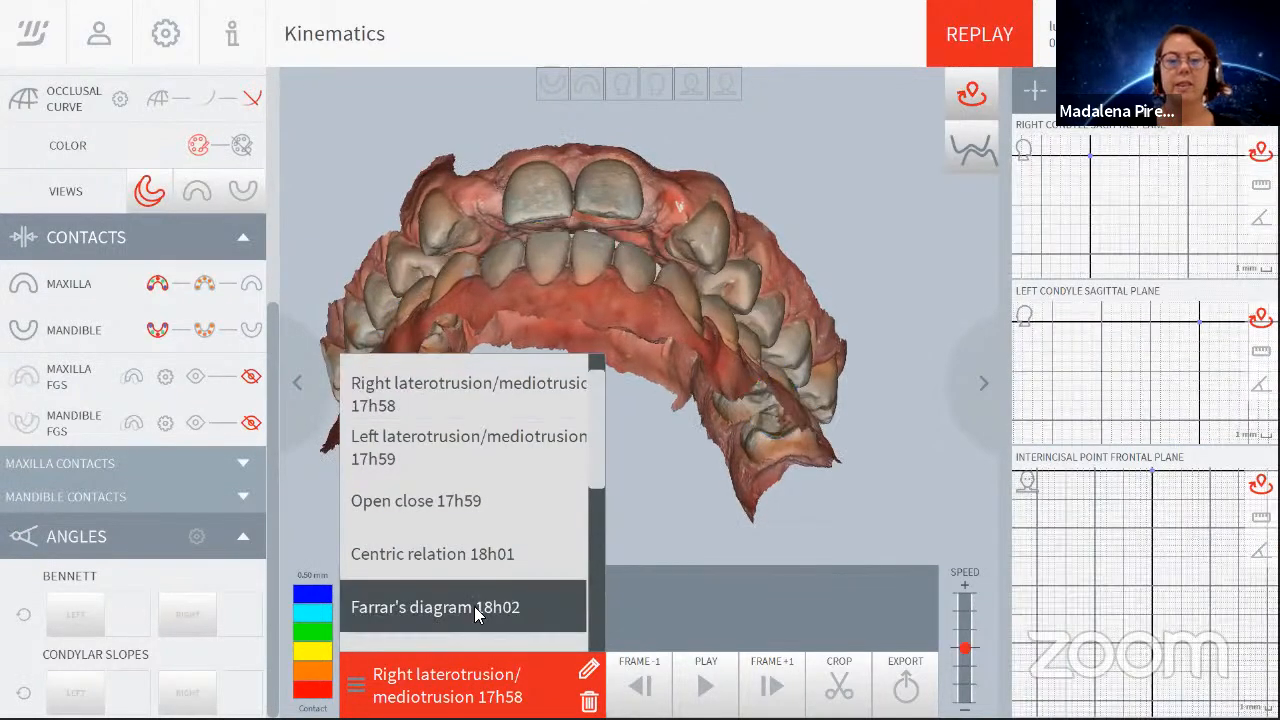
click(474, 606)
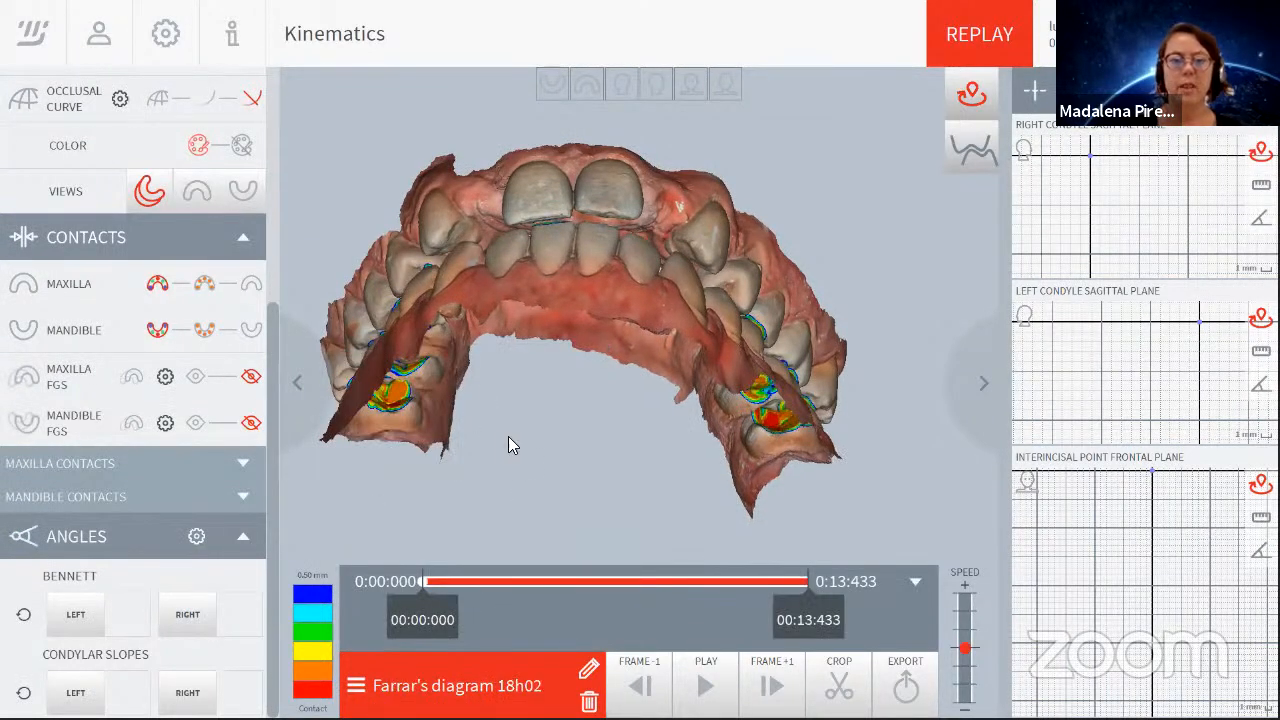
drag(564, 447, 571, 483)
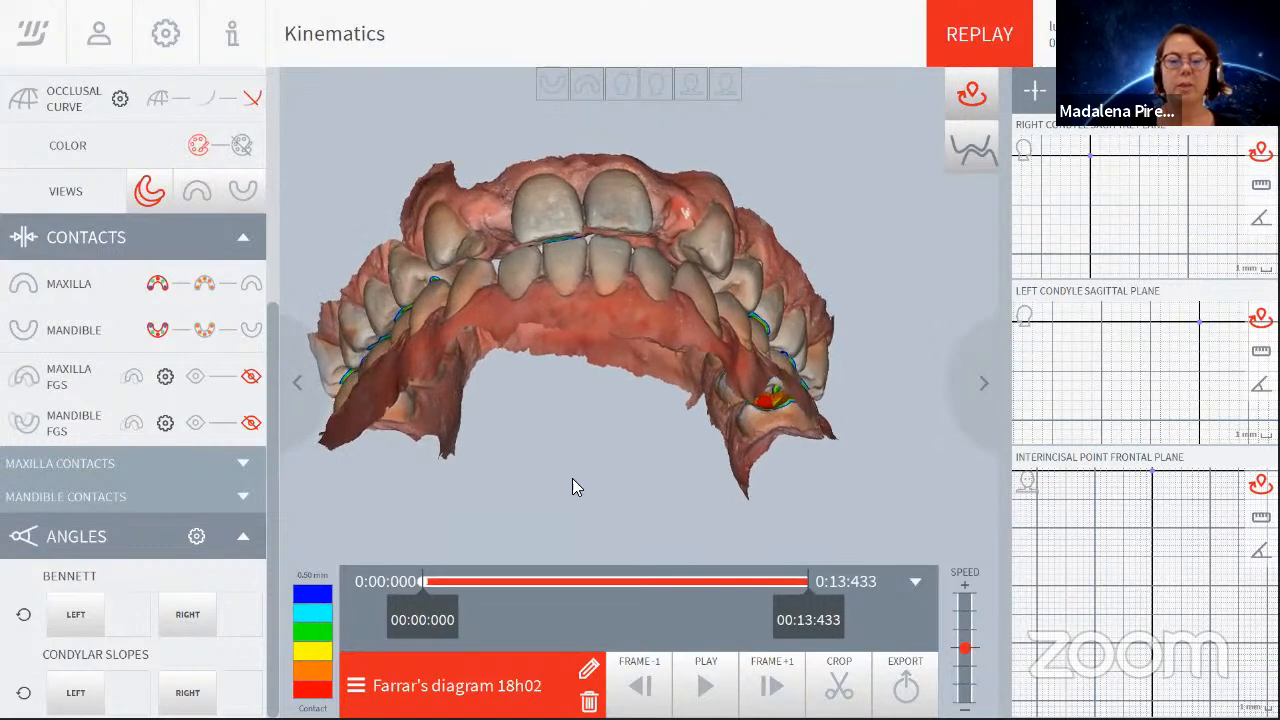
click(706, 686)
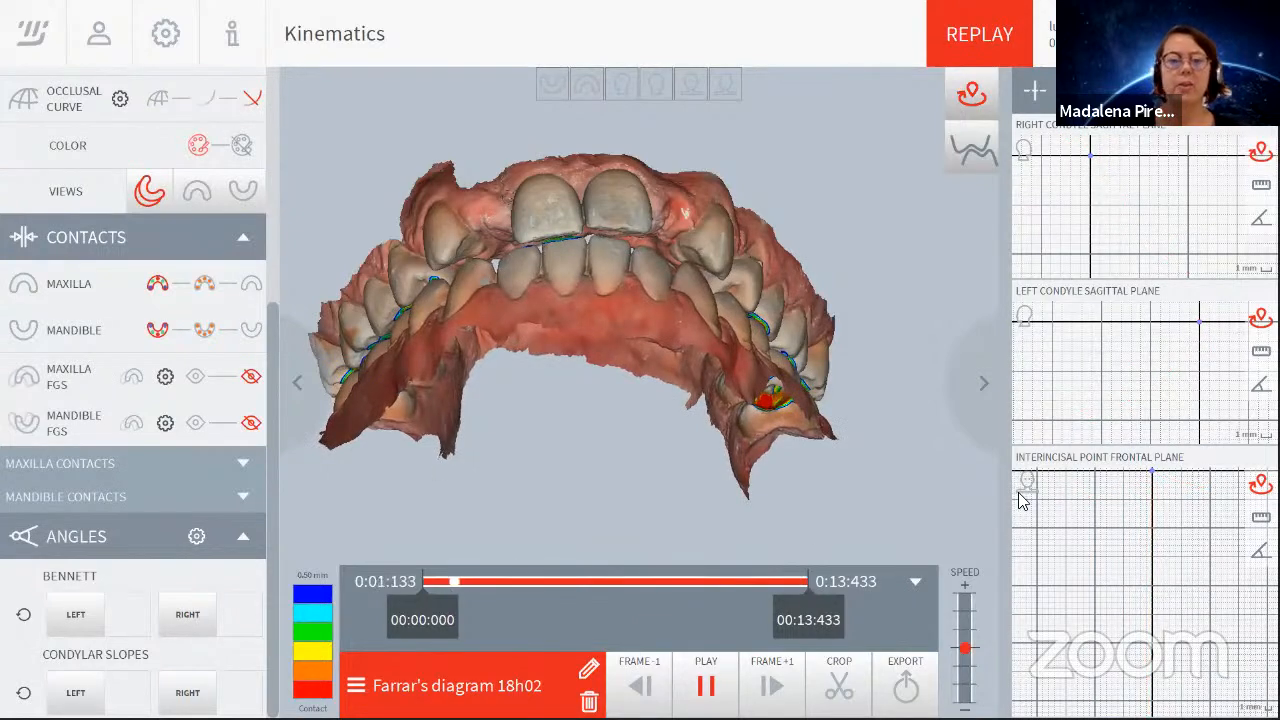
drag(620, 400, 678, 454)
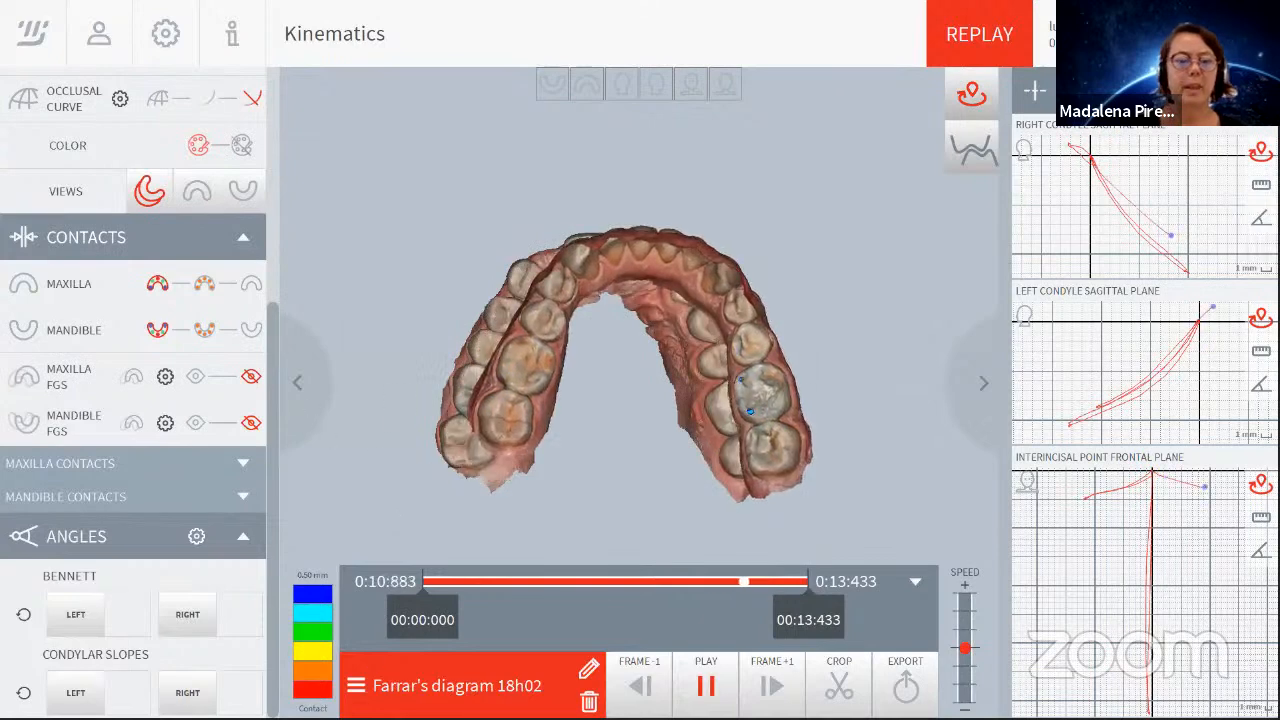
key(space)
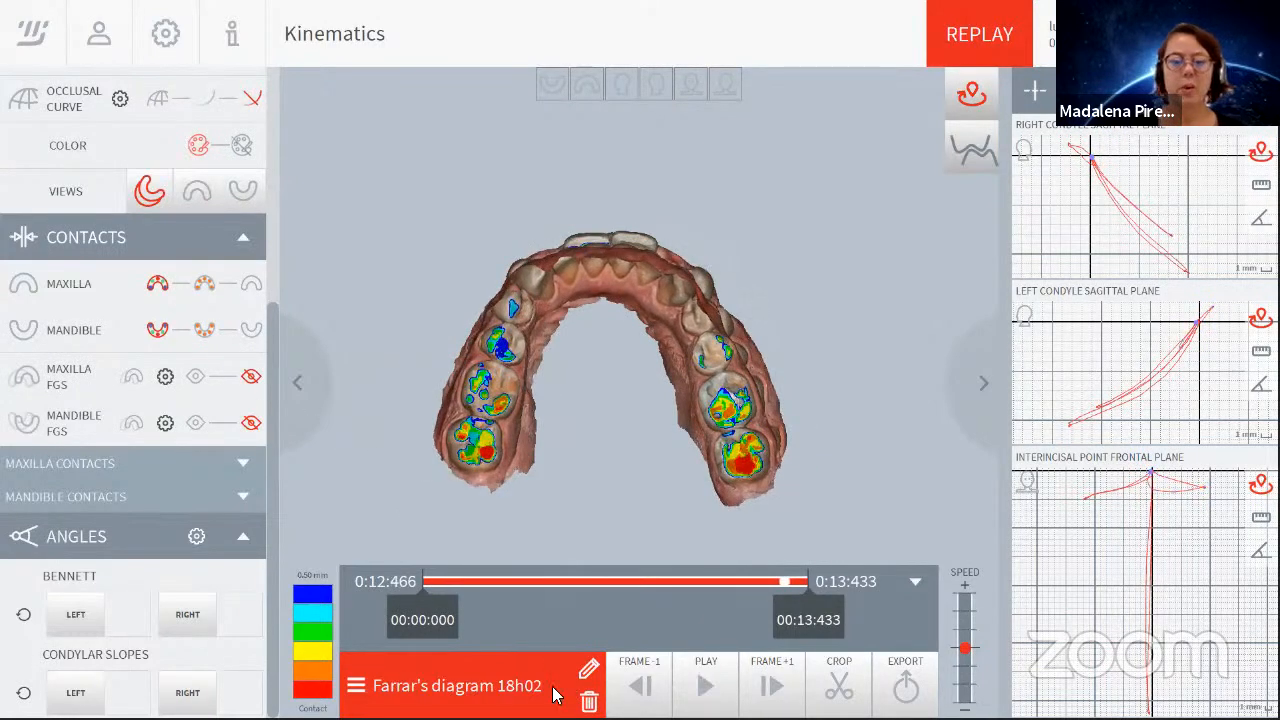
Review the list of recordings, load Protrusion/Incision 17h56, and briefly play its start with the occlusal surfaces in view.
click(508, 686)
scroll(598, 440, up, 1)
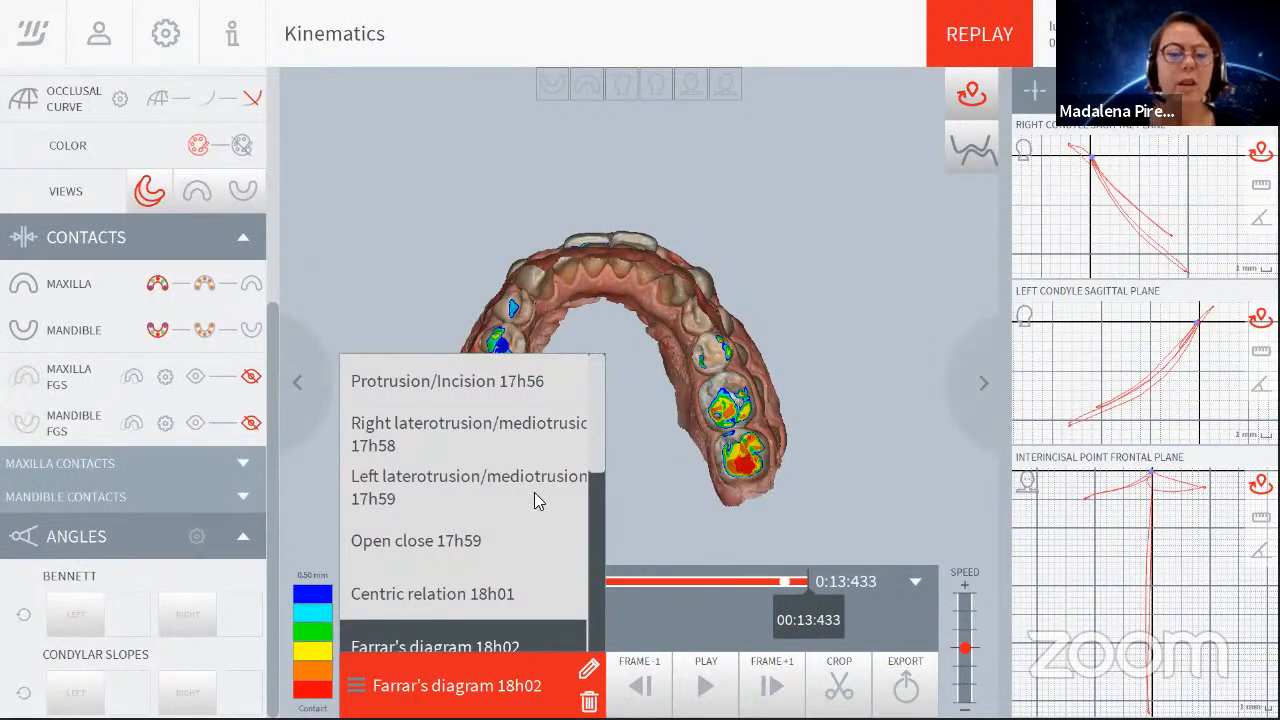
scroll(526, 500, down, 5)
scroll(520, 510, down, 2)
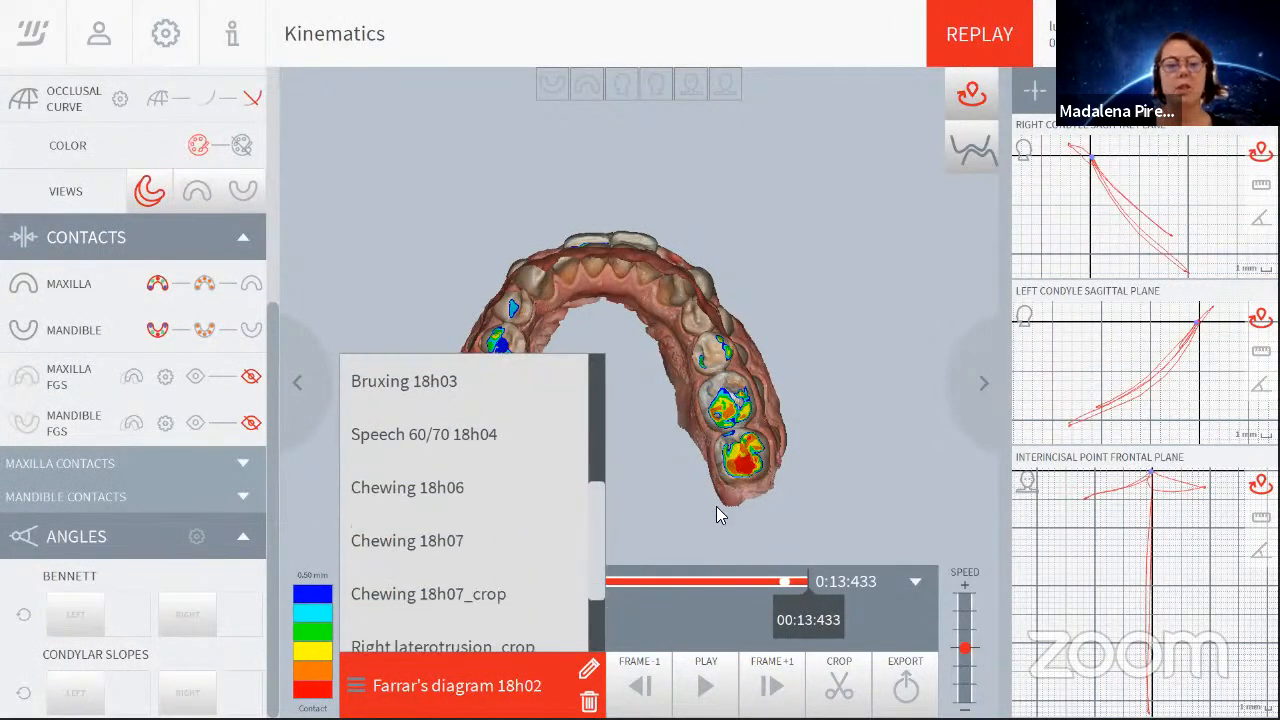
scroll(544, 508, down, 2)
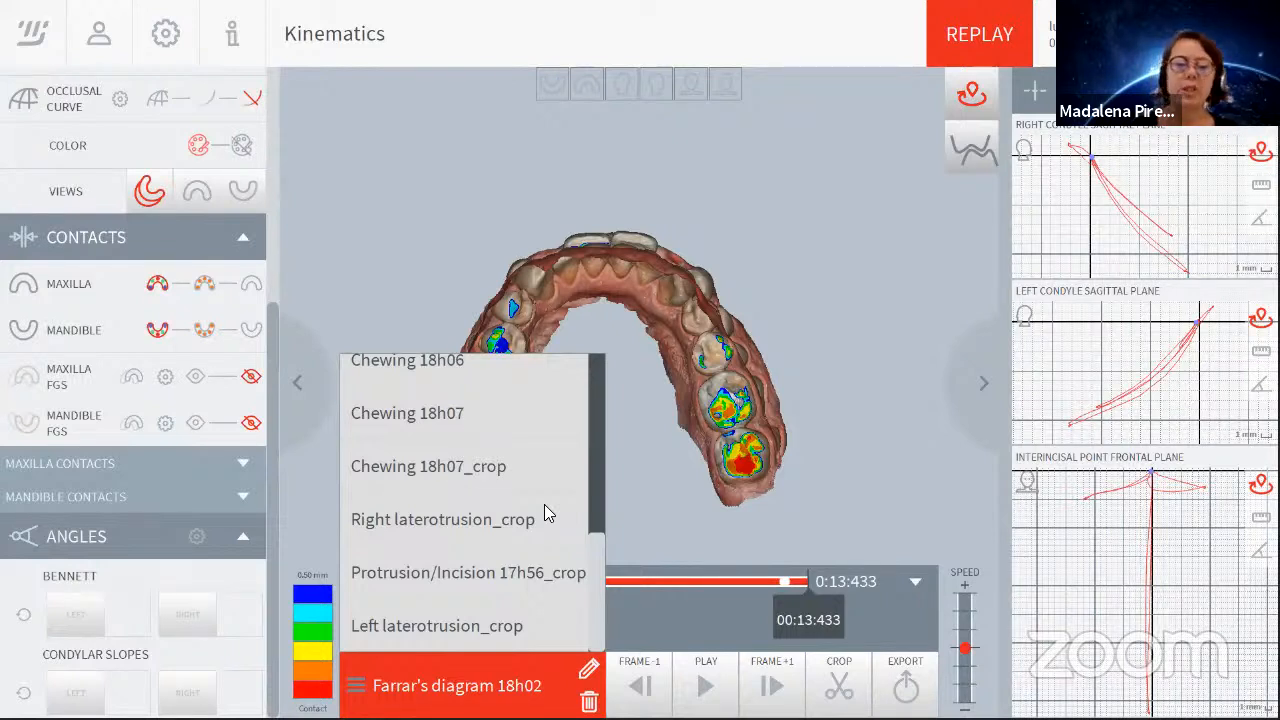
drag(600, 578, 600, 383)
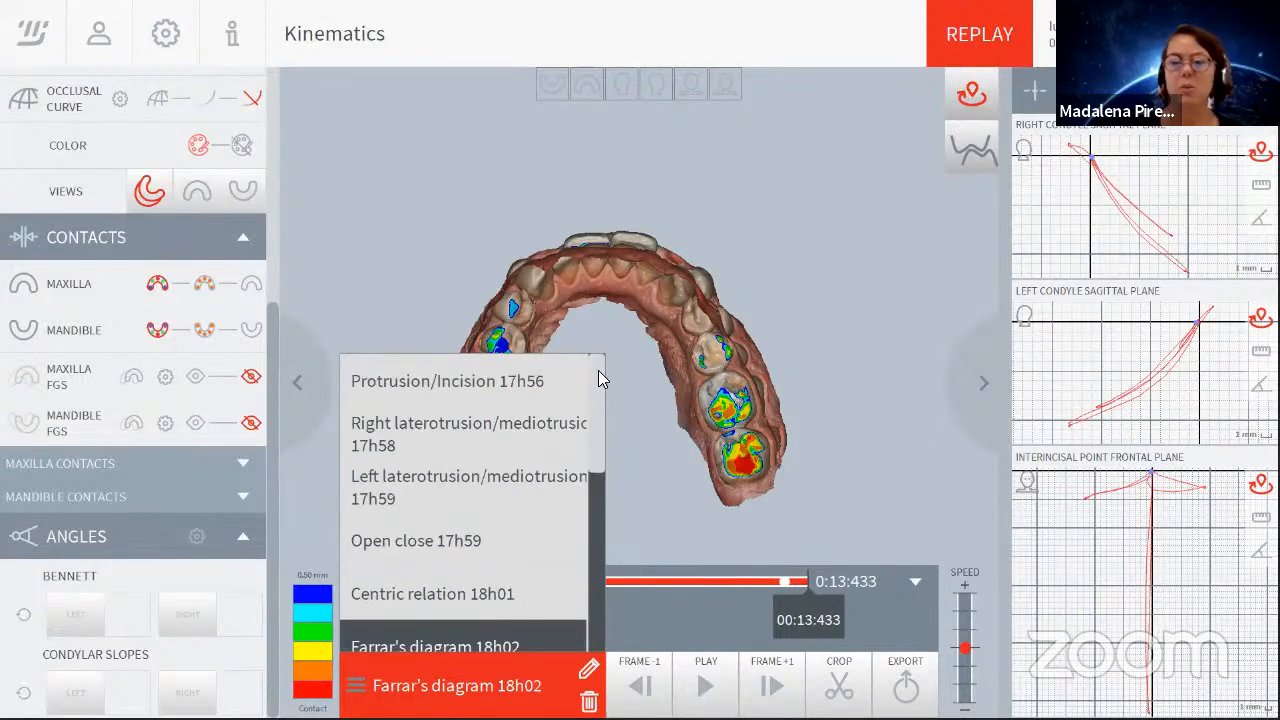
click(433, 382)
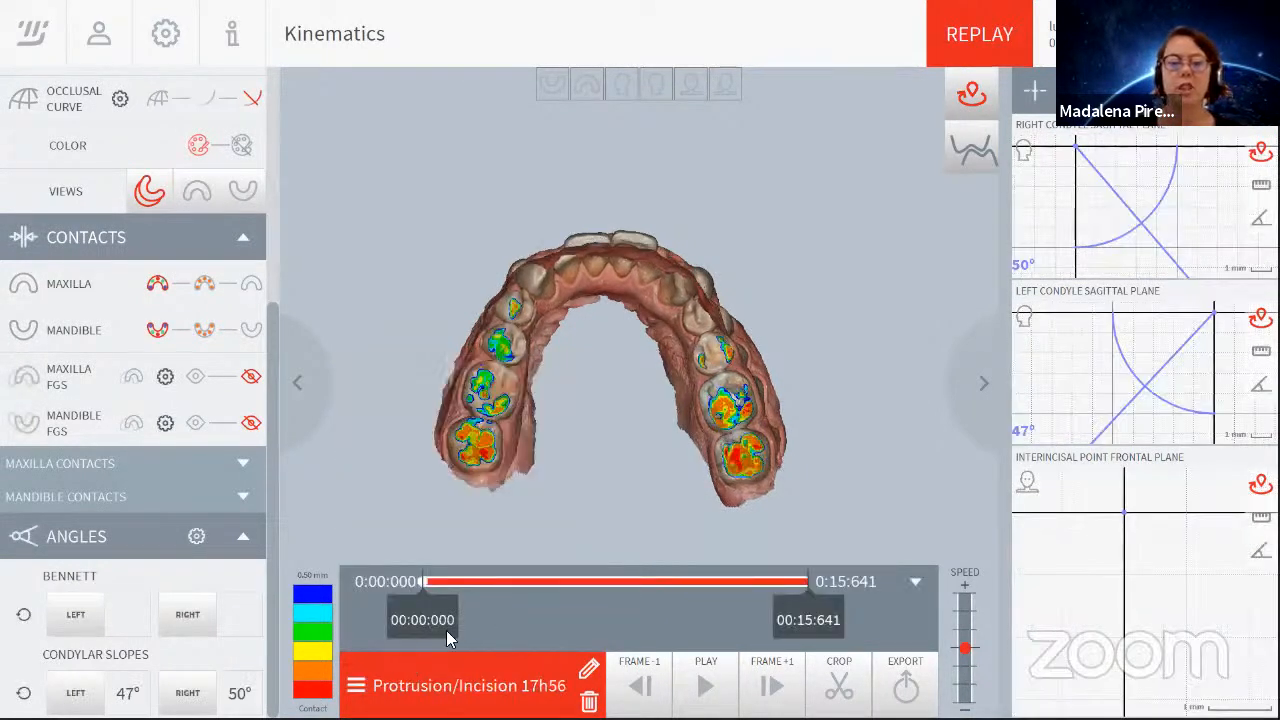
drag(576, 530, 614, 356)
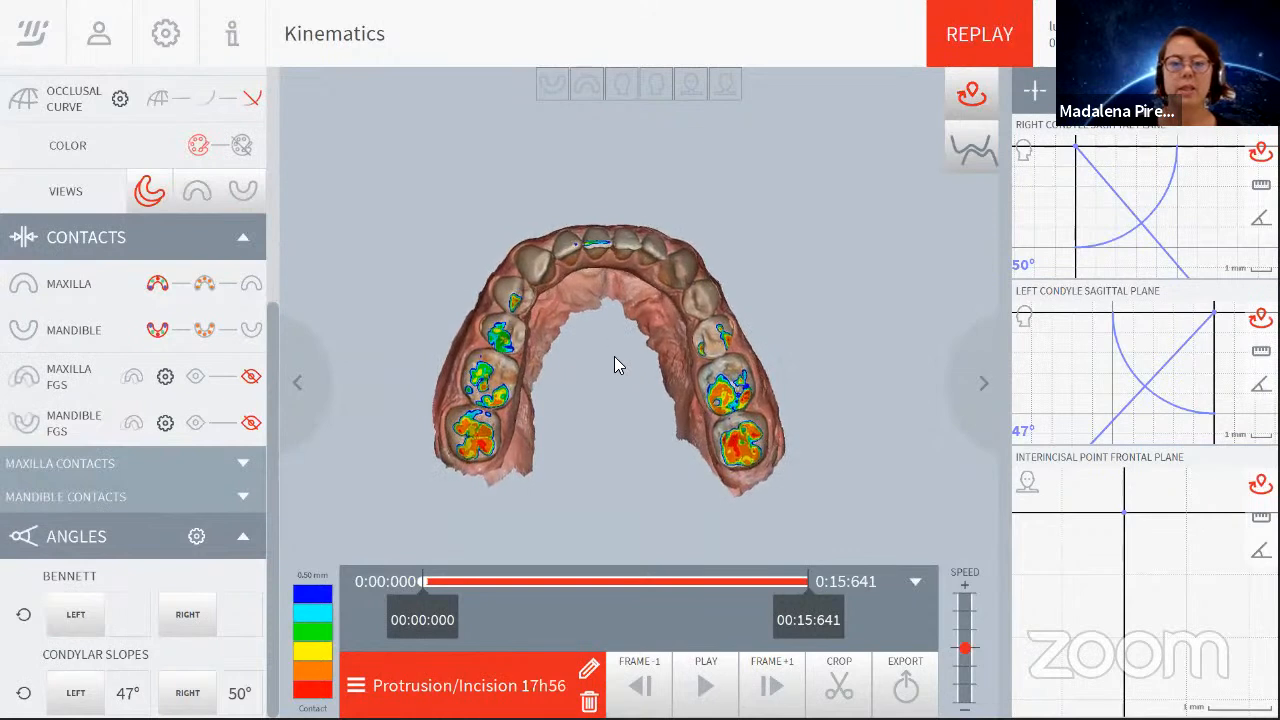
click(706, 688)
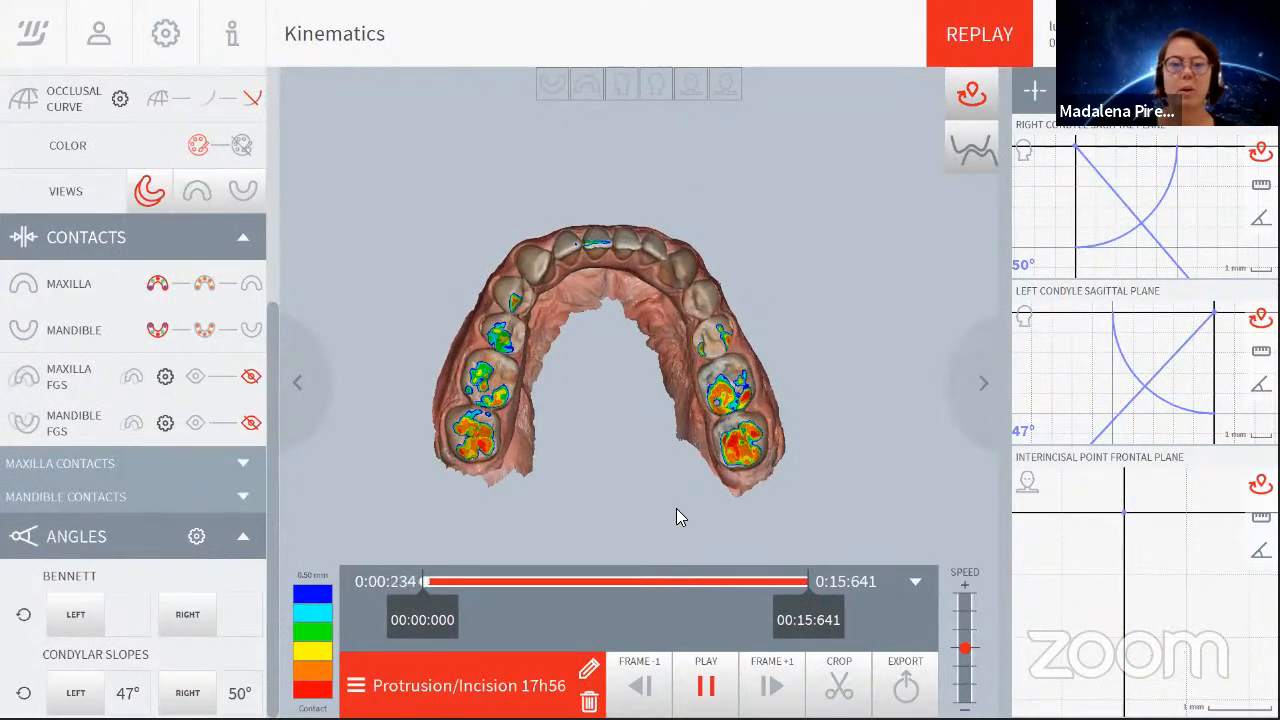
key(space)
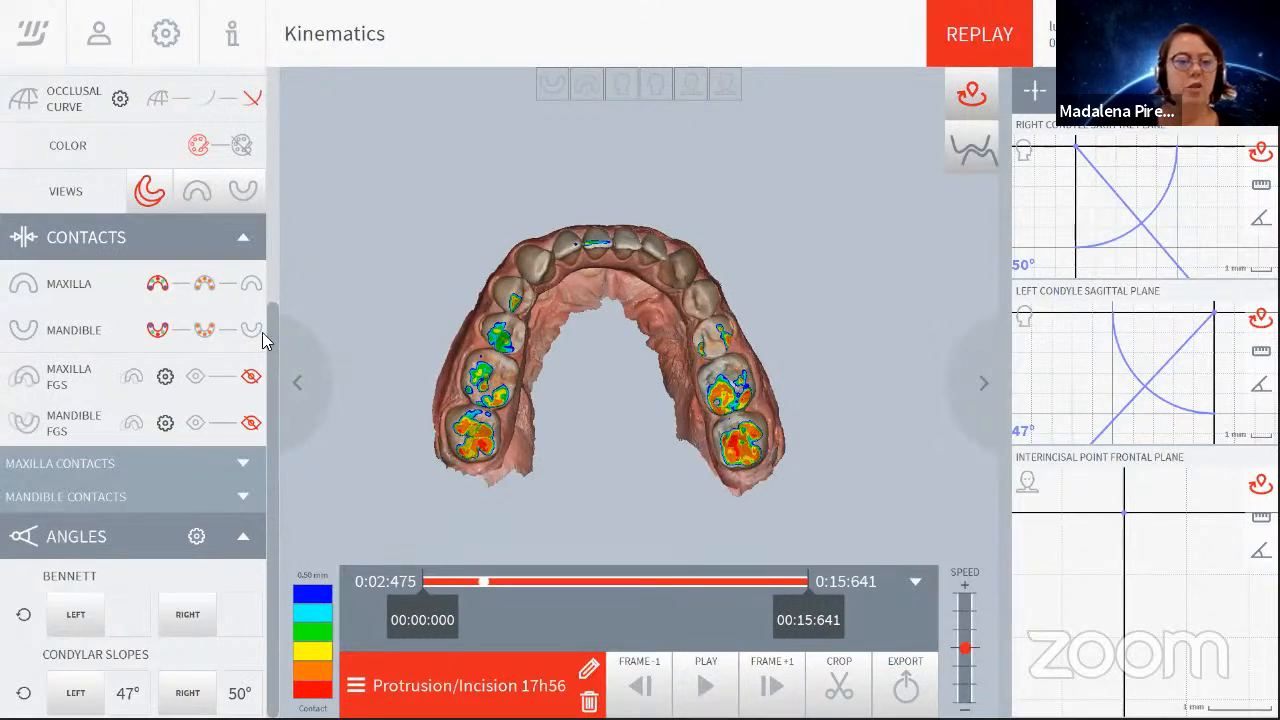
Switch the maxilla to semi-transparent display in the frontal view, and return it to fully visible.
scroll(272, 300, up, 5)
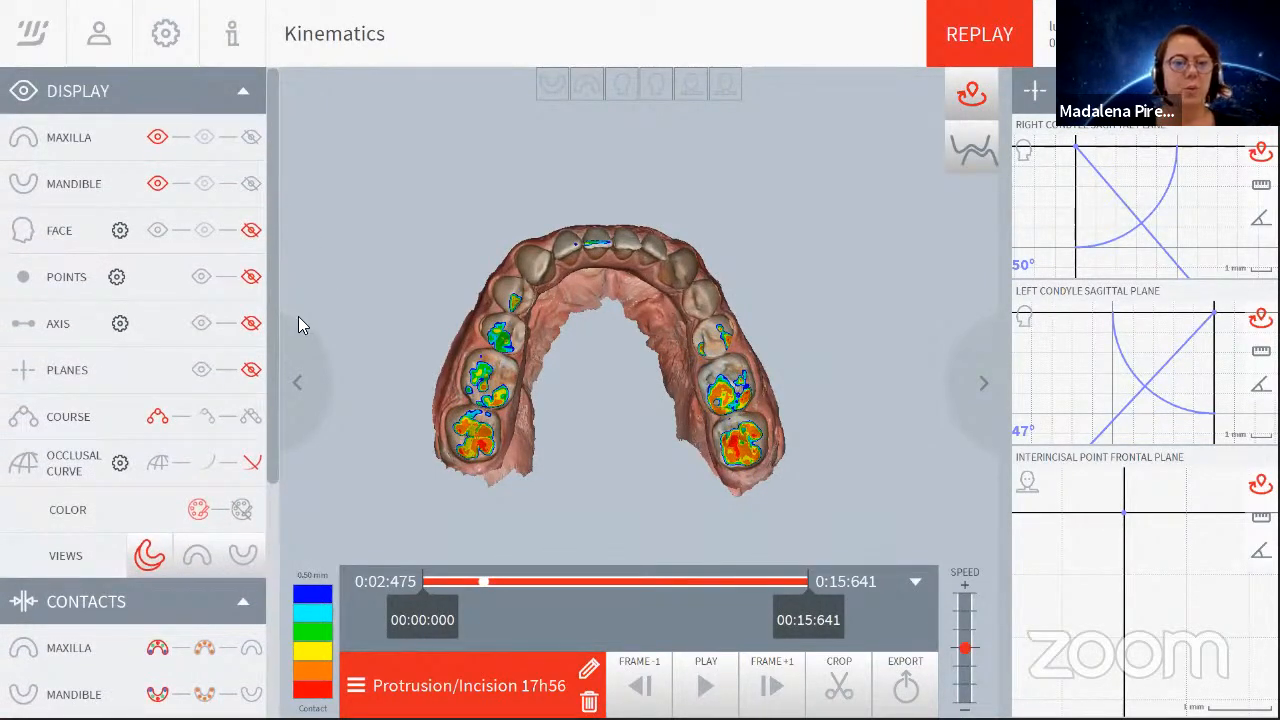
drag(630, 215, 514, 424)
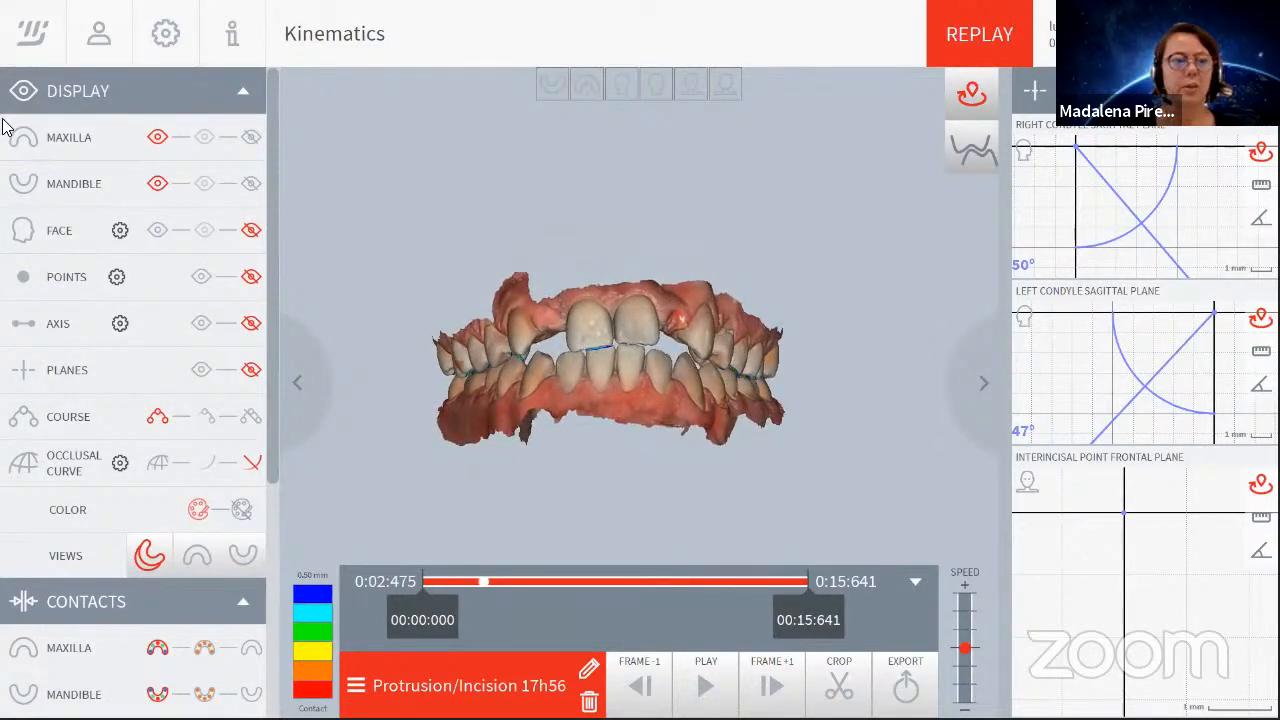
click(205, 137)
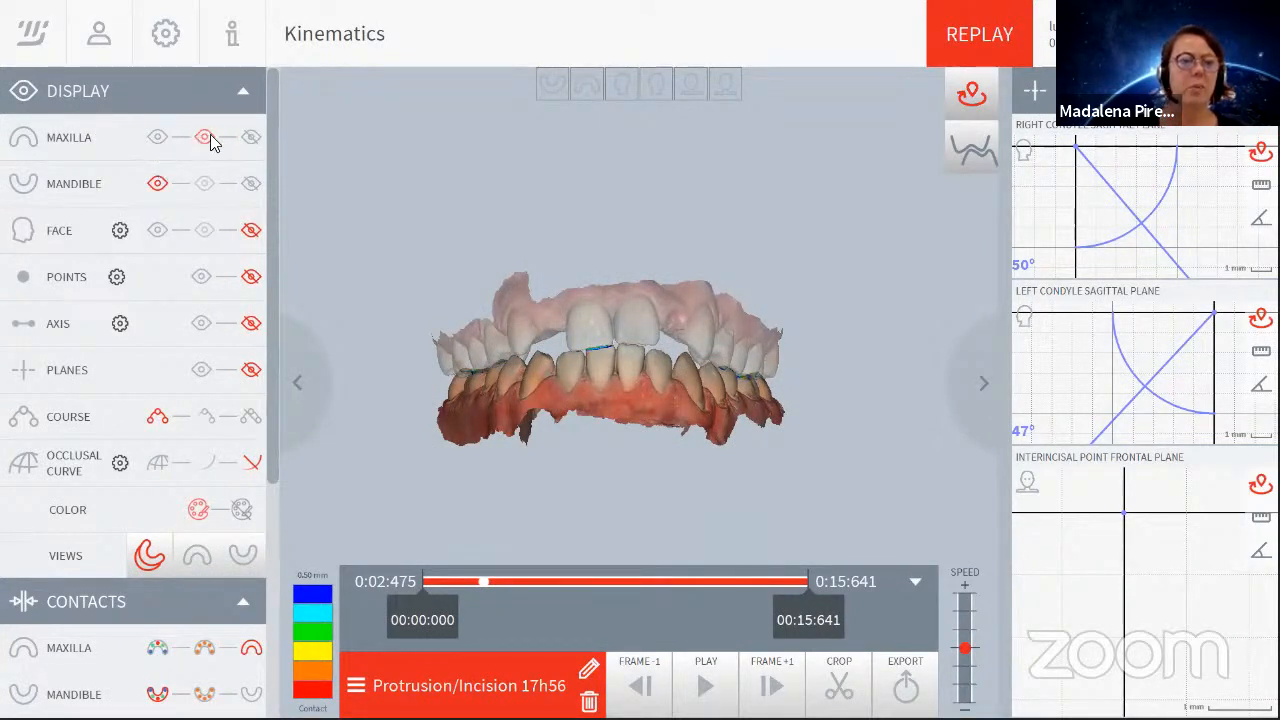
click(157, 137)
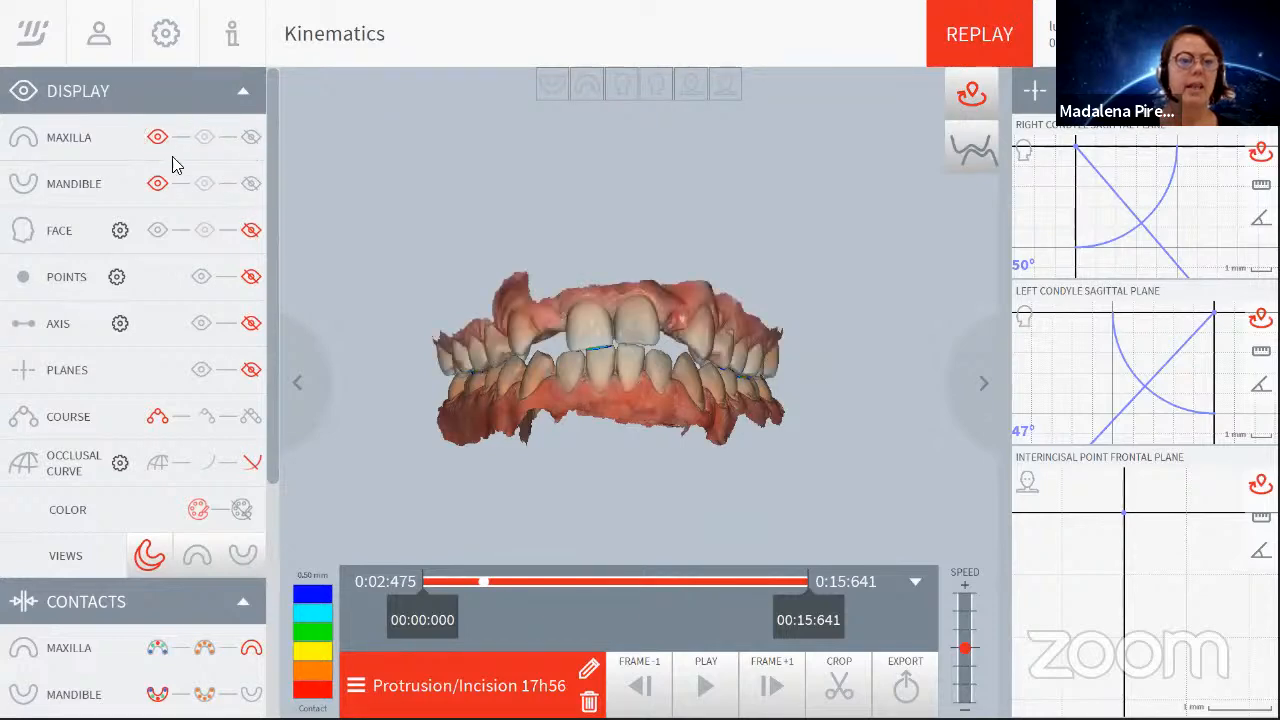
Display the face scan semi-transparently over the jaws, inspect it from several angles, and hide it again.
click(204, 230)
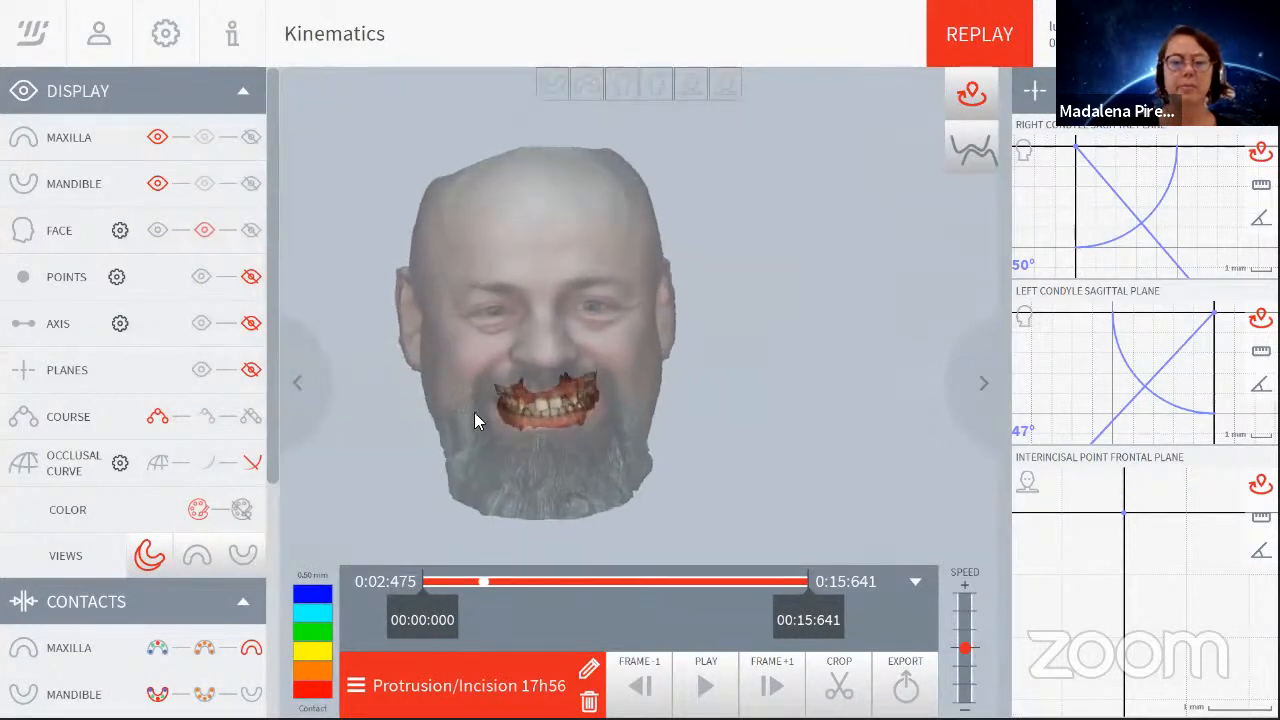
drag(474, 412, 1000, 355)
drag(443, 386, 364, 318)
drag(564, 356, 430, 390)
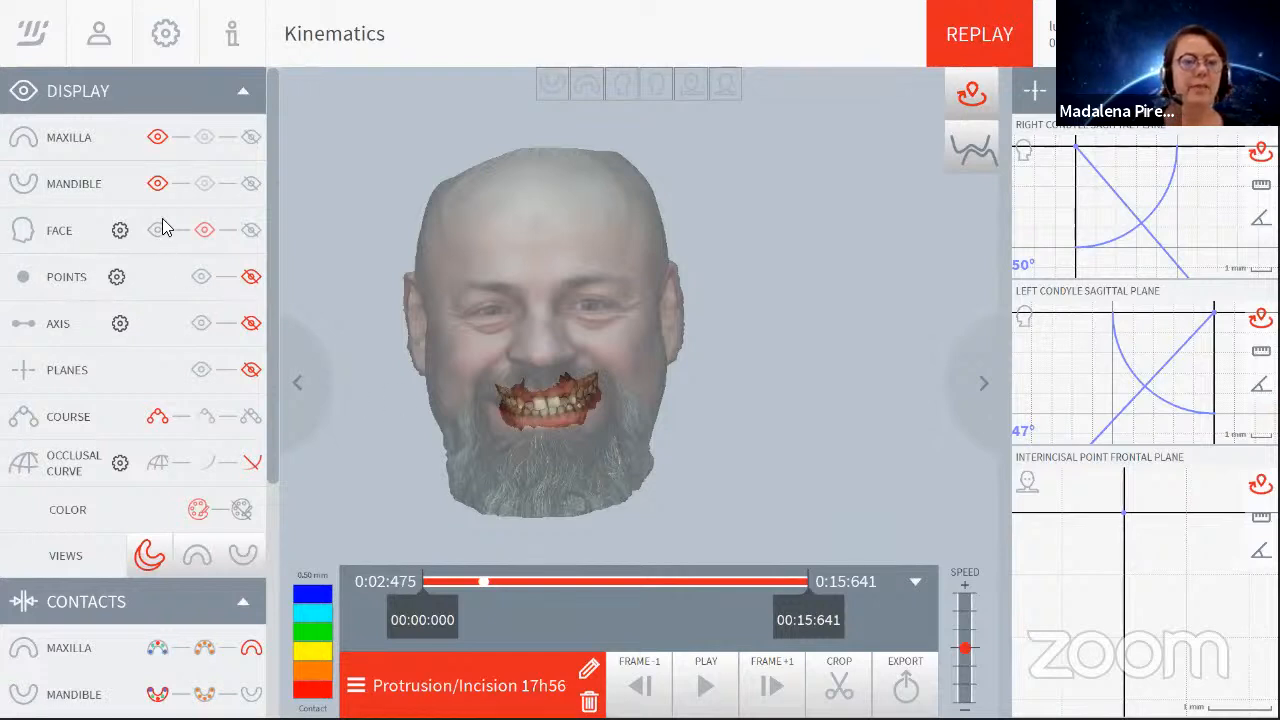
click(250, 230)
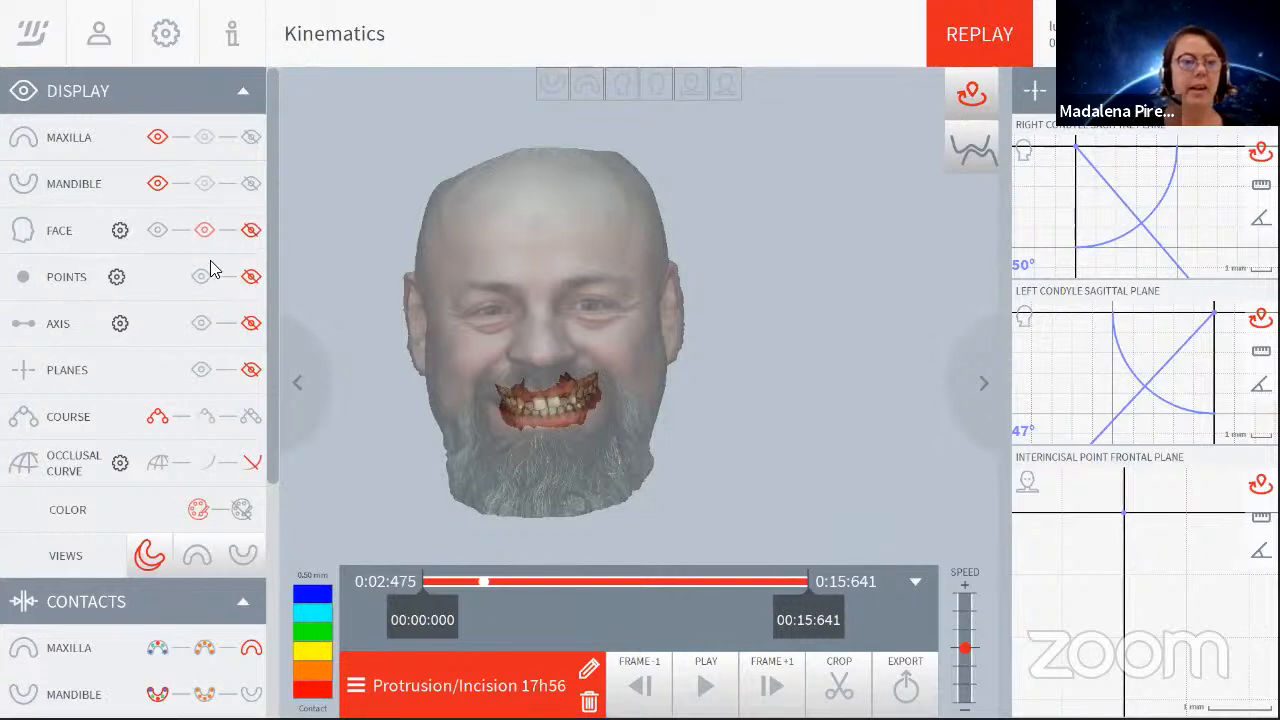
Show the reference points and the axis in relation to the jaws.
click(202, 278)
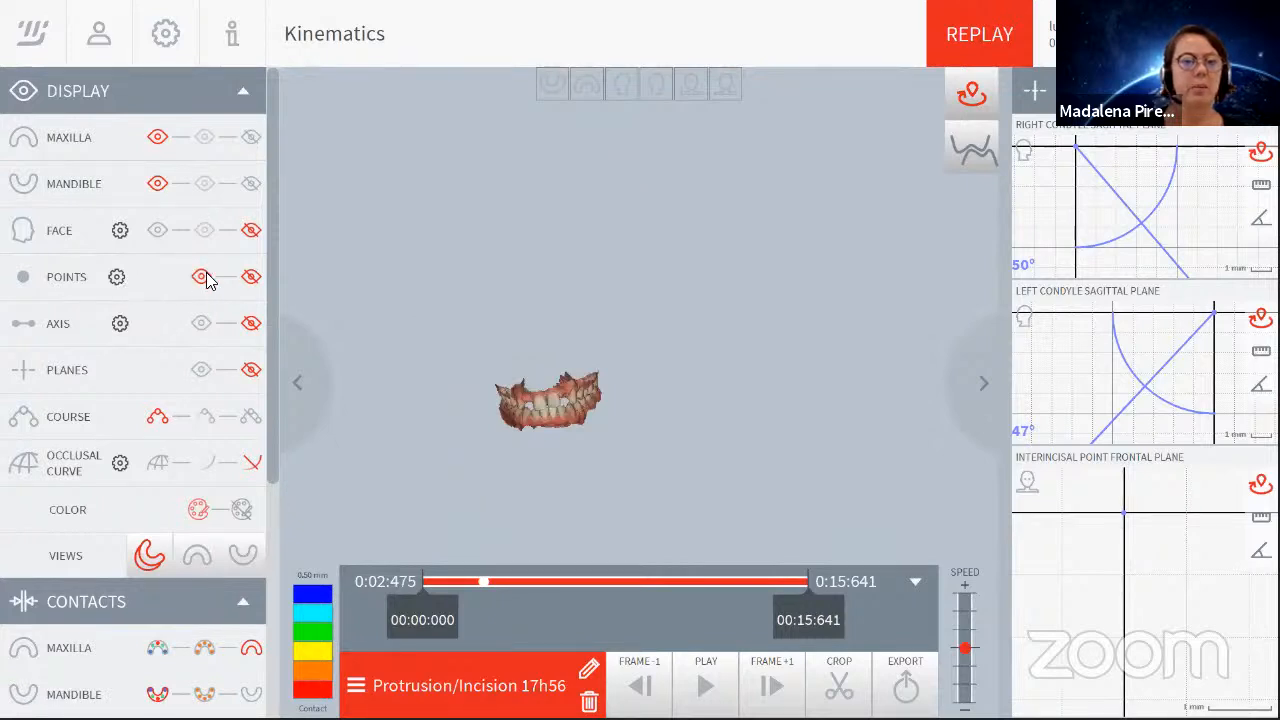
drag(868, 382, 634, 280)
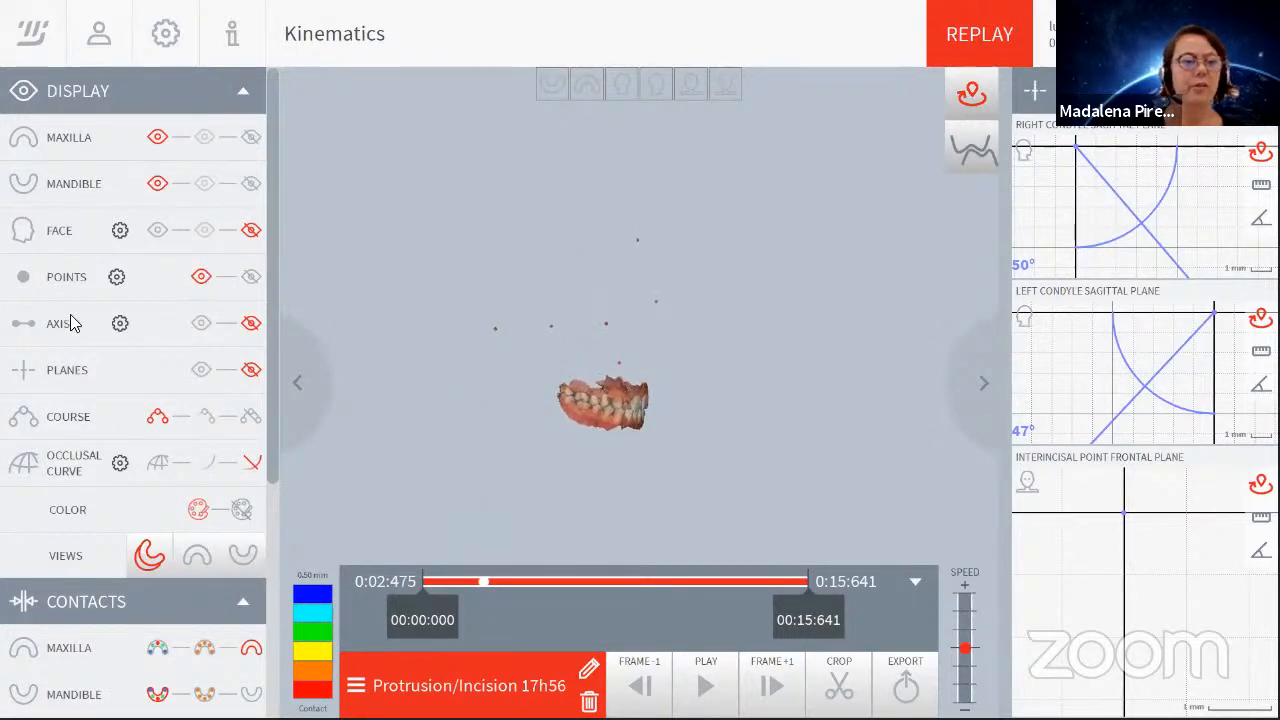
click(202, 324)
drag(710, 398, 560, 468)
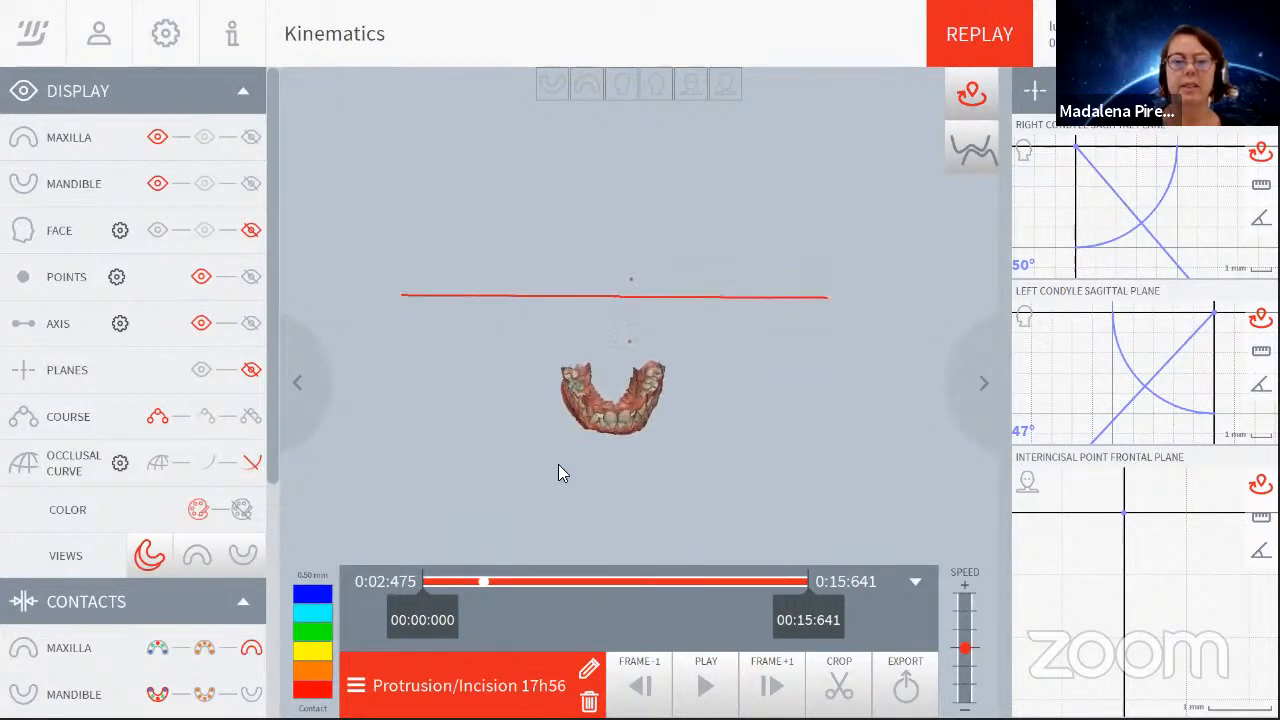
Show the reference planes and inspect them from the side together with the axis, points and jaws.
click(202, 370)
drag(443, 486, 755, 402)
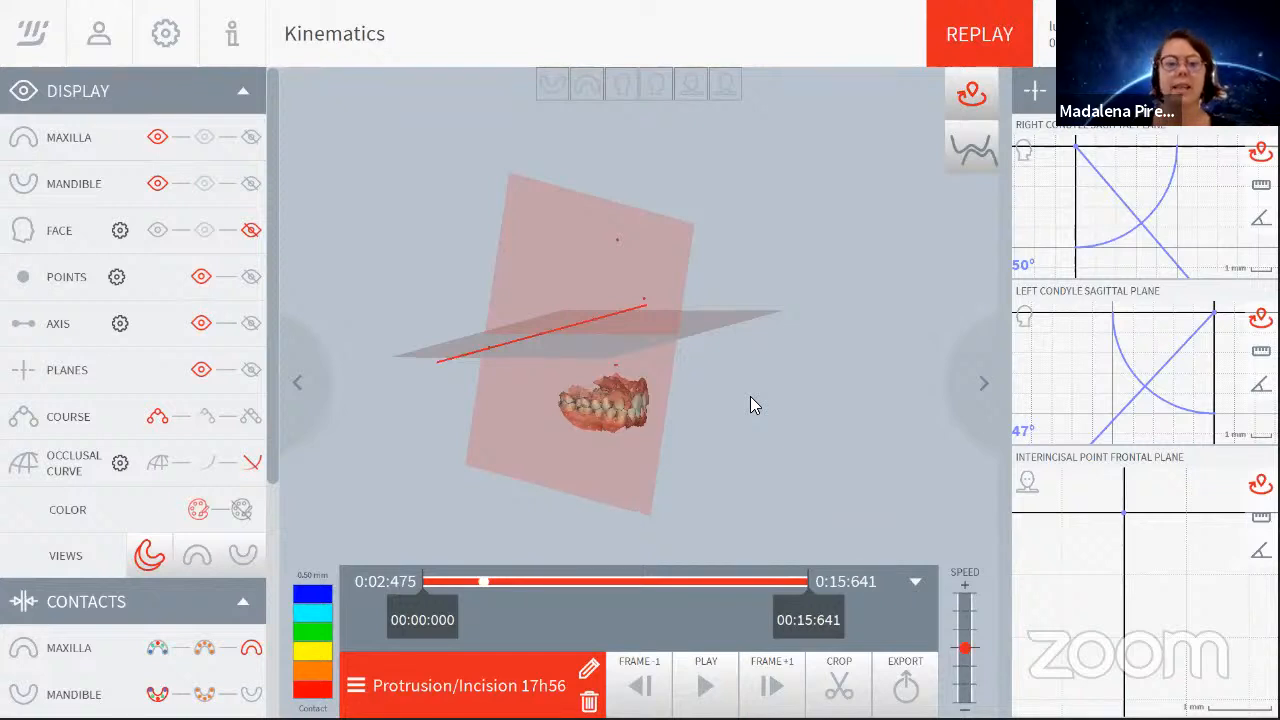
scroll(580, 330, down, 5)
scroll(582, 334, up, 7)
right_drag(560, 322, 704, 322)
scroll(614, 348, up, 2)
drag(690, 370, 758, 325)
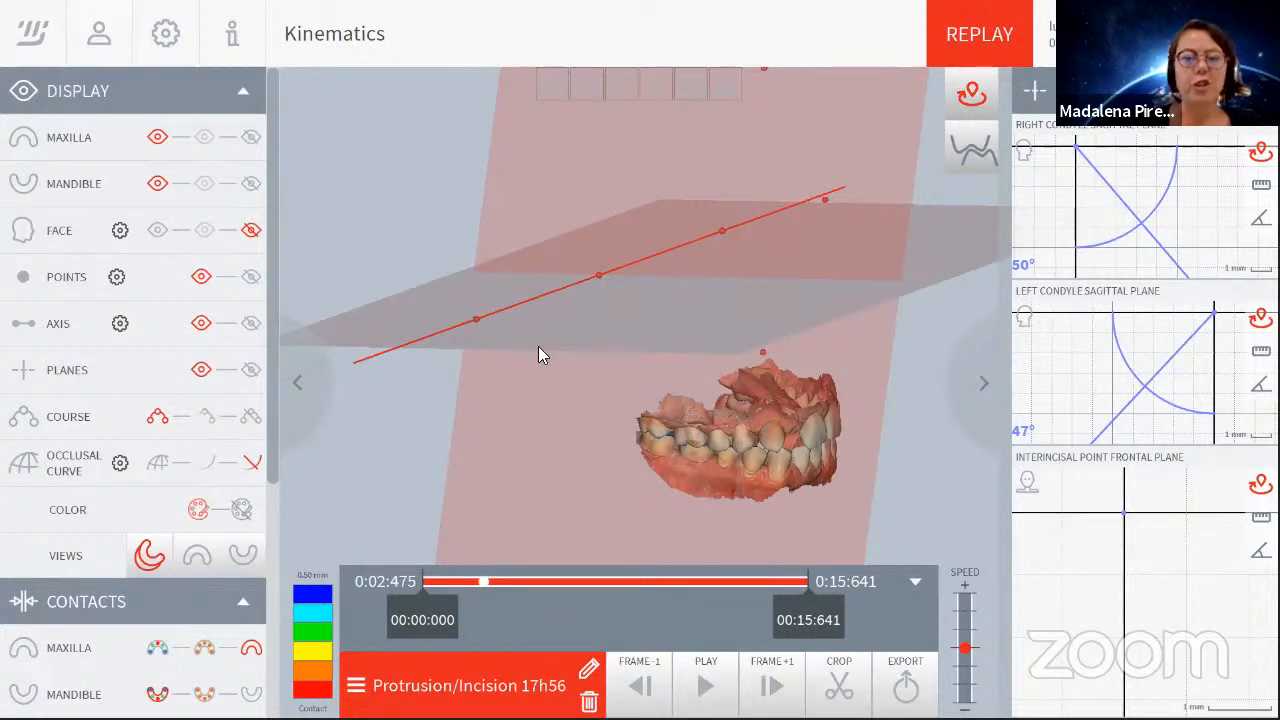
scroll(539, 345, up, 2)
scroll(540, 345, down, 4)
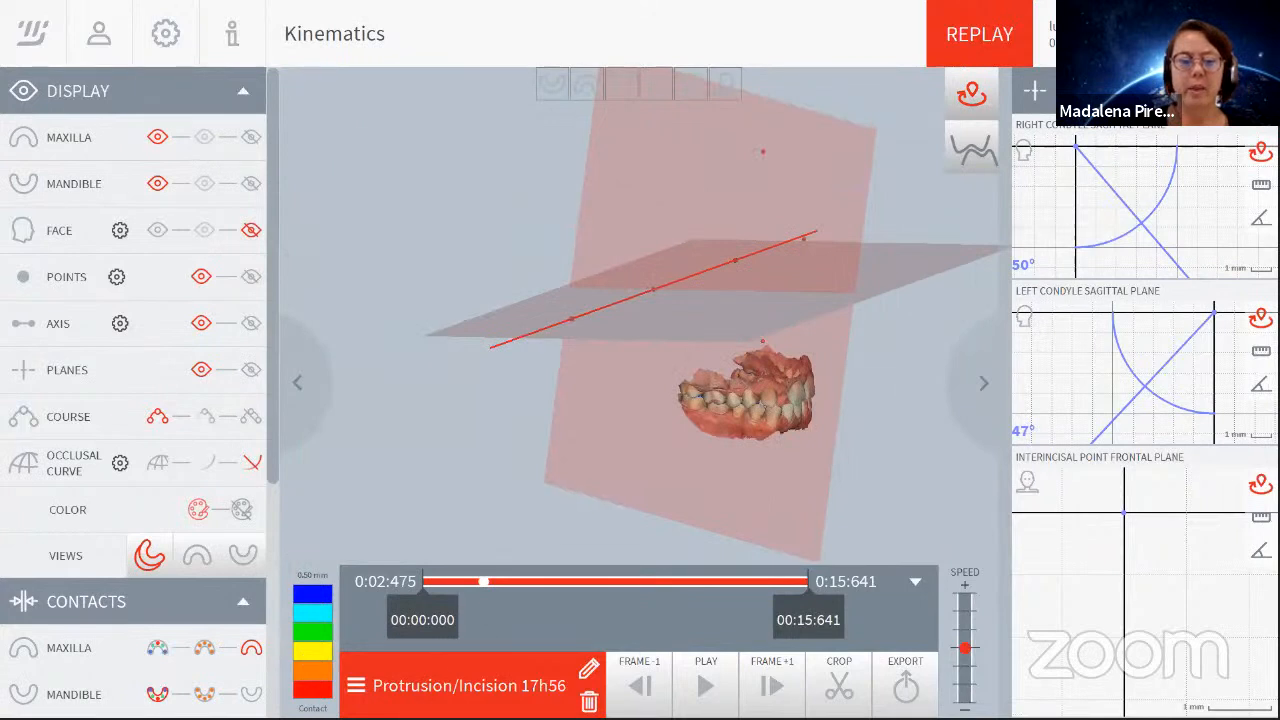
Load the Speech 60/70 18h04 recording with the reference elements displayed.
click(425, 688)
scroll(488, 565, down, 4)
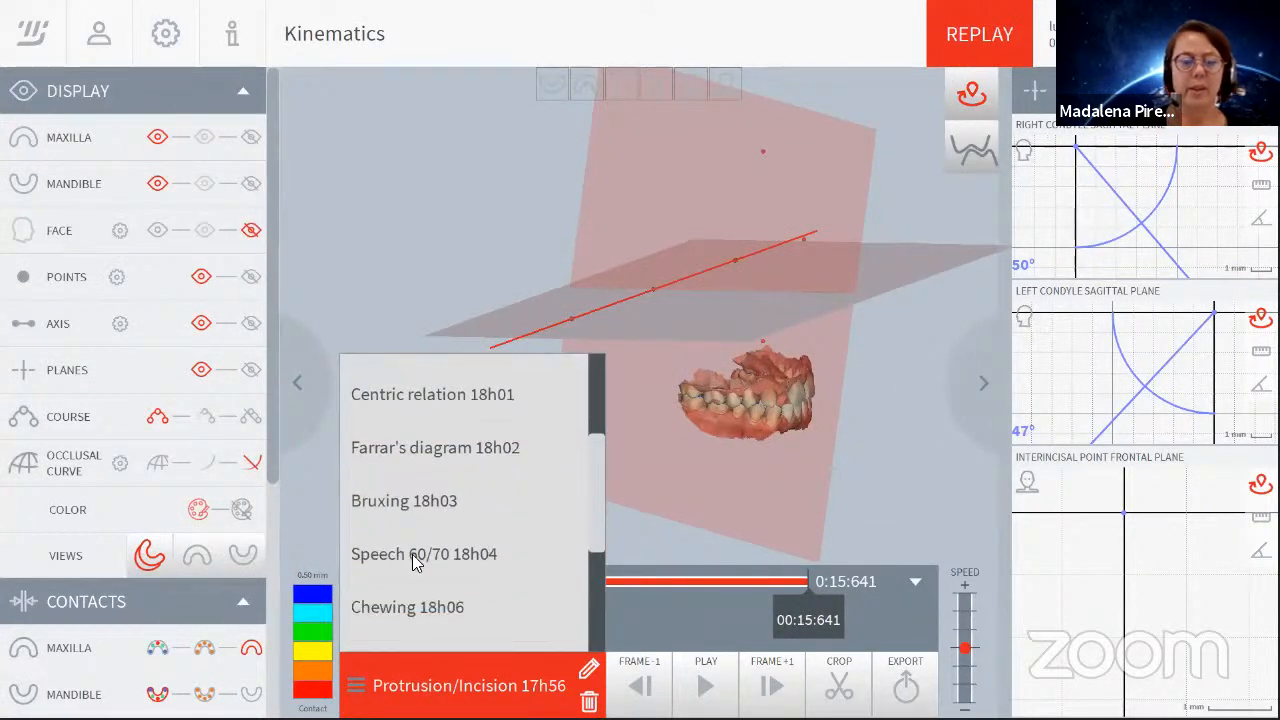
click(411, 560)
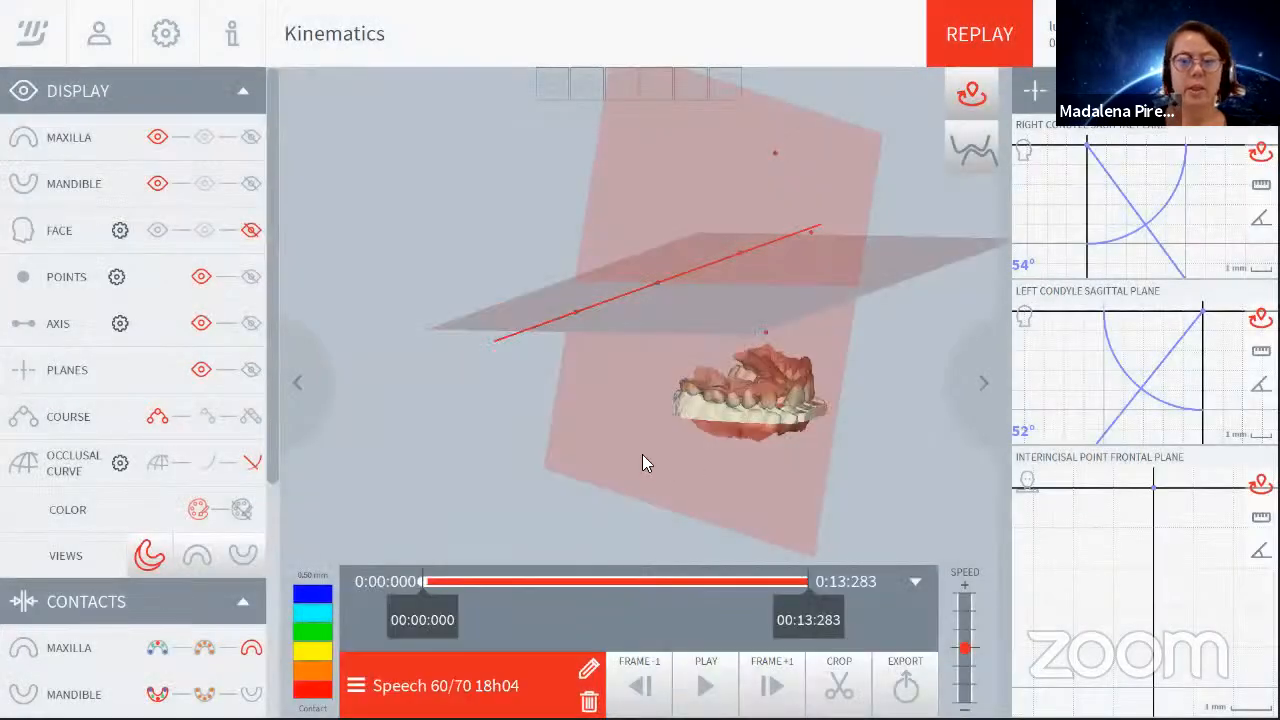
drag(642, 454, 712, 430)
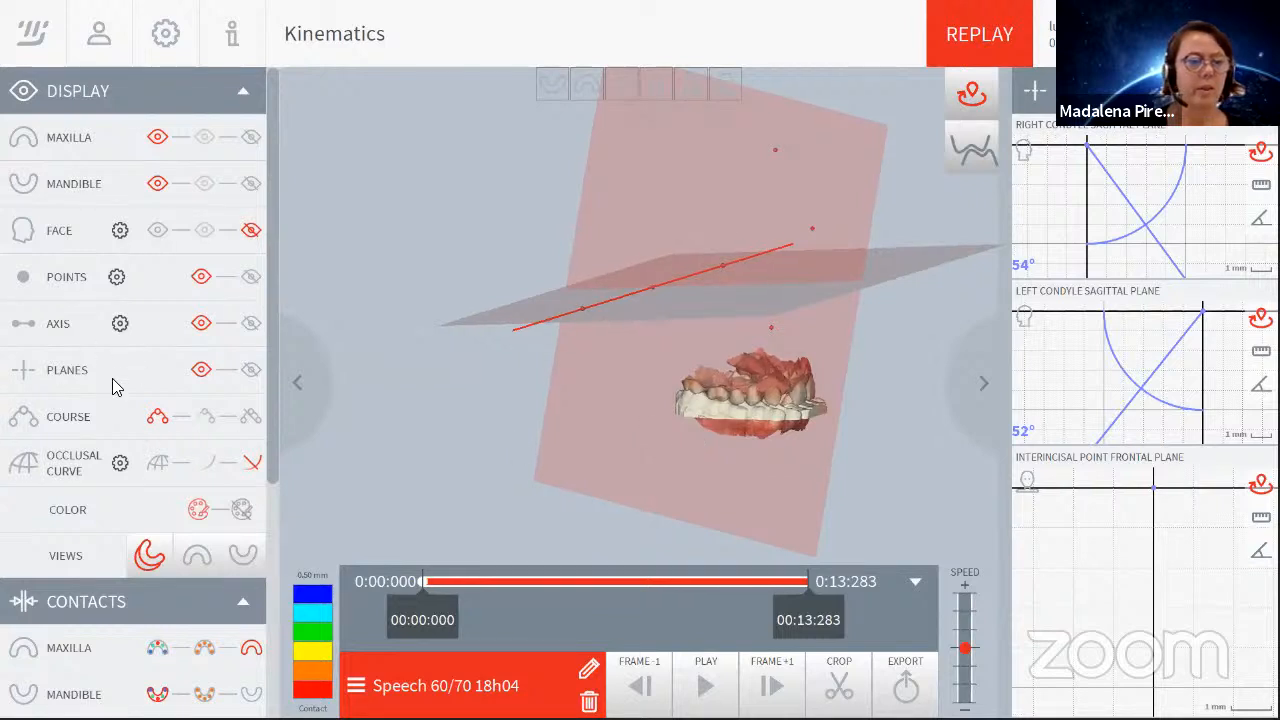
Hide the mandible FGS so that only the scanned jaws and reference elements are displayed.
scroll(112, 385, down, 1)
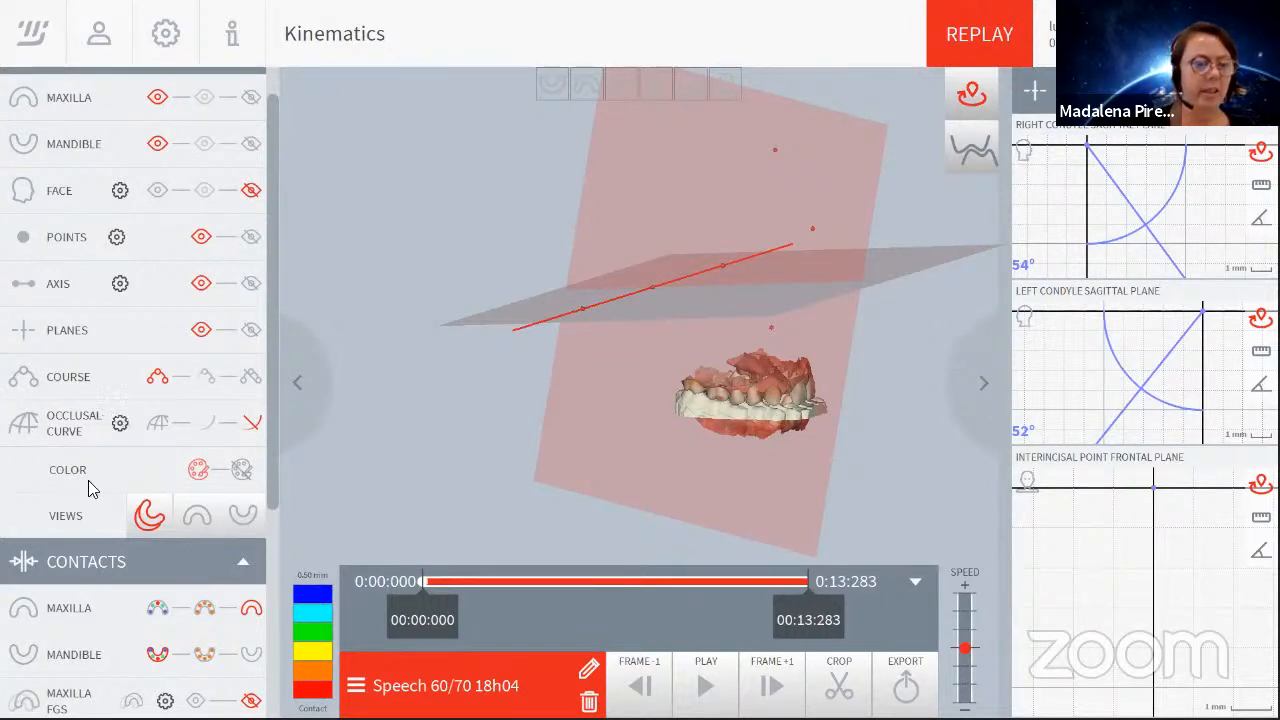
scroll(171, 612, down, 5)
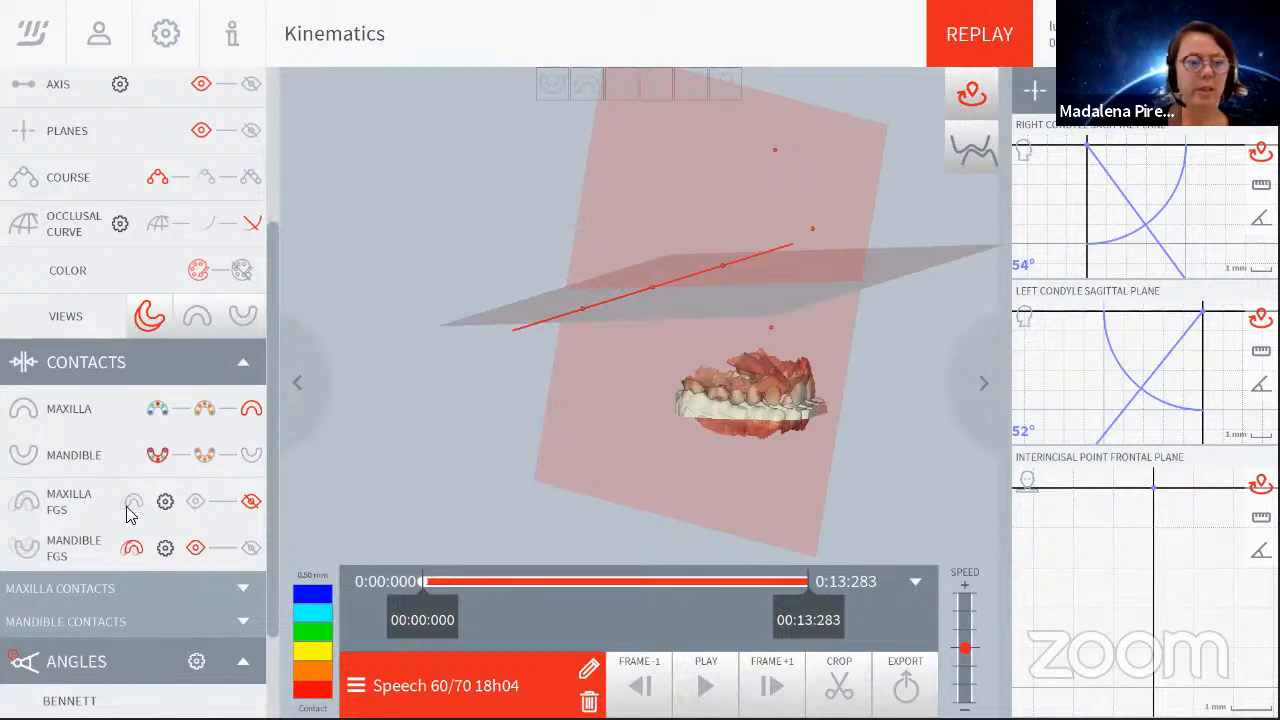
click(249, 548)
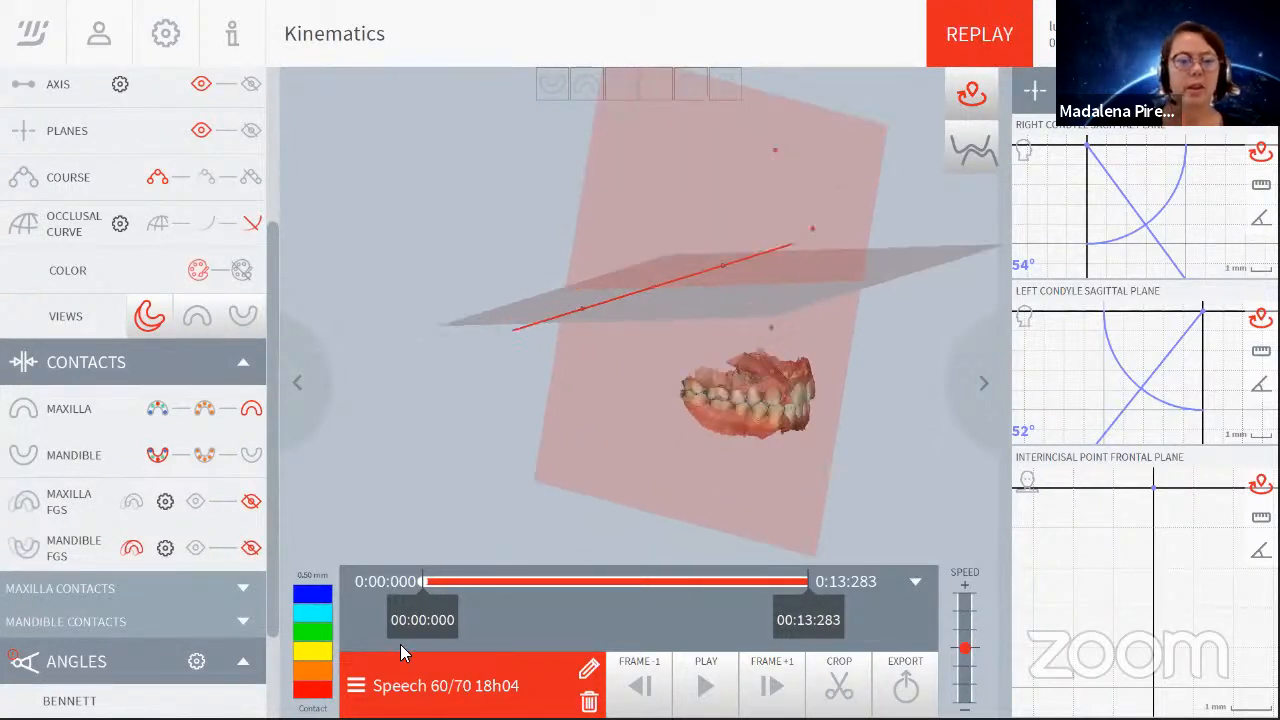
Play the Speech 60/70 18h04 recording, observe the jaw movement close up with the axis and planes, and pause it.
click(737, 686)
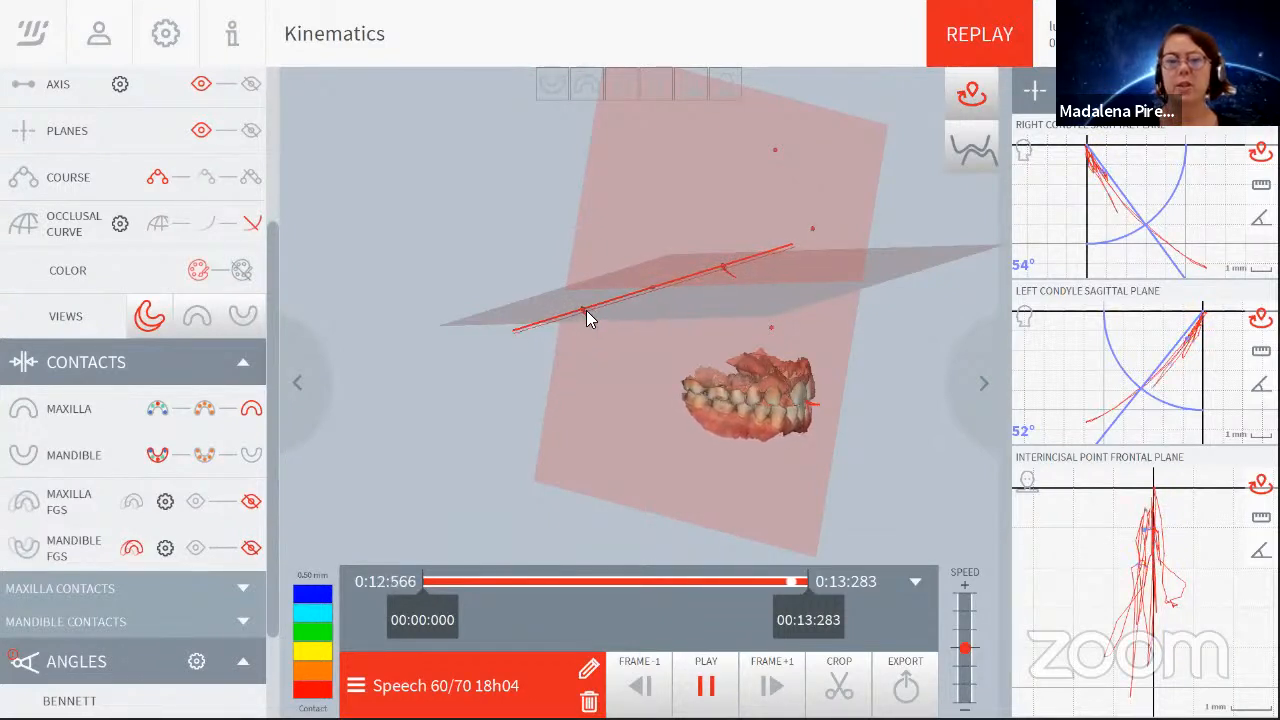
scroll(838, 398, up, 5)
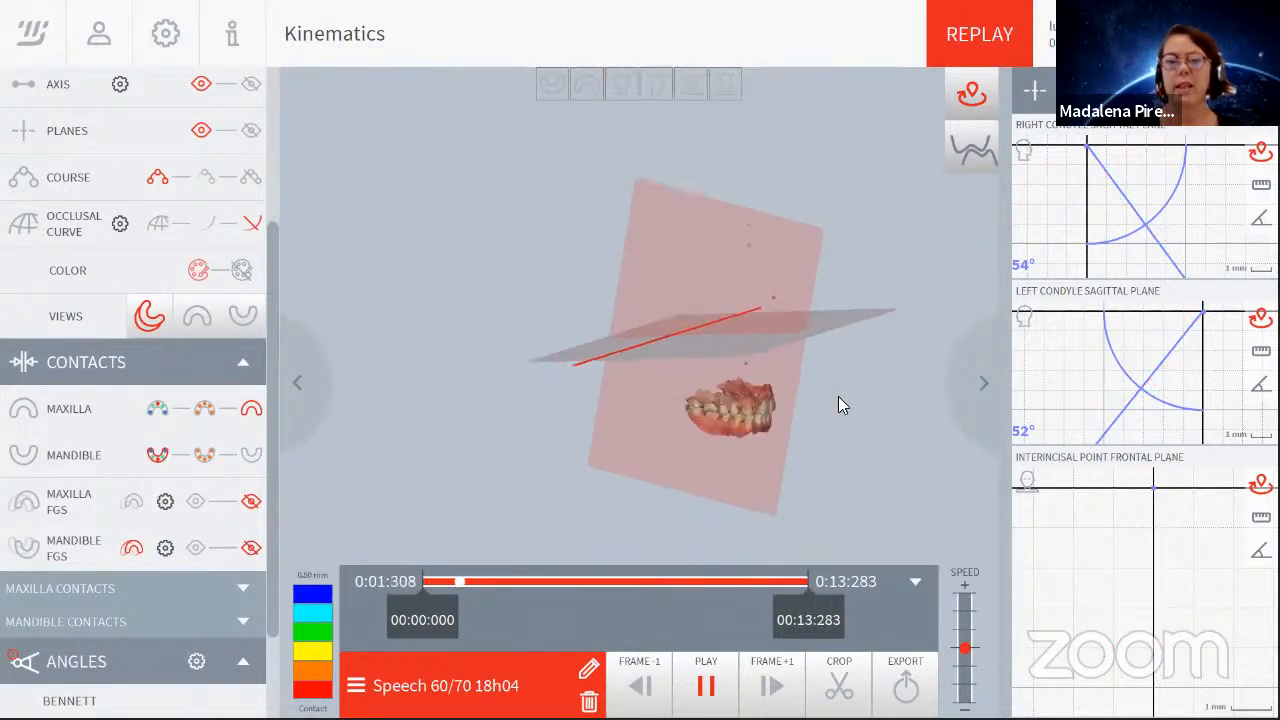
drag(664, 455, 886, 526)
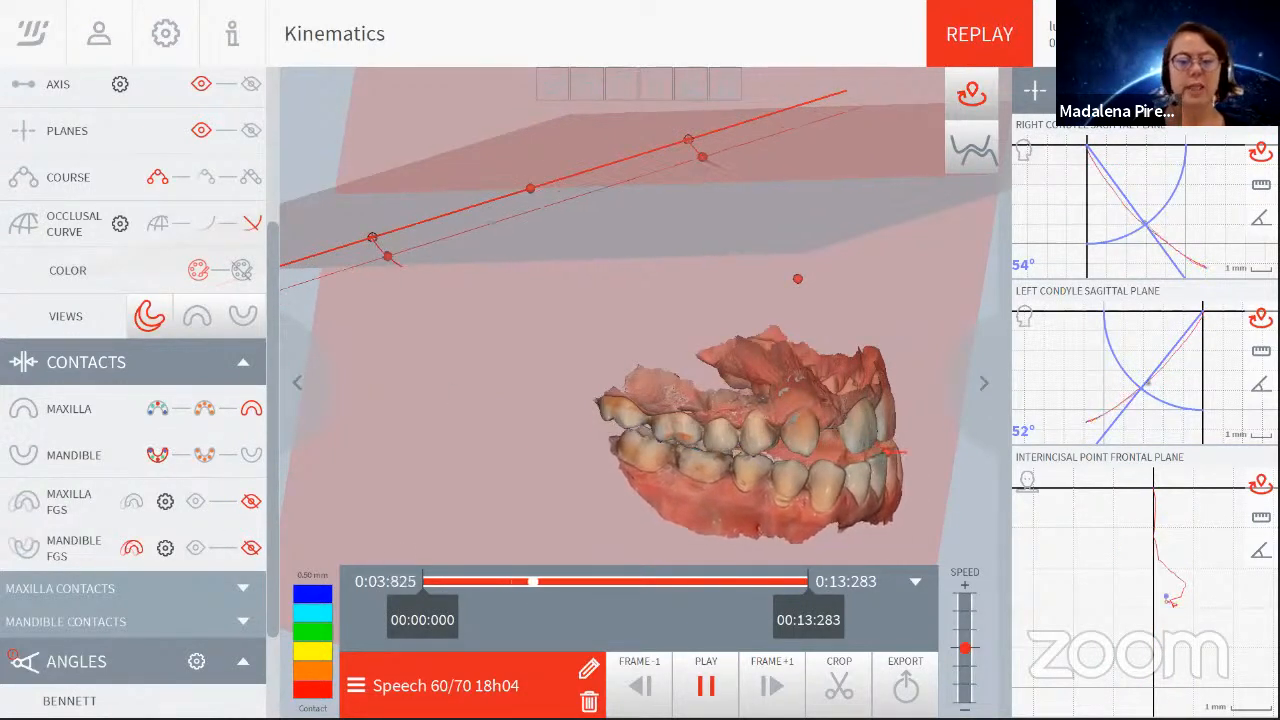
click(710, 686)
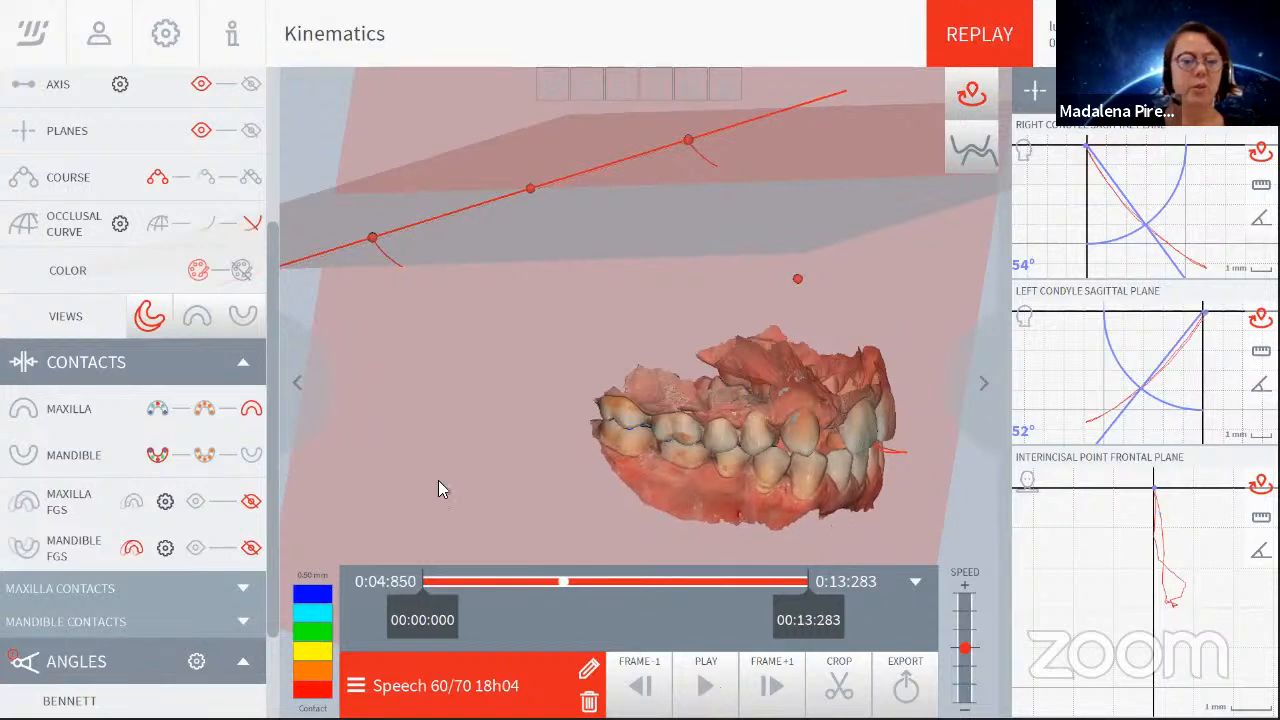
Return the playback to the start and show the maxilla and mandible side by side in occlusal view with their contacts.
drag(563, 591, 364, 580)
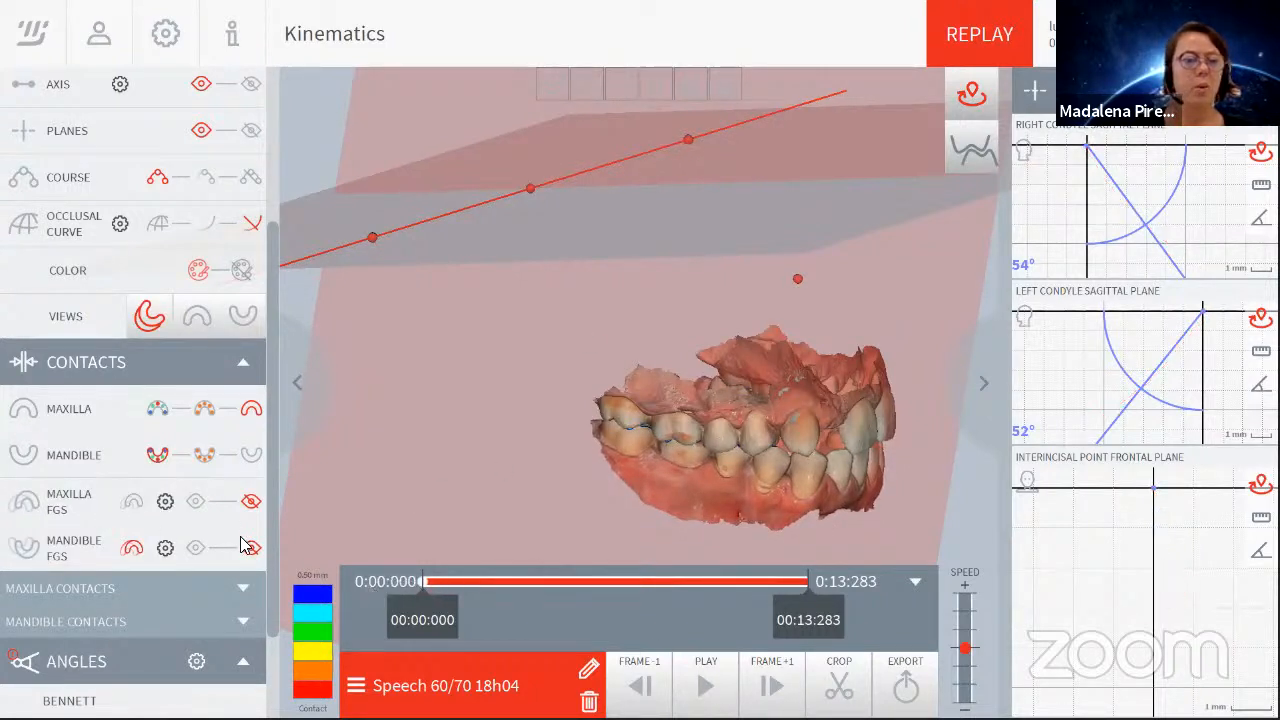
click(238, 320)
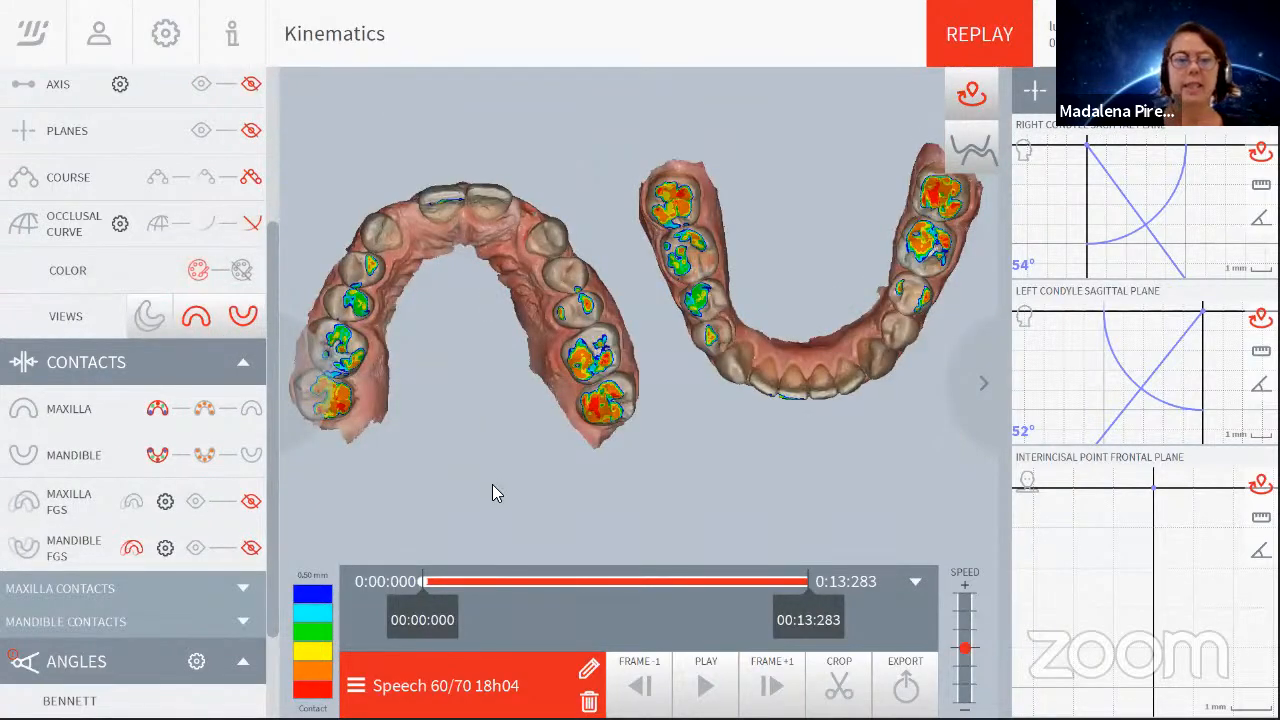
drag(490, 498, 454, 418)
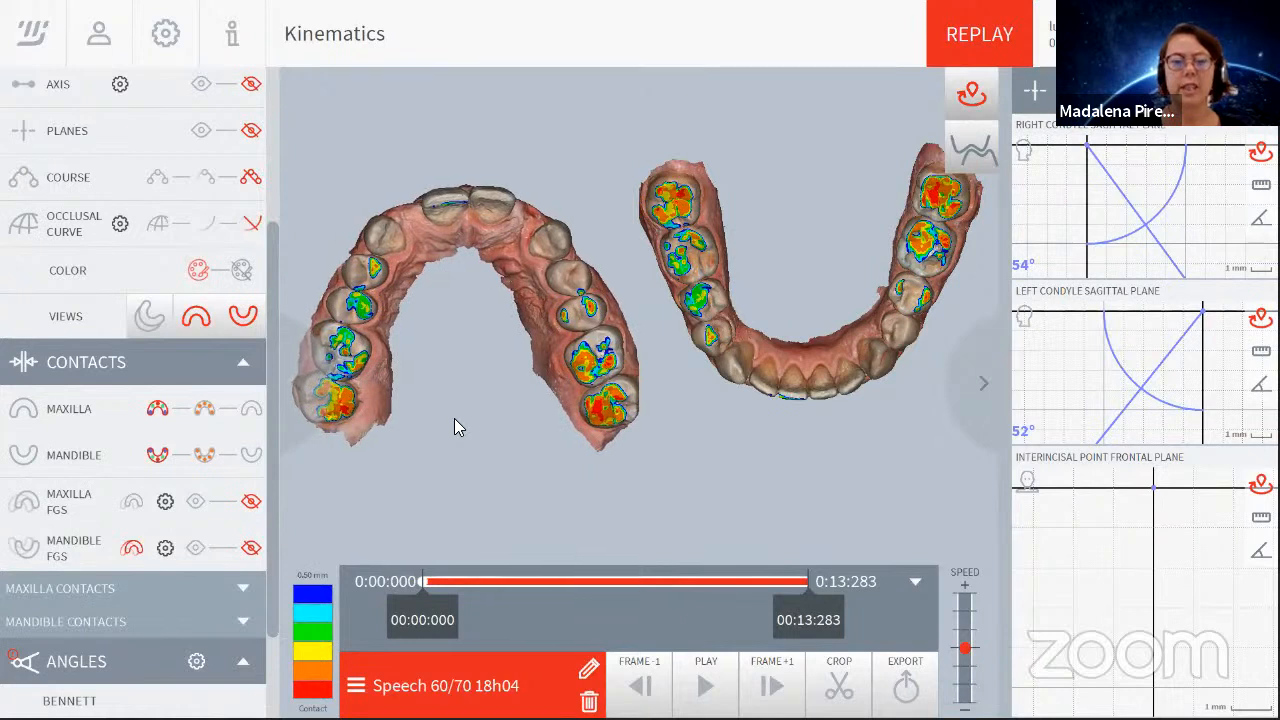
Load the Farrar's diagram 18h02 recording and play it to observe the changing contacts on both arches, pausing partway.
click(510, 690)
scroll(483, 577, down, 3)
scroll(483, 577, up, 4)
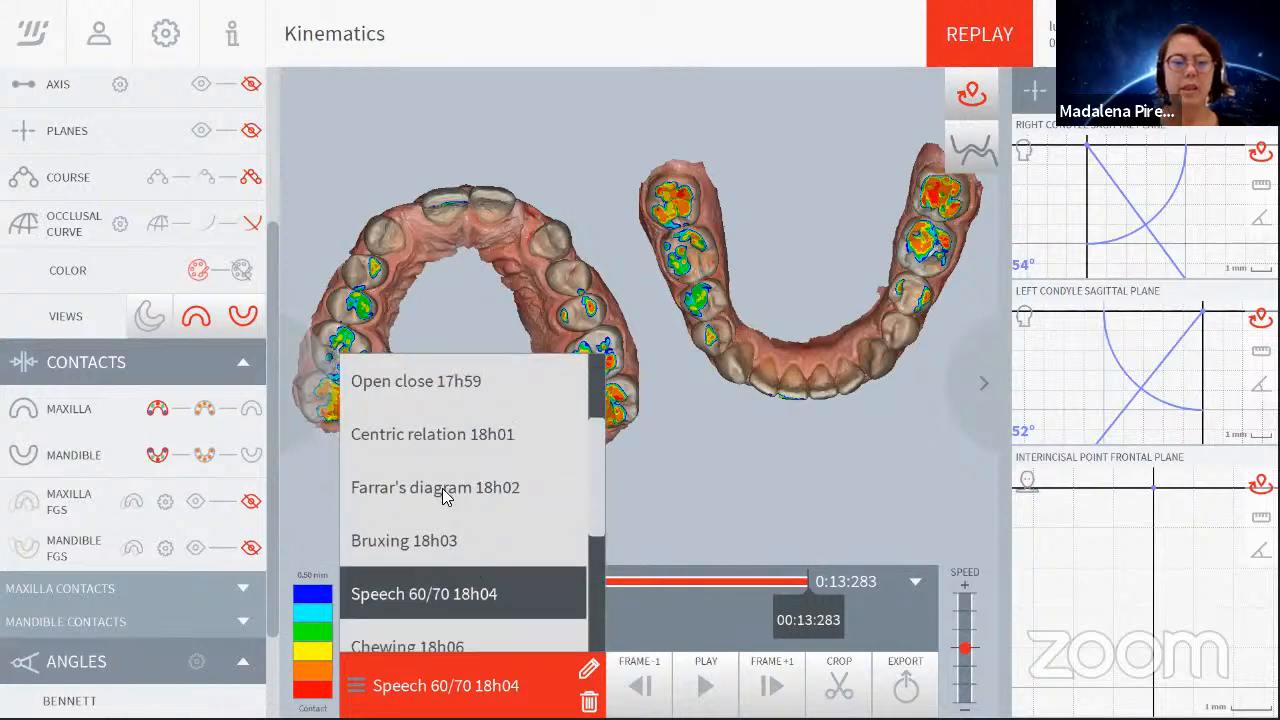
click(443, 490)
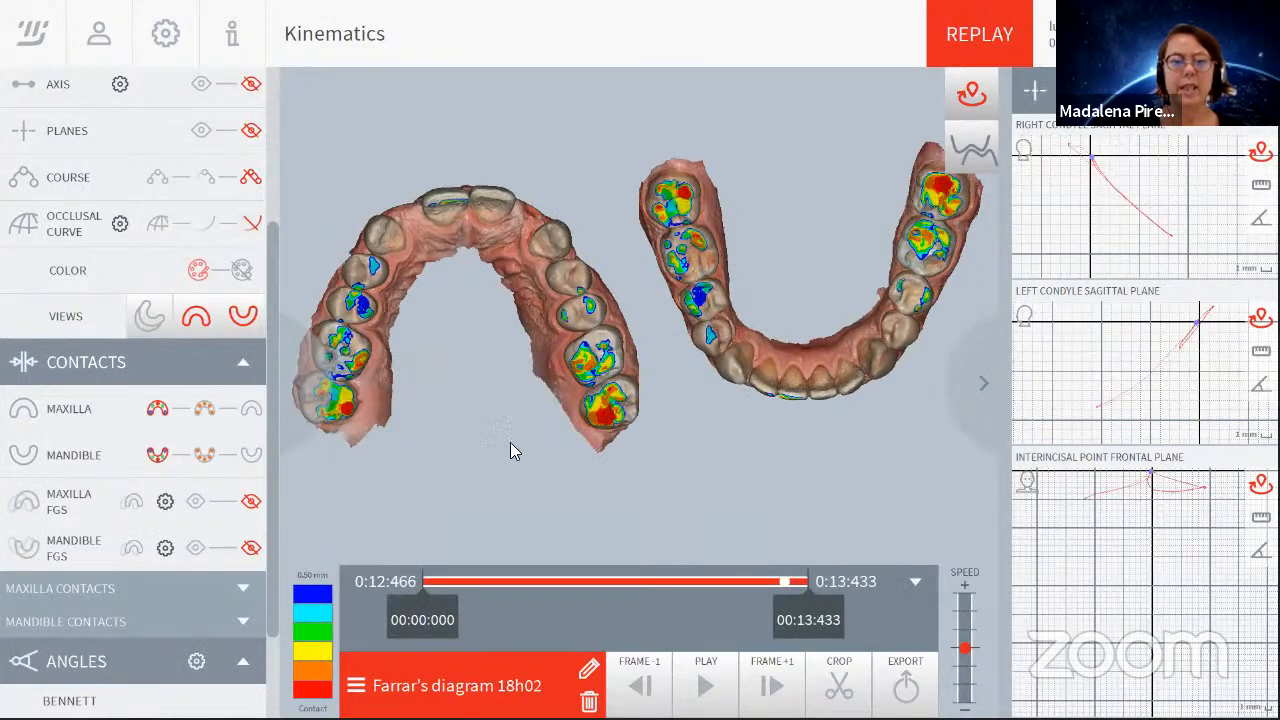
click(708, 685)
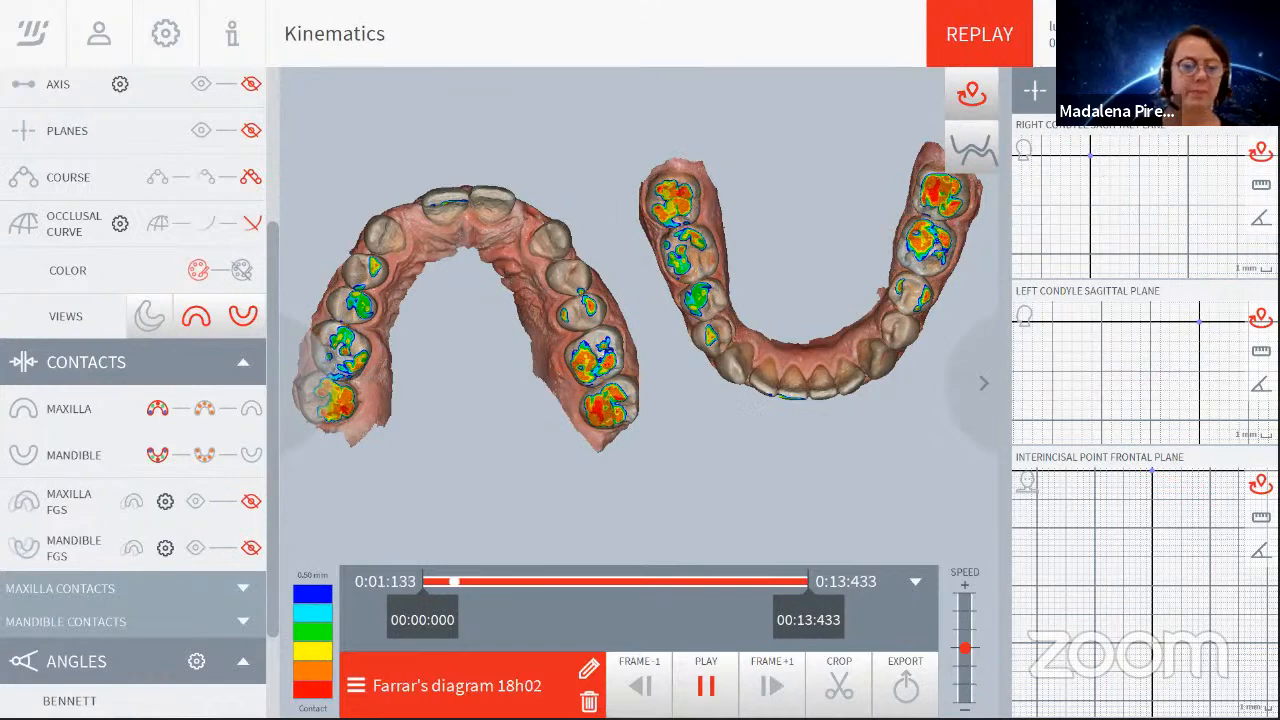
click(709, 689)
Switch back to the combined view of both jaws and load the Chewing 18h07 recording.
scroll(177, 445, down, 1)
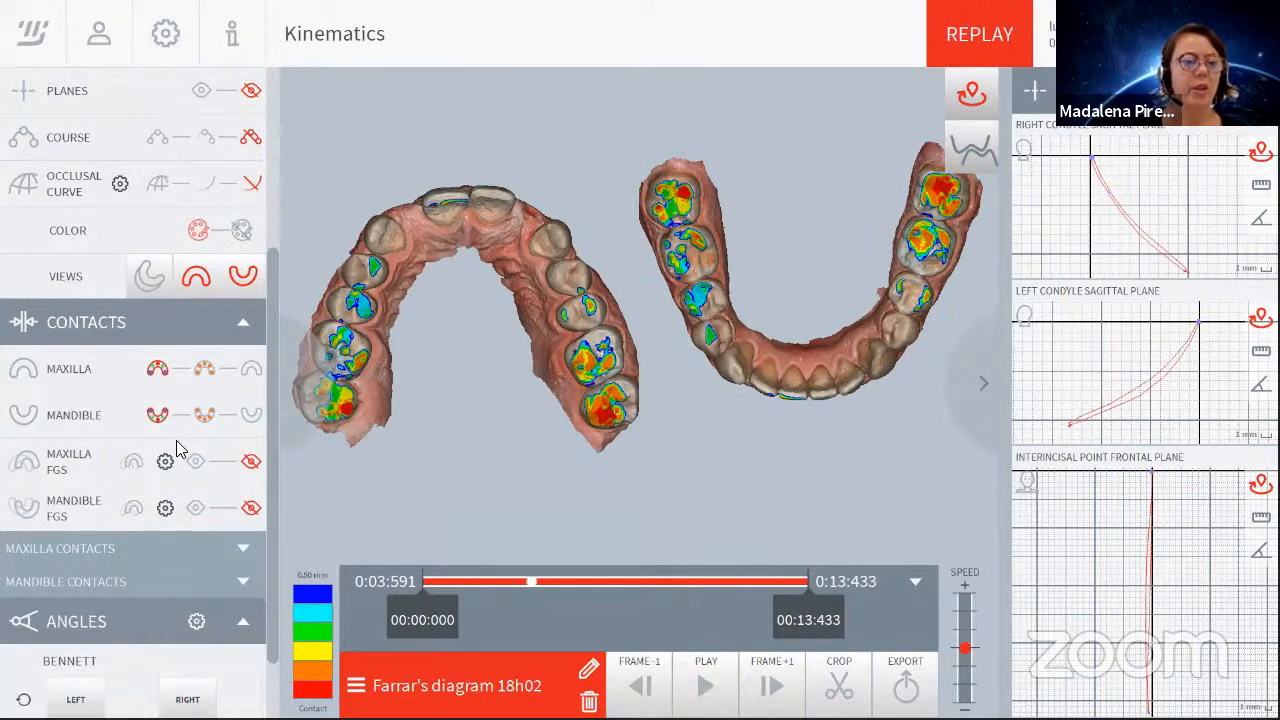
scroll(177, 449, down, 1)
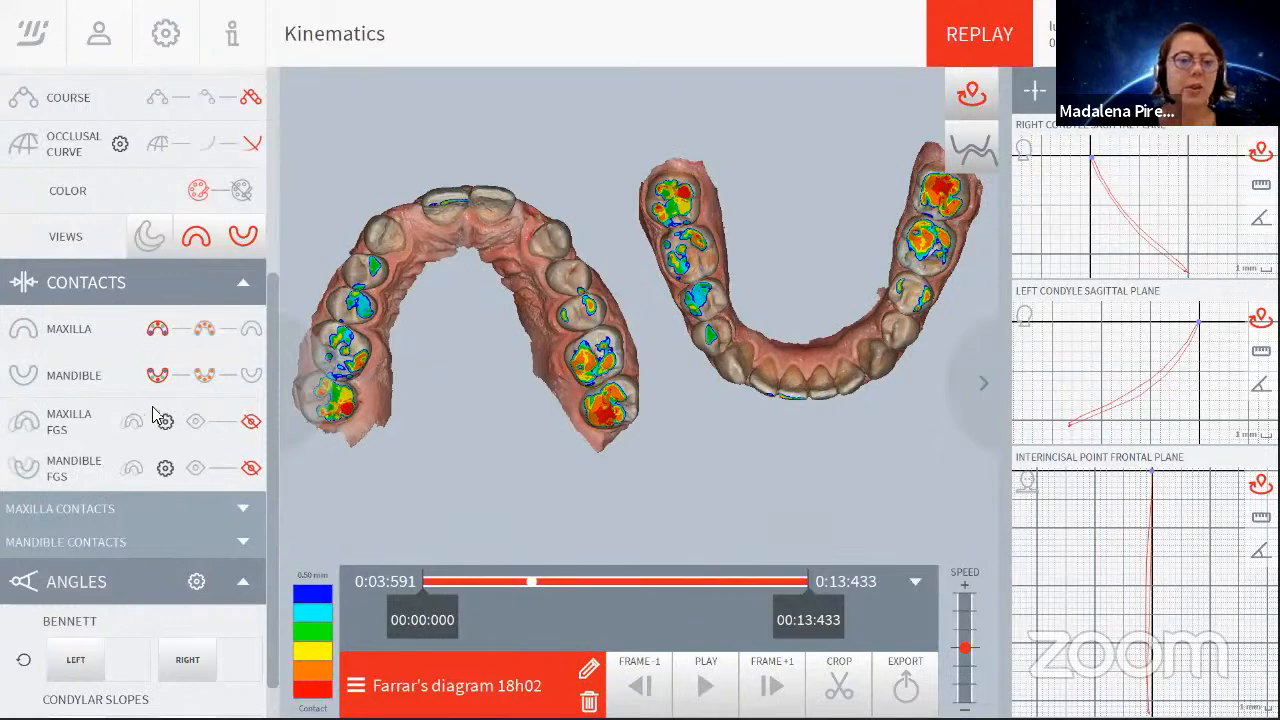
click(152, 236)
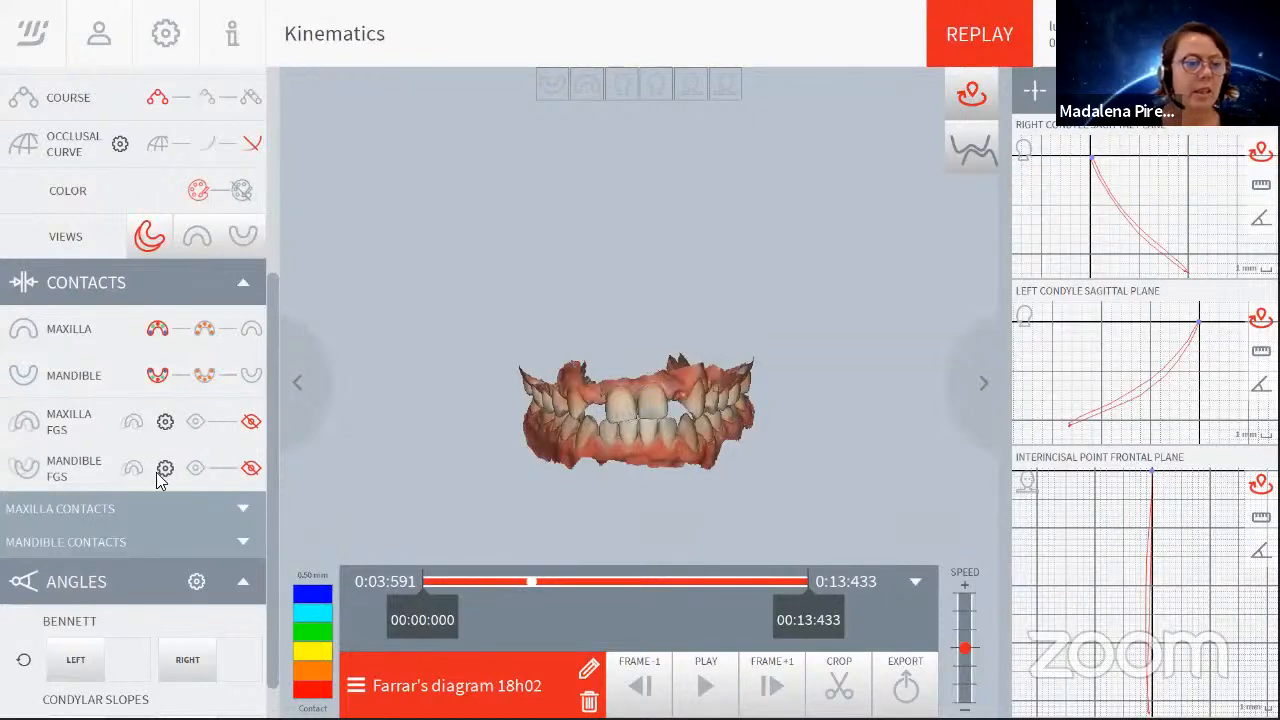
click(435, 686)
scroll(520, 506, down, 1)
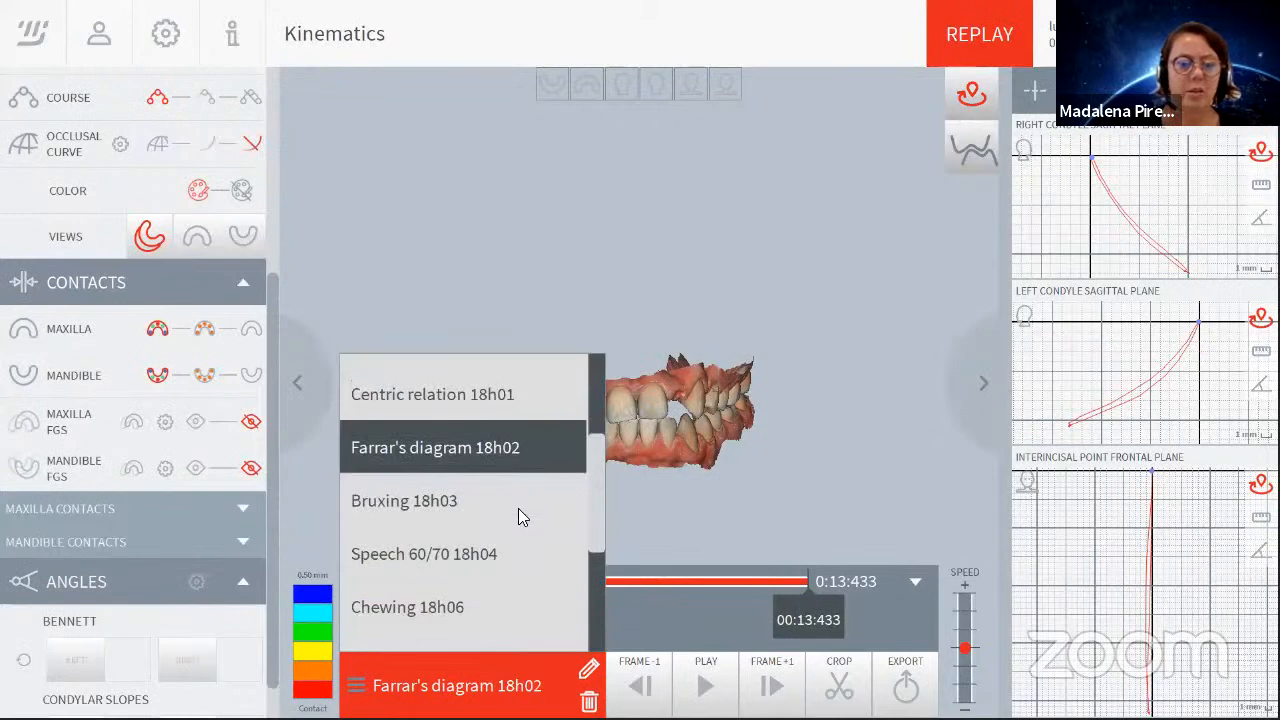
scroll(514, 525, down, 1)
scroll(508, 551, down, 1)
click(462, 540)
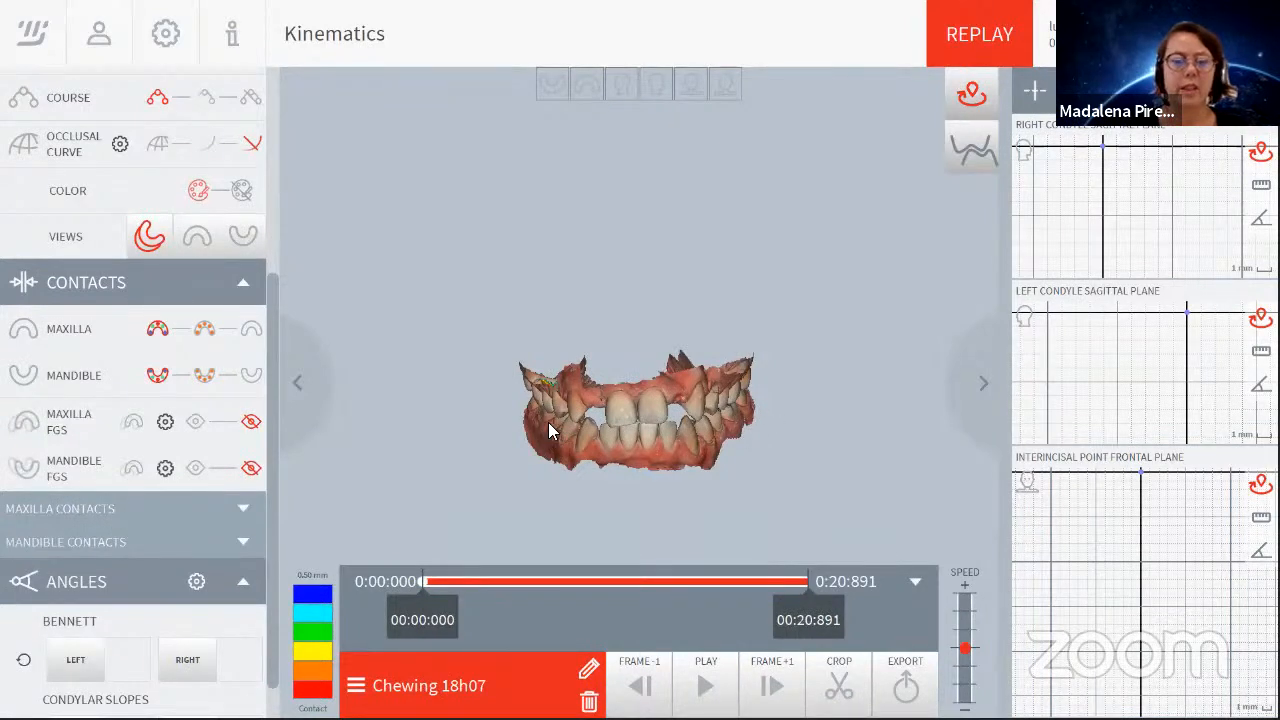
Display the mandible FGS for the Chewing 18h07 recording and inspect it on the tilted jaws.
click(166, 469)
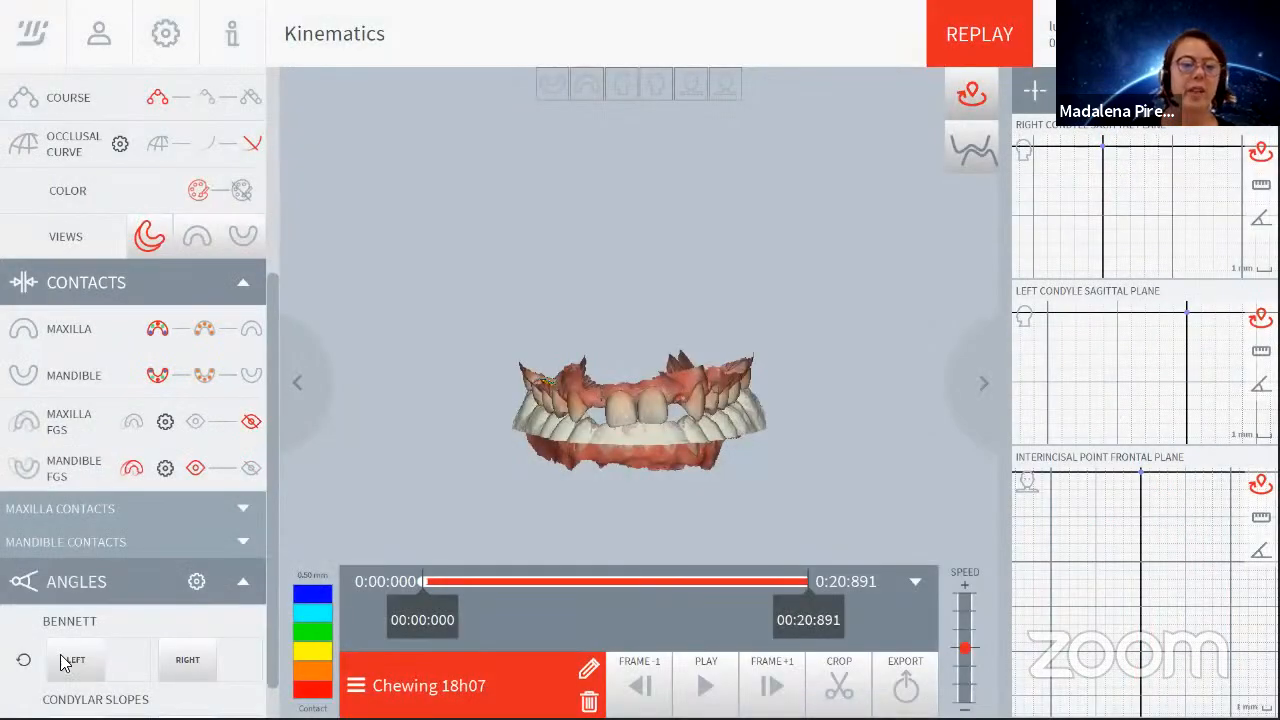
drag(541, 452, 613, 390)
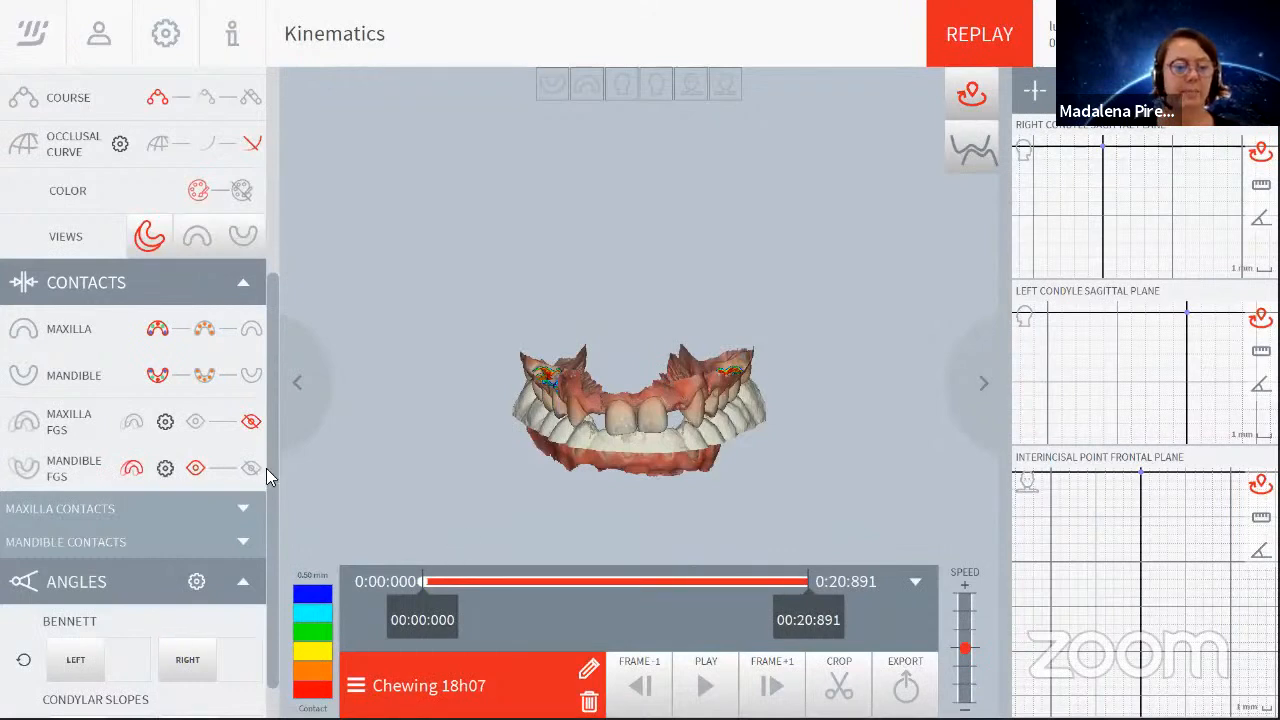
scroll(274, 476, down, 1)
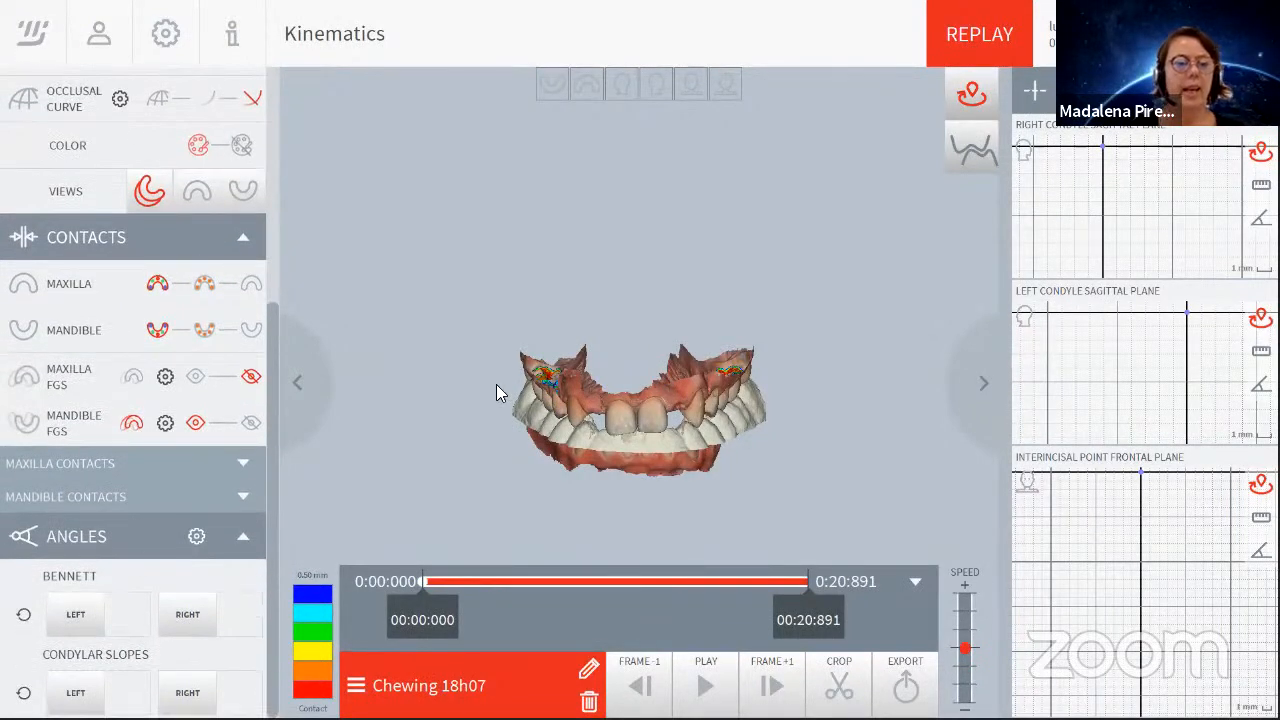
Load the Protrusion/Incision 17h56 recording to review its condylar slope angles.
click(463, 690)
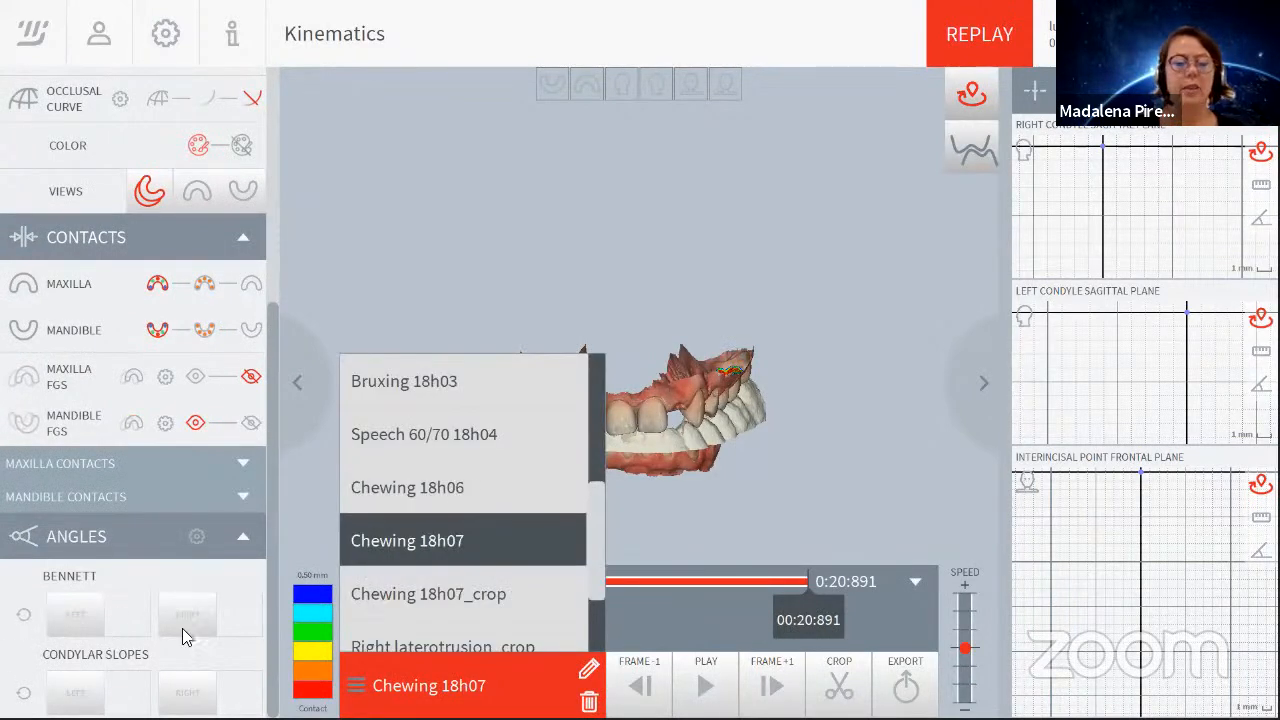
drag(598, 578, 602, 442)
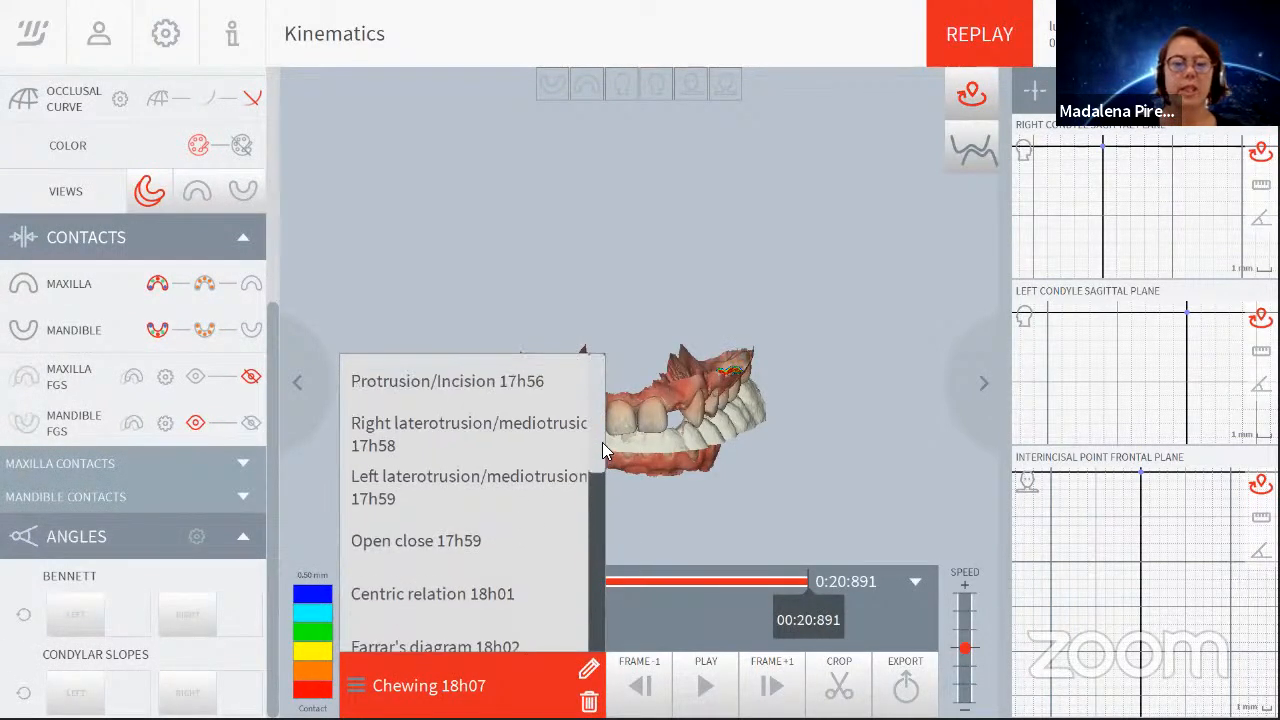
click(480, 392)
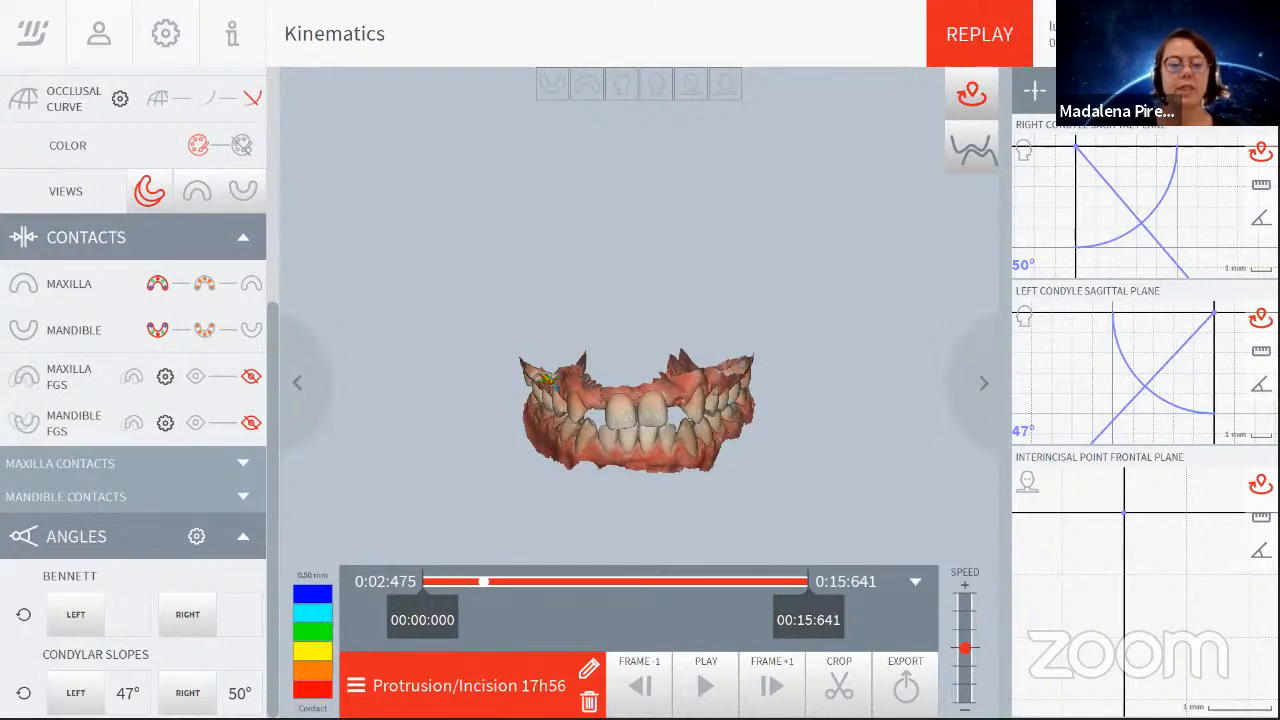
Load the Right laterotrusion/mediotrusion 17h58 recording, followed by the Left laterotrusion/mediotrusion 17h59 recording, to review their Bennett angles.
click(356, 685)
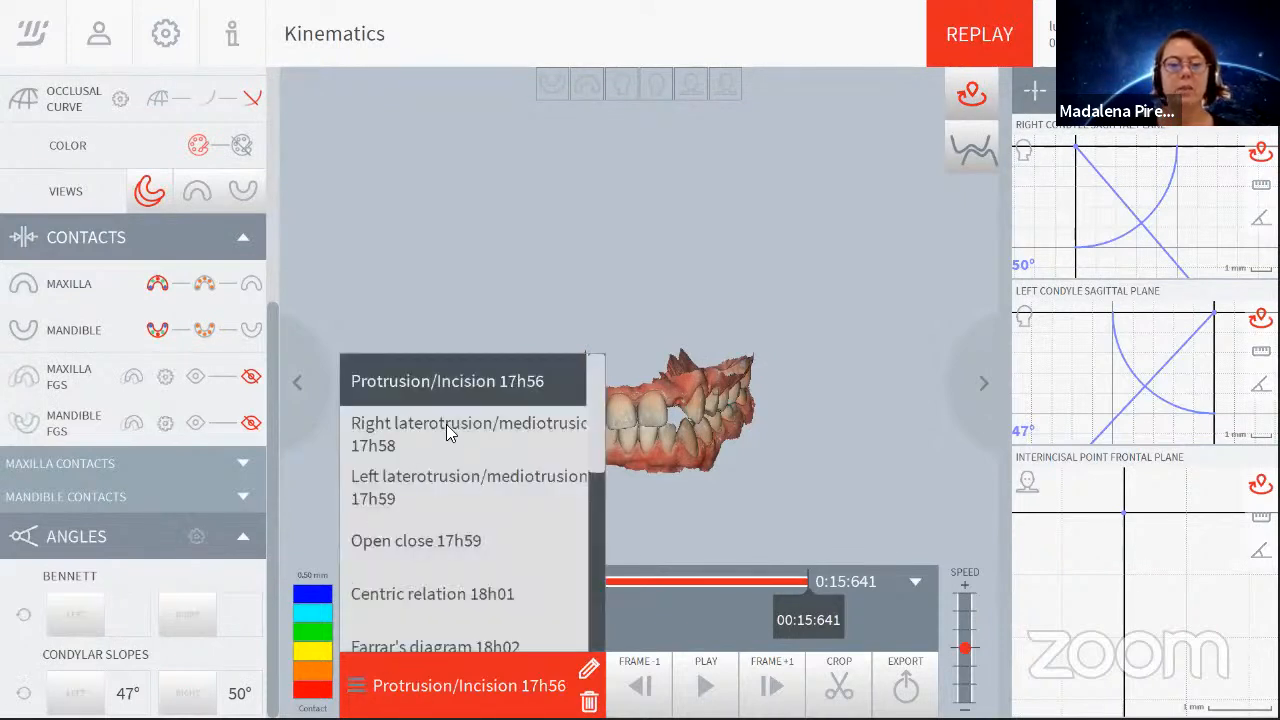
click(446, 424)
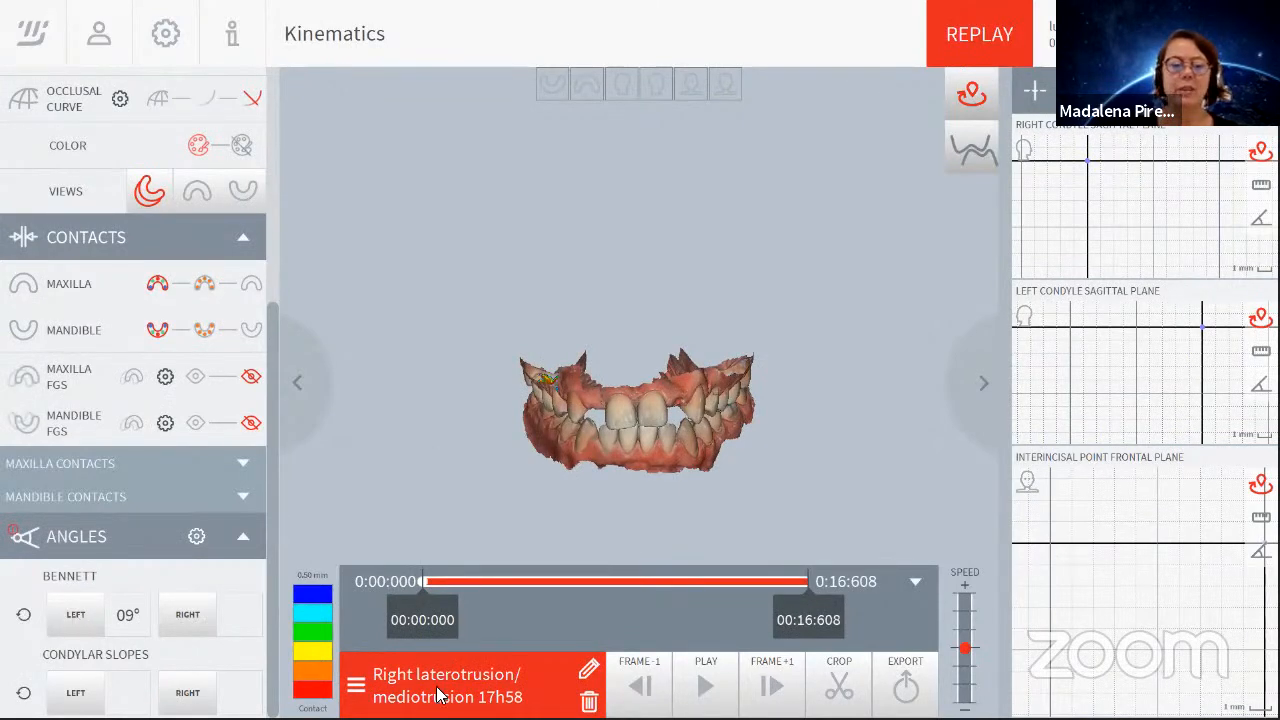
click(418, 490)
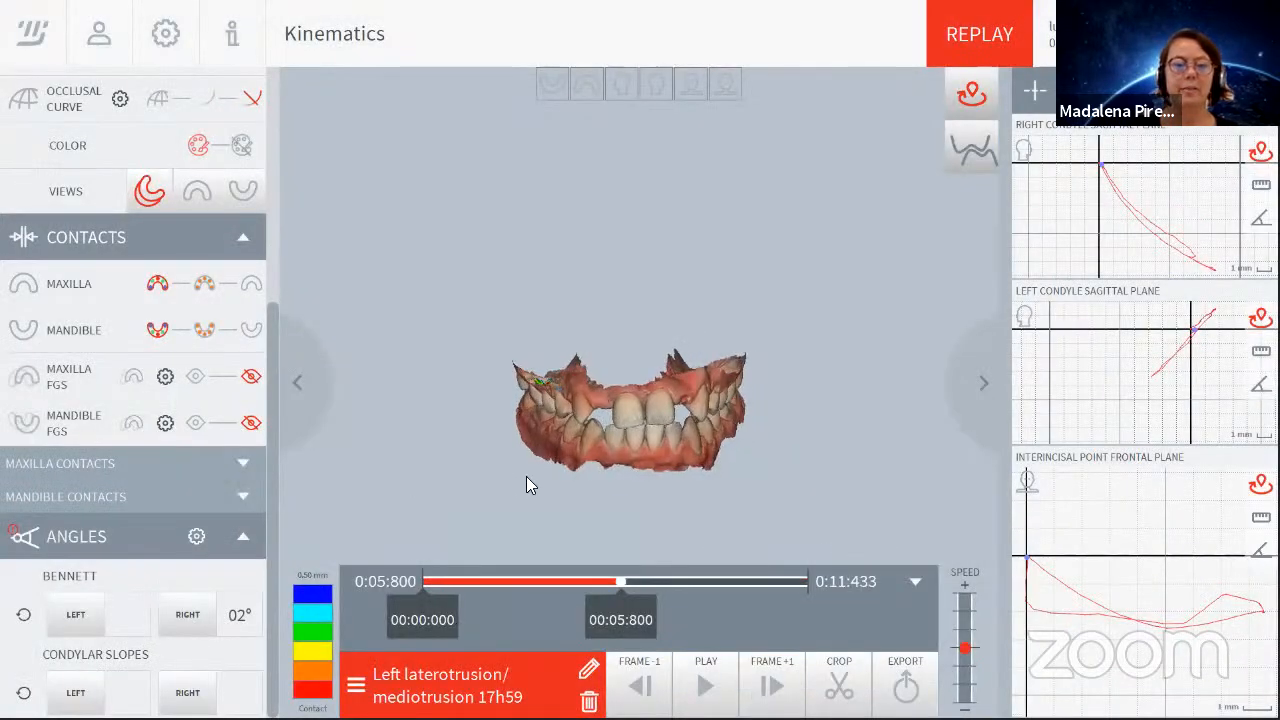
Turn off the contact display on both the maxilla and the mandible.
click(251, 285)
click(251, 329)
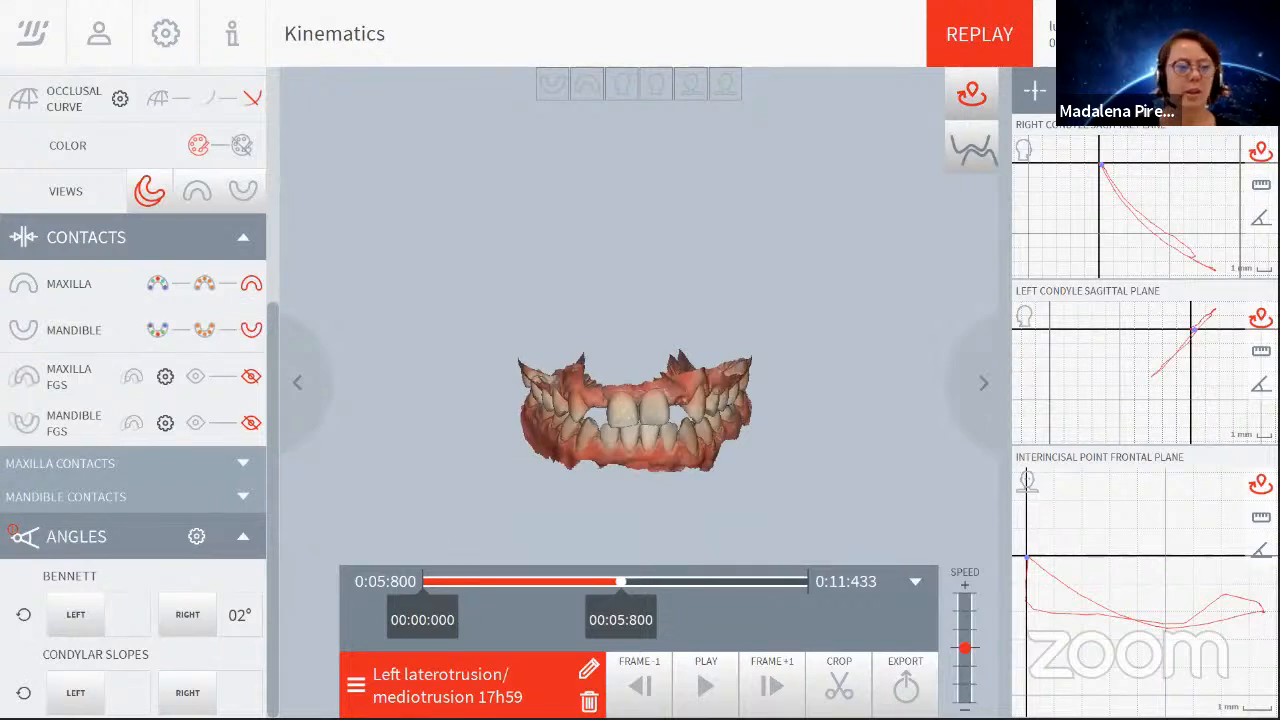
drag(272, 450, 290, 218)
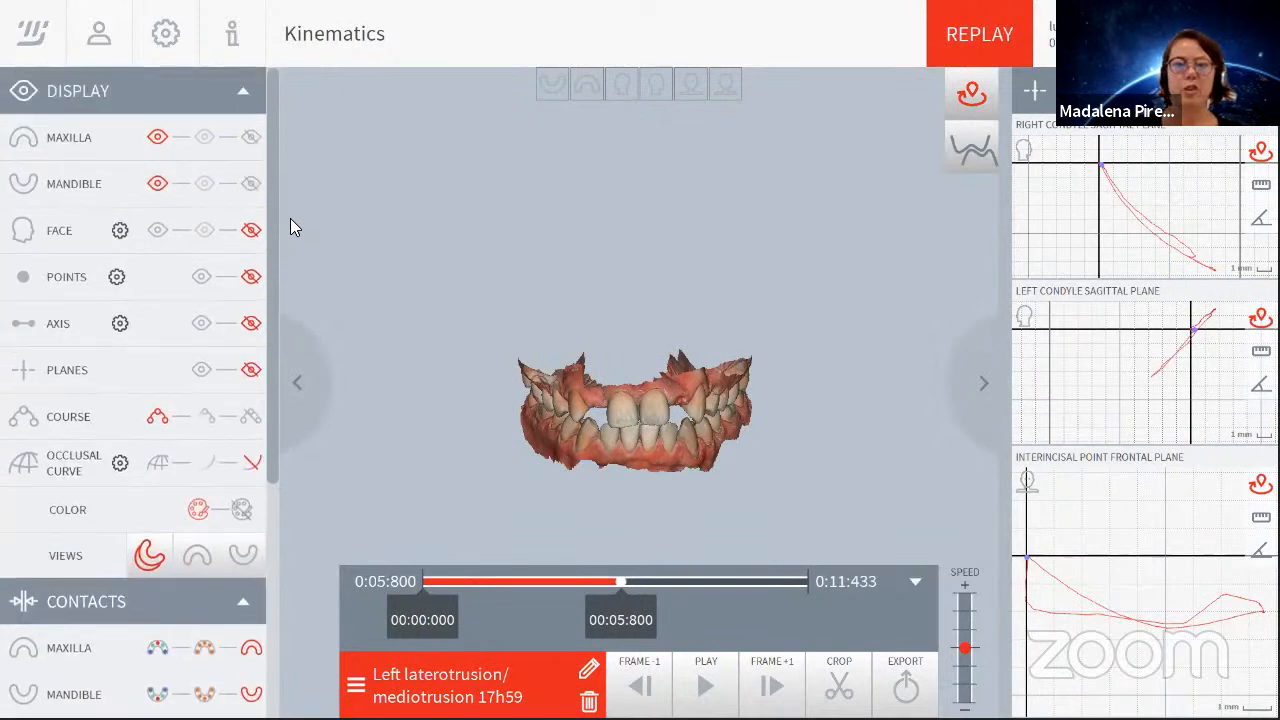
Load the Centric relation 18h01 recording and scrub through its timeline with the jaws seen from the side.
click(470, 681)
drag(600, 428, 574, 478)
click(470, 500)
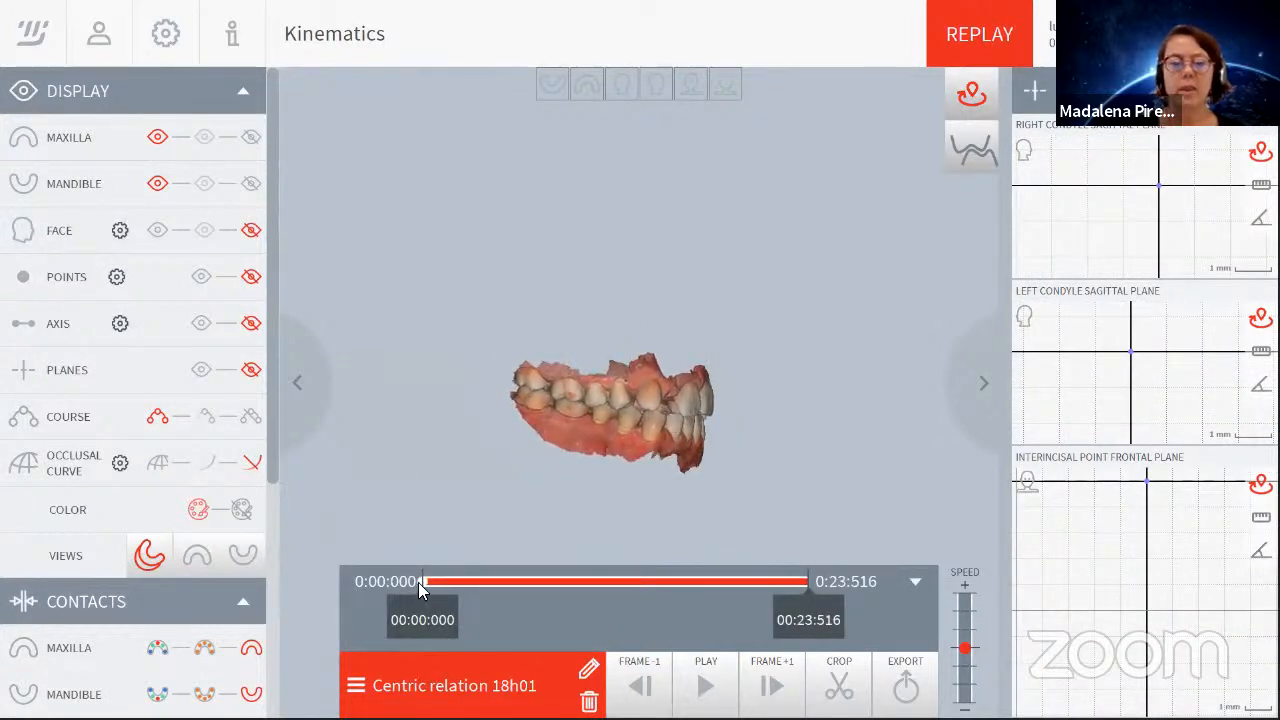
drag(424, 582, 768, 630)
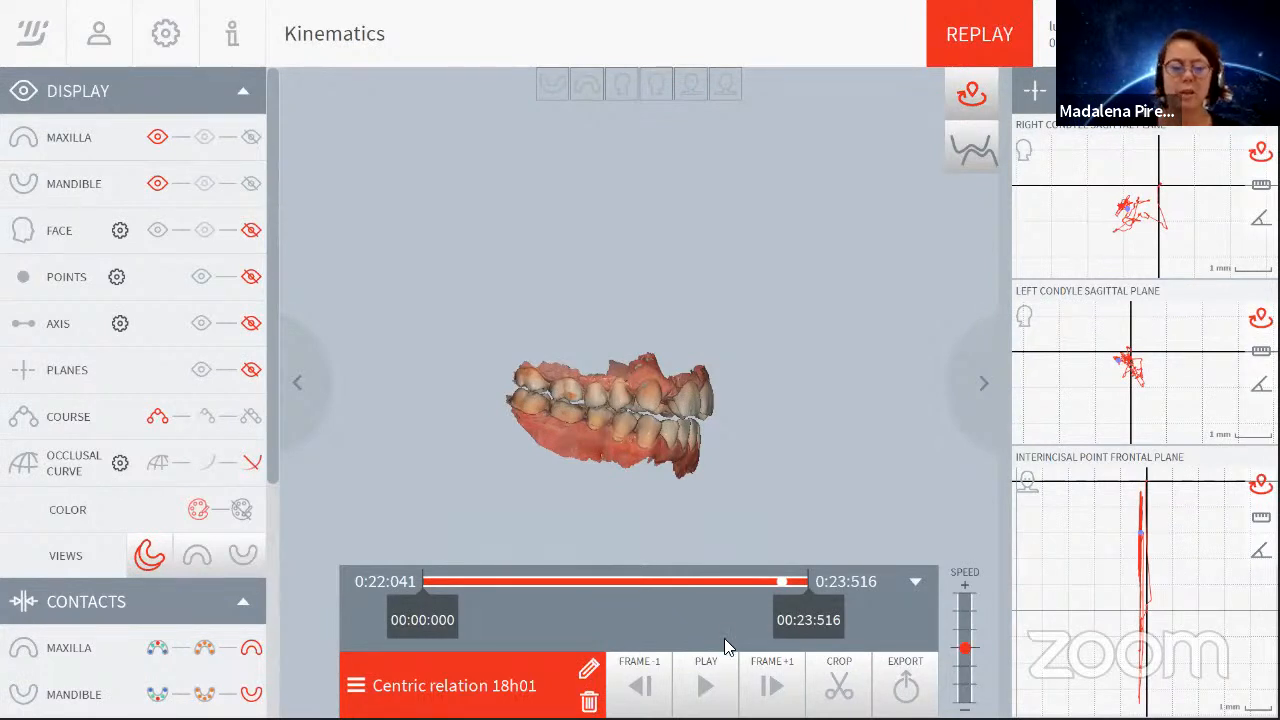
Load the Open close 17h59 recording and shift the interincisal point frontal plane graph downward.
click(505, 692)
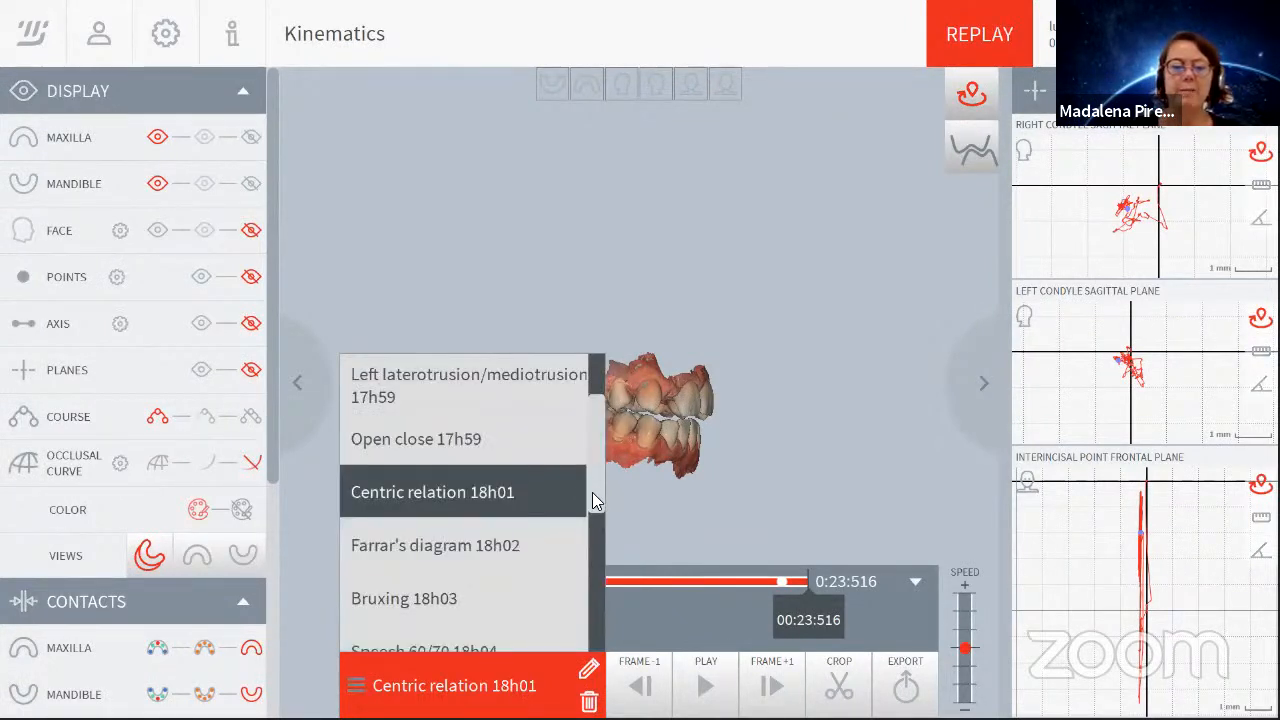
scroll(592, 492, up, 2)
scroll(526, 430, down, 2)
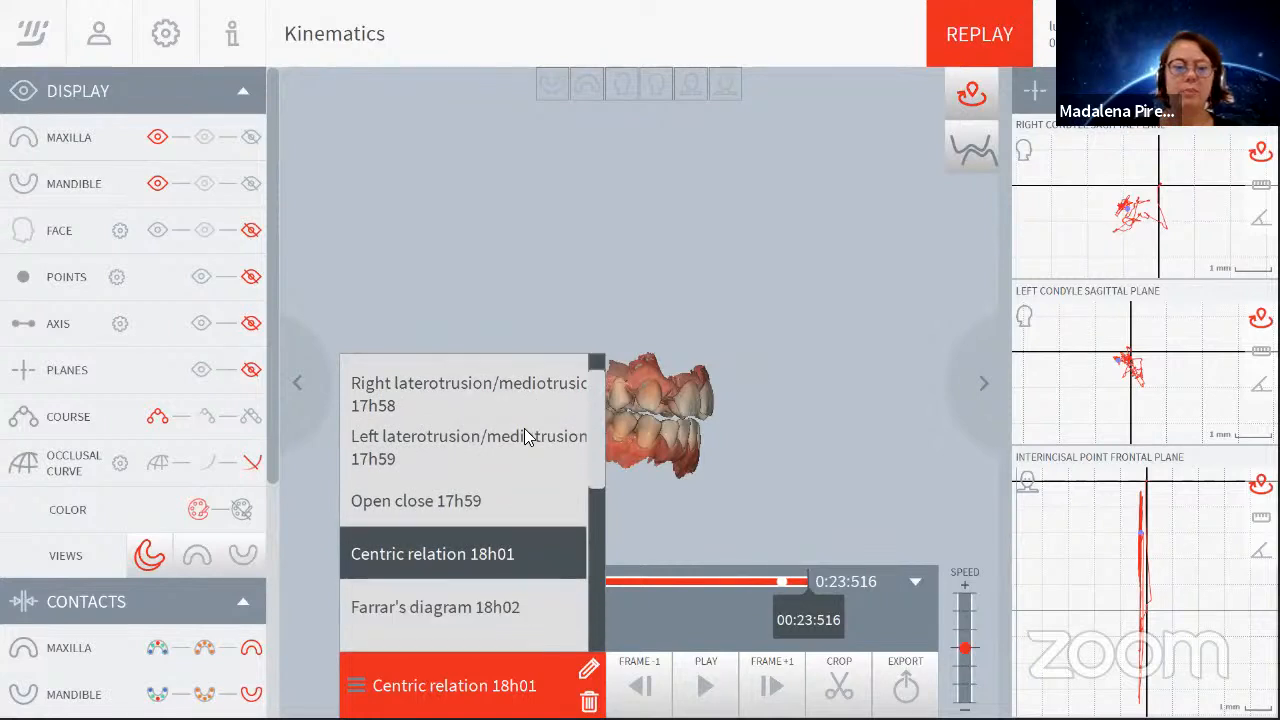
click(442, 458)
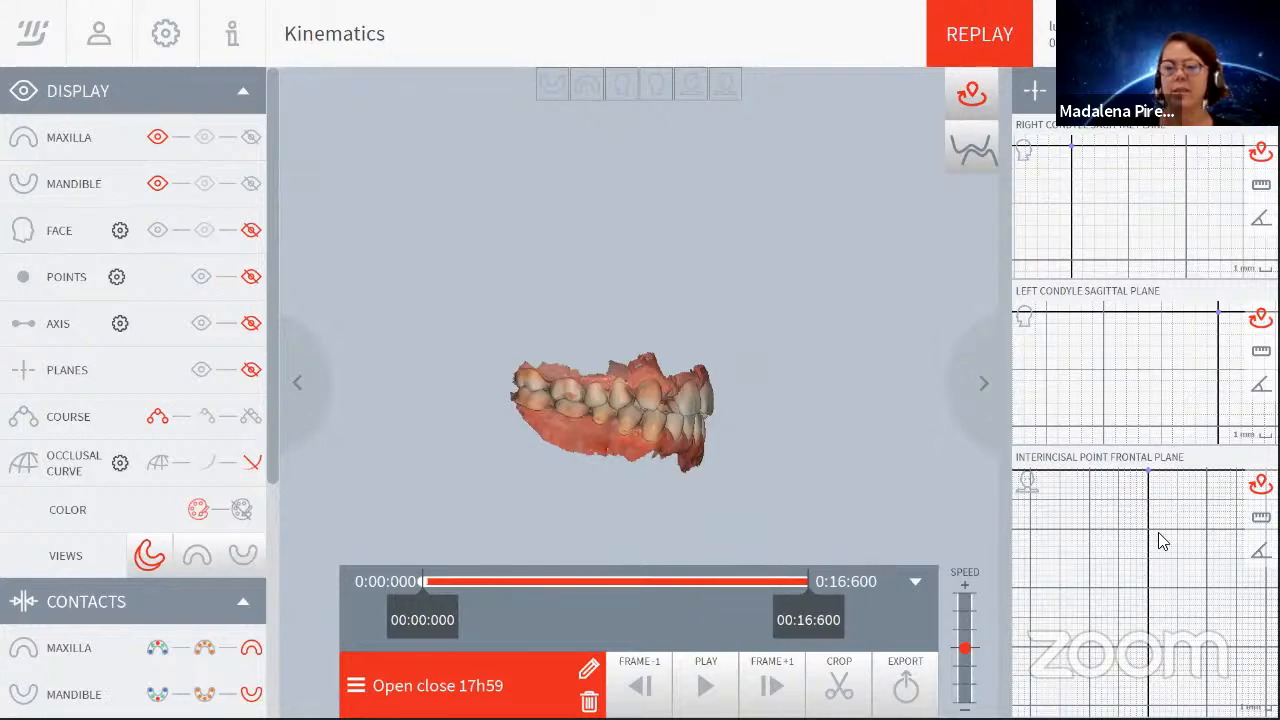
drag(1166, 531, 1179, 580)
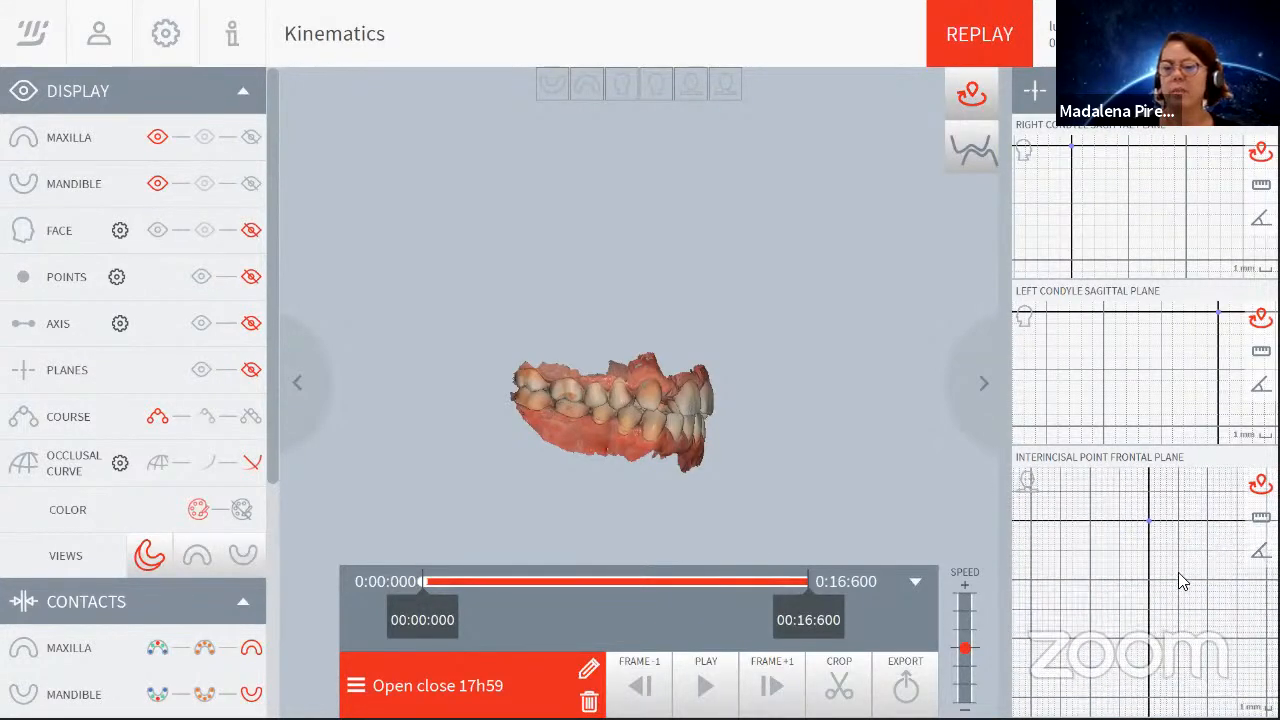
Scrub the Open close recording to about 0:11:900, advance it one frame, and examine the jaws from the front.
scroll(1183, 552, up, 3)
scroll(1222, 557, down, 4)
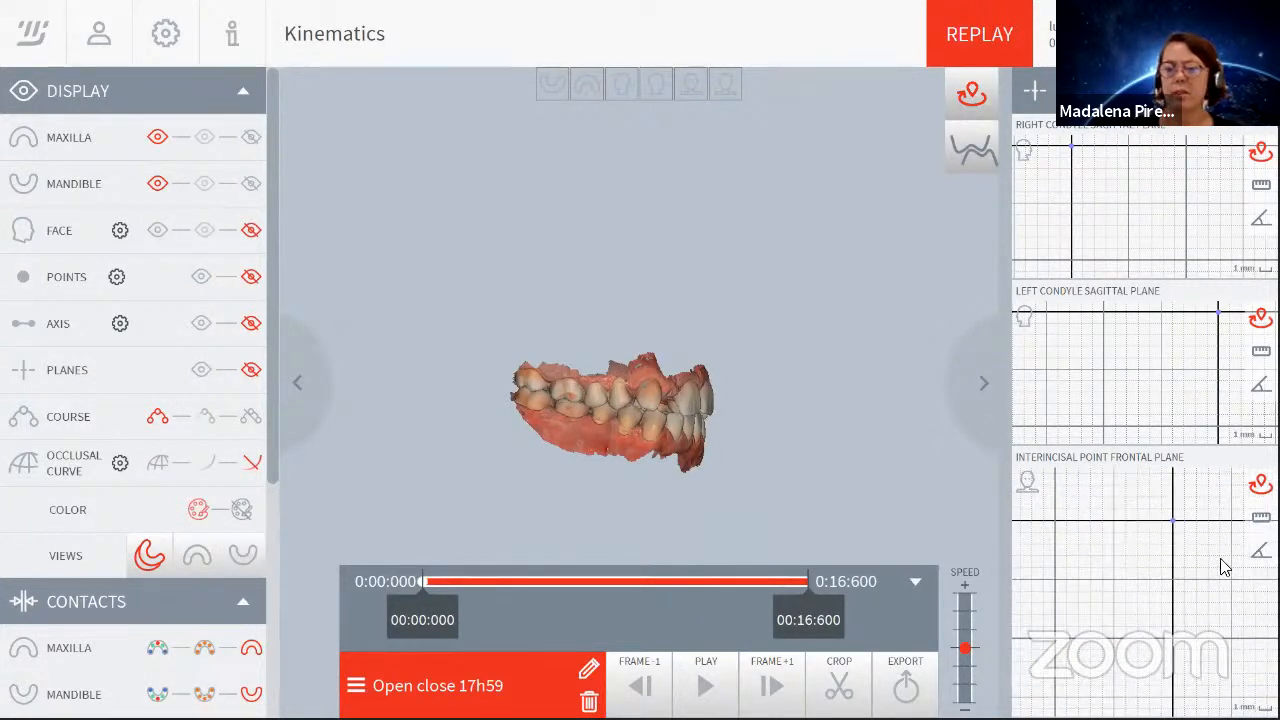
scroll(1225, 564, up, 2)
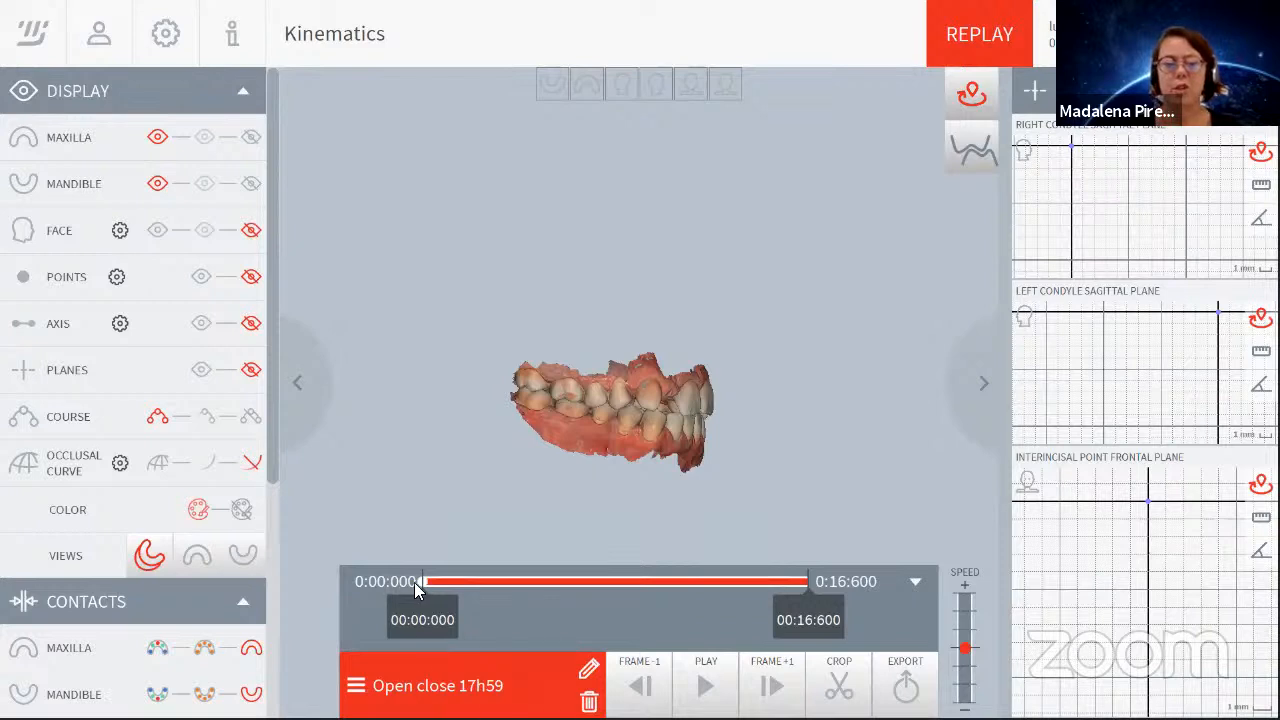
mouse_move(422, 582)
mouse_down()
mouse_move(701, 585)
mouse_move(691, 579)
mouse_up()
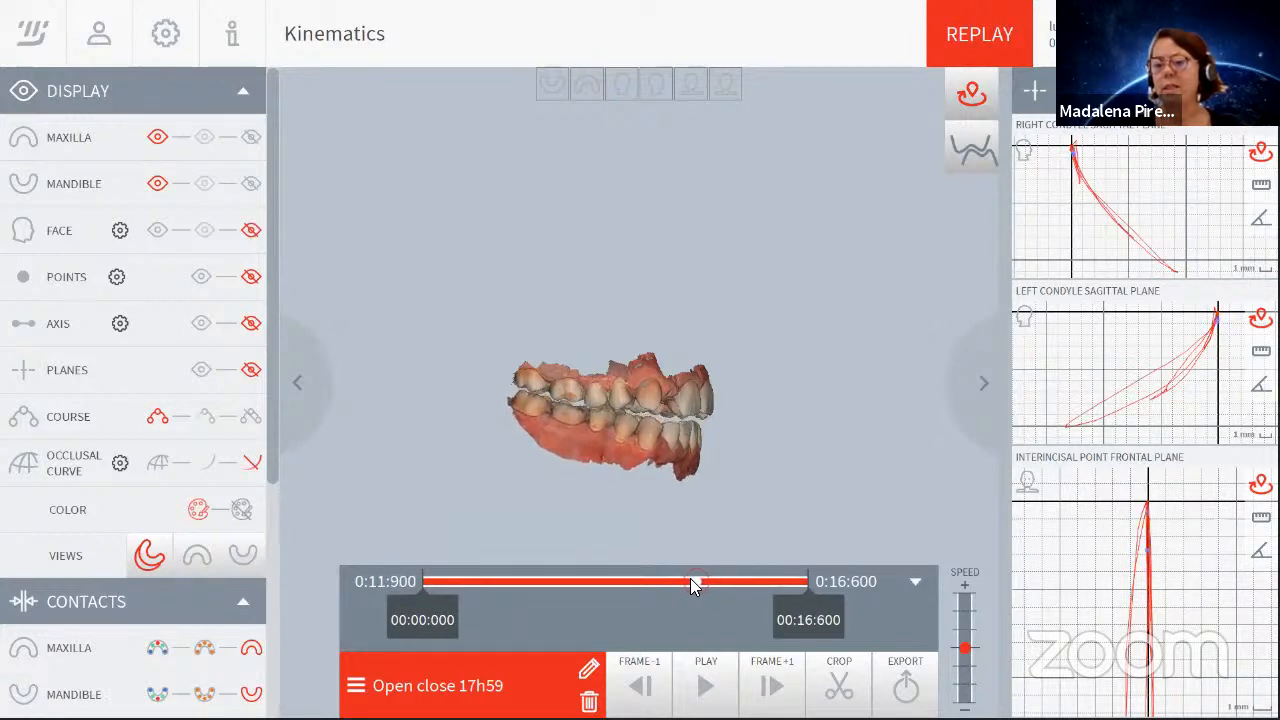
click(770, 687)
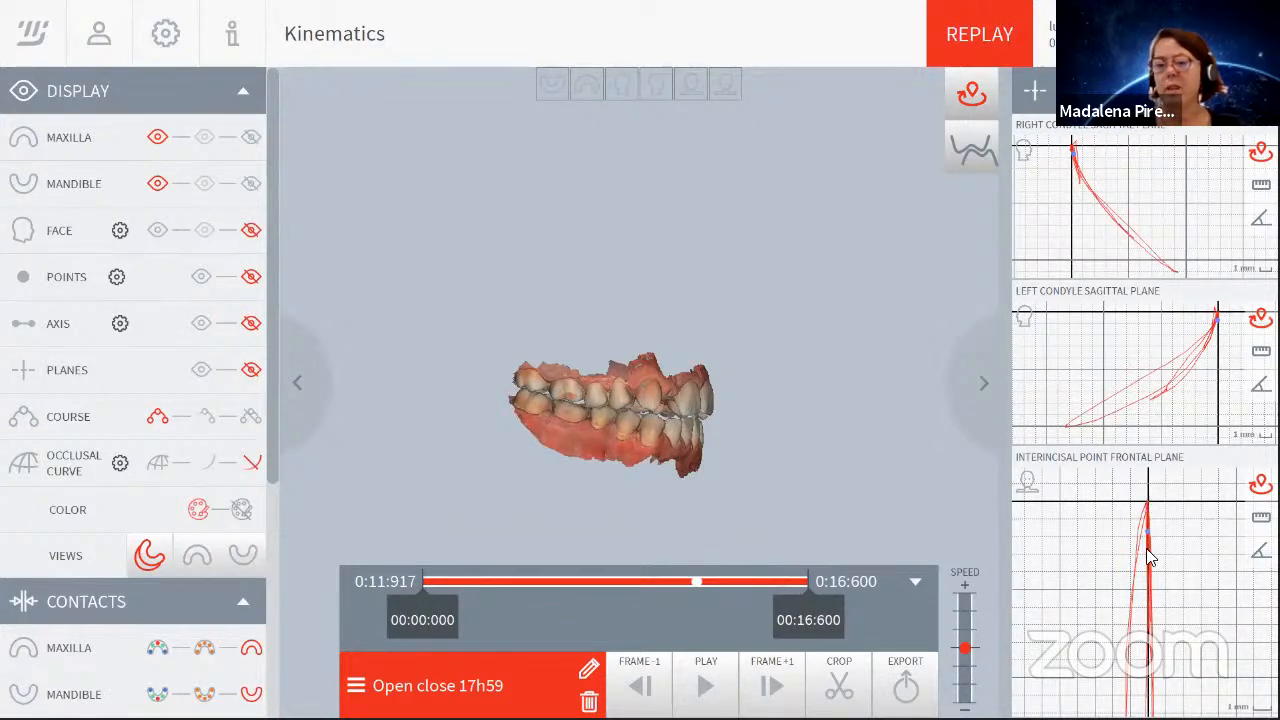
drag(726, 402, 564, 295)
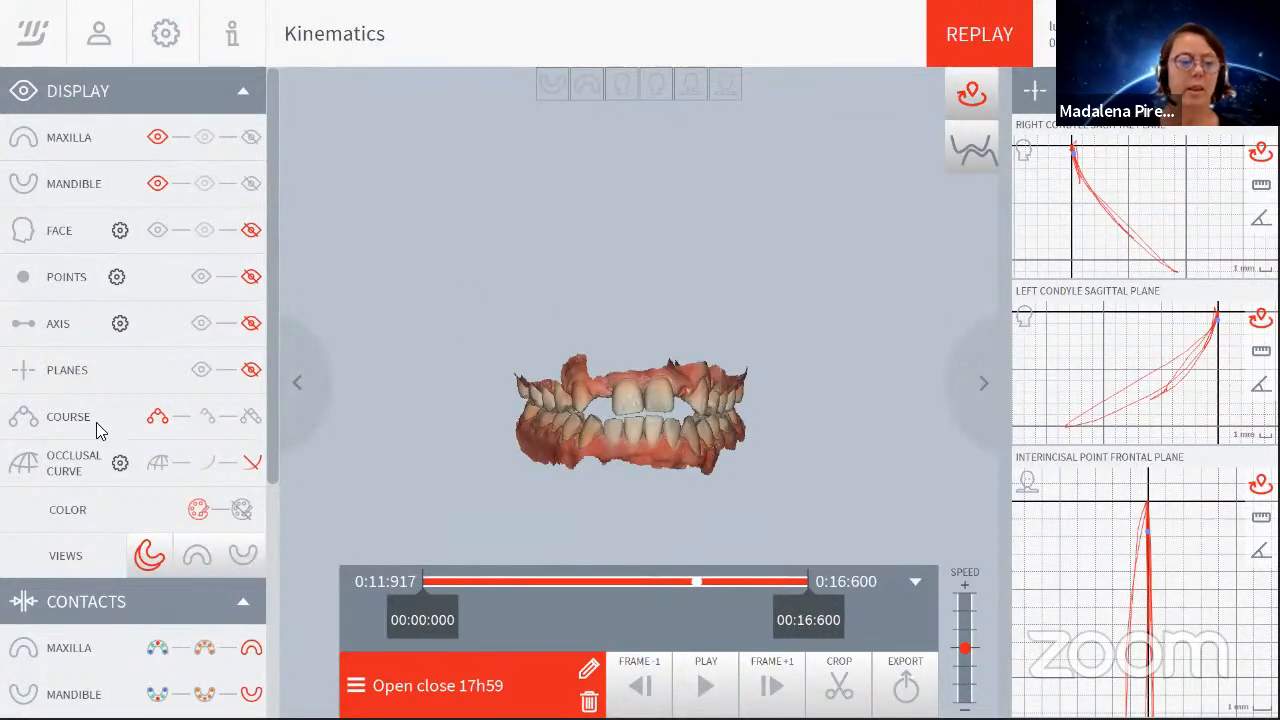
drag(268, 434, 360, 237)
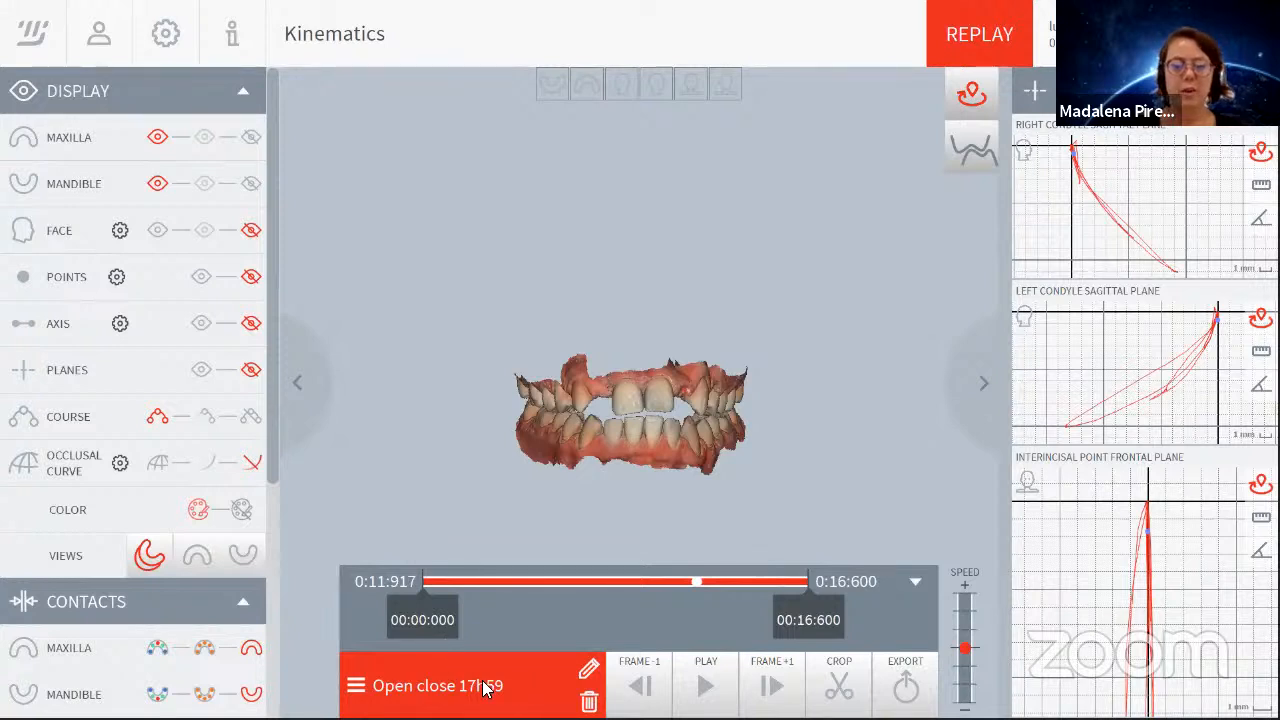
Load the Protrusion/Incision 17h56 recording and scrub to 0:08:675 with the jaws seen from the side.
click(447, 688)
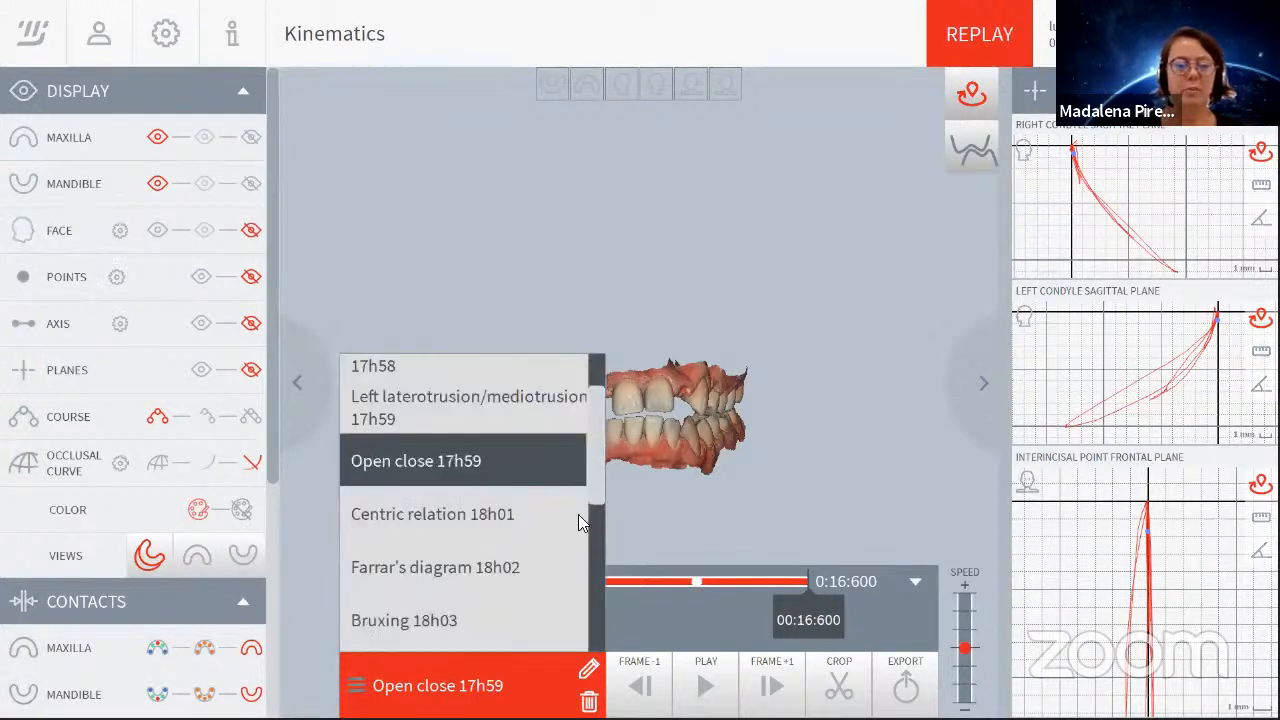
drag(596, 486, 594, 426)
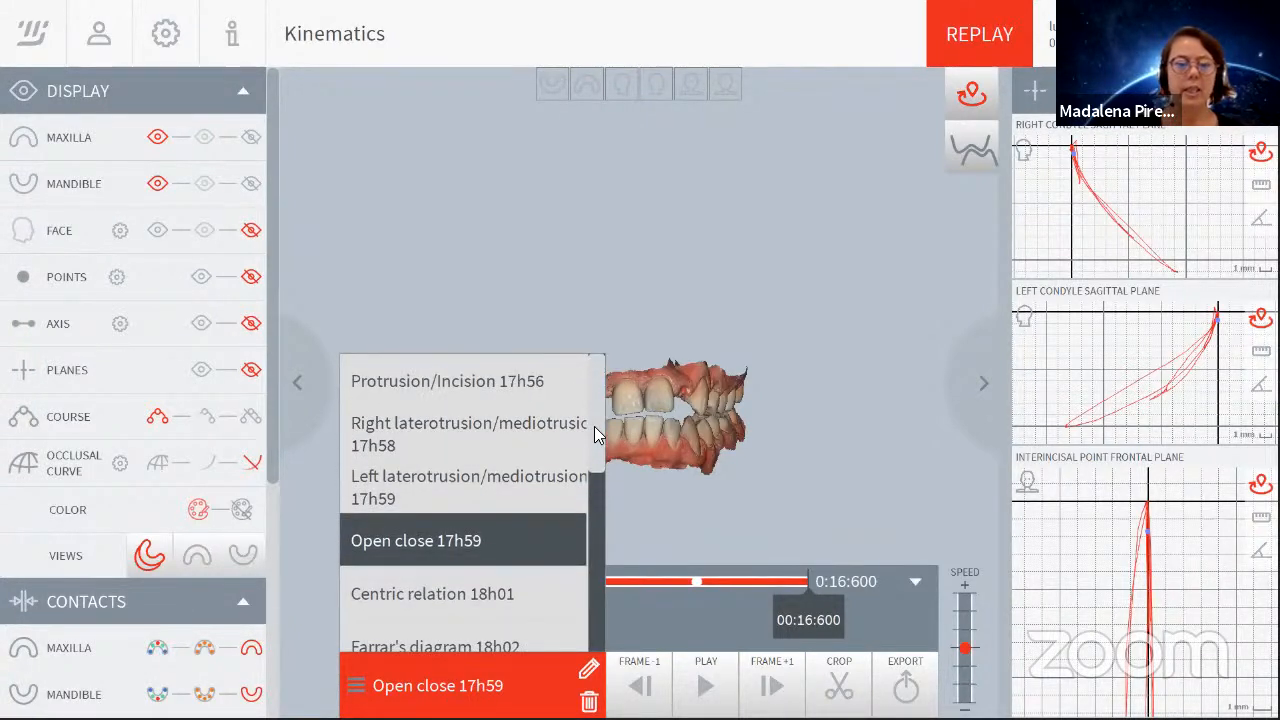
click(420, 385)
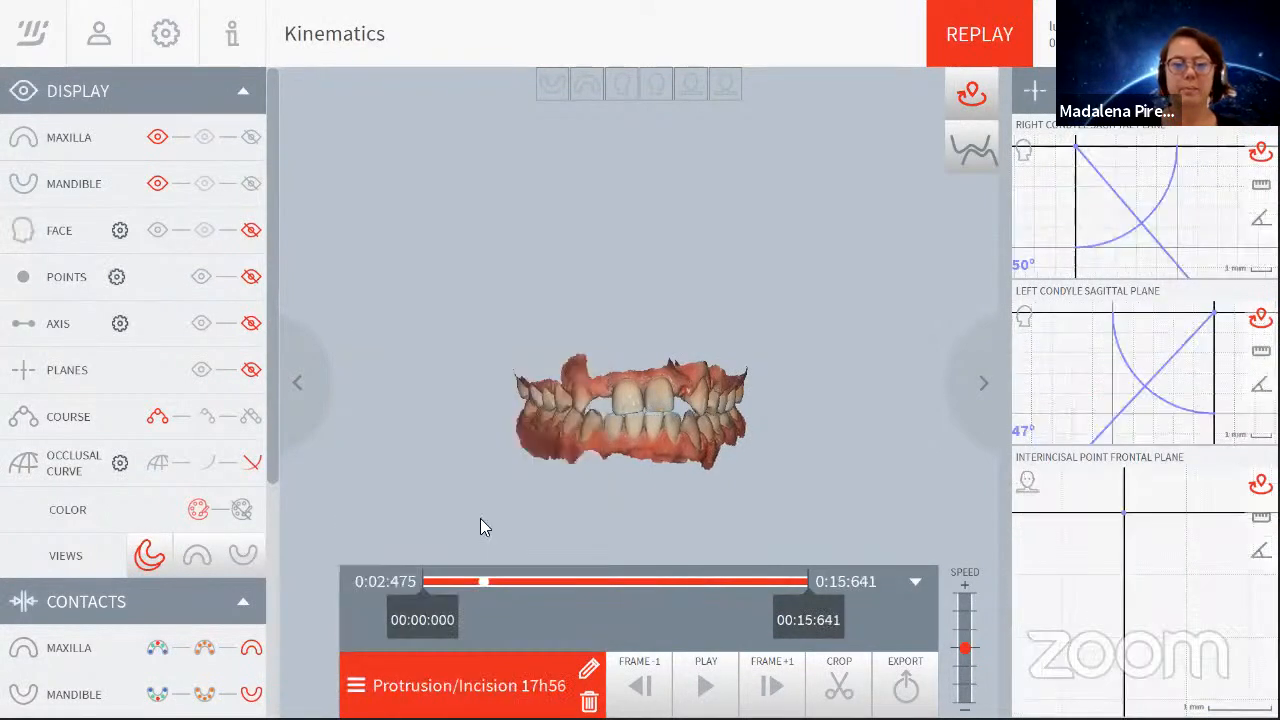
drag(575, 370, 688, 370)
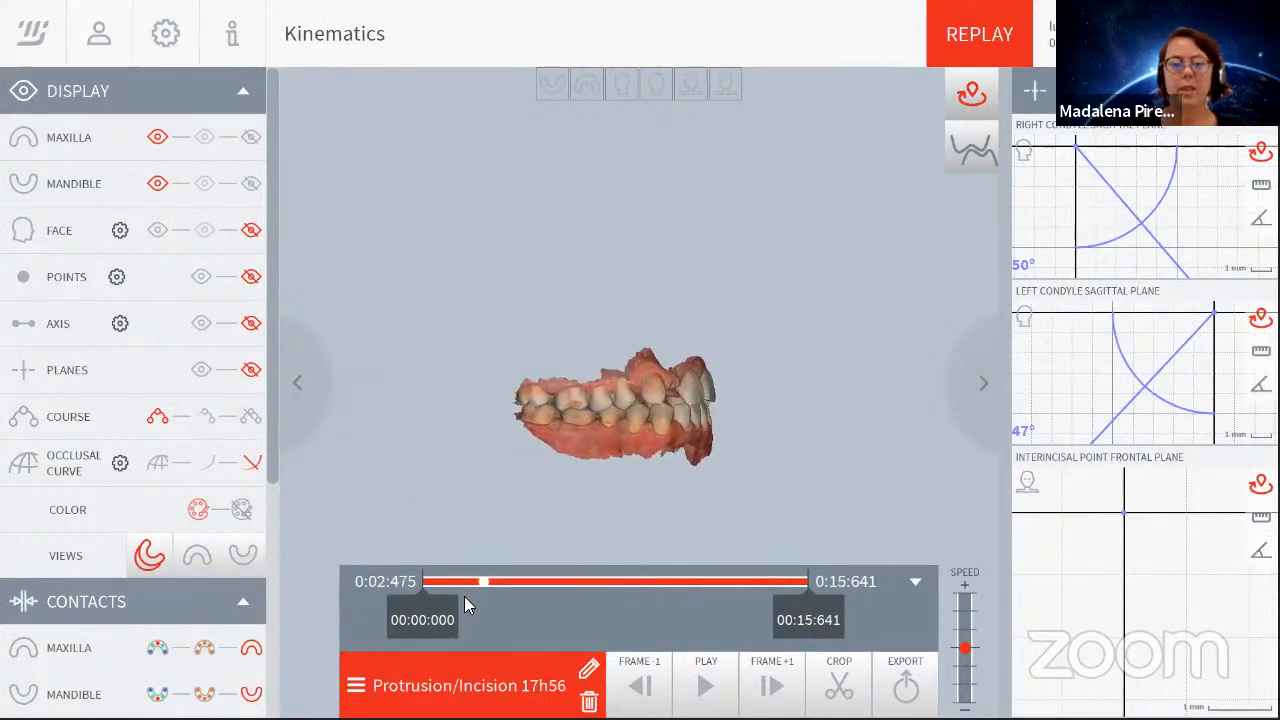
drag(481, 588, 640, 593)
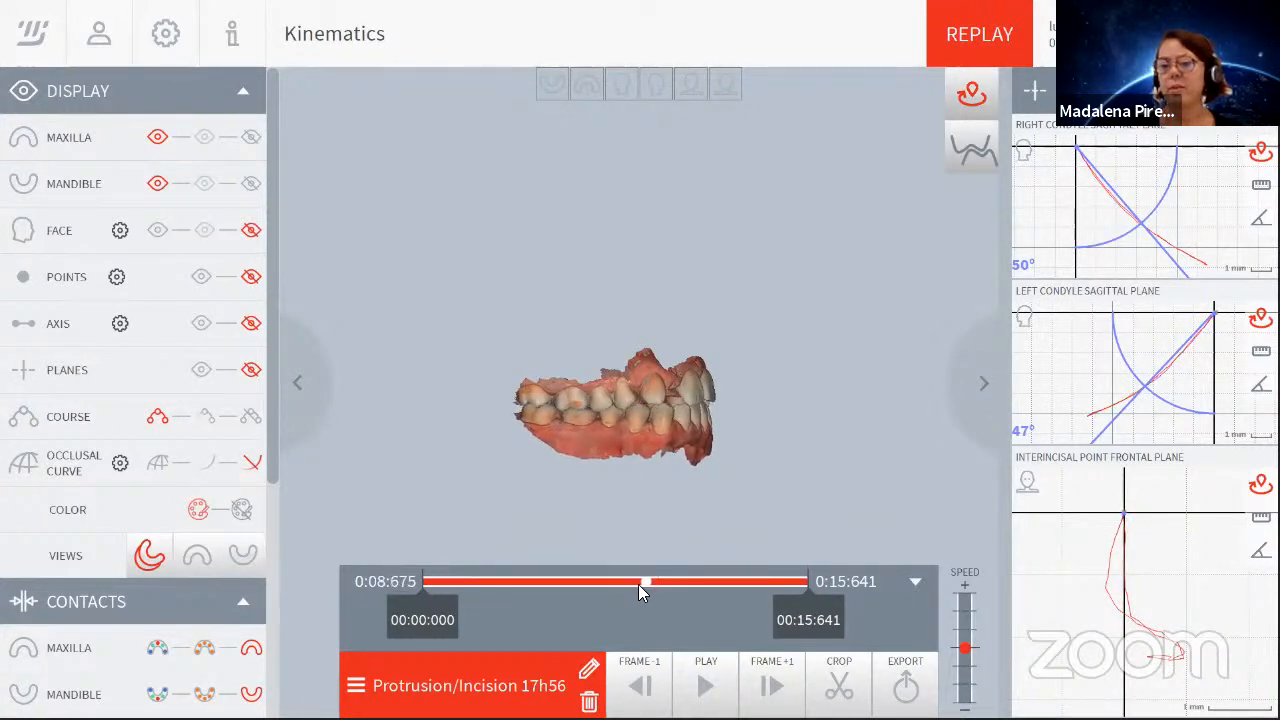
Crop the Protrusion/Incision recording to the range from 00:03:509 to 00:08:675 and save it as a sub-part.
mouse_move(740, 612)
mouse_down()
mouse_move(644, 618)
mouse_move(578, 588)
mouse_move(506, 582)
mouse_move(520, 582)
mouse_up()
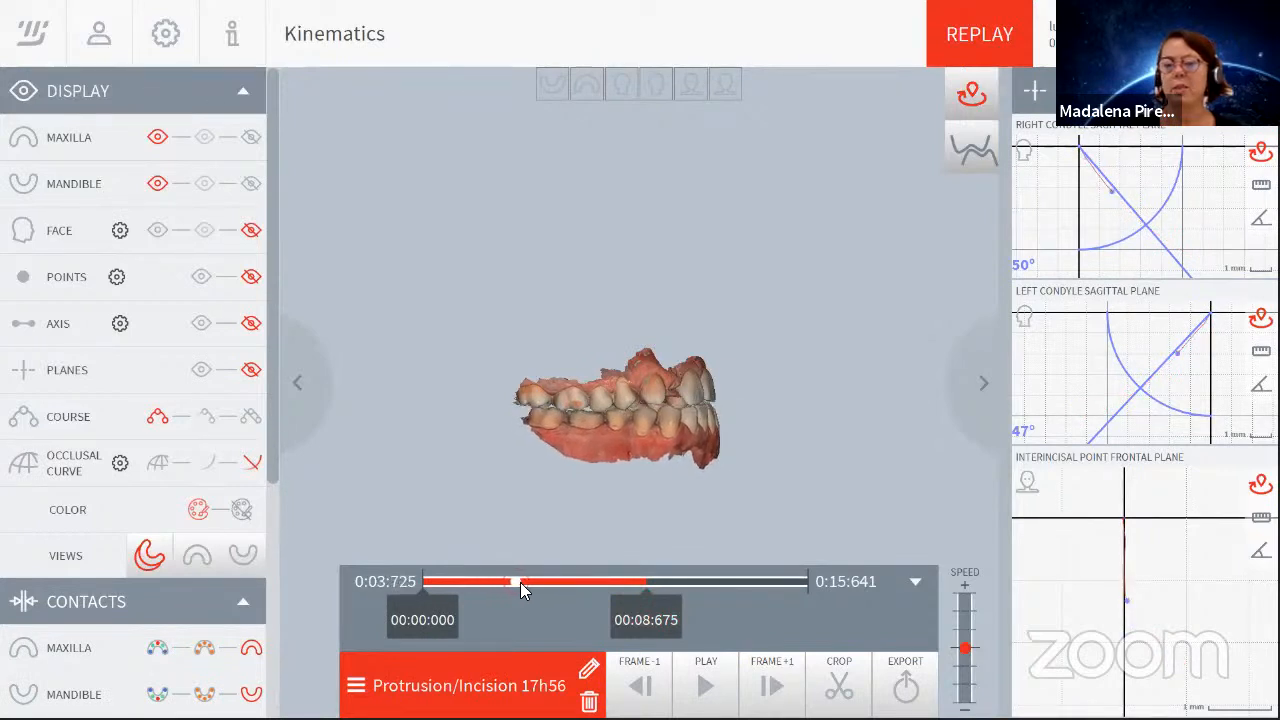
drag(418, 620, 510, 627)
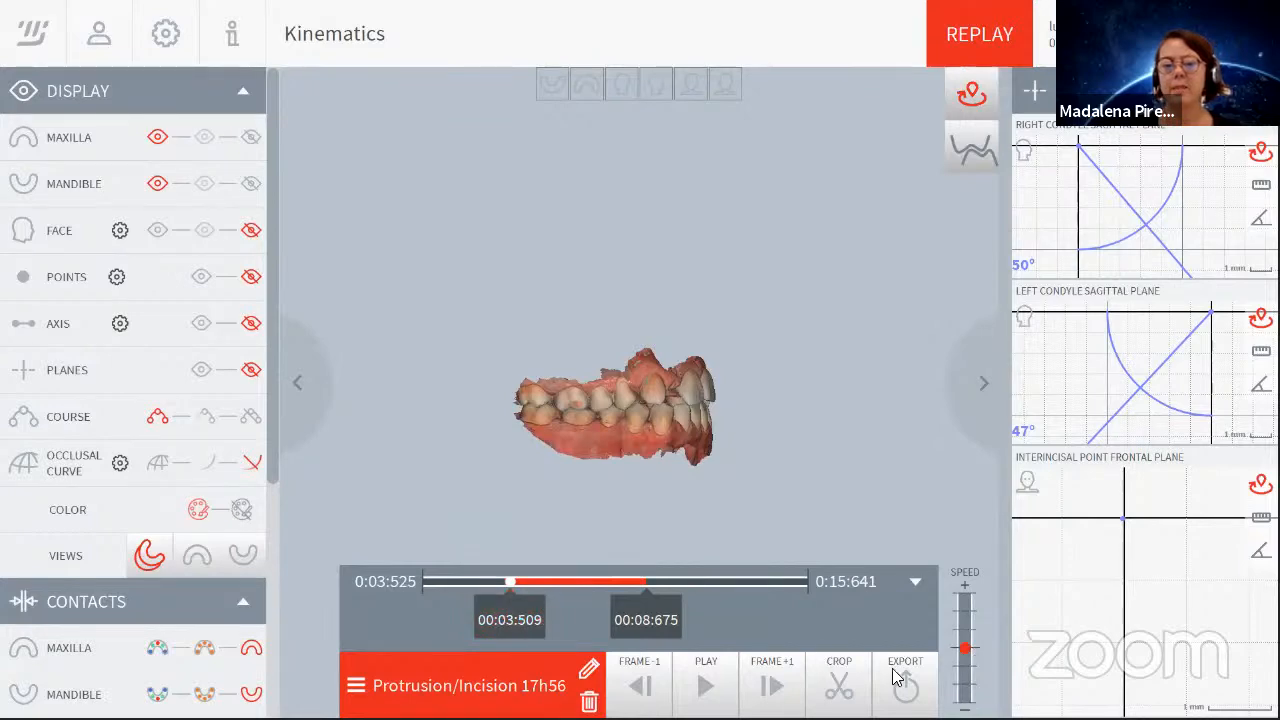
click(840, 688)
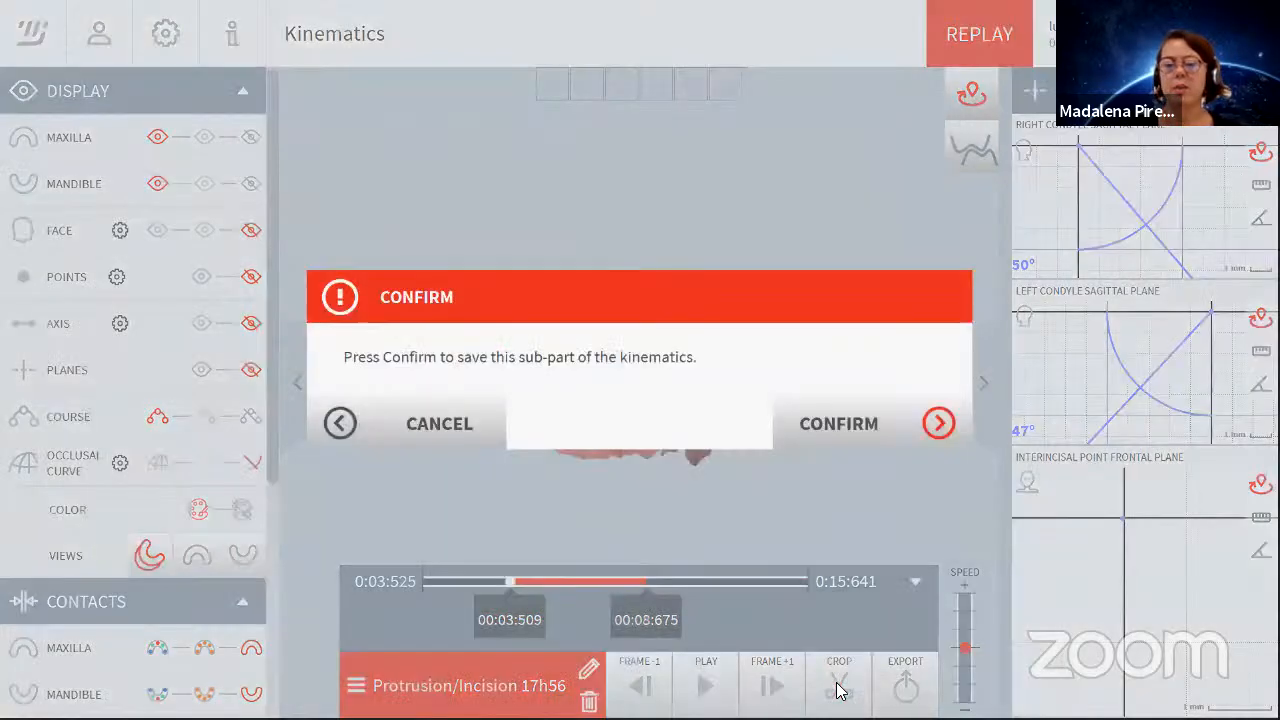
click(926, 428)
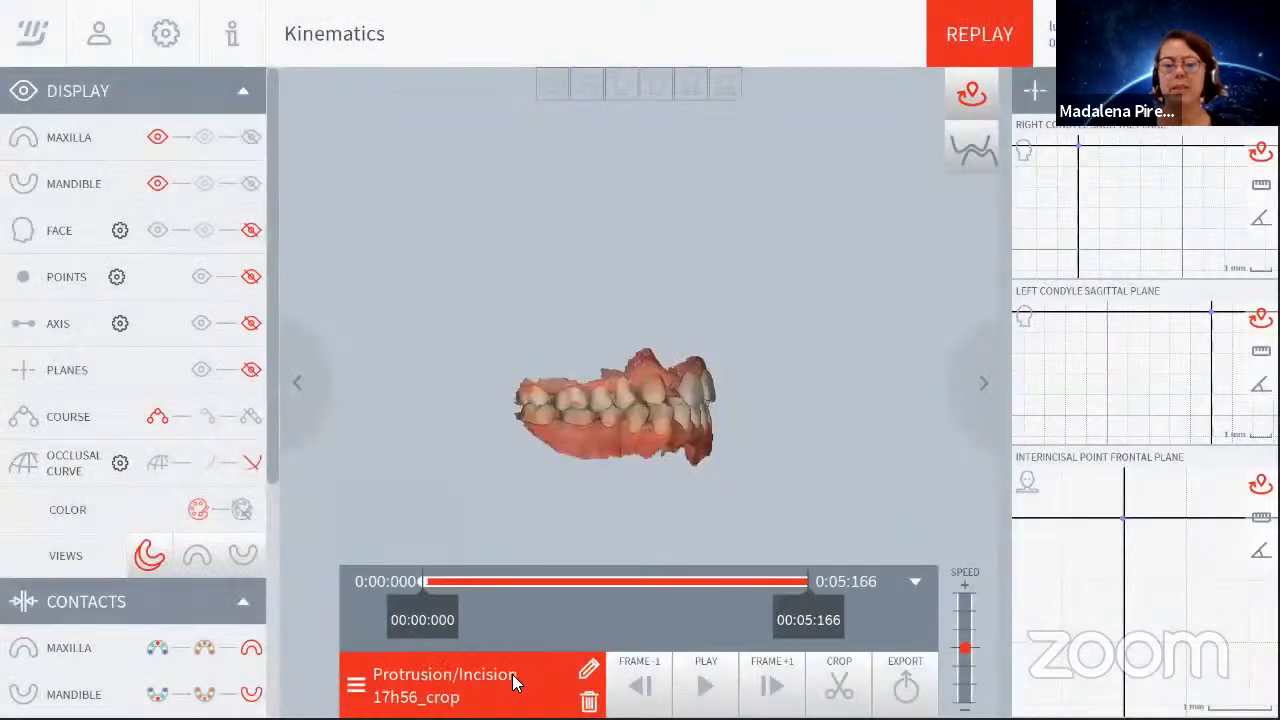
Rename the cropped recording as ProtrusionNEW_crop.
click(589, 671)
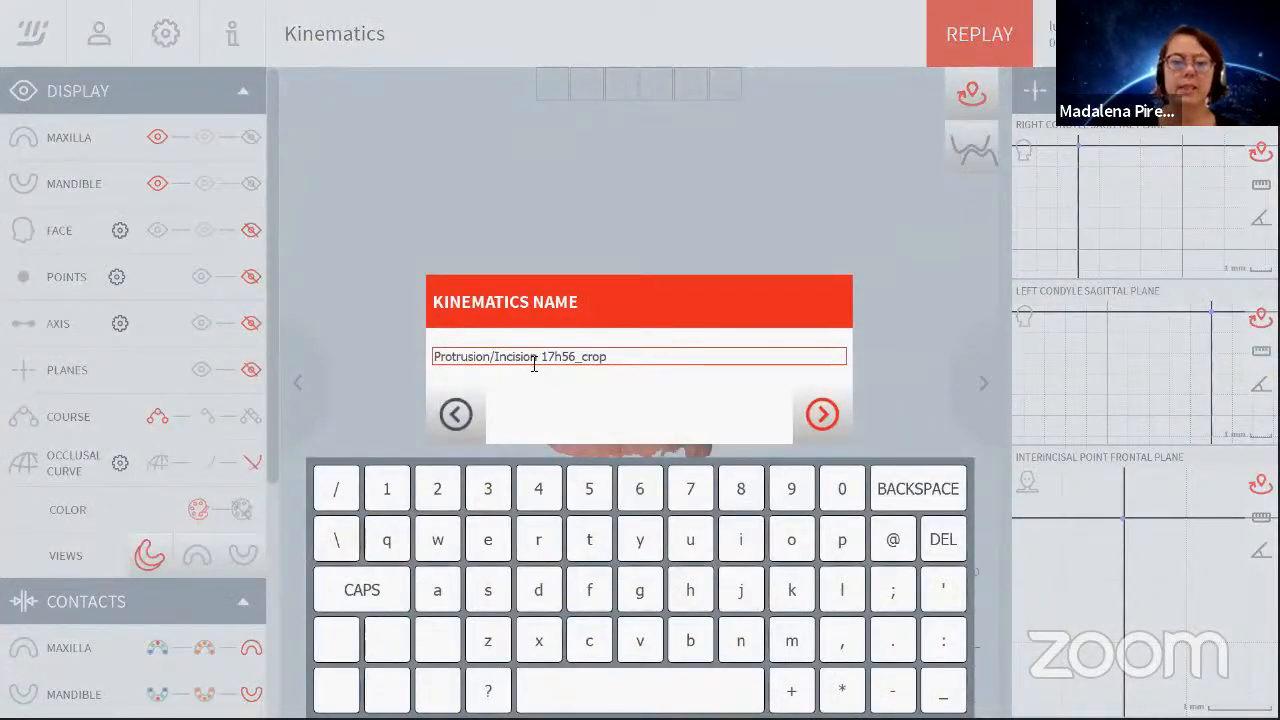
click(579, 361)
key(BackSpace)
key(BackSpace)
key(BackSpace)
key(BackSpace)
key(BackSpace)
key(BackSpace)
key(BackSpace)
key(BackSpace)
key(BackSpace)
key(BackSpace)
key(BackSpace)
key(BackSpace)
key(BackSpace)
key(BackSpace)
key(BackSpace)
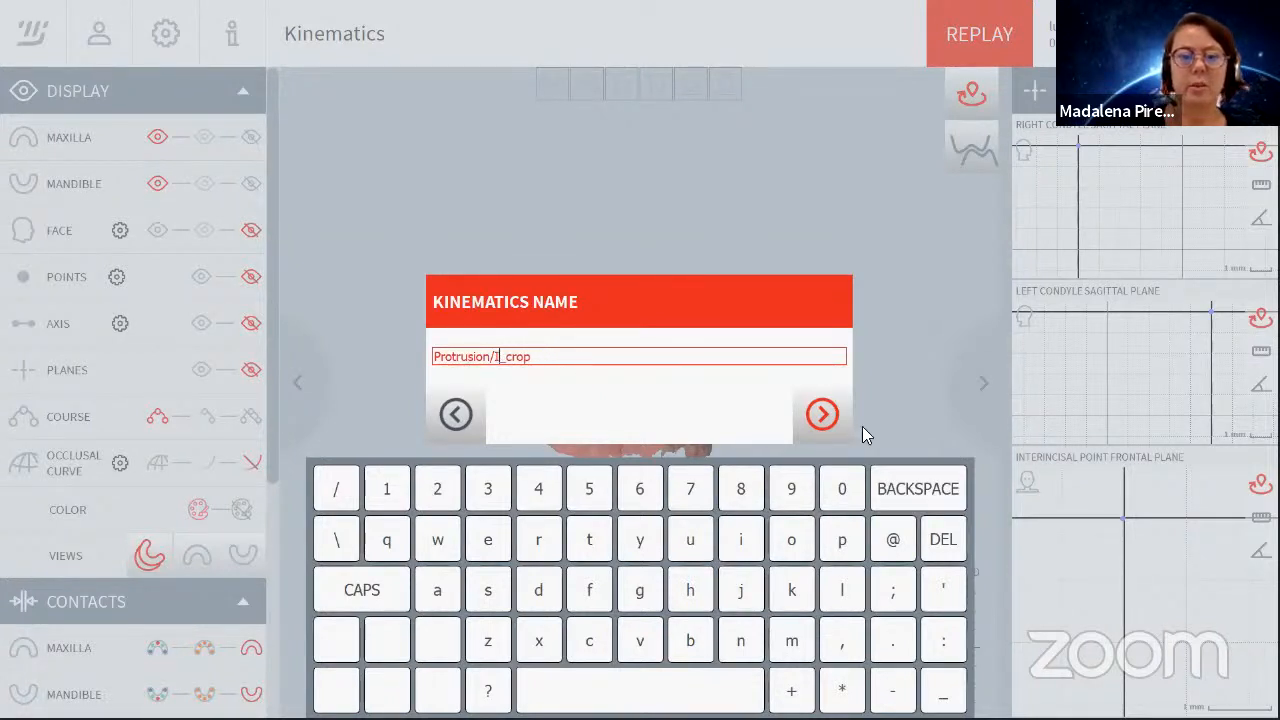
text(NEW)
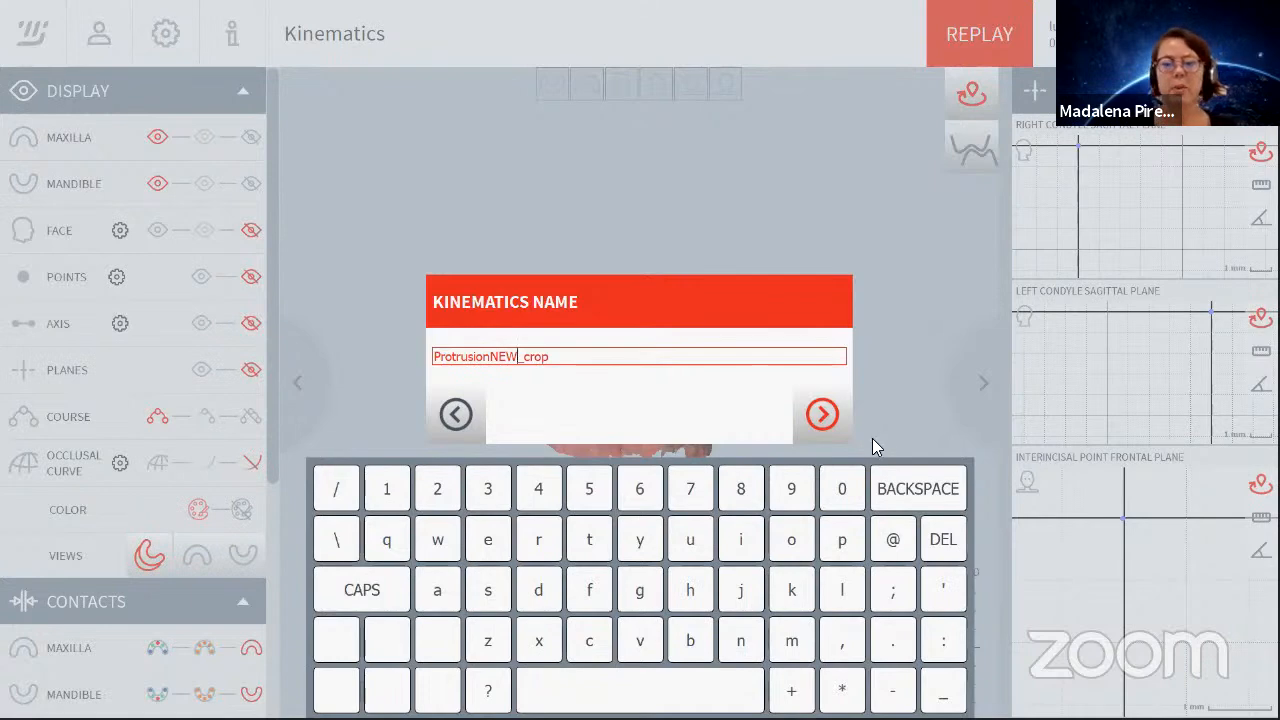
click(824, 416)
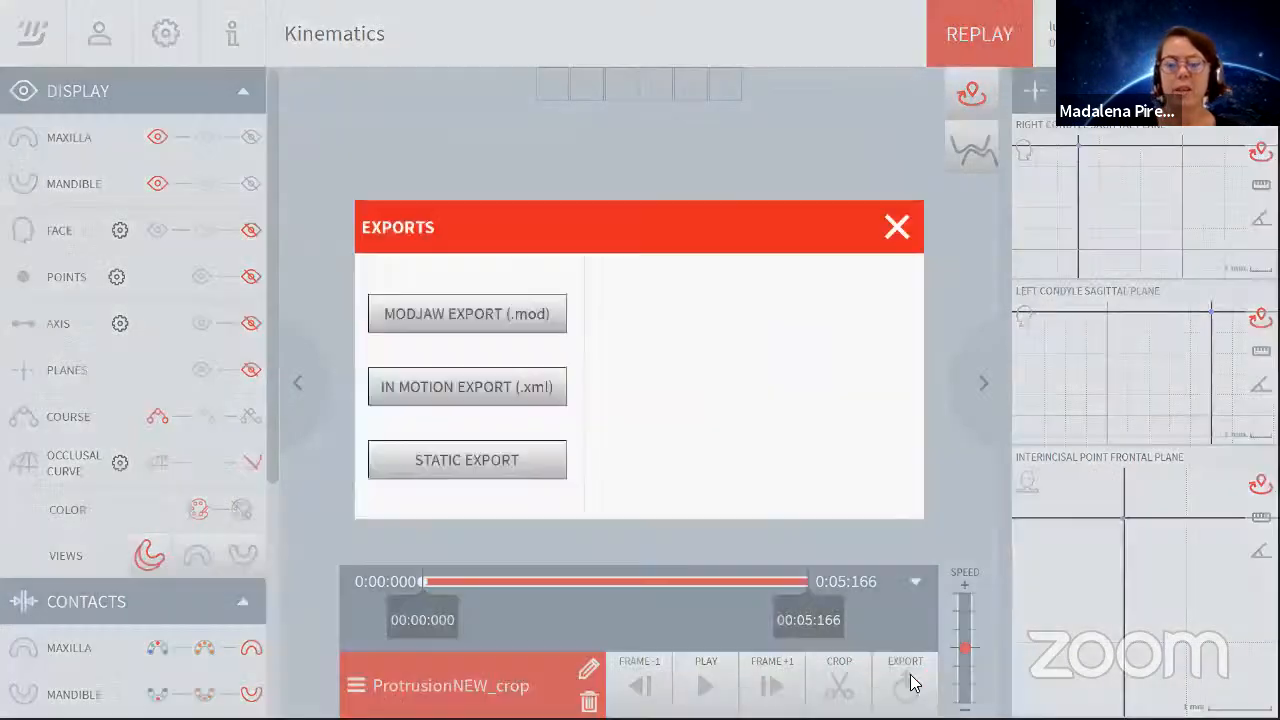
Set up an In Motion .xml export with only Chewing 18h07_crop, Right laterotrusion_crop, Left laterotrusion_crop and ProtrusionNEW_crop selected.
click(912, 685)
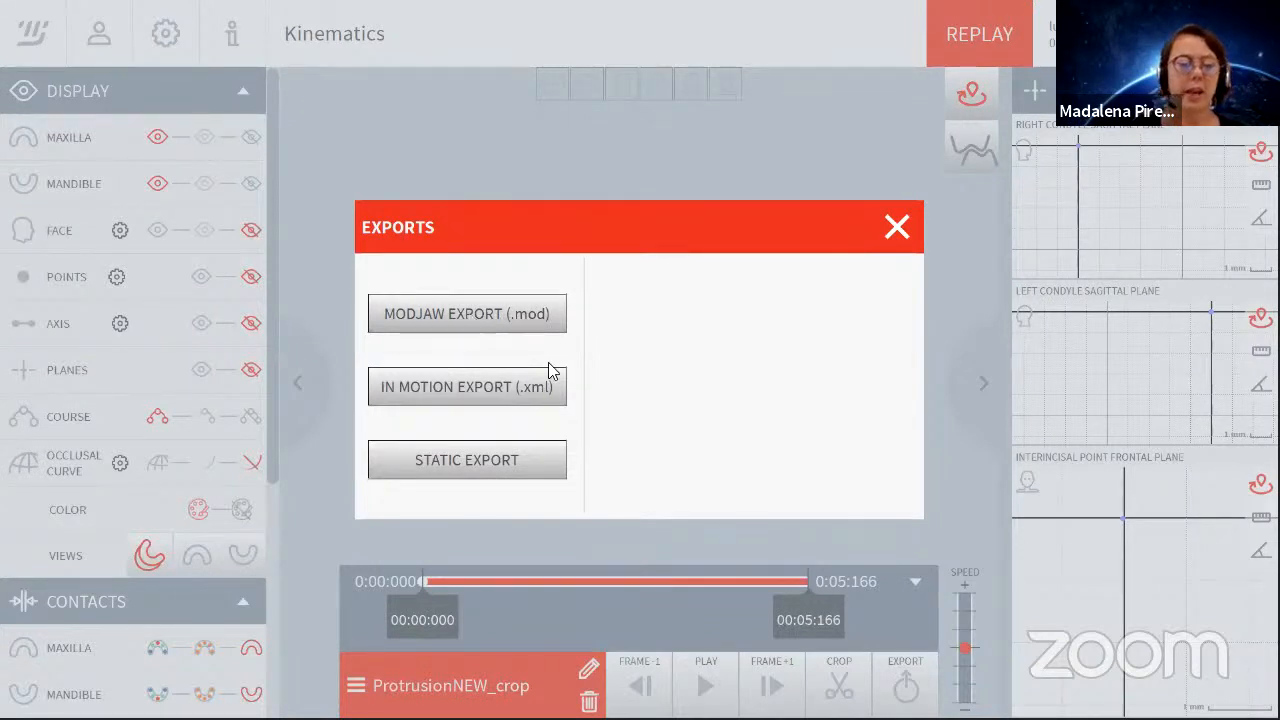
click(456, 390)
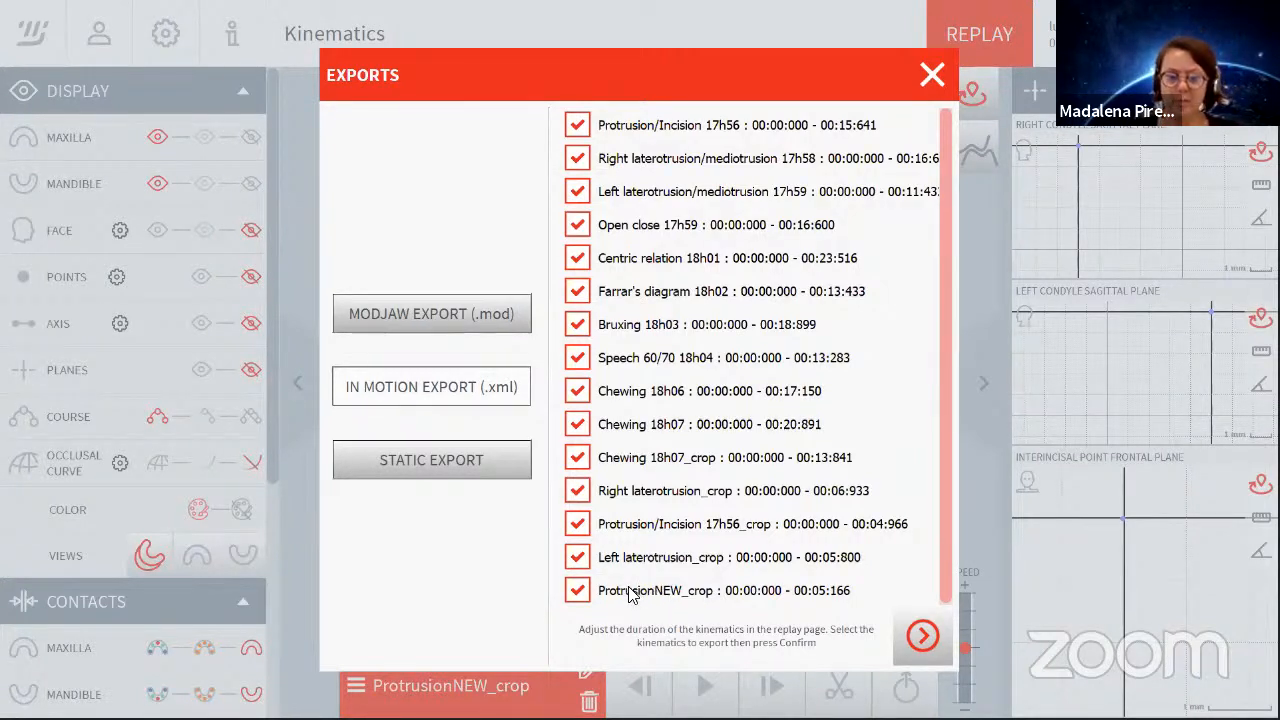
click(579, 526)
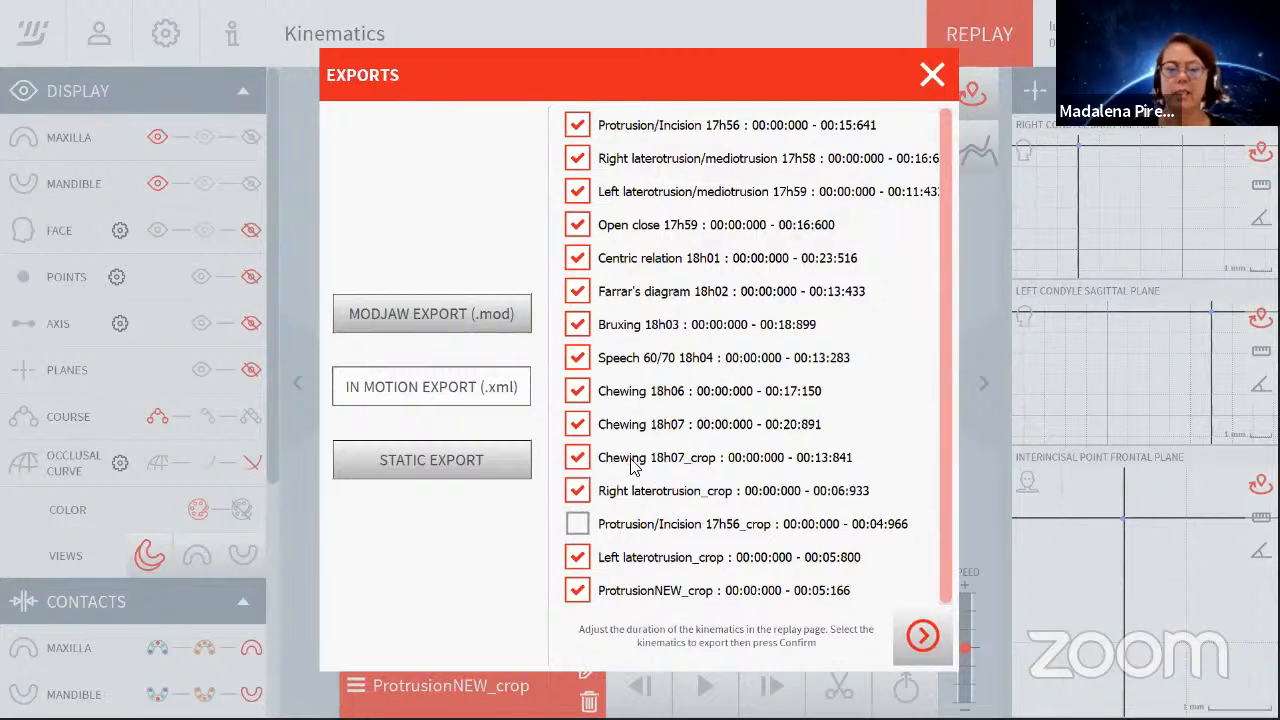
click(578, 424)
click(578, 391)
click(578, 357)
click(578, 324)
click(578, 291)
click(578, 258)
click(578, 225)
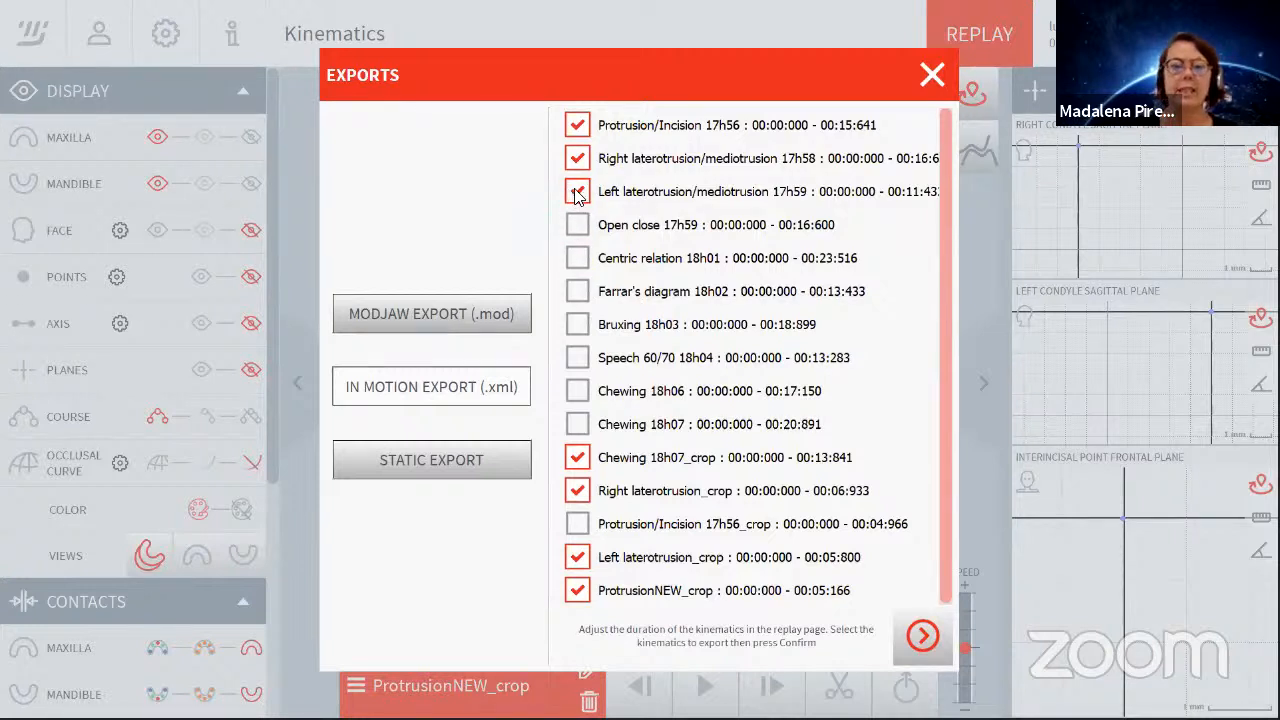
click(577, 192)
click(578, 158)
click(578, 125)
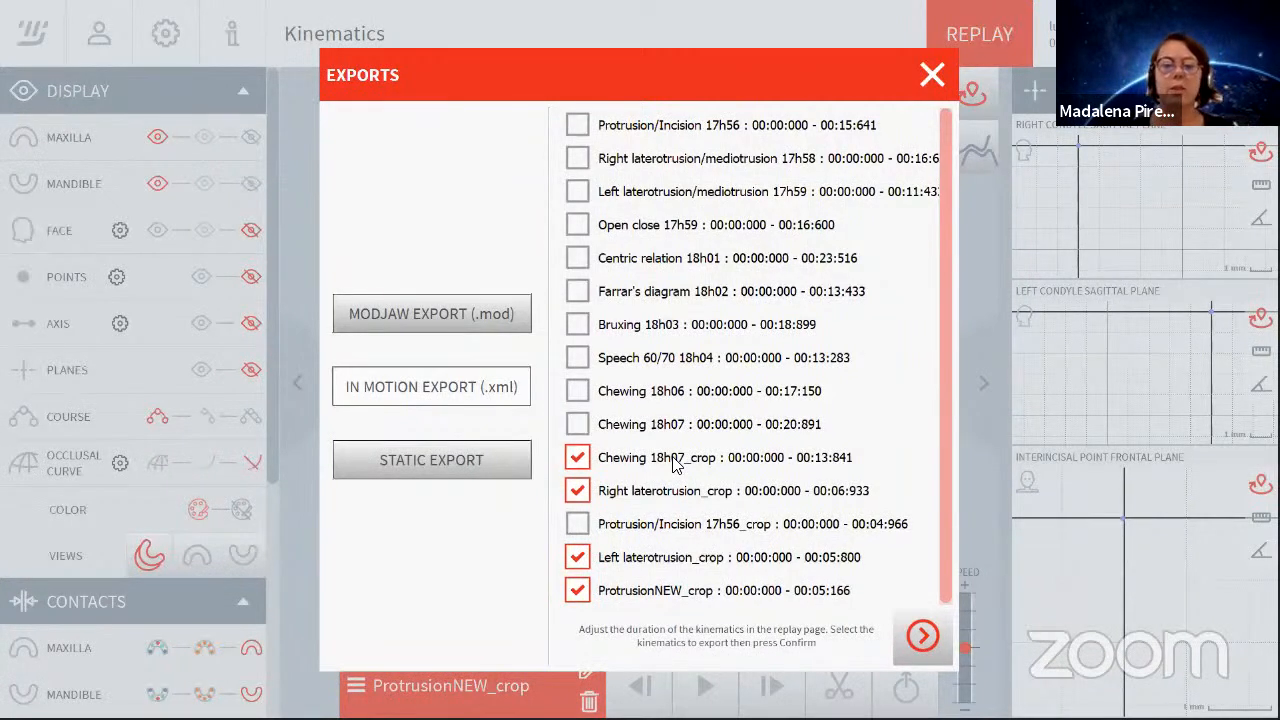
Save the In Motion export as an XML file in a new folder named Dynamic inside the case folder.
click(923, 638)
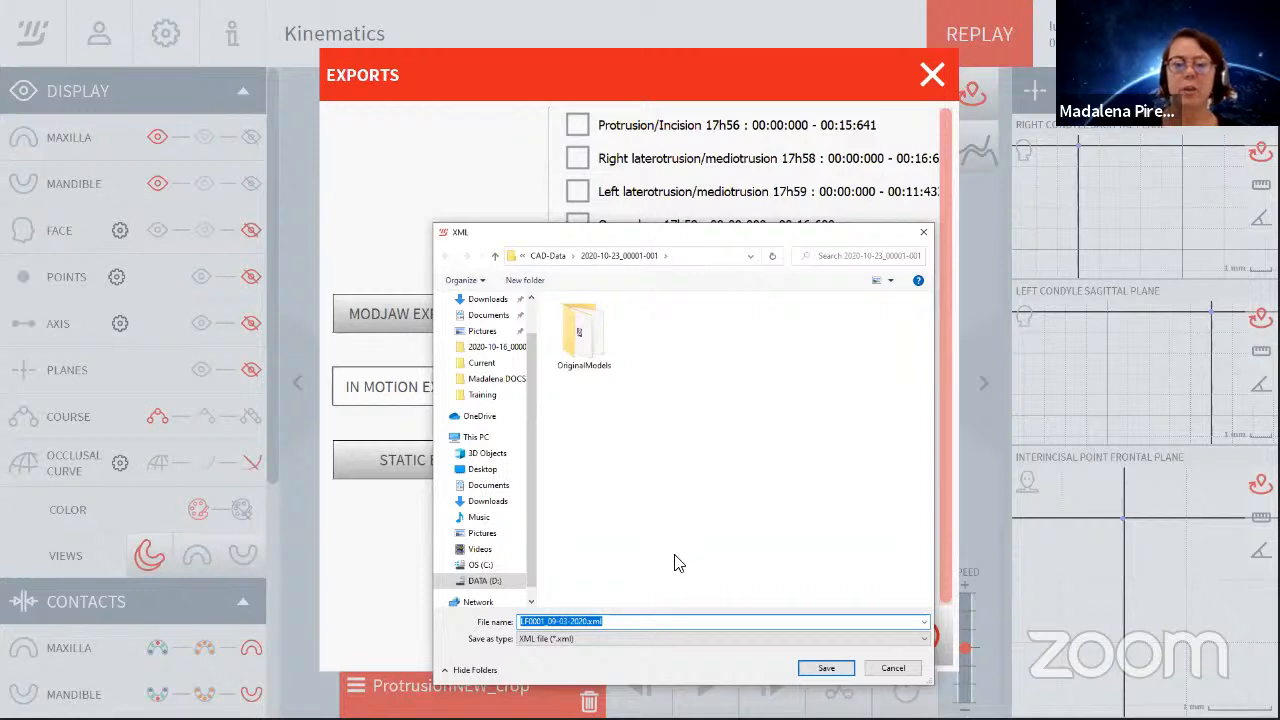
right_click(638, 393)
mouse_move(682, 532)
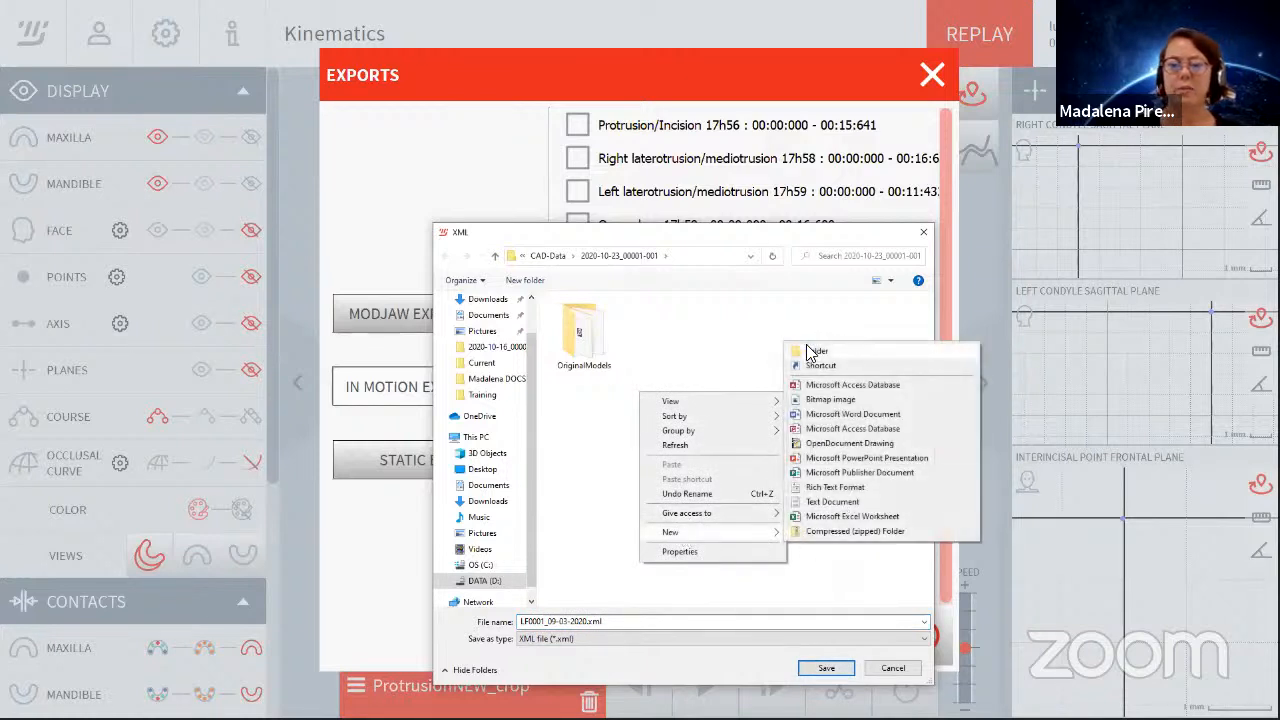
click(820, 352)
text(Dynamic)
click(722, 464)
double_click(596, 335)
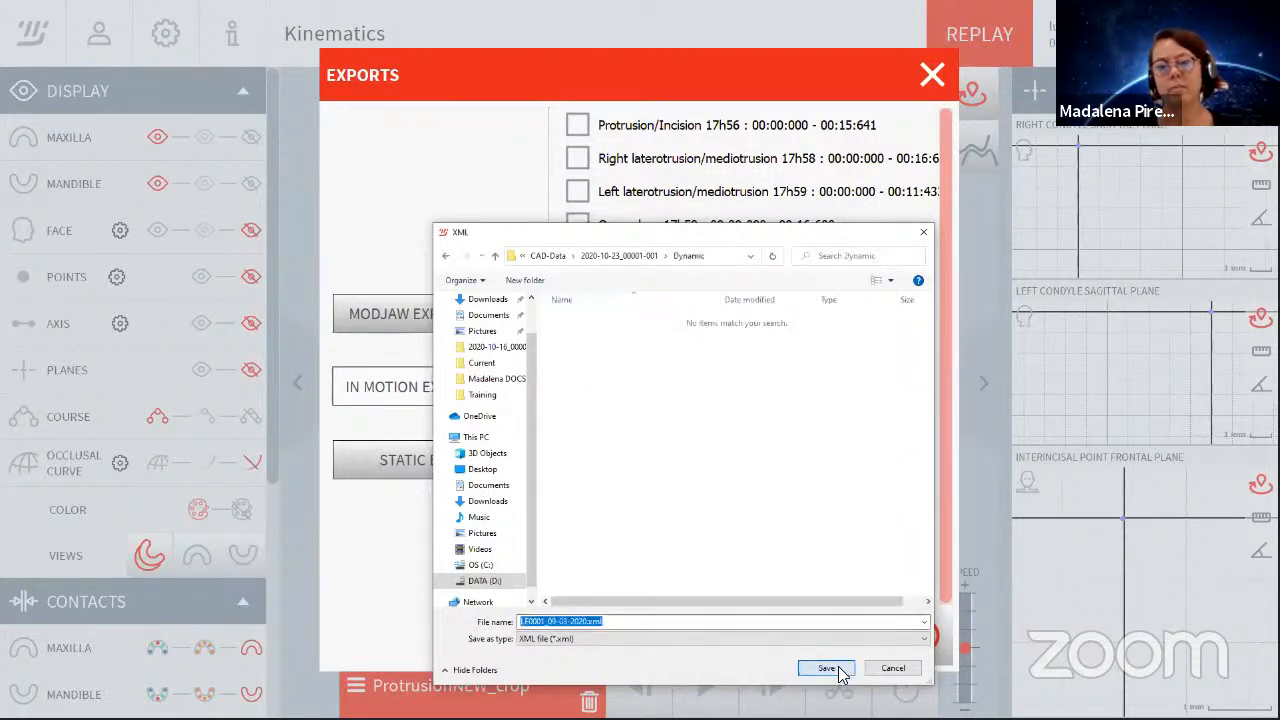
click(838, 672)
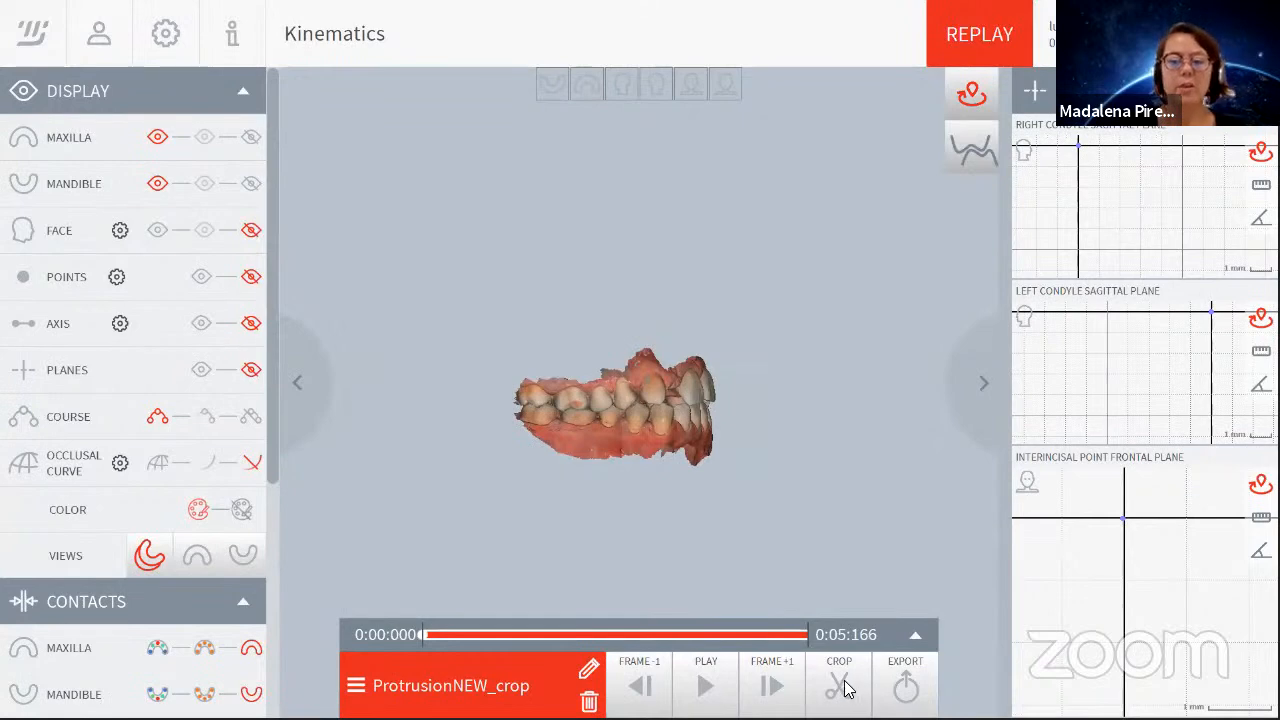
click(905, 686)
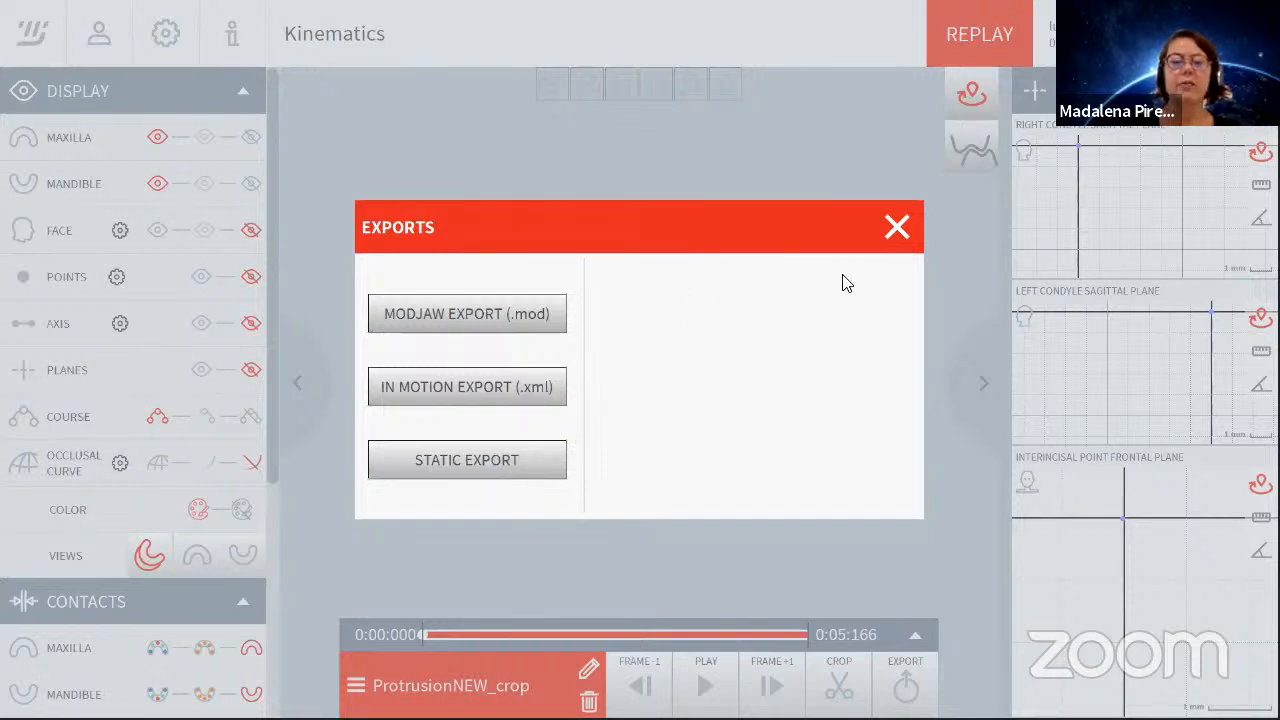
click(898, 228)
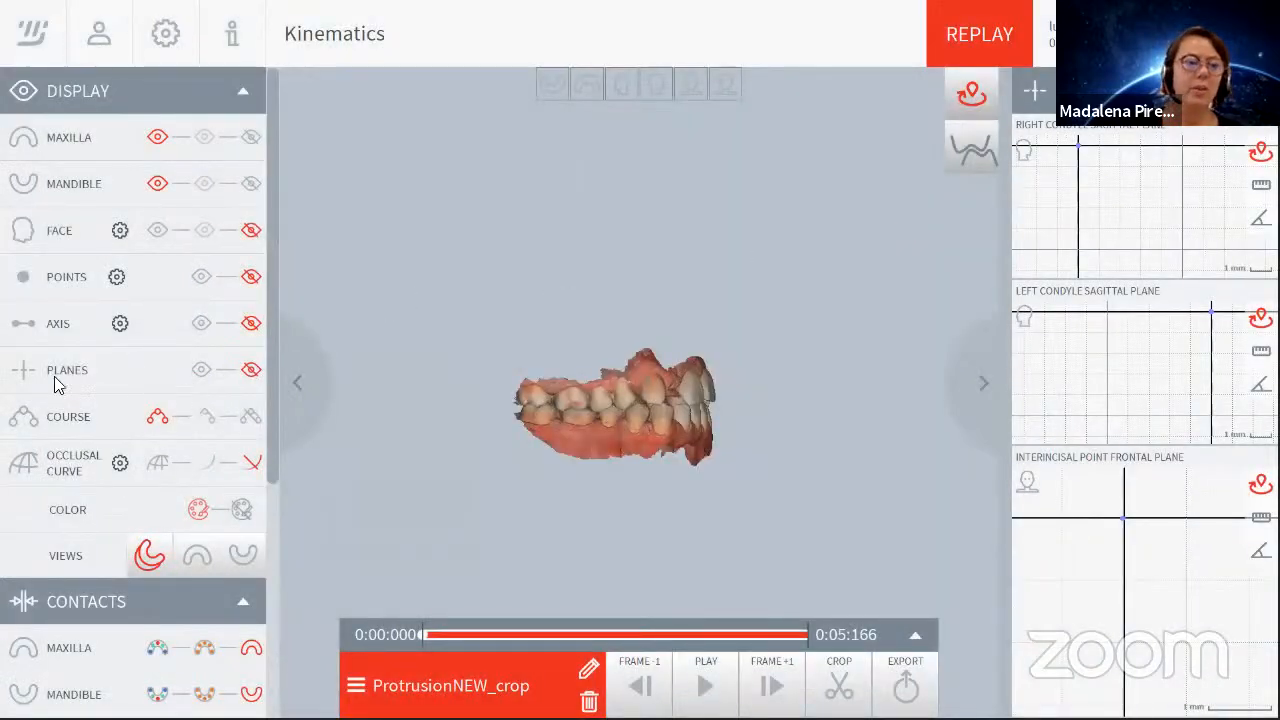
Display the occlusal curve as a partial surface and examine it against the teeth from an oblique front angle.
scroll(104, 337, down, 1)
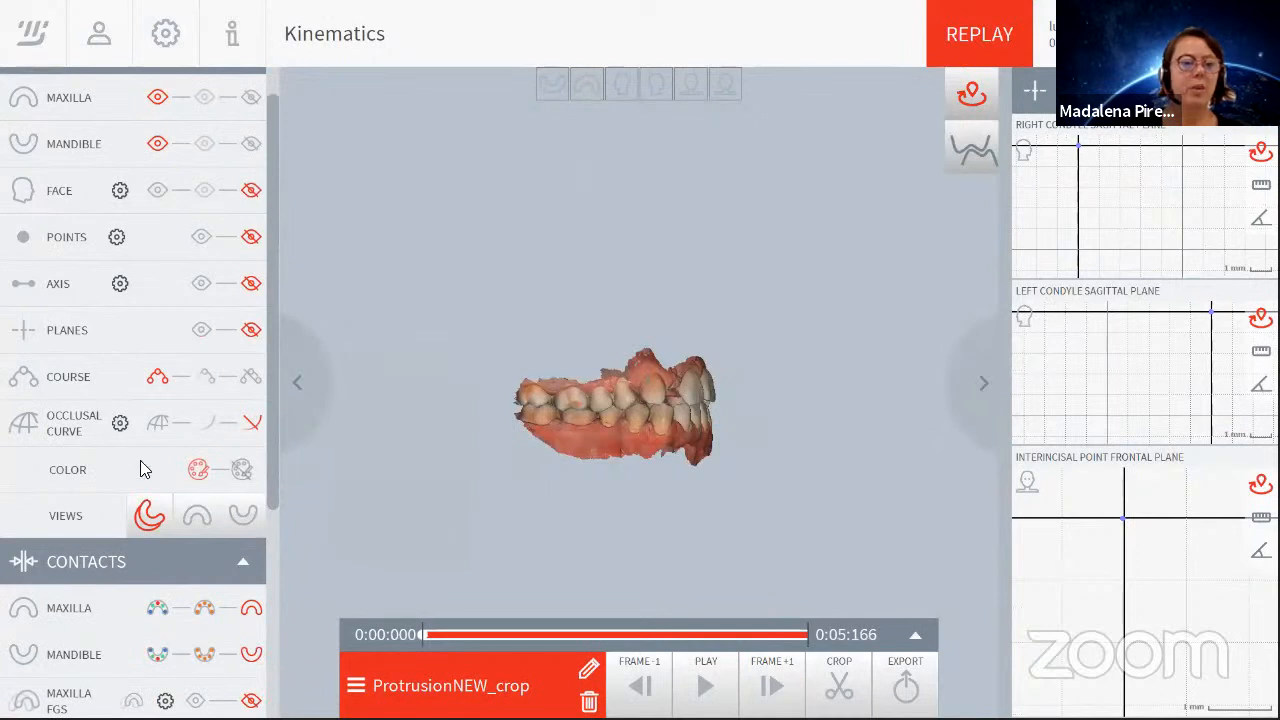
click(217, 424)
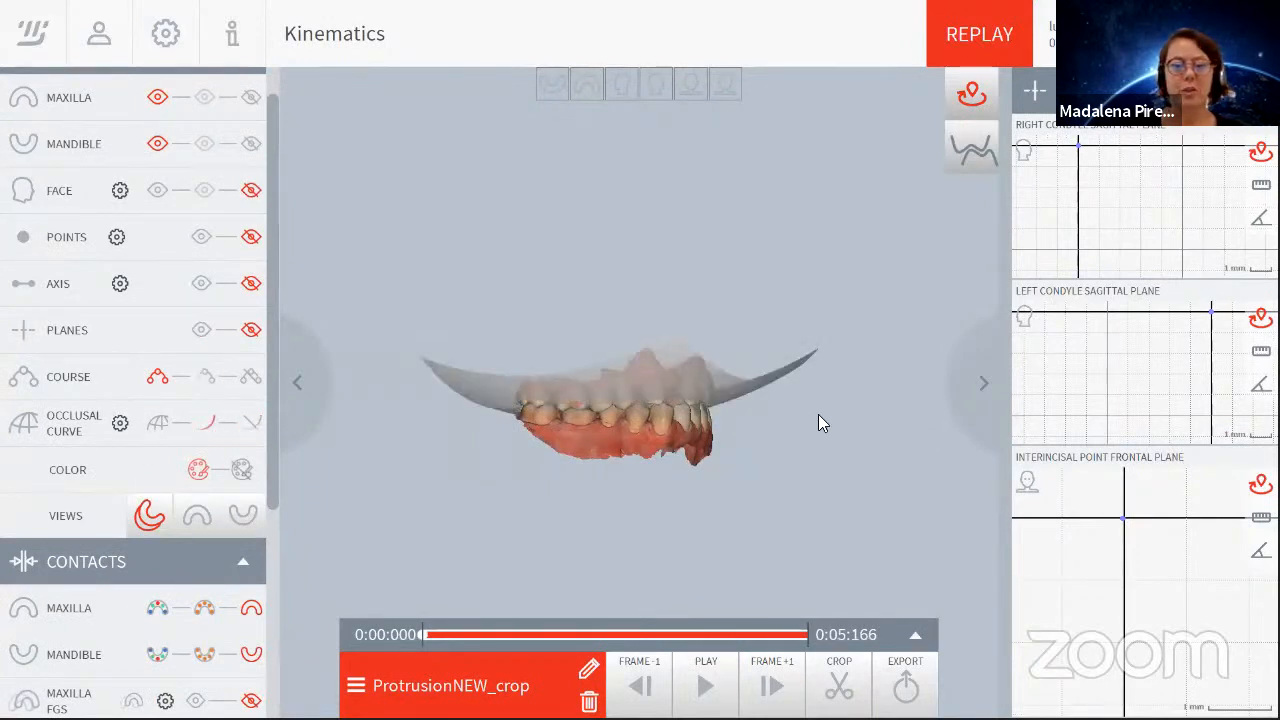
drag(876, 410, 620, 314)
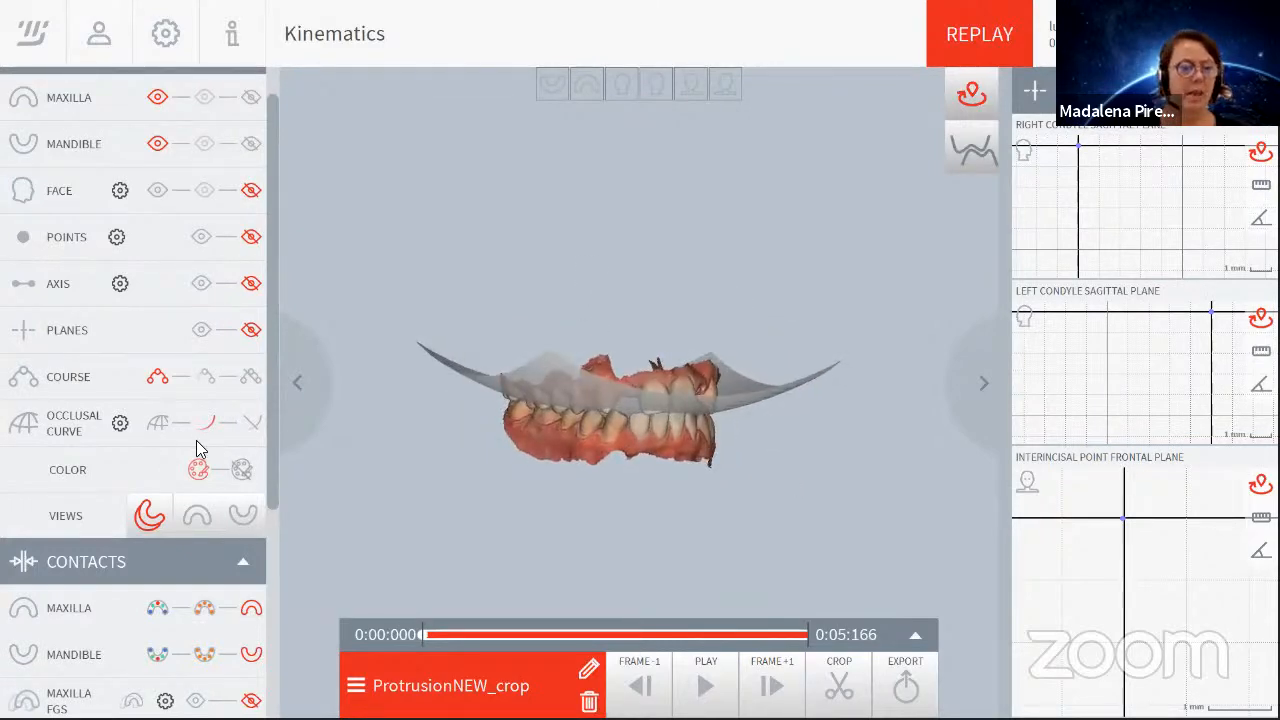
Switch the occlusal curve to the full wireframe sphere and view it with the jaws from the front.
click(167, 432)
scroll(570, 432, up, 1)
scroll(572, 434, down, 2)
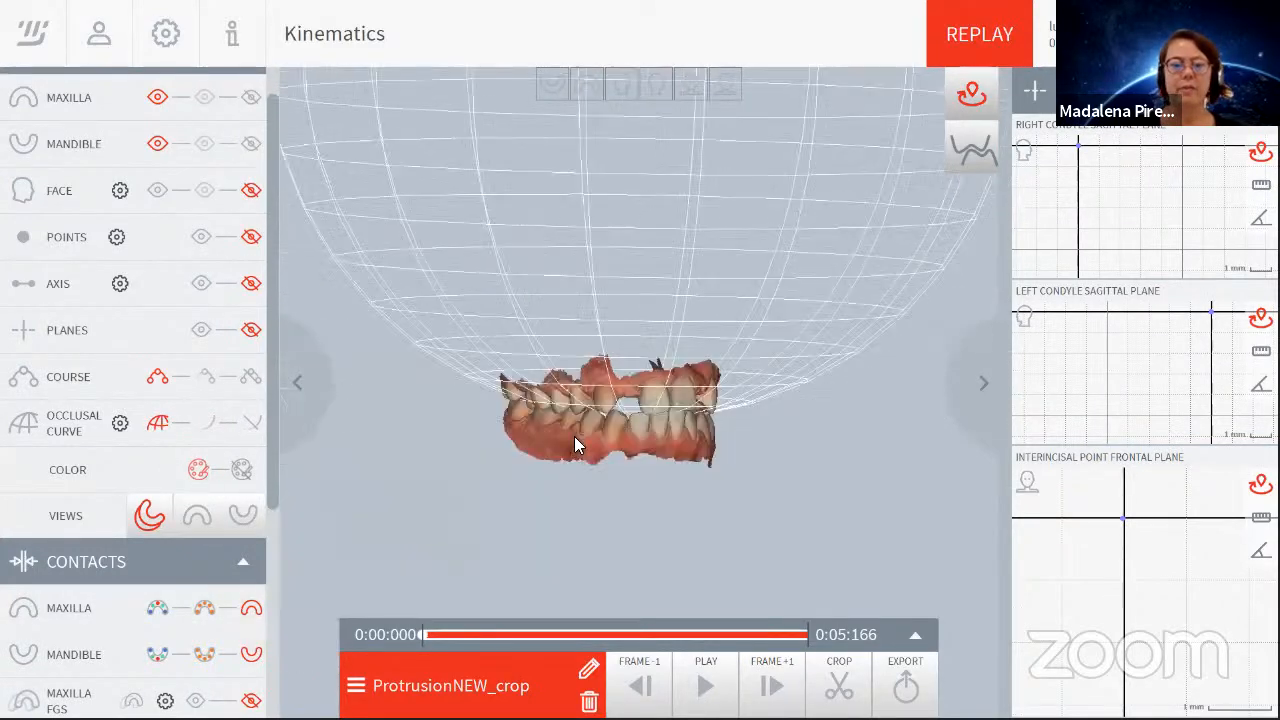
drag(695, 470, 686, 372)
middle_drag(686, 364, 608, 458)
scroll(608, 440, down, 1)
scroll(608, 444, up, 3)
drag(608, 444, 417, 446)
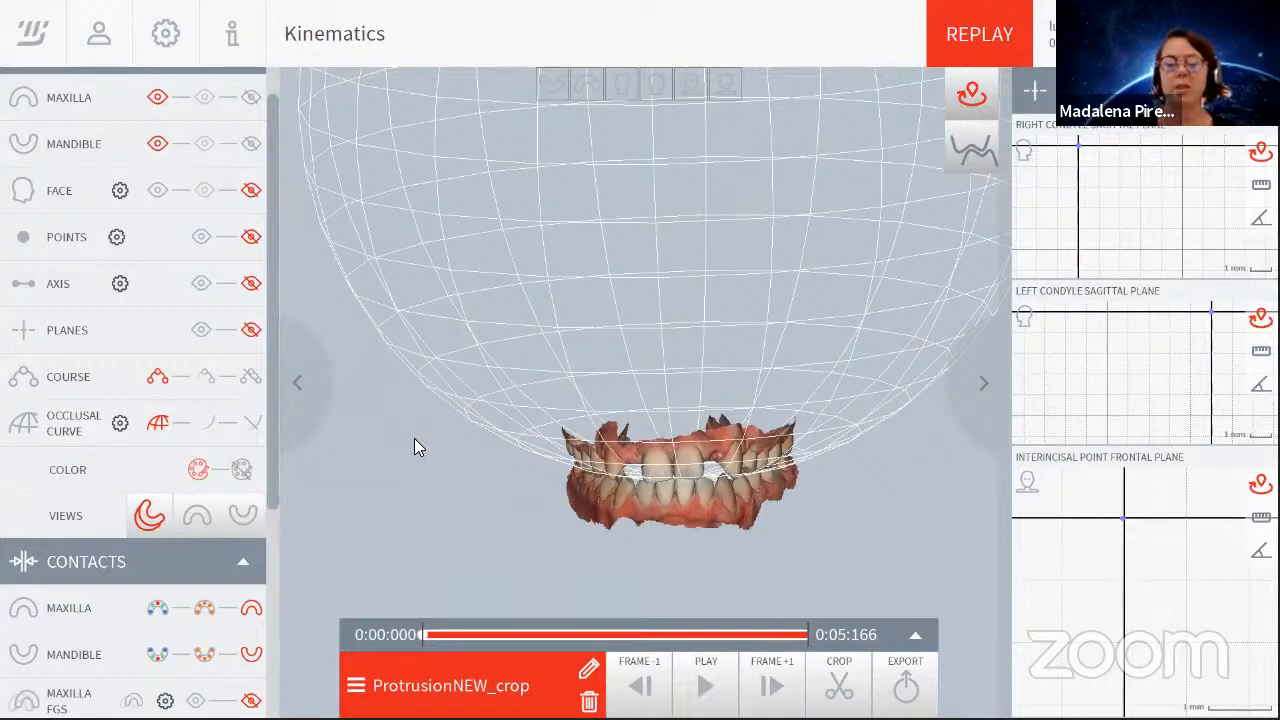
Switch the occlusal curve from the wireframe sphere to the partial surface and view it with the jaws from obliquely above.
drag(556, 506, 434, 400)
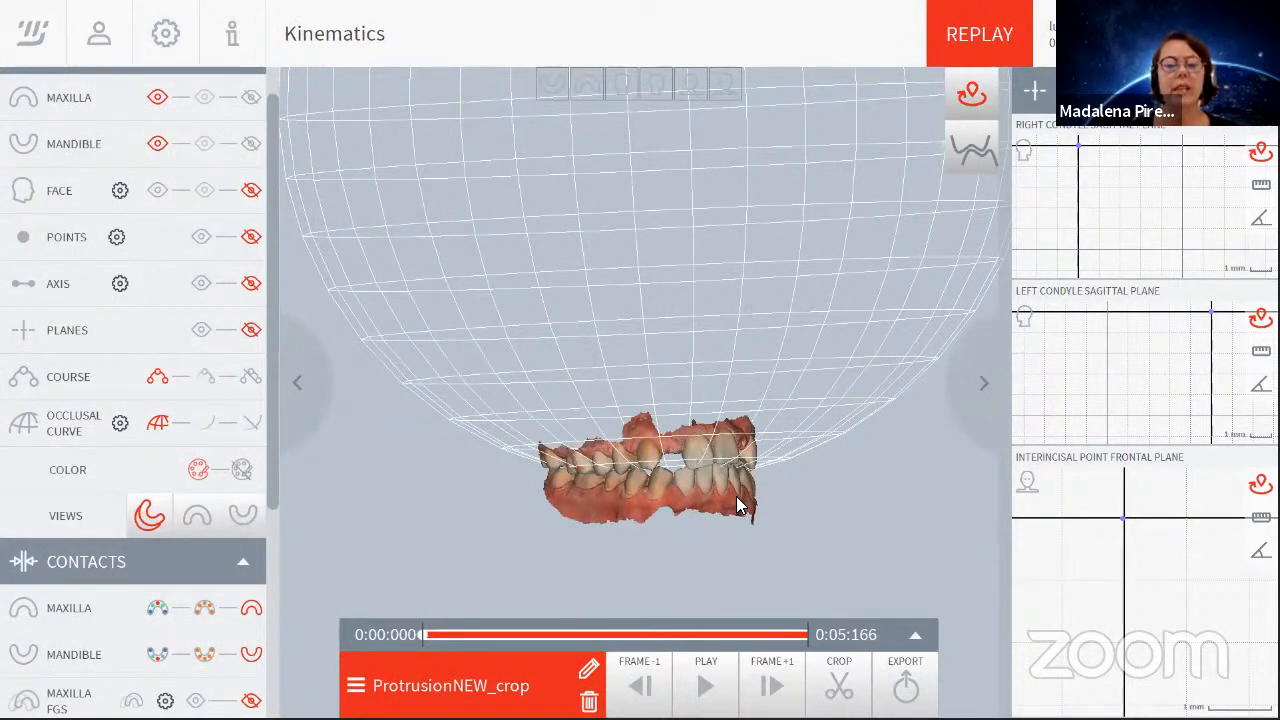
click(203, 426)
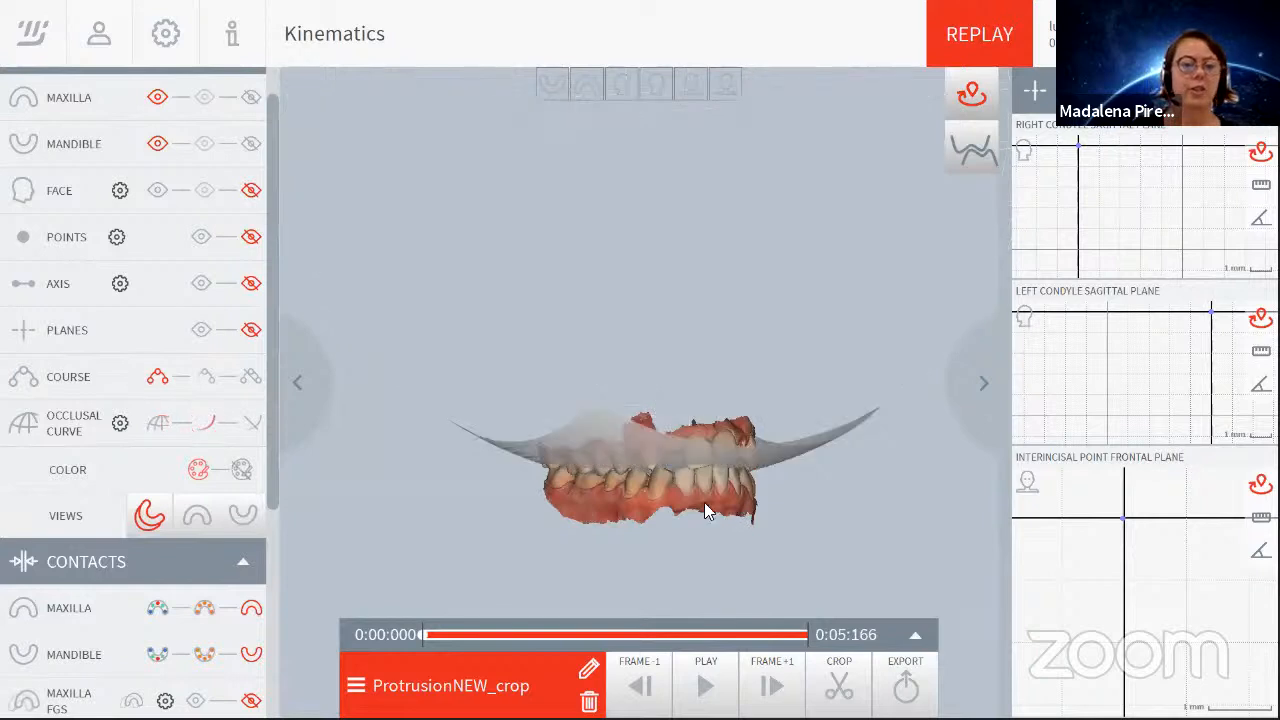
drag(780, 543, 529, 517)
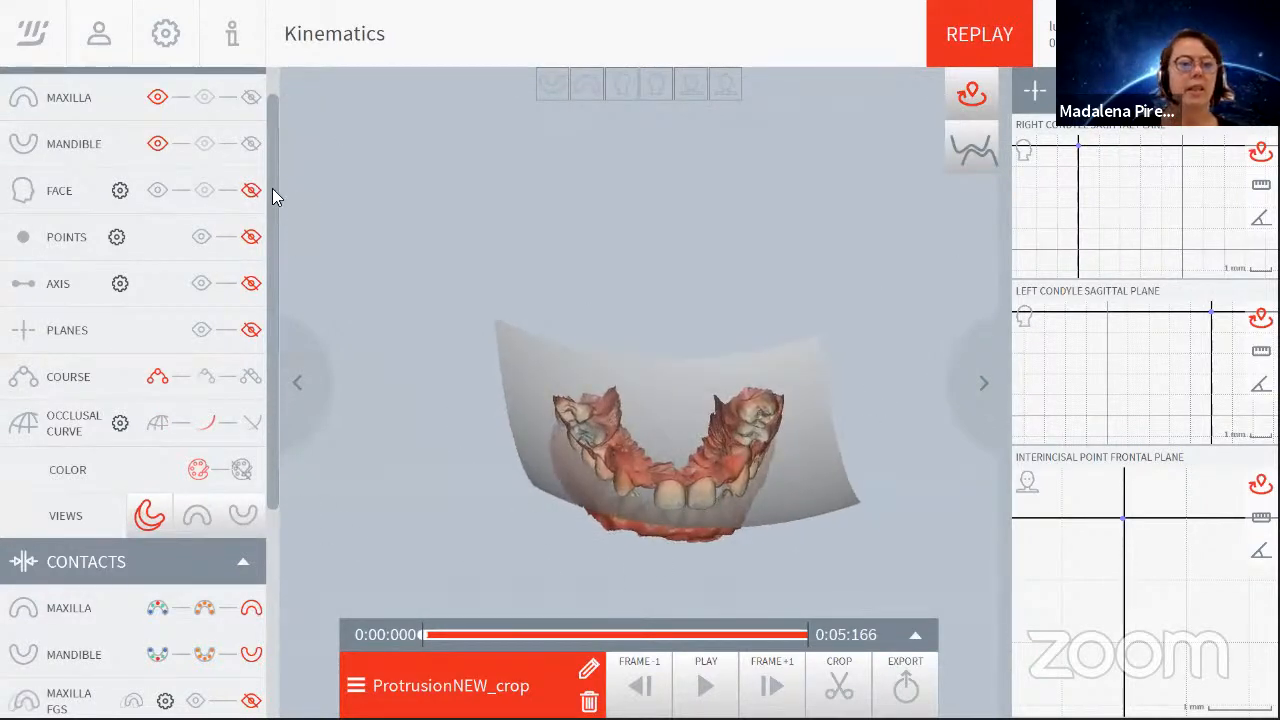
Hide the maxilla and examine the occlusal curve surface against the mandibular teeth from several angles.
scroll(276, 195, up, 1)
click(250, 139)
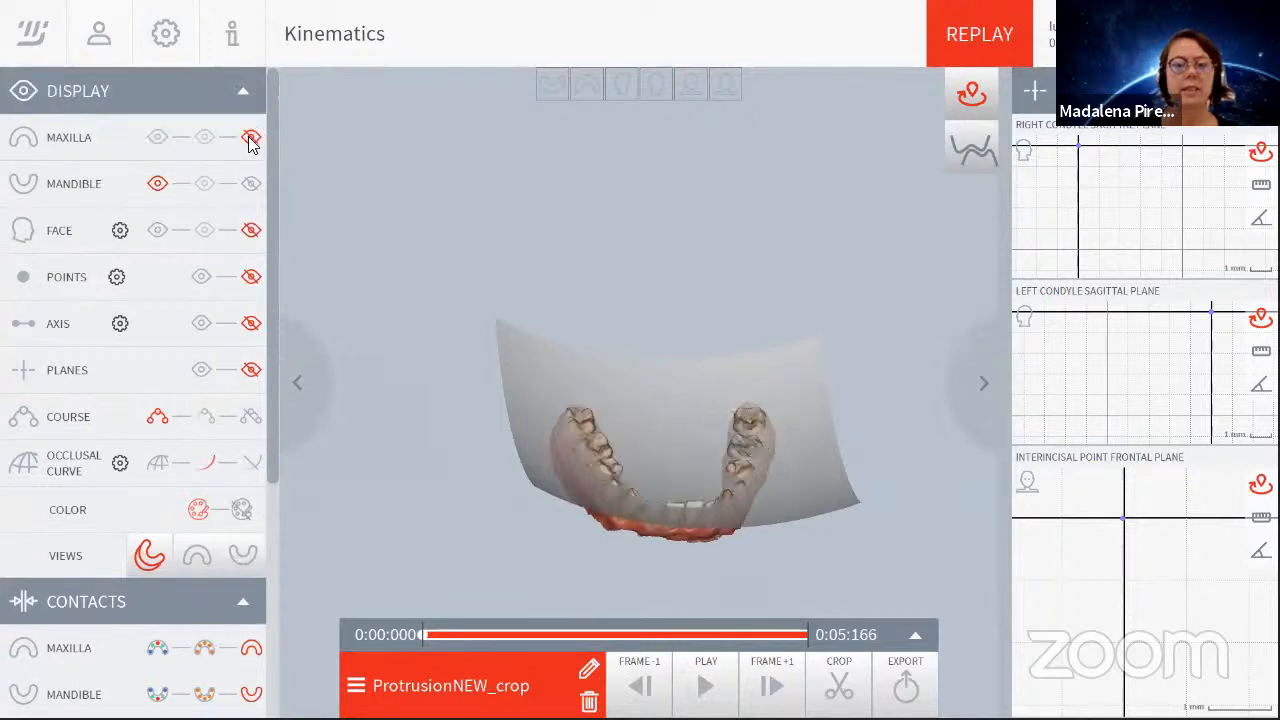
drag(520, 203, 562, 175)
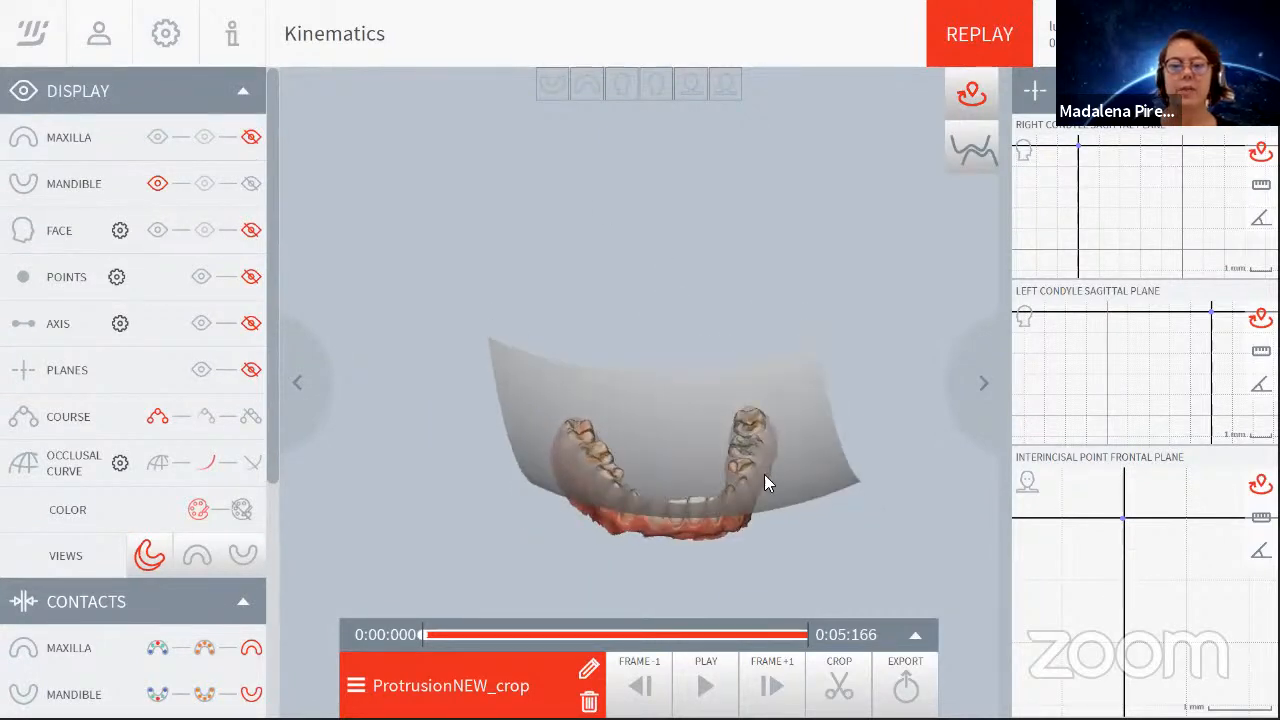
drag(719, 511, 664, 492)
drag(716, 528, 820, 518)
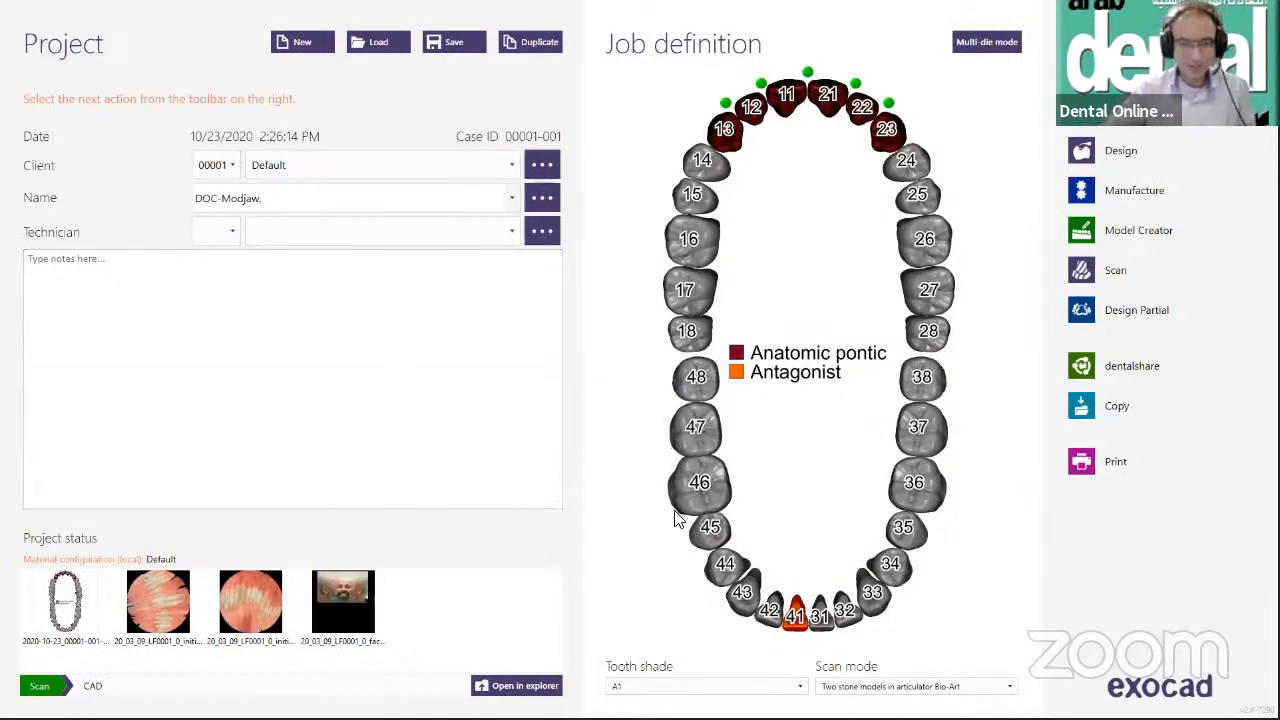
Review the case files in the exocad project's folder and launch the project's design.
click(527, 688)
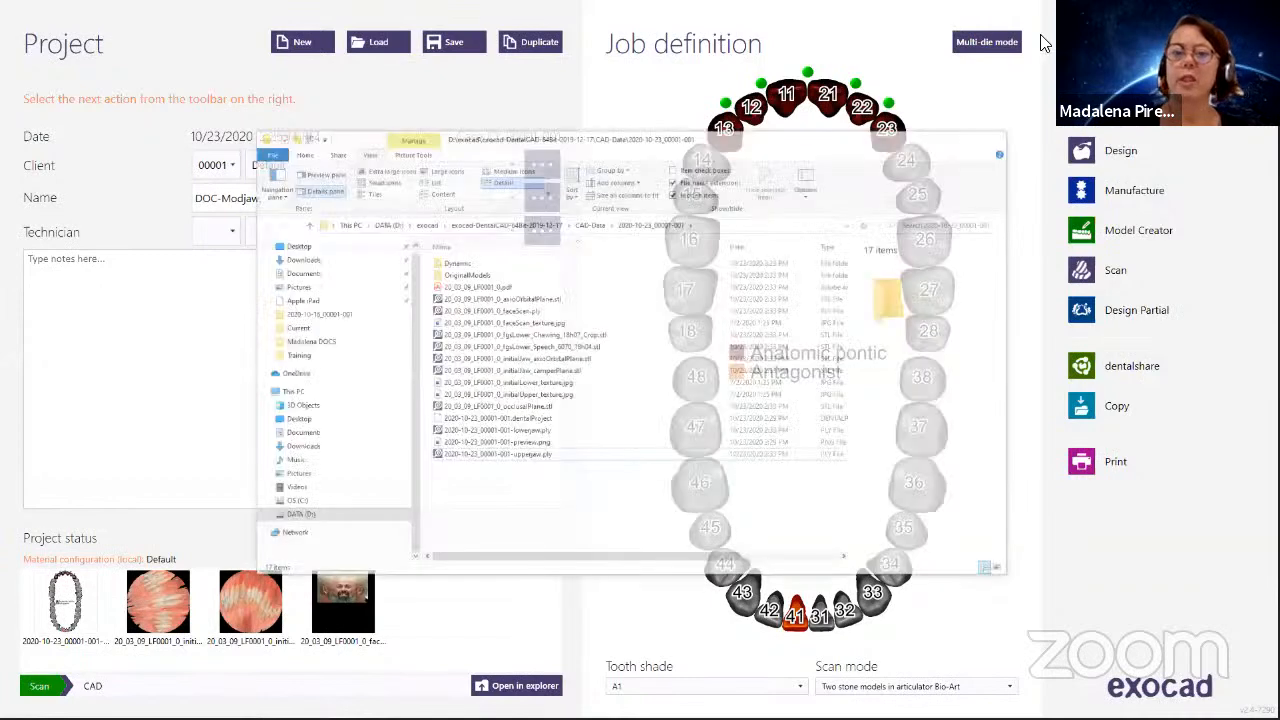
click(1152, 150)
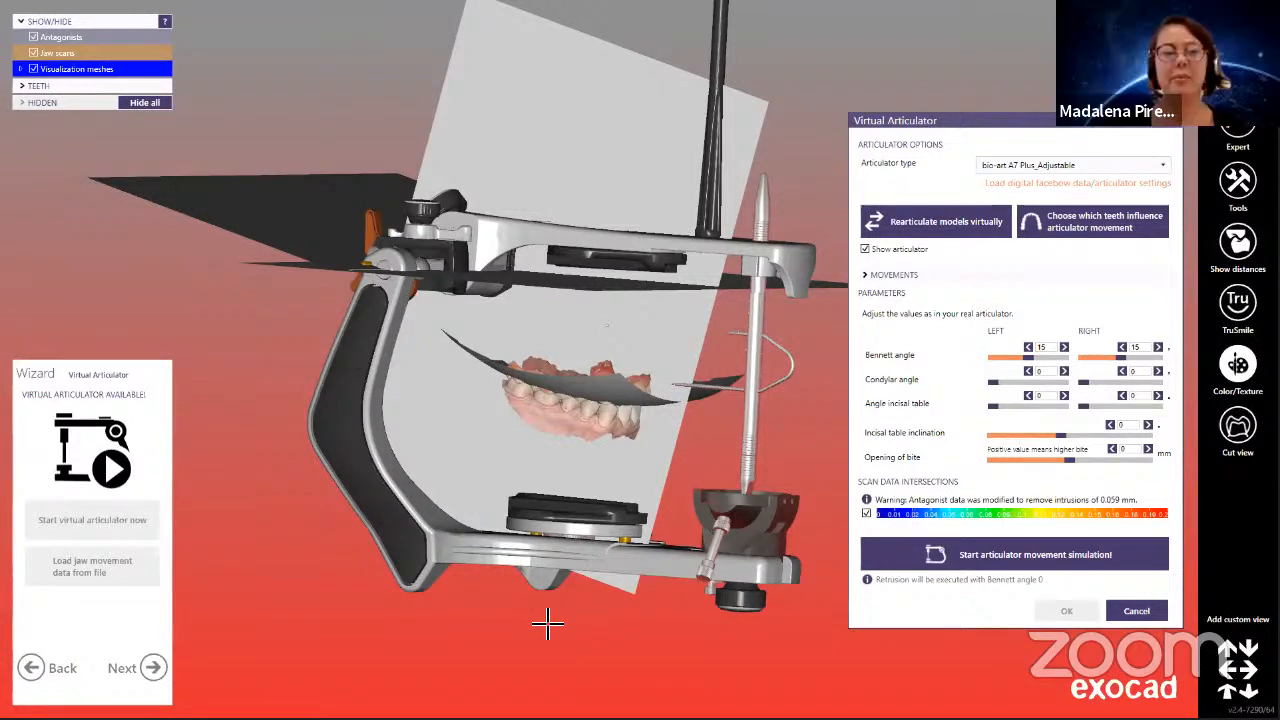
Examine the mounted jaw models and the imported reference planes in the virtual articulator from the side and the front.
right_drag(584, 607, 730, 279)
right_drag(512, 322, 451, 225)
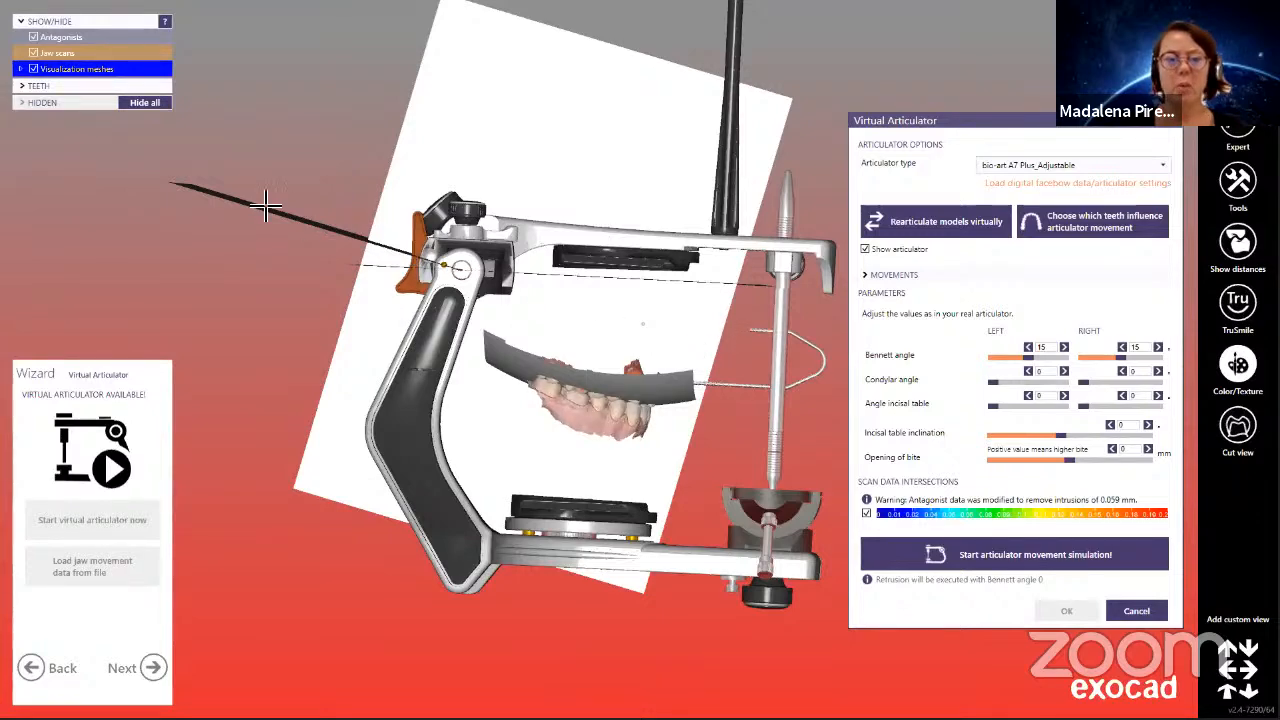
right_drag(746, 427, 746, 427)
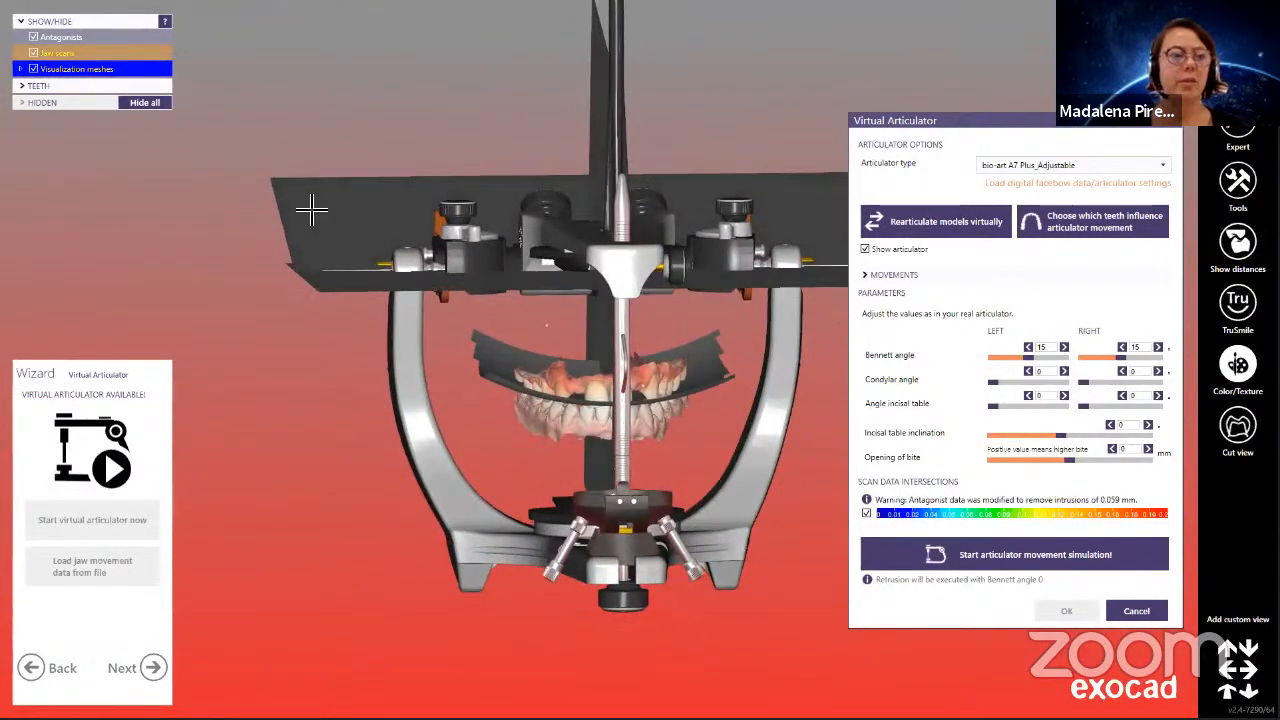
Hide the visualization meshes and make the articulator's right and left plastic condyle parts 75% transparent.
click(33, 69)
right_drag(500, 430, 497, 427)
right_drag(591, 335, 484, 358)
right_click(487, 361)
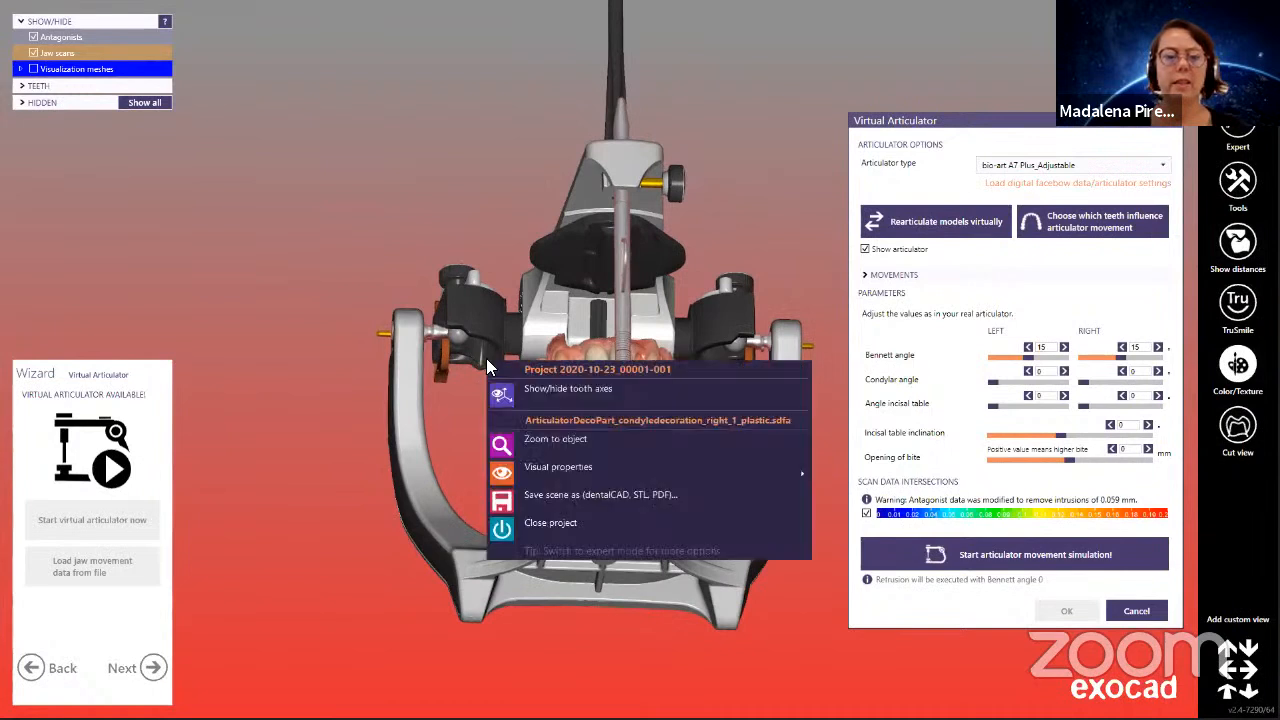
mouse_move(538, 470)
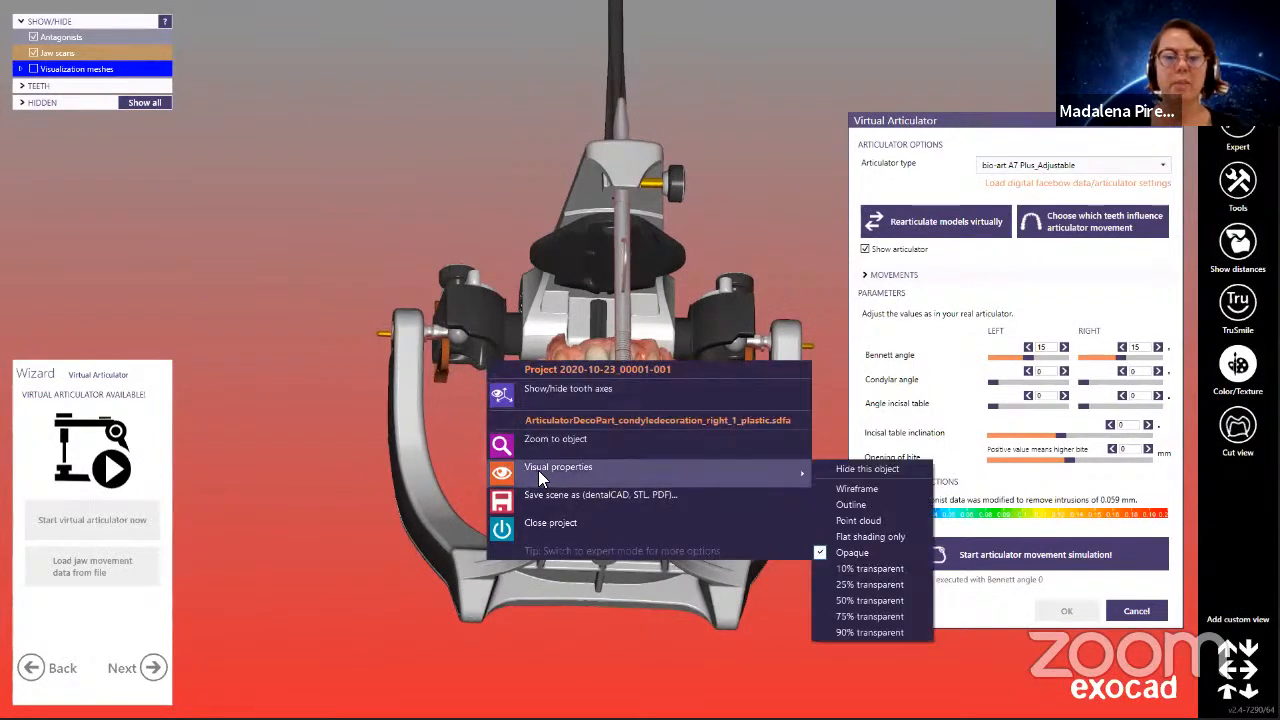
click(880, 614)
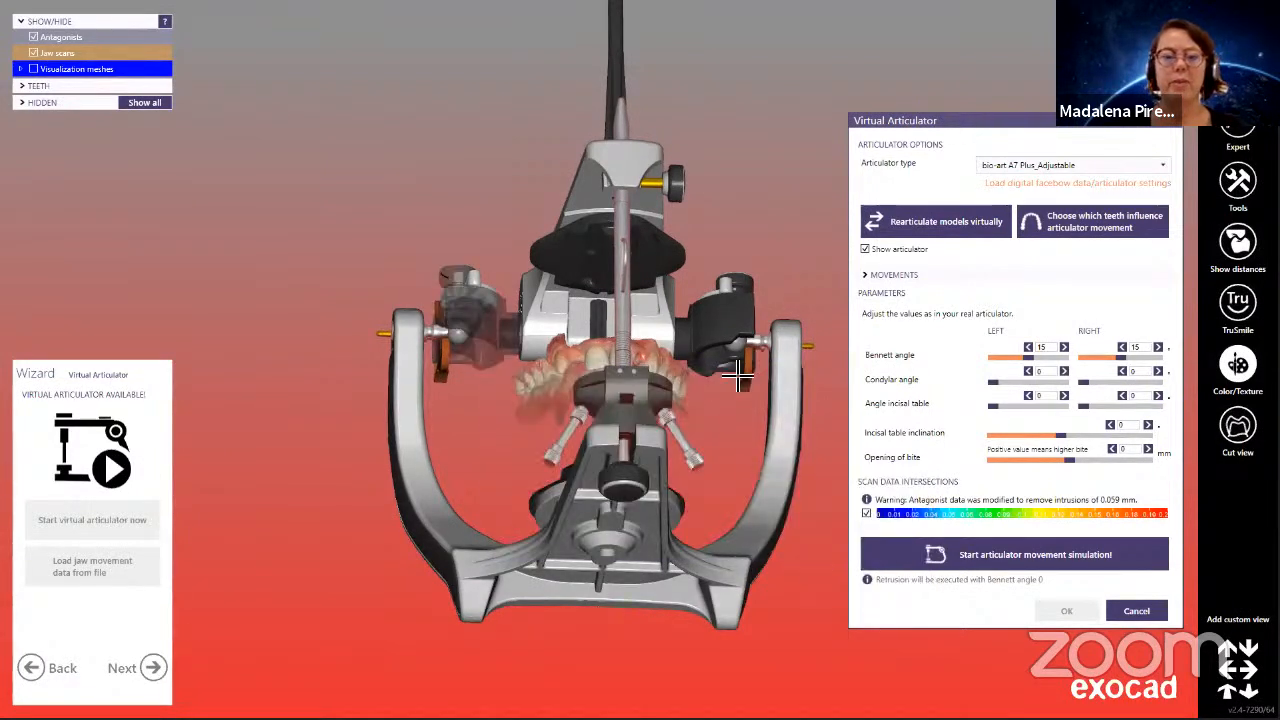
right_click(716, 360)
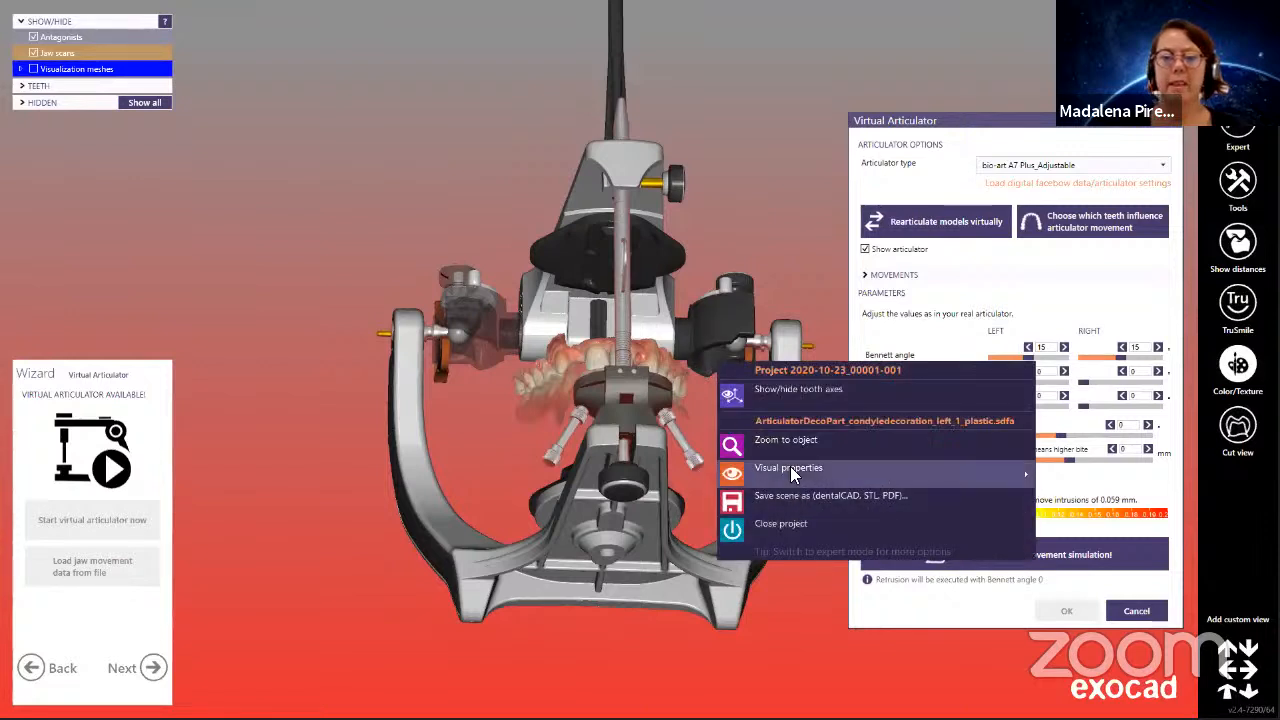
mouse_move(790, 466)
click(1084, 614)
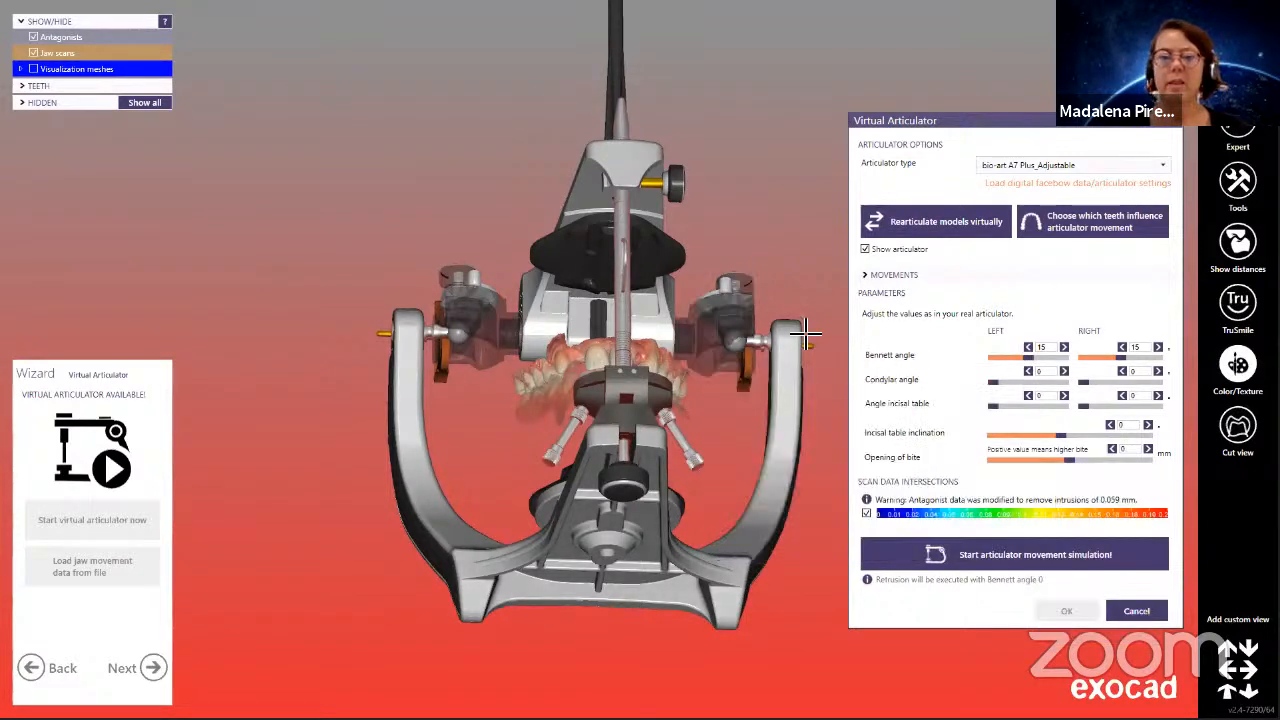
Make the articulator's white lower frame 75% transparent and show the visualization meshes again.
right_click(779, 336)
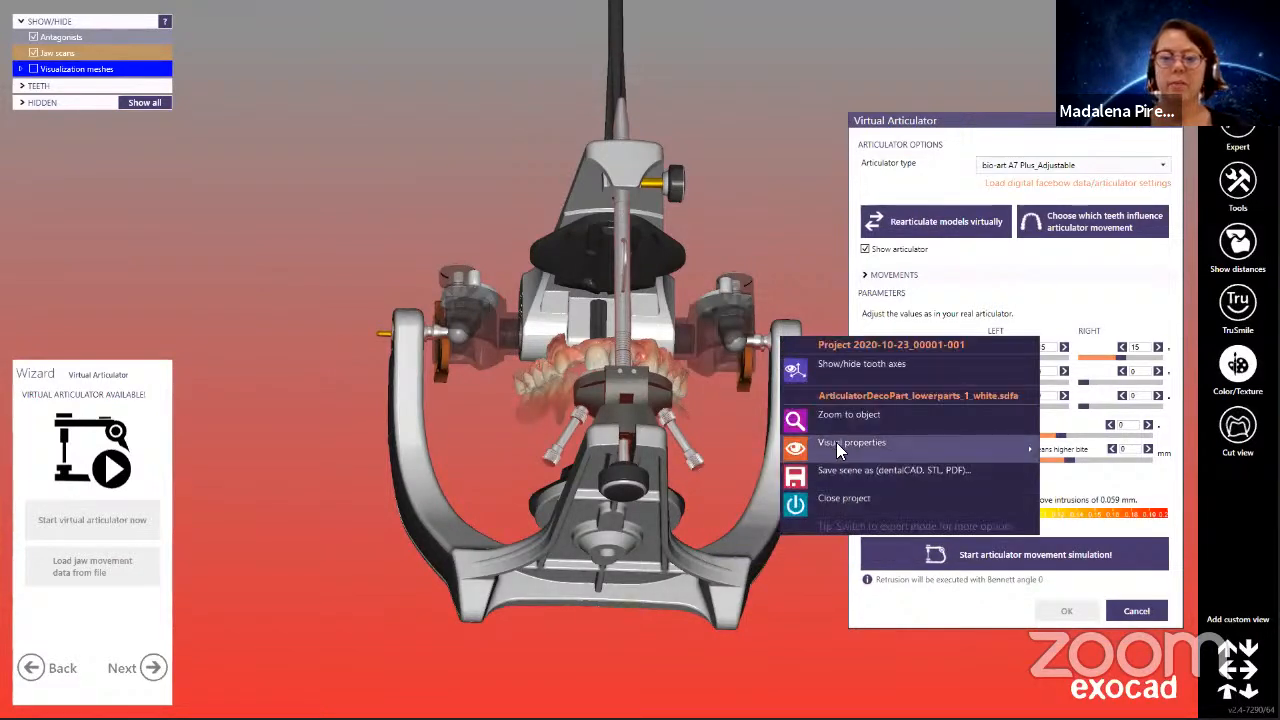
mouse_move(836, 442)
click(1088, 586)
right_drag(656, 408, 638, 404)
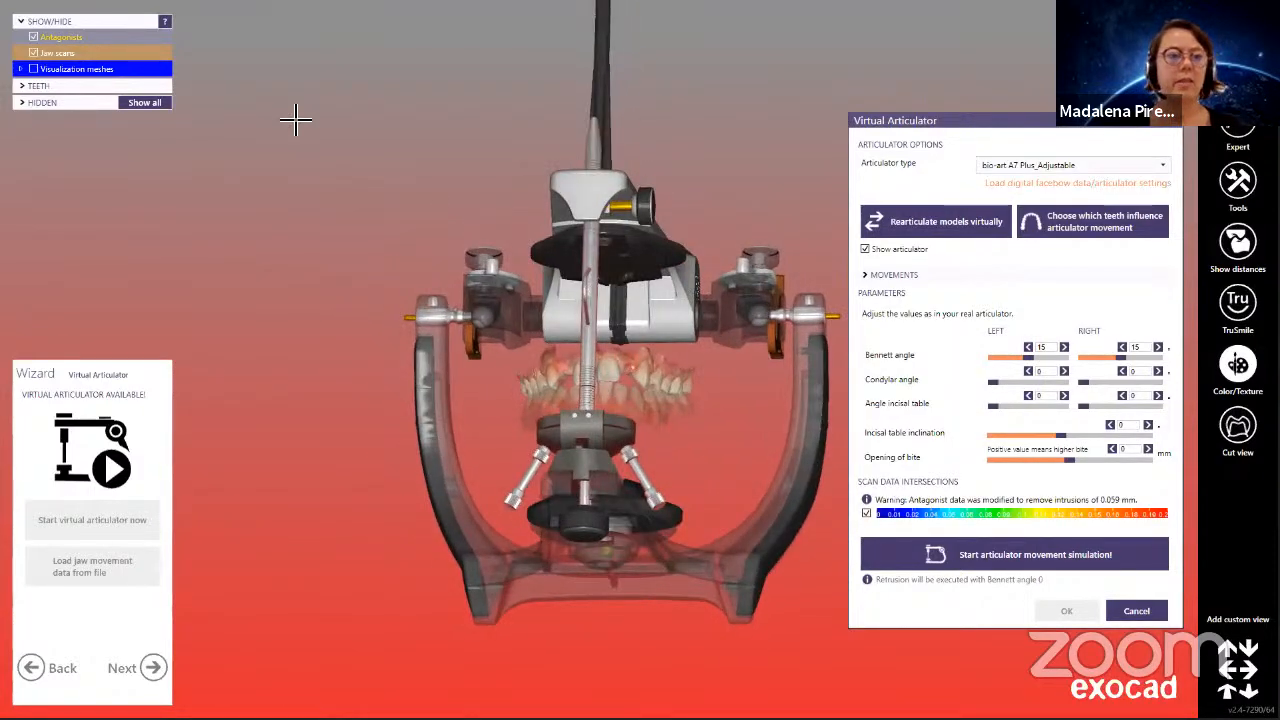
click(70, 71)
right_drag(584, 252, 581, 266)
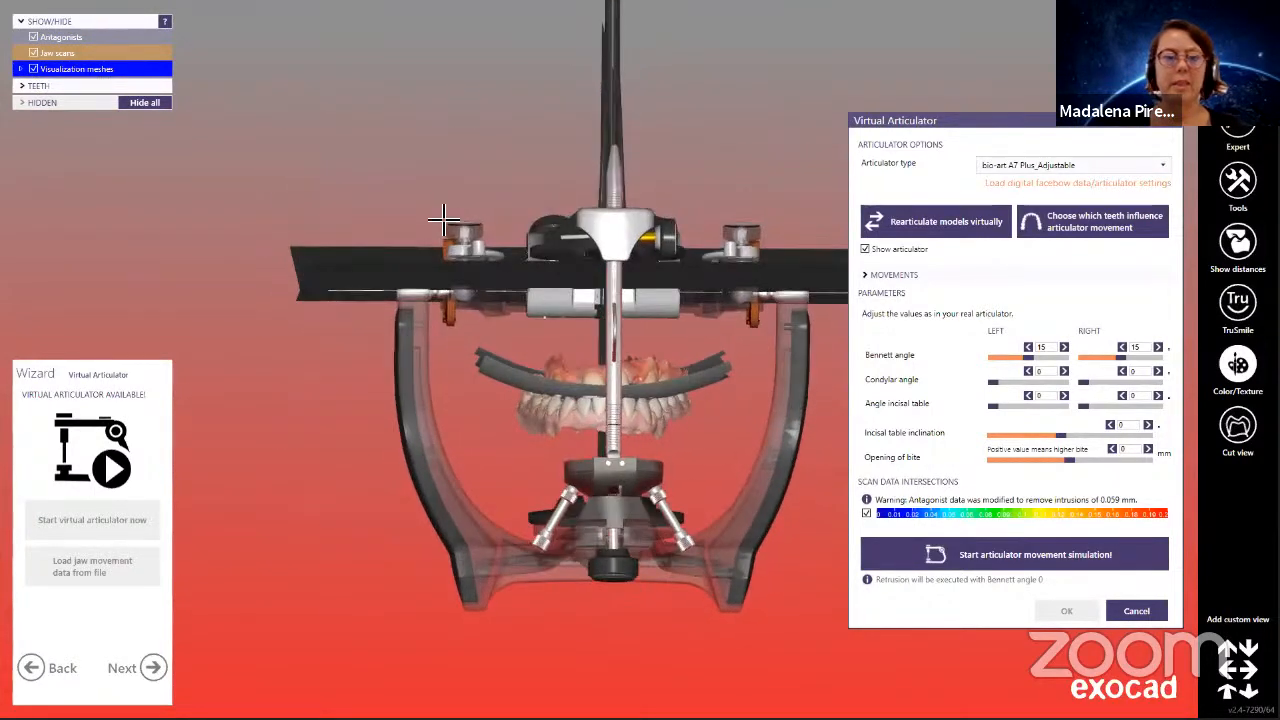
Hide the visualization meshes and make the articulator's silver lower parts 75% transparent.
click(33, 69)
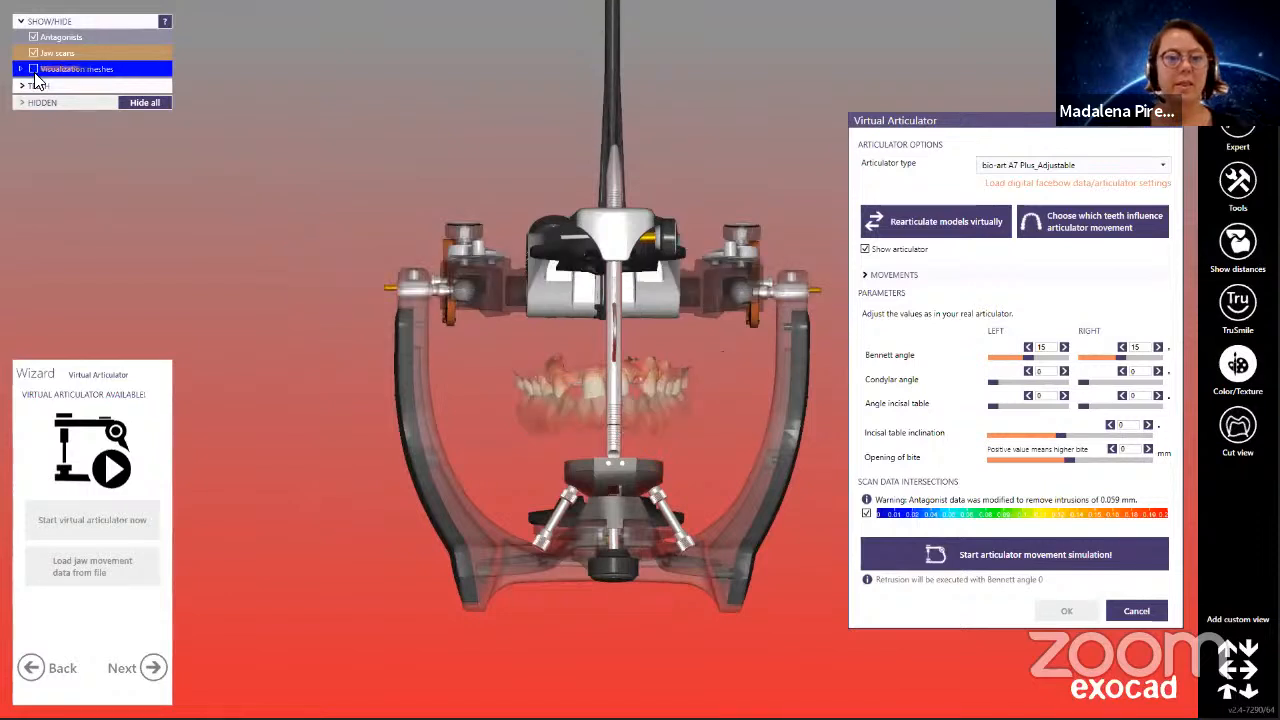
right_click(442, 290)
mouse_move(558, 398)
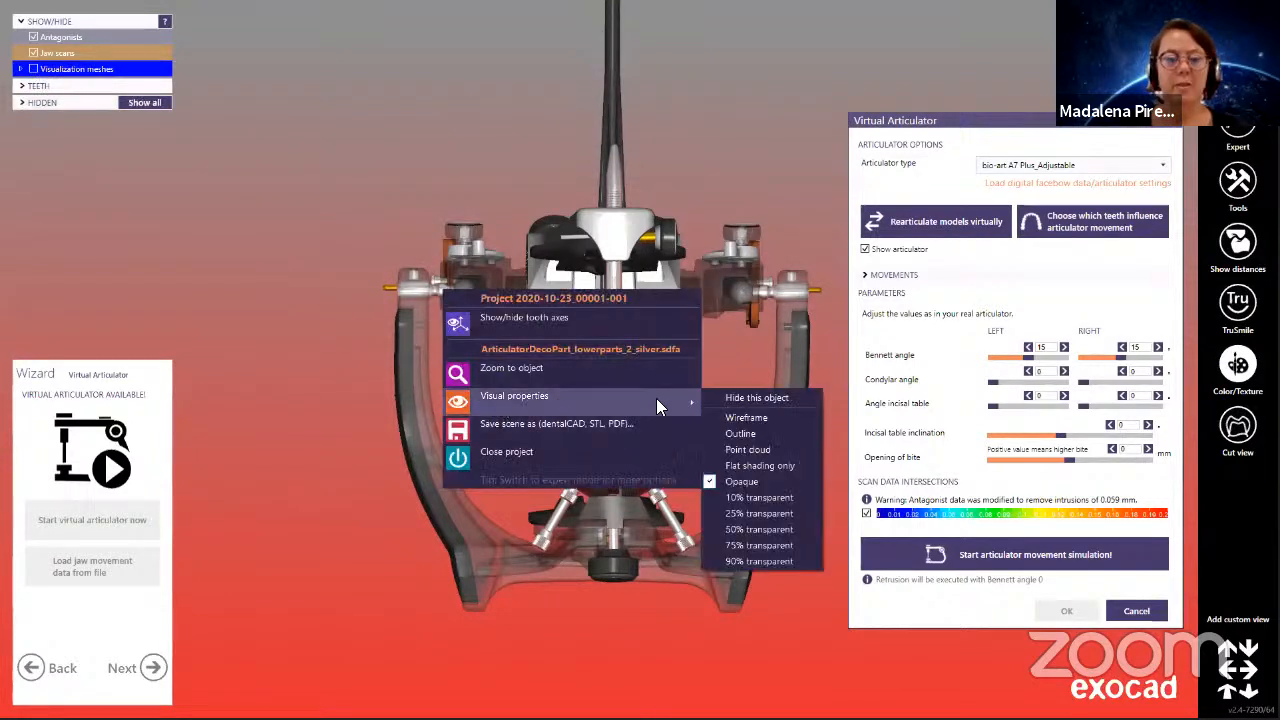
click(752, 540)
right_drag(490, 411, 496, 407)
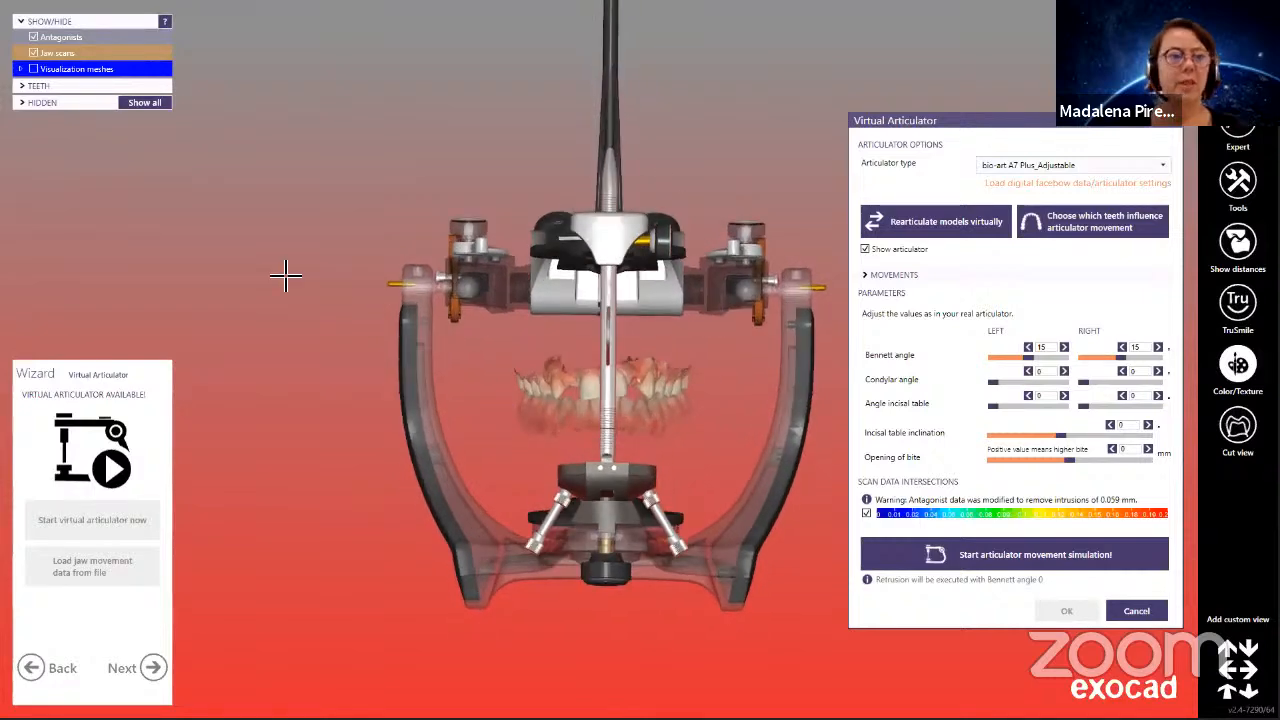
Show the visualization meshes again and examine how the hinge axis and planes line up with the articulator's condyles.
click(34, 68)
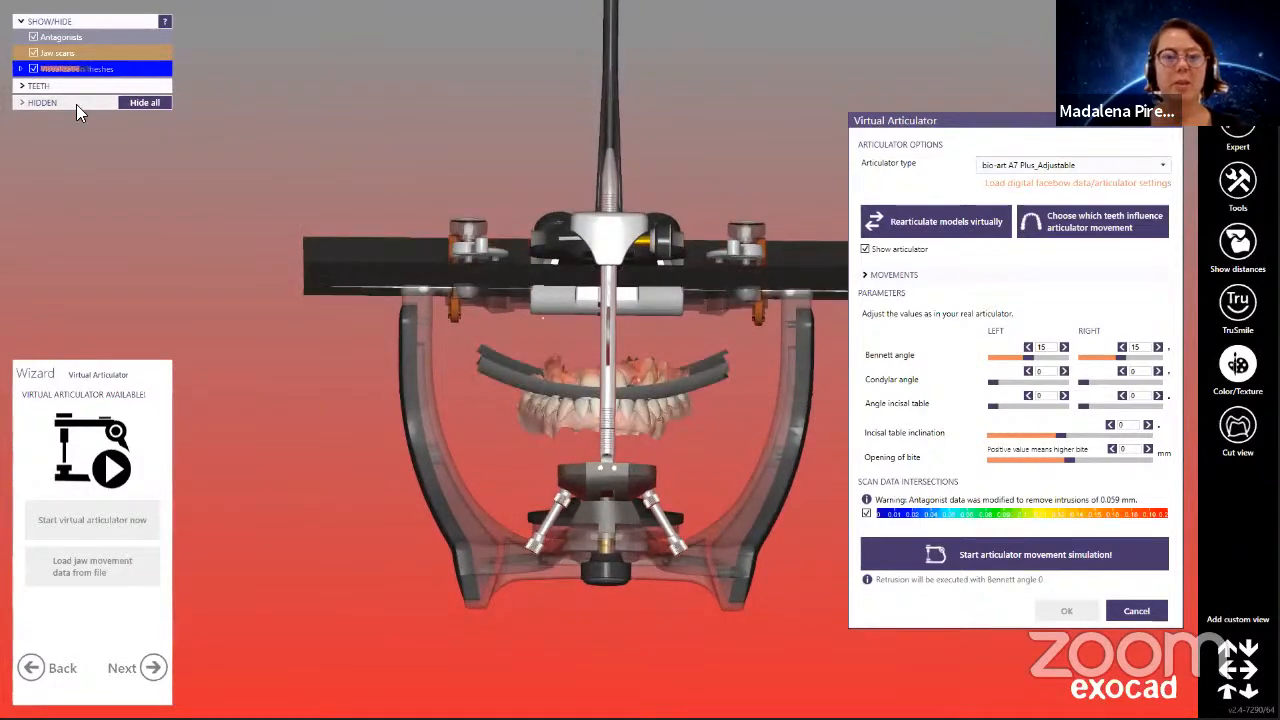
right_drag(476, 398, 463, 366)
scroll(805, 322, up, 2)
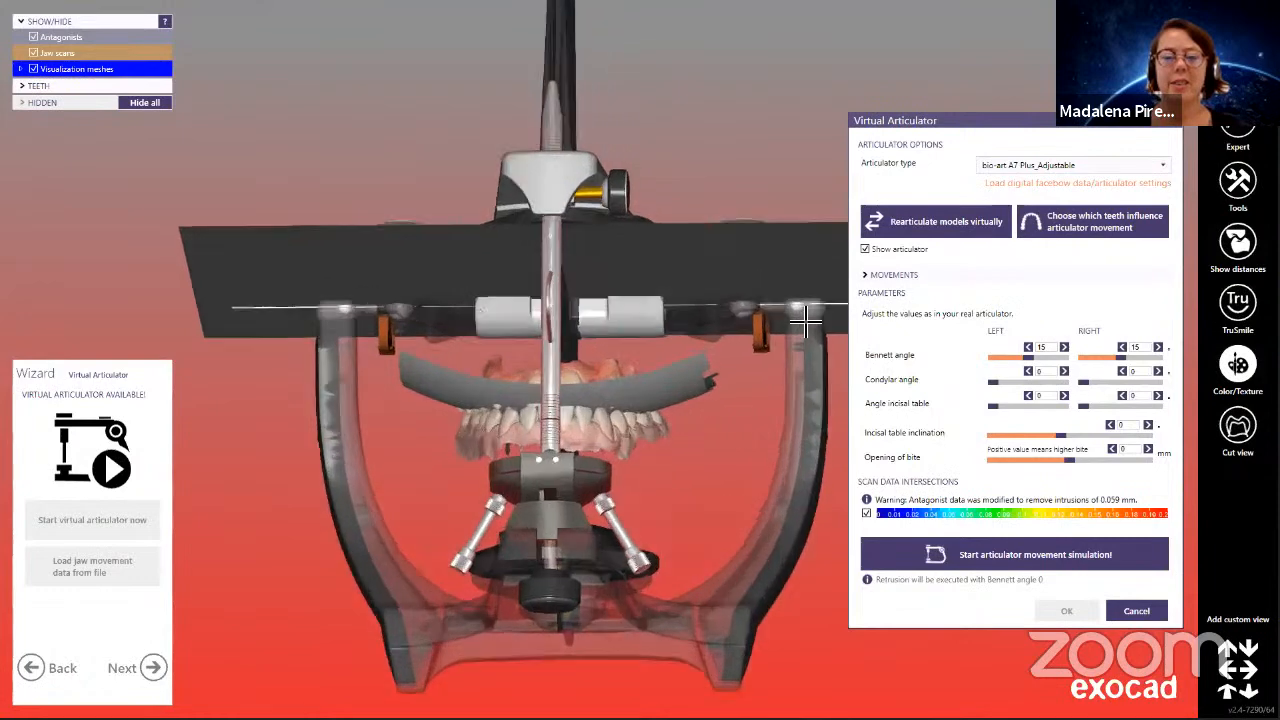
scroll(805, 318, up, 2)
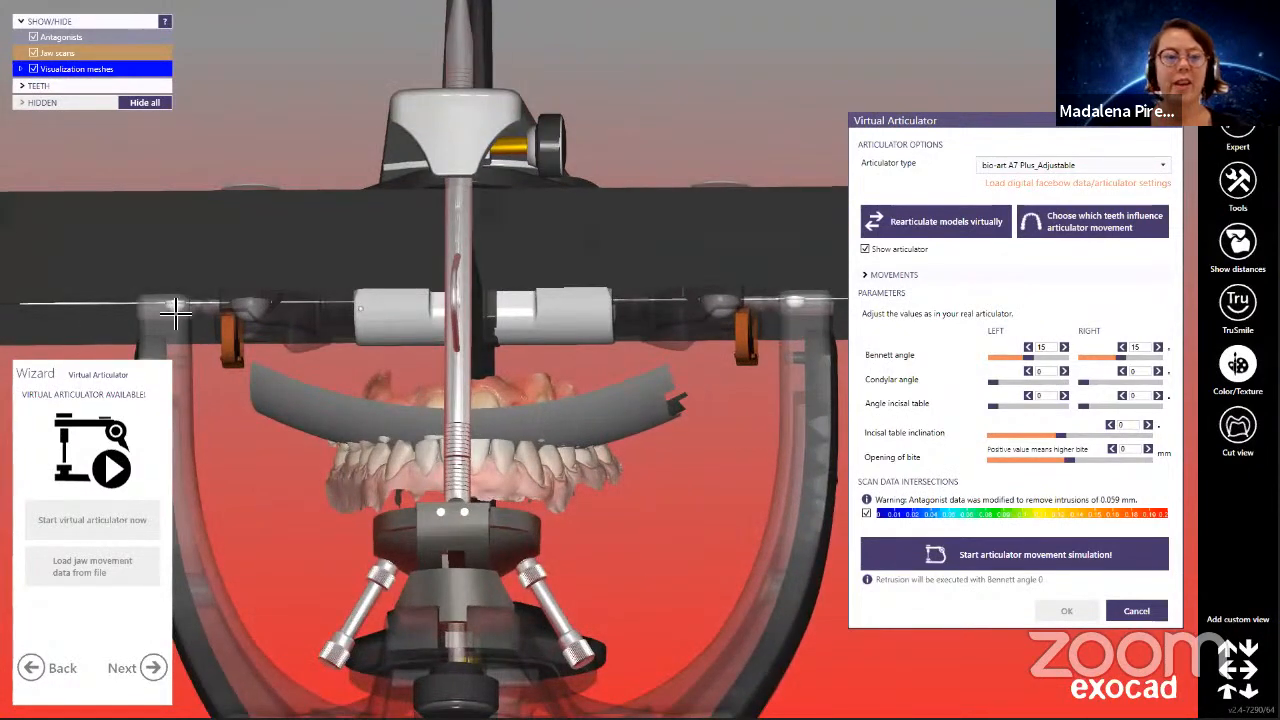
right_drag(323, 380, 565, 486)
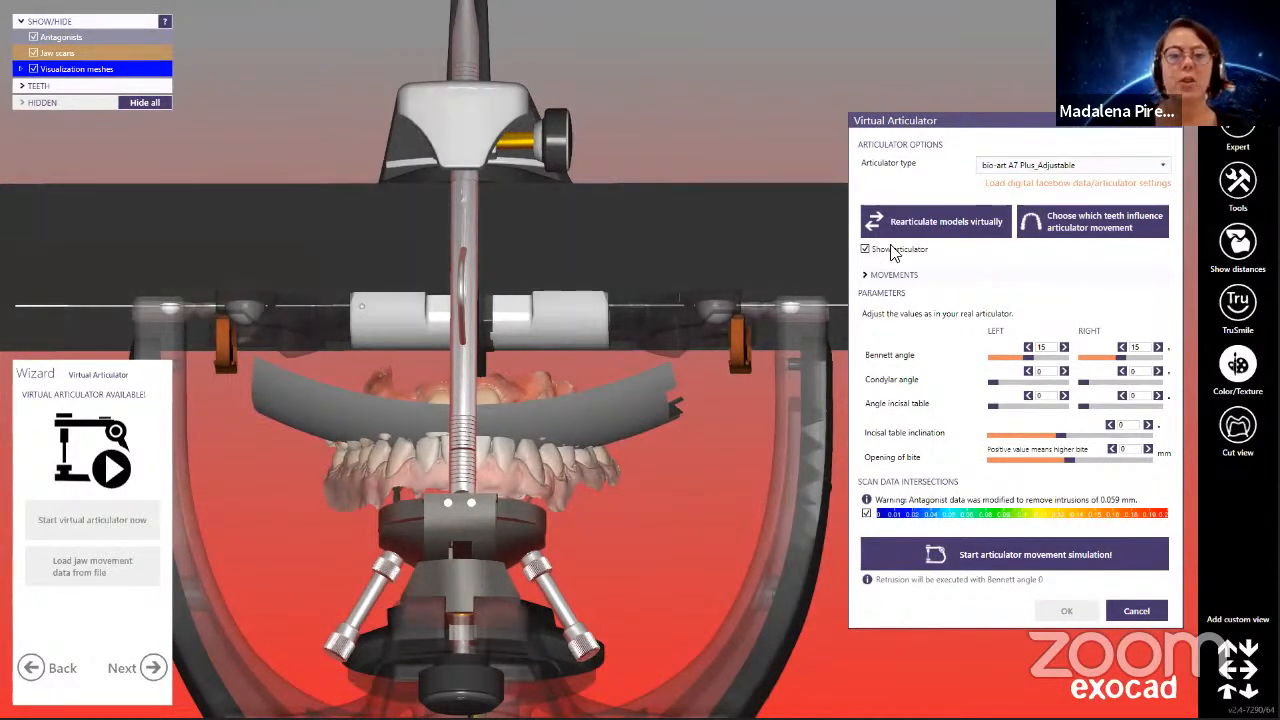
scroll(698, 303, down, 3)
right_drag(374, 381, 381, 388)
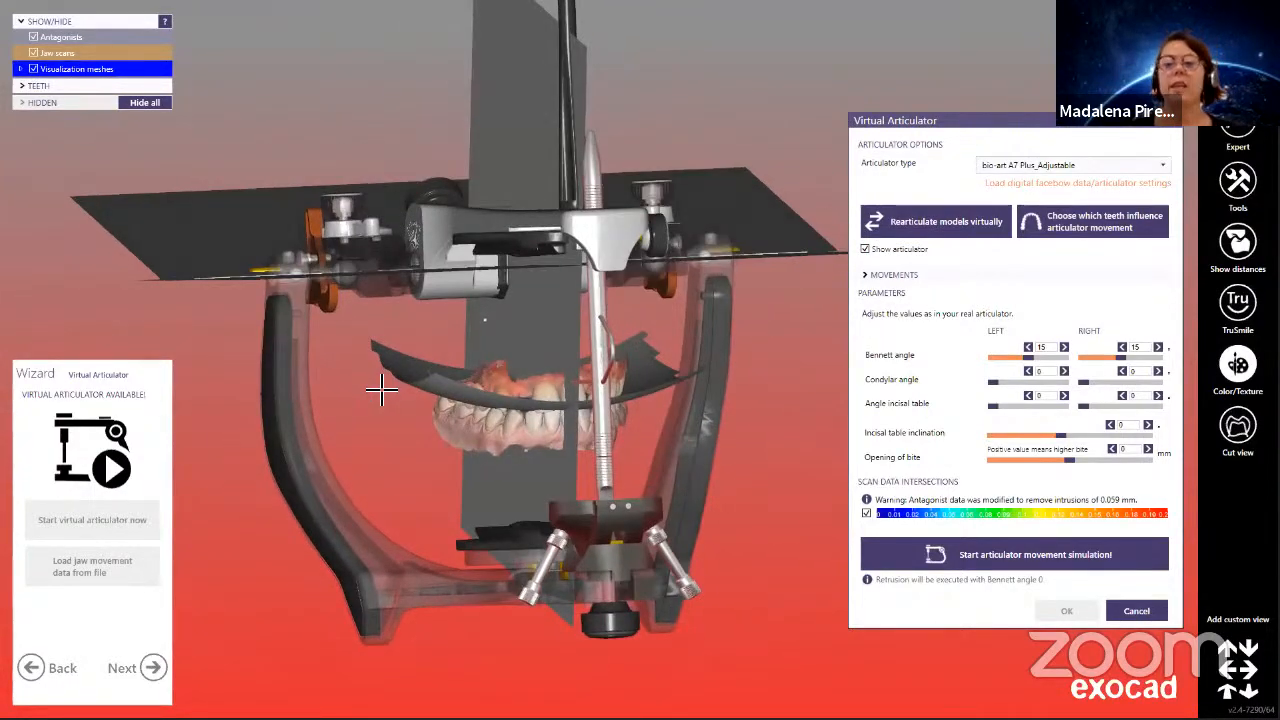
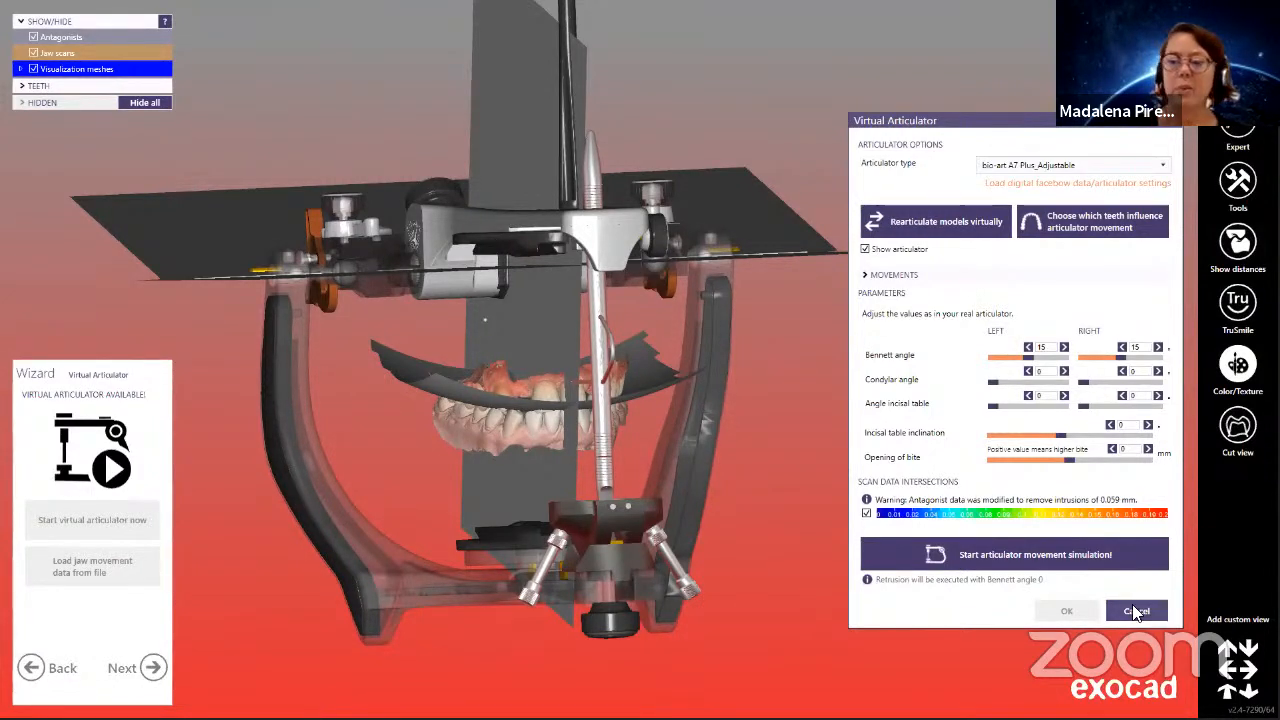
Return to the exocad project window and open the Modjaw consultation PDF from the project's folder.
mouse_move(641, 578)
right_down()
mouse_move(672, 596)
mouse_move(636, 566)
right_up()
key(super)
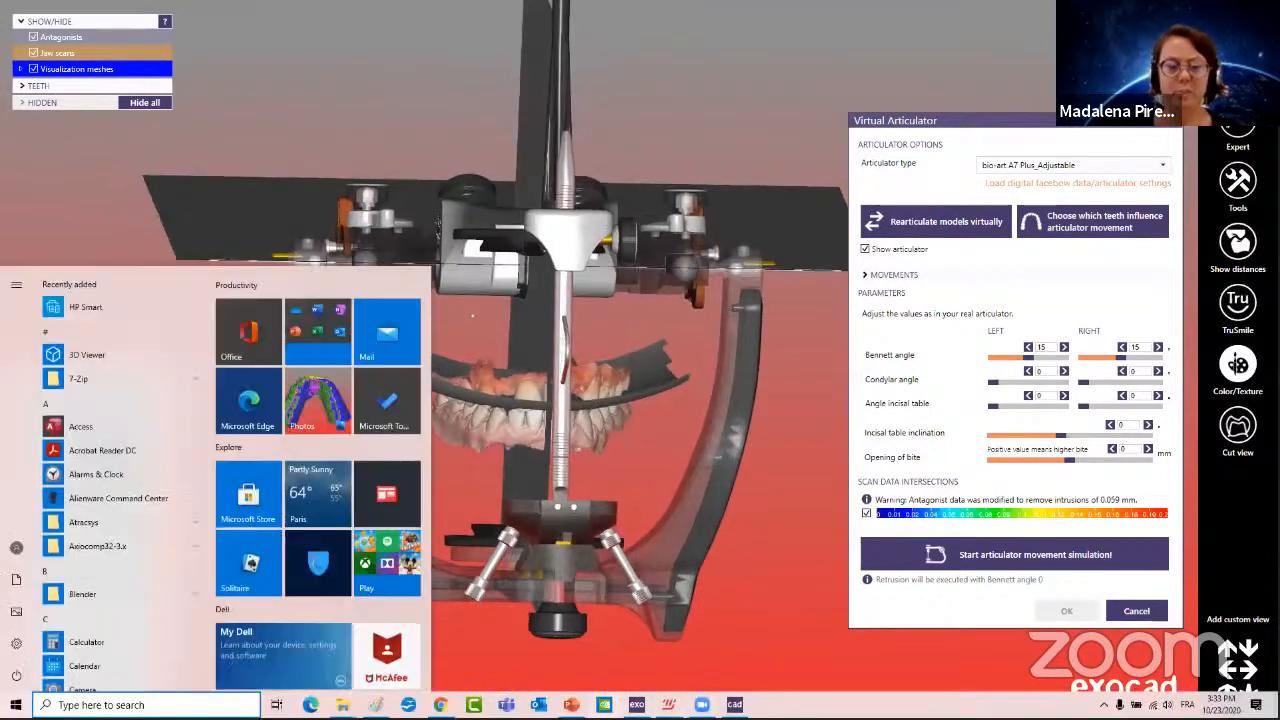
click(637, 705)
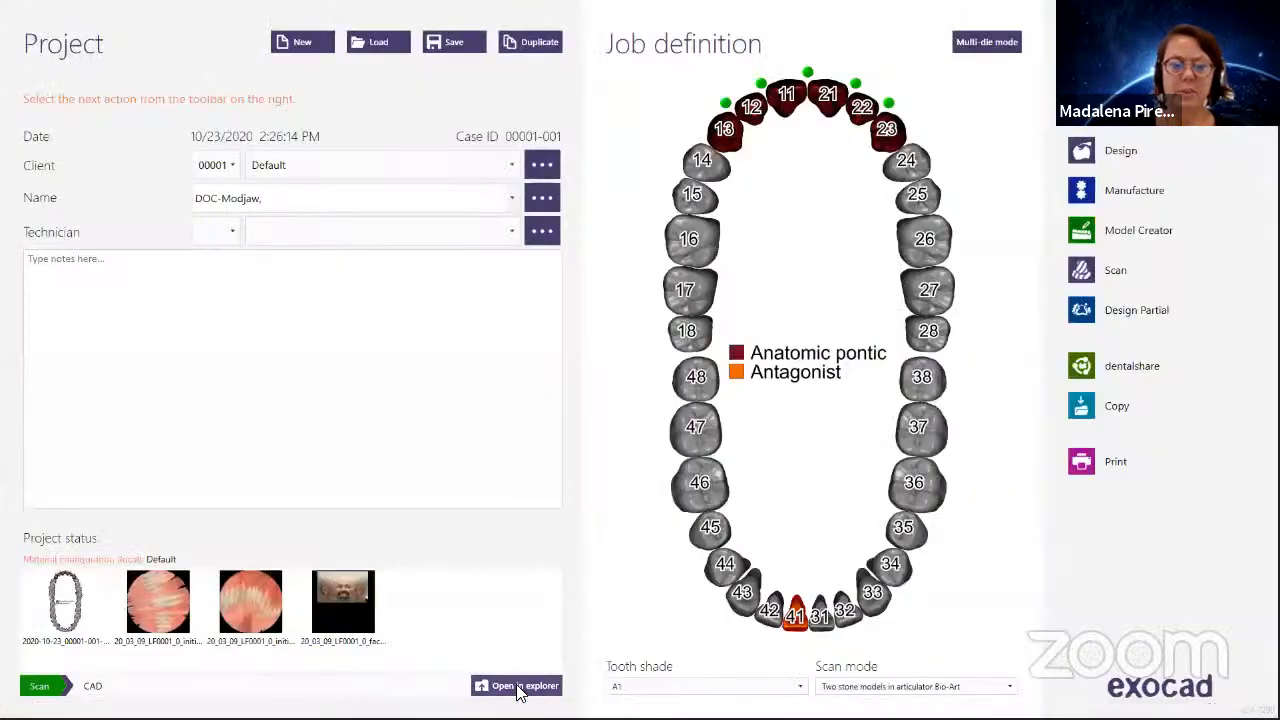
click(516, 686)
click(508, 214)
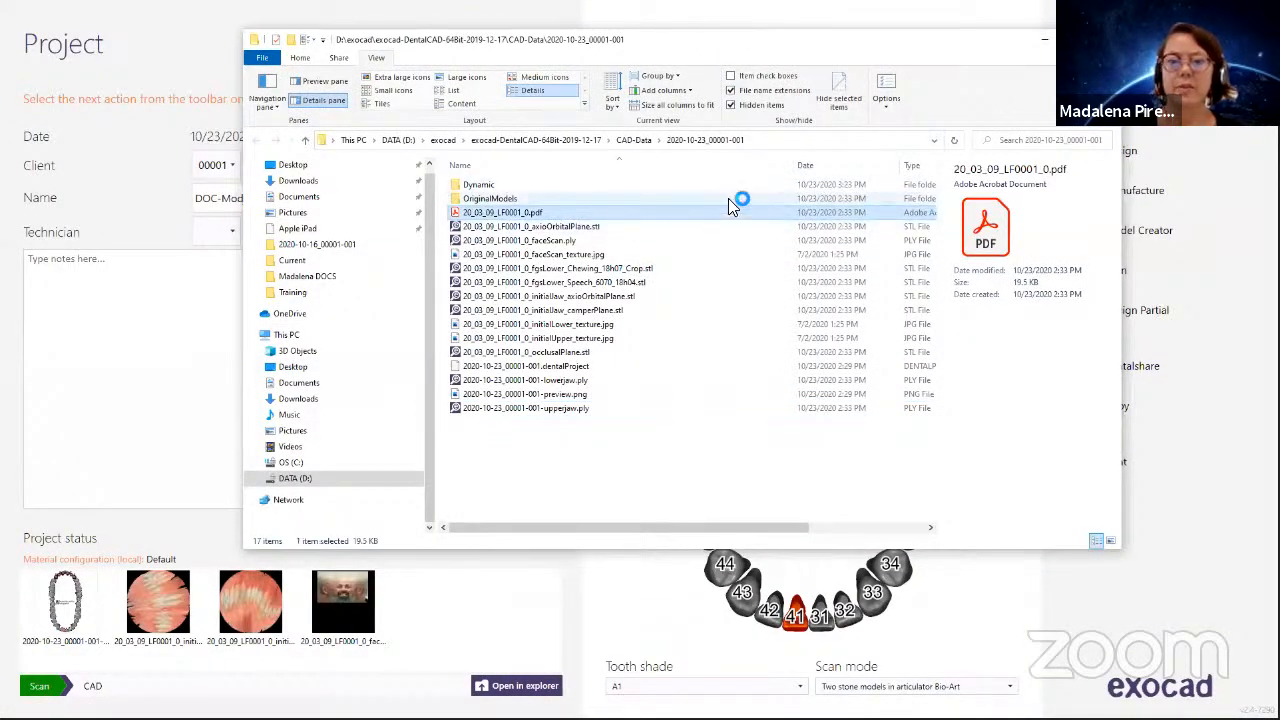
click(1044, 41)
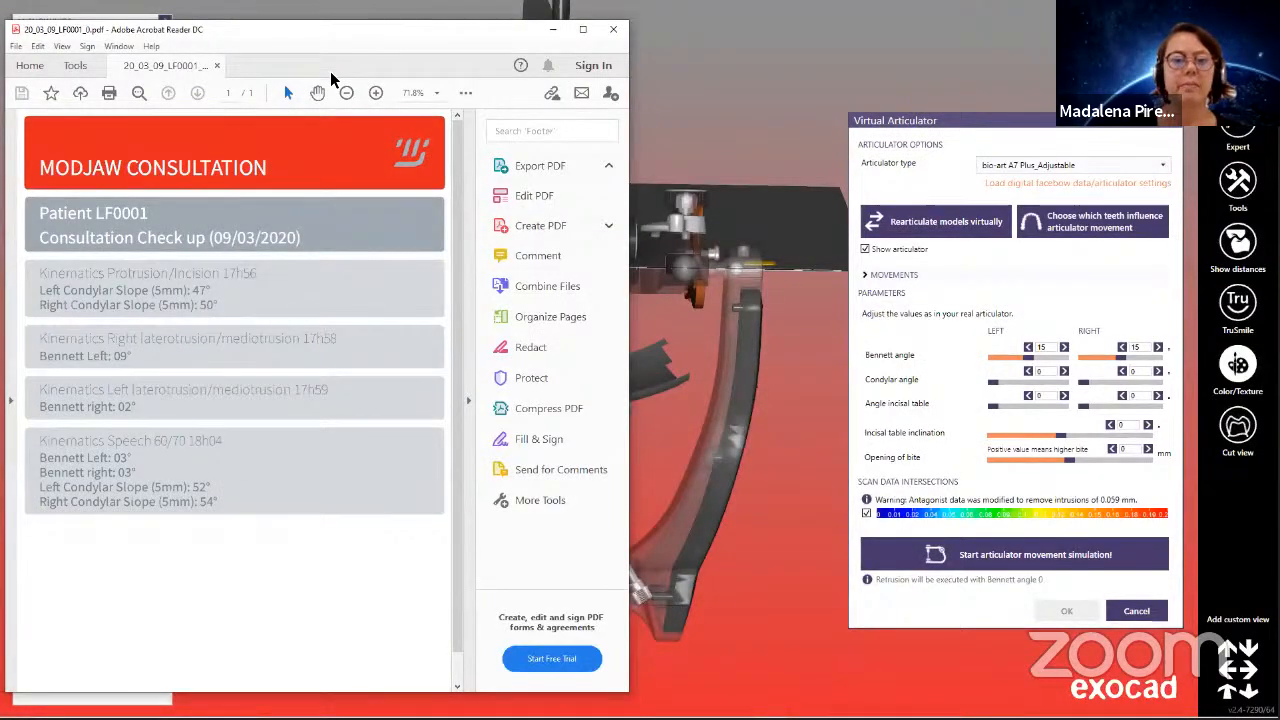
Arrange the Modjaw consultation PDF and the exocad project window so the measured angles stay readable beside the articulator parameters.
drag(330, 29, 302, 120)
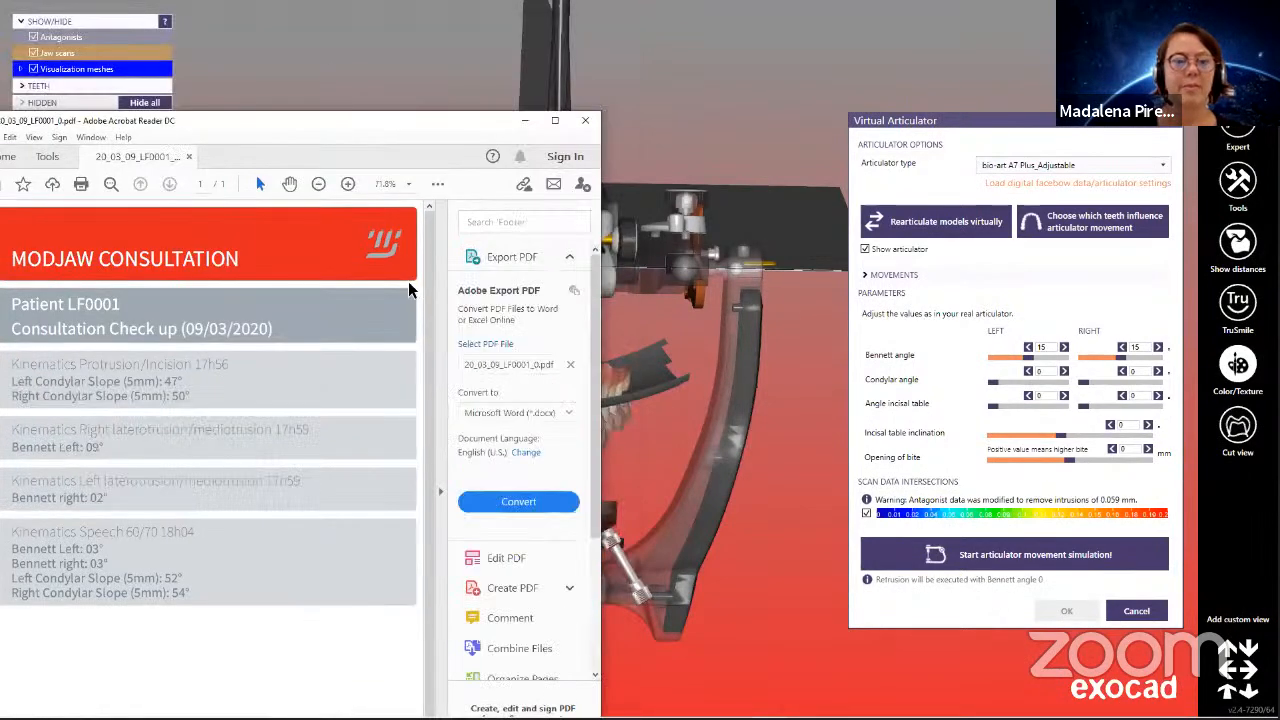
drag(466, 116, 473, 195)
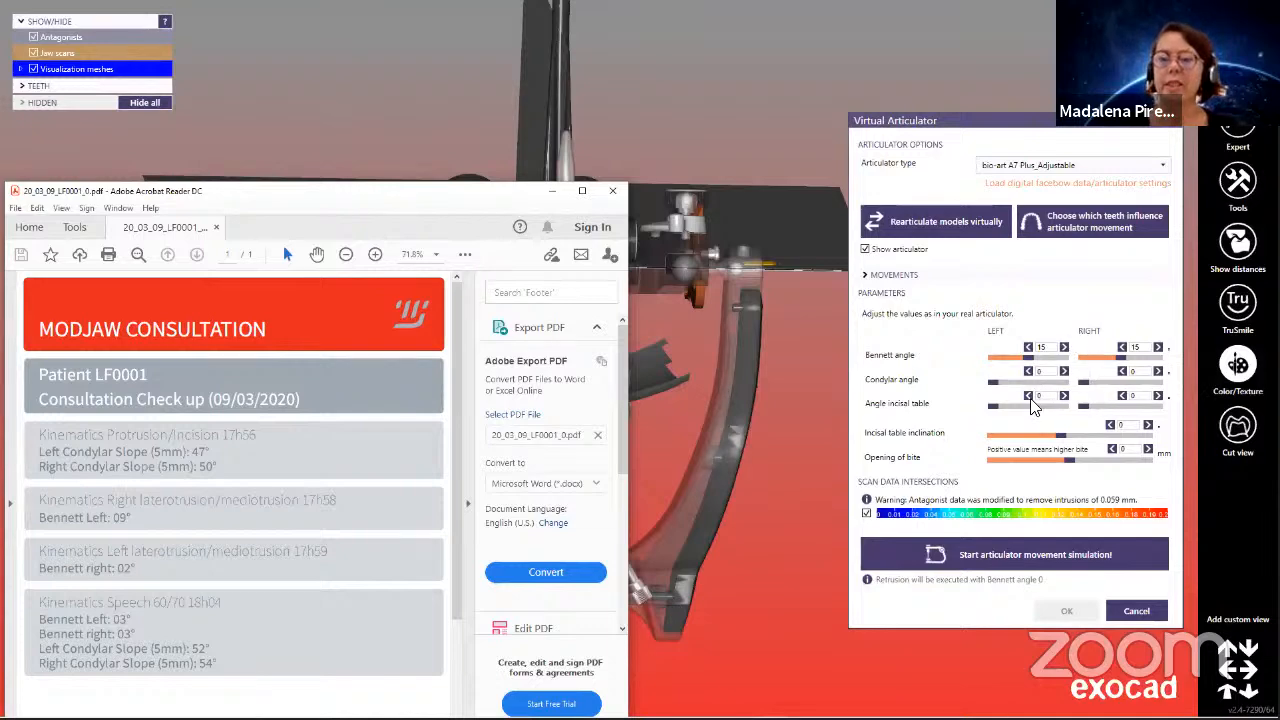
click(1050, 347)
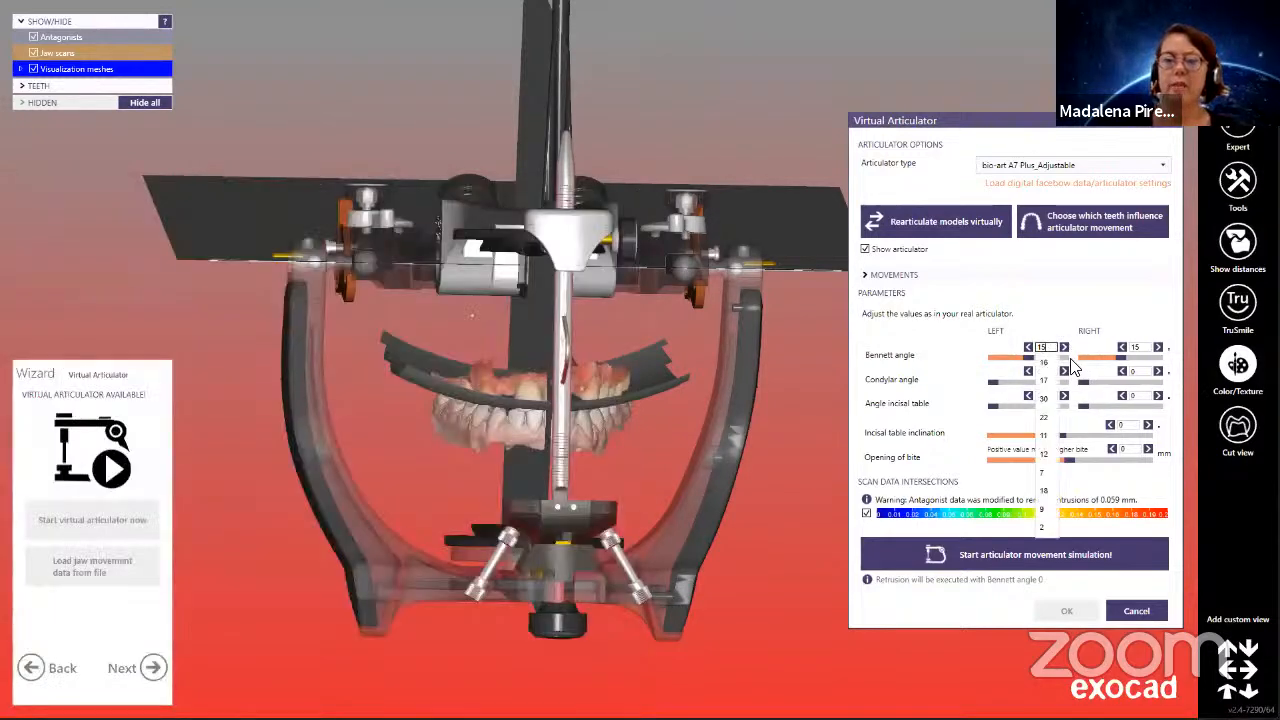
double_click(354, 322)
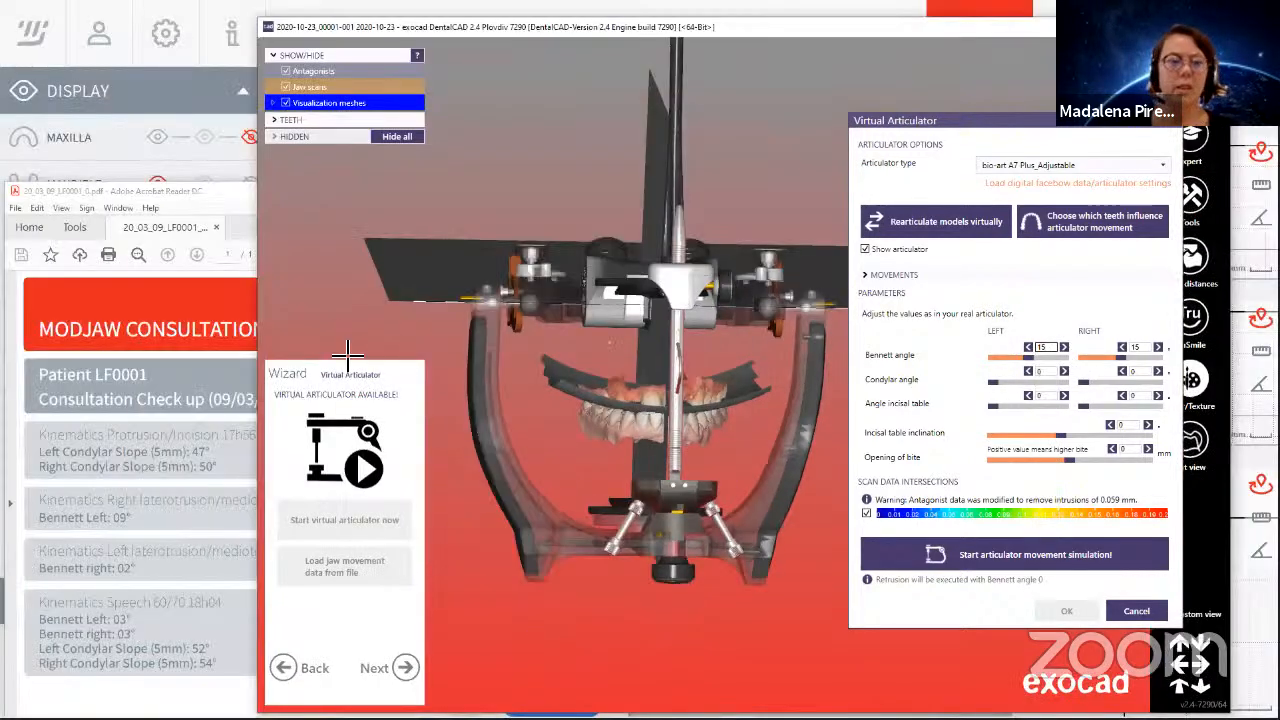
Set the articulator's Bennett angle to 9° for the left side and 2° for the right side.
click(1043, 347)
key(BackSpace)
key(BackSpace)
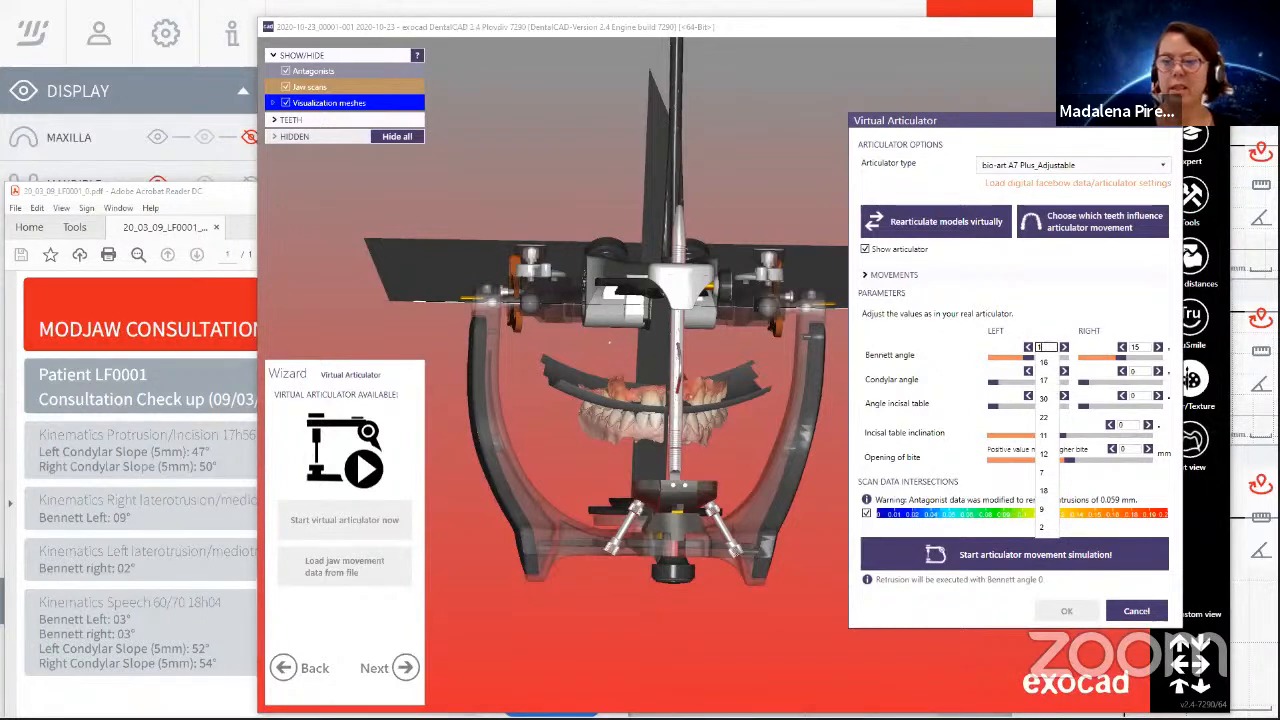
text(9)
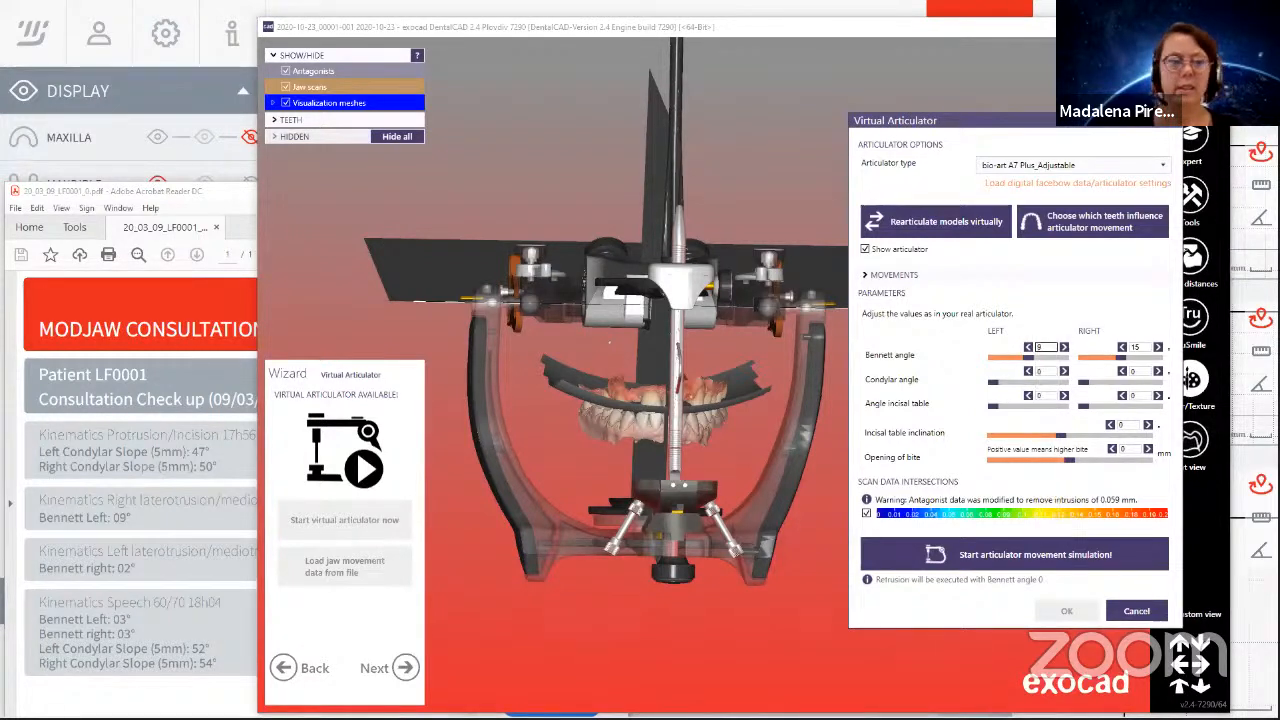
click(1149, 350)
key(BackSpace)
key(BackSpace)
text(2)
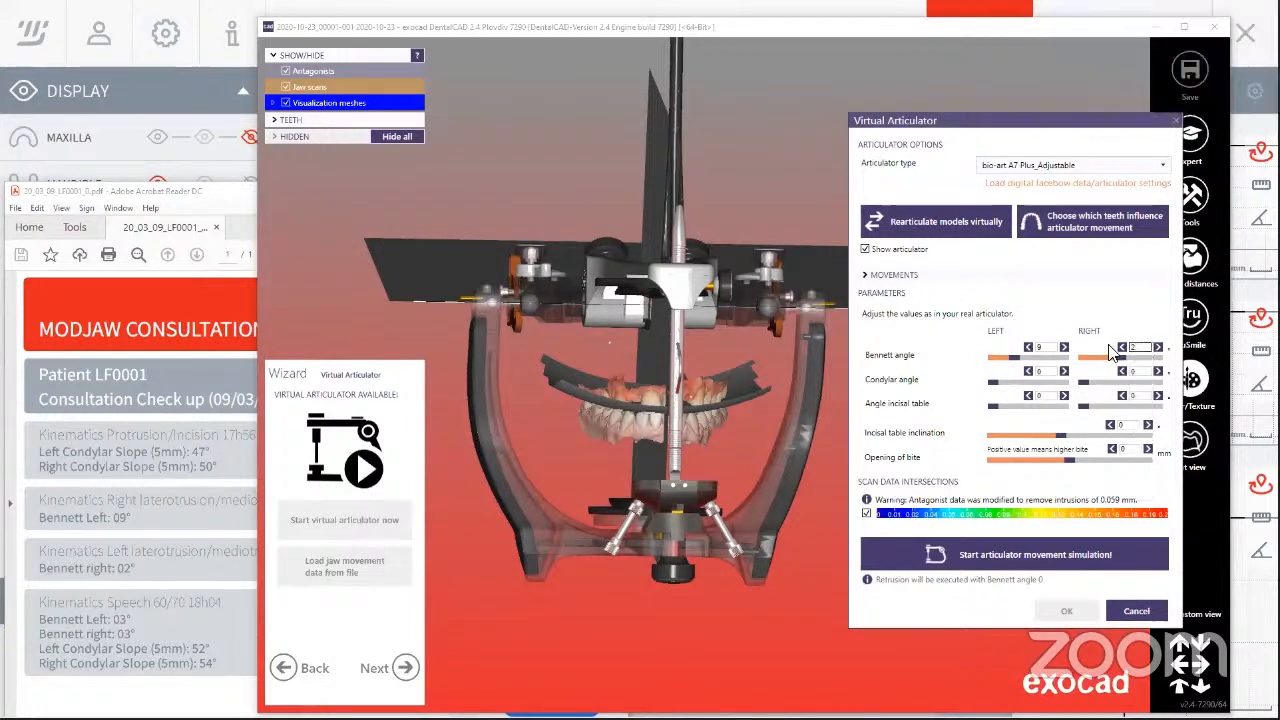
Set the articulator's condylar angle to 47° for the left side and 50° for the right side.
click(1047, 373)
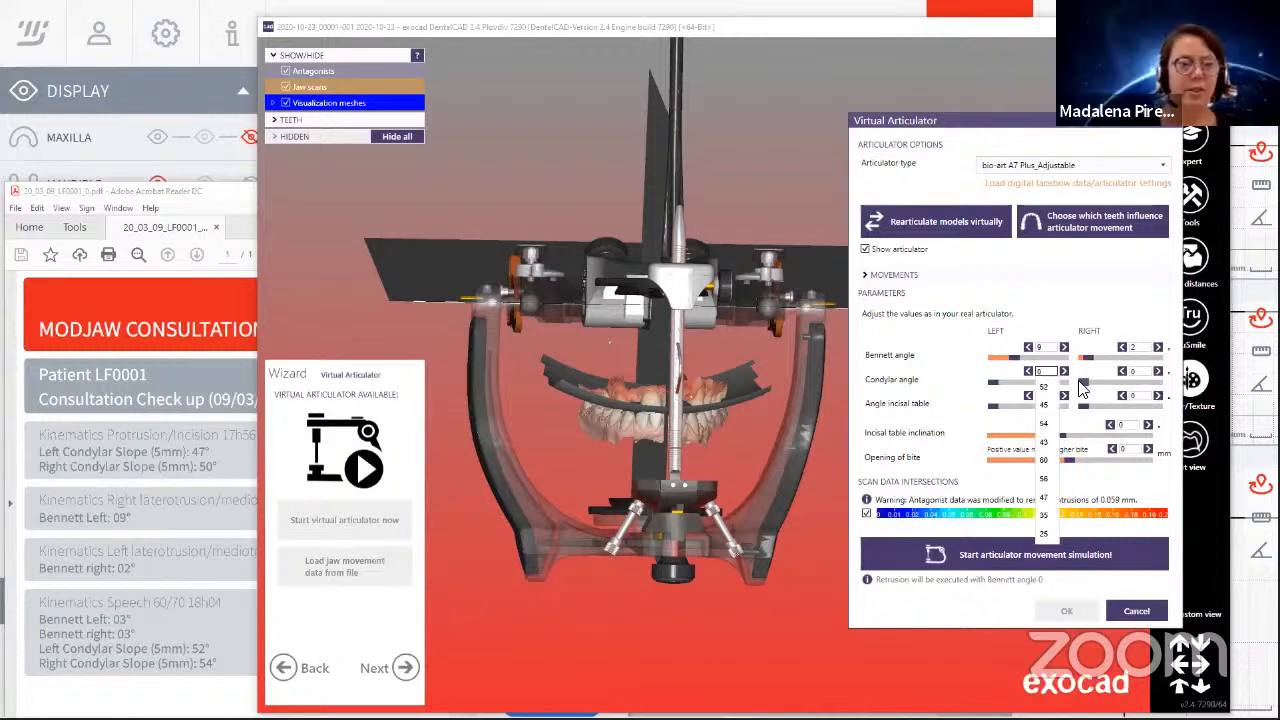
key(BackSpace)
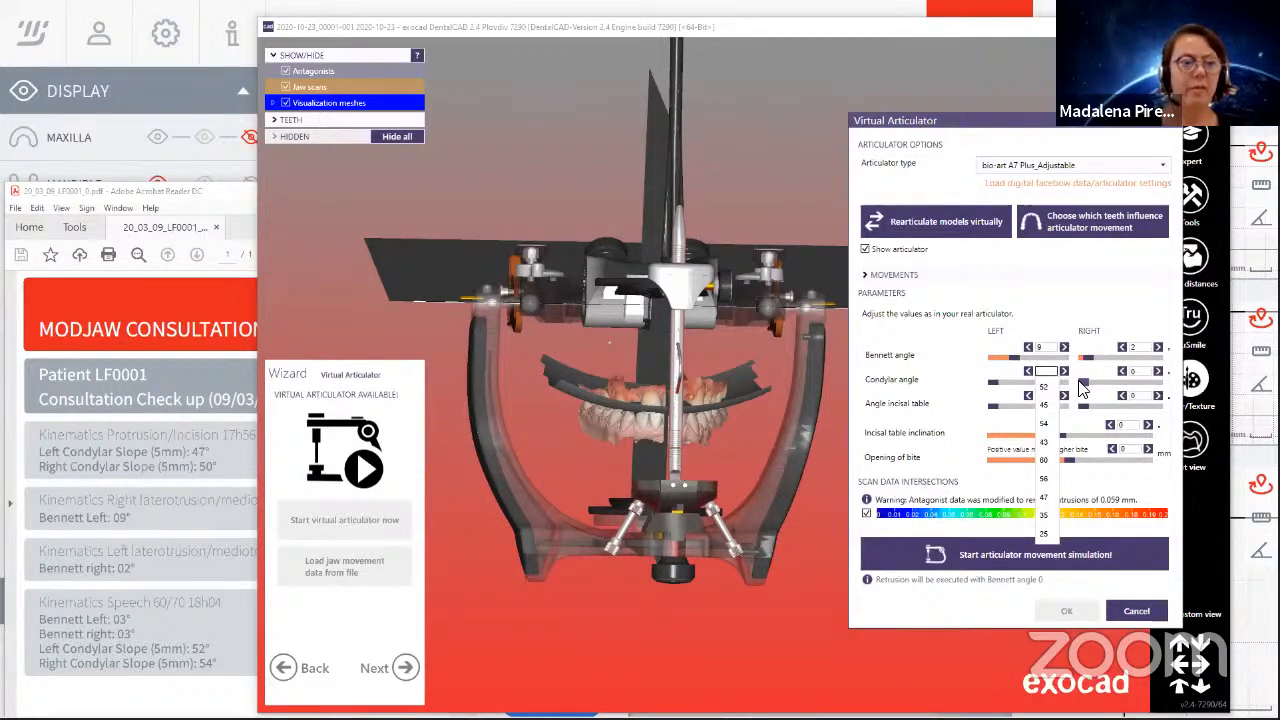
text(47)
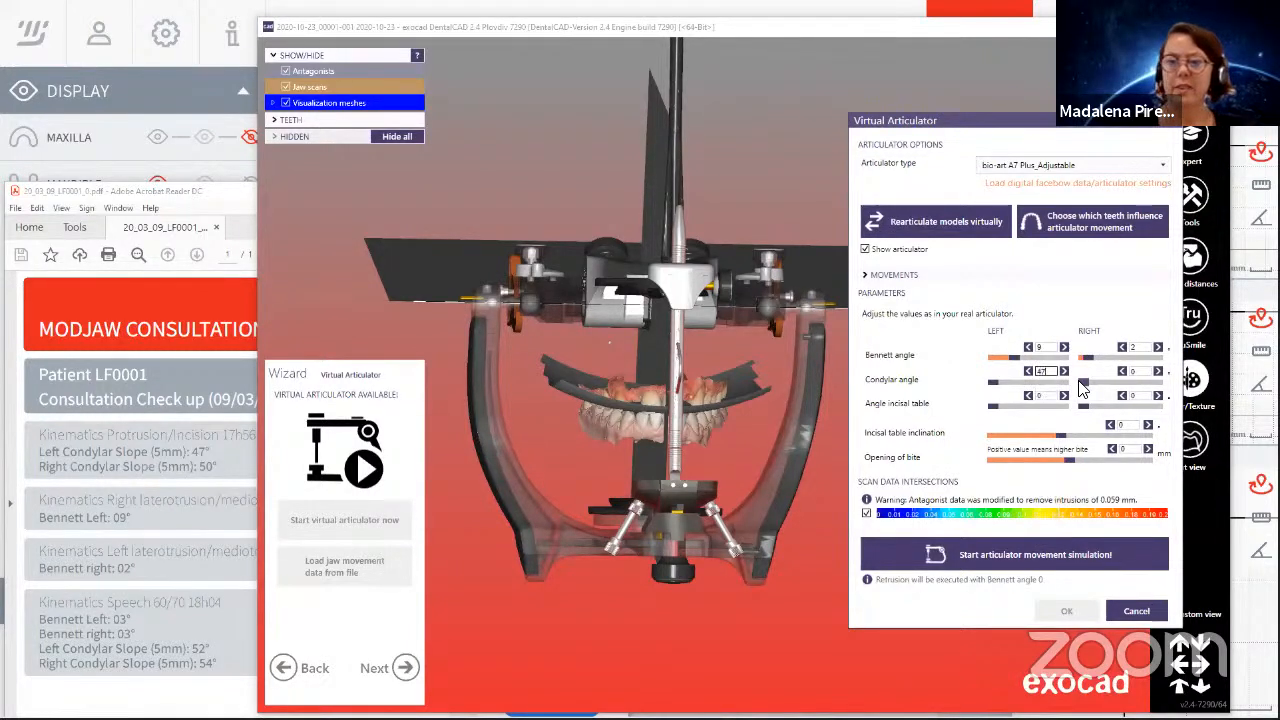
click(1141, 374)
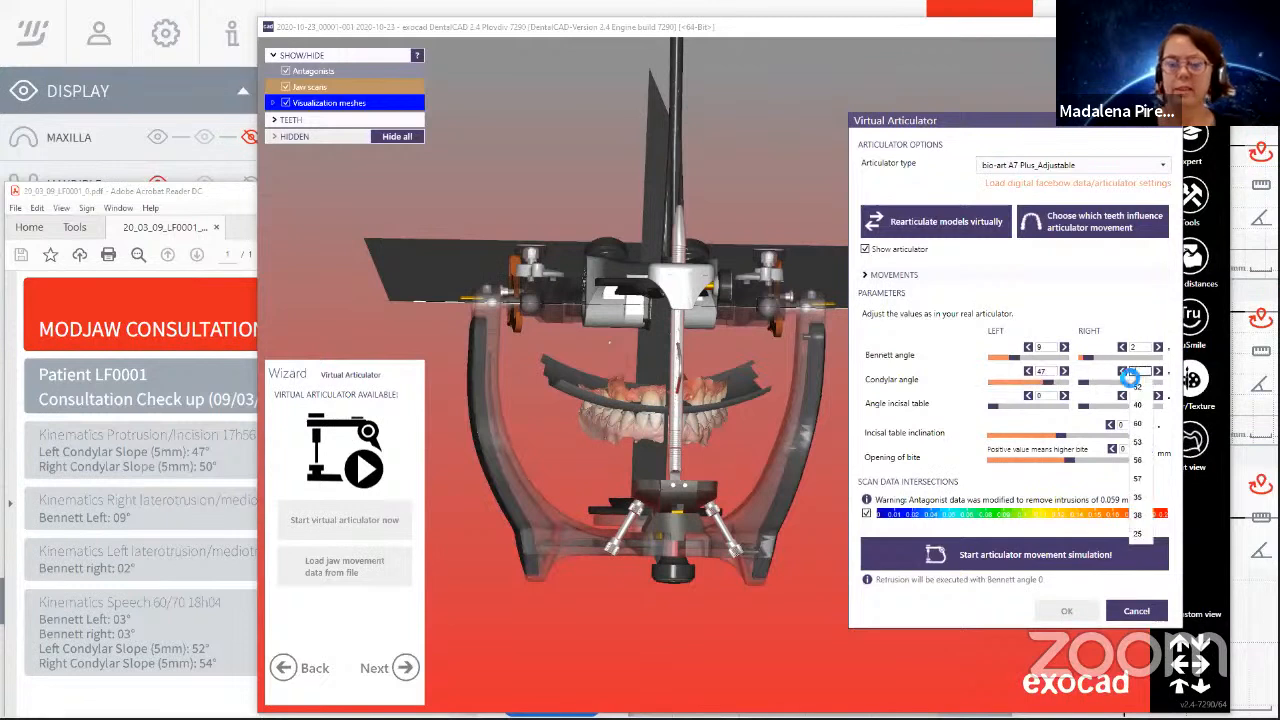
text(50)
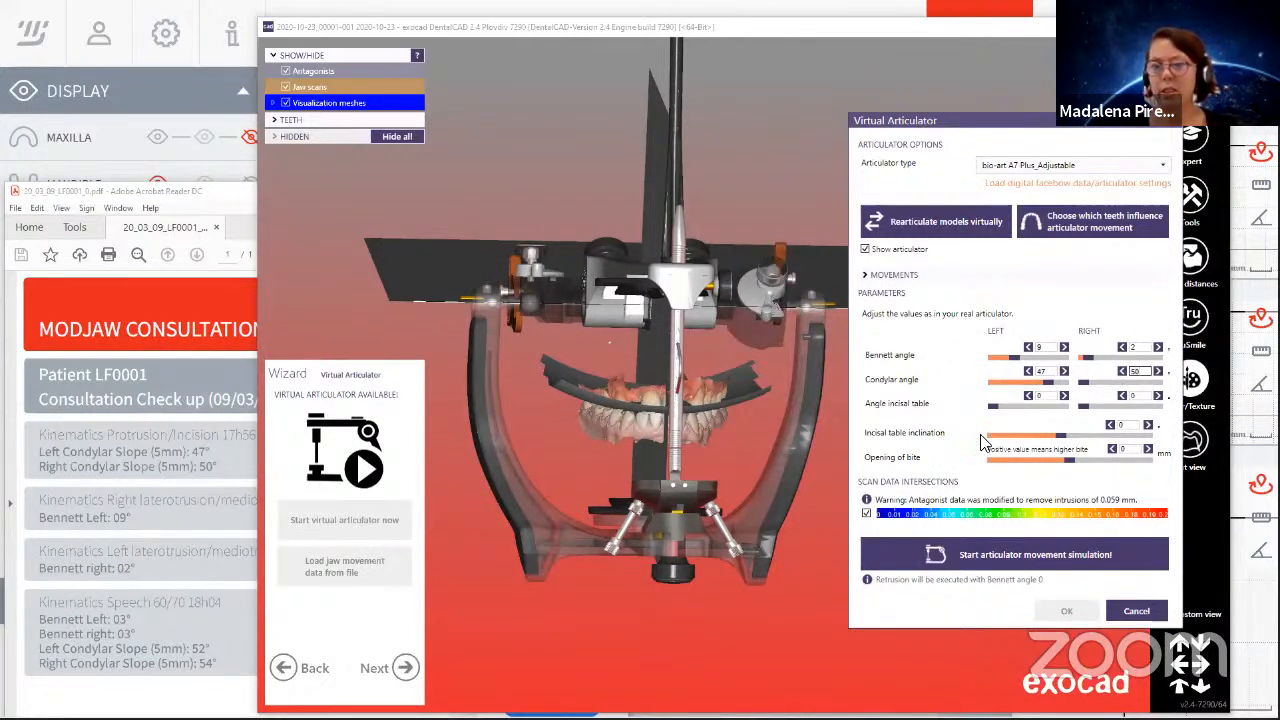
key(Return)
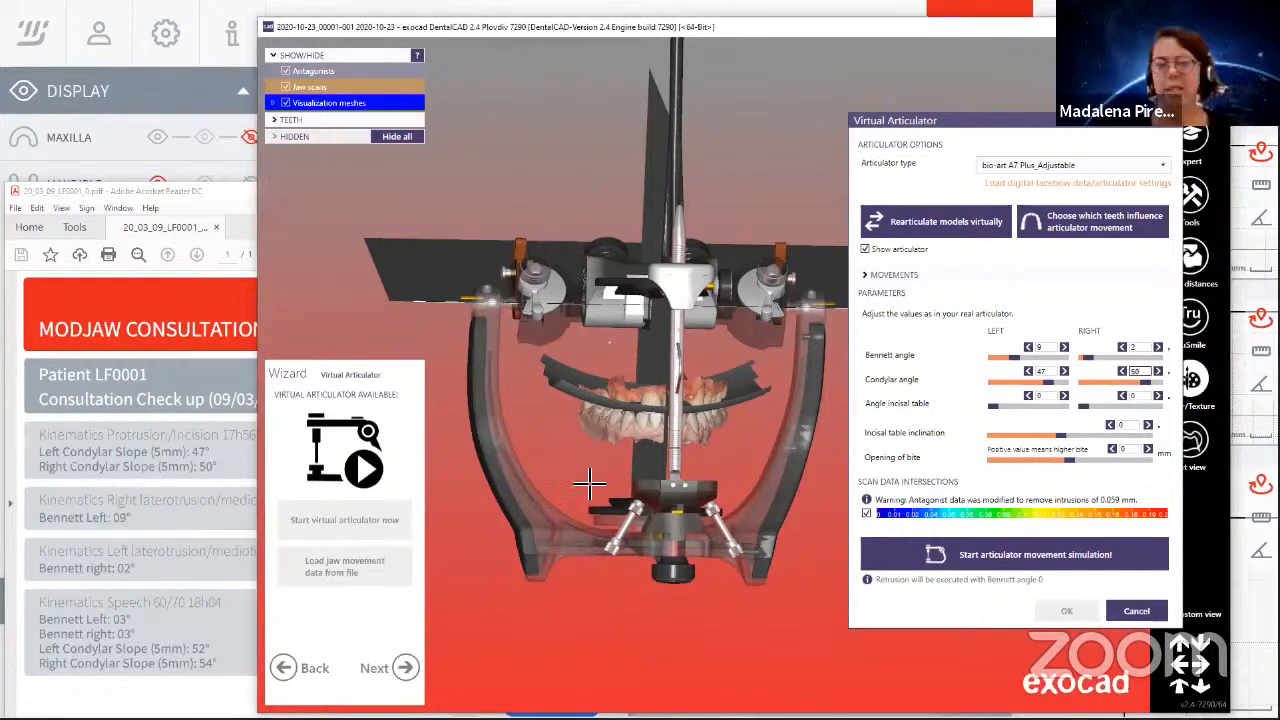
Maximize the project window, run the articulator movement simulation with the entered angles and accept it.
right_drag(577, 467, 668, 517)
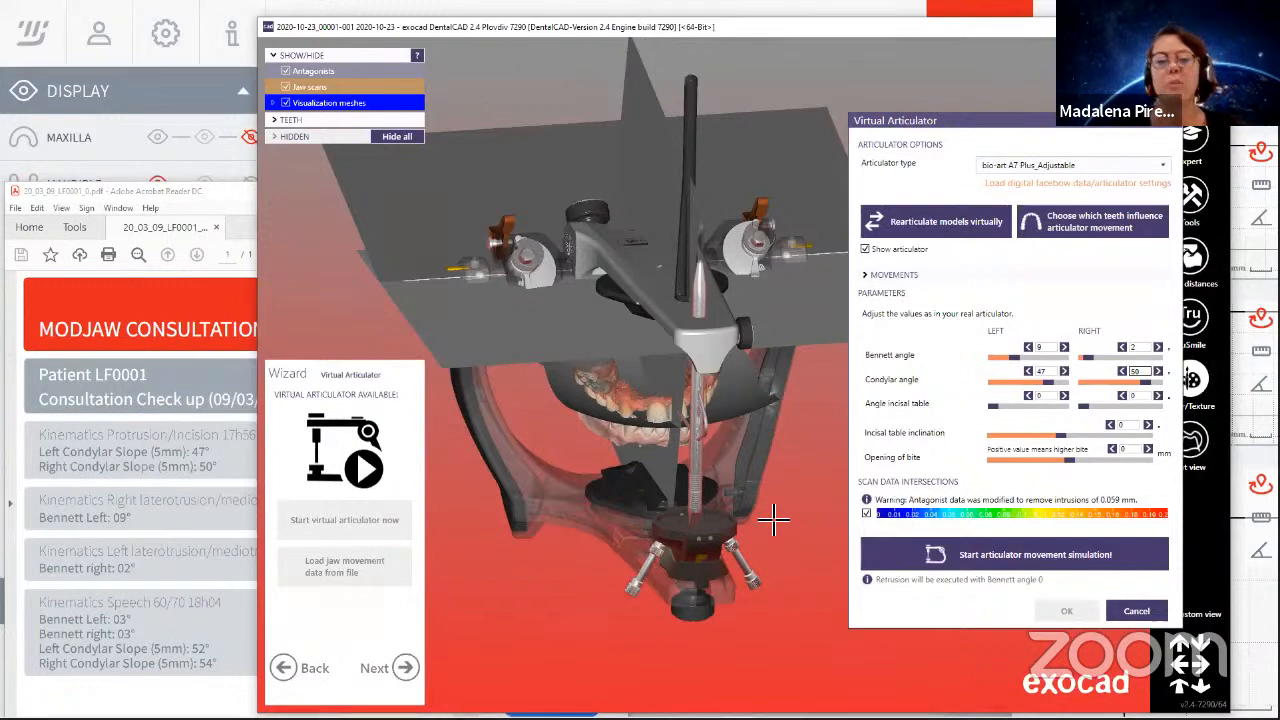
right_drag(773, 519, 566, 609)
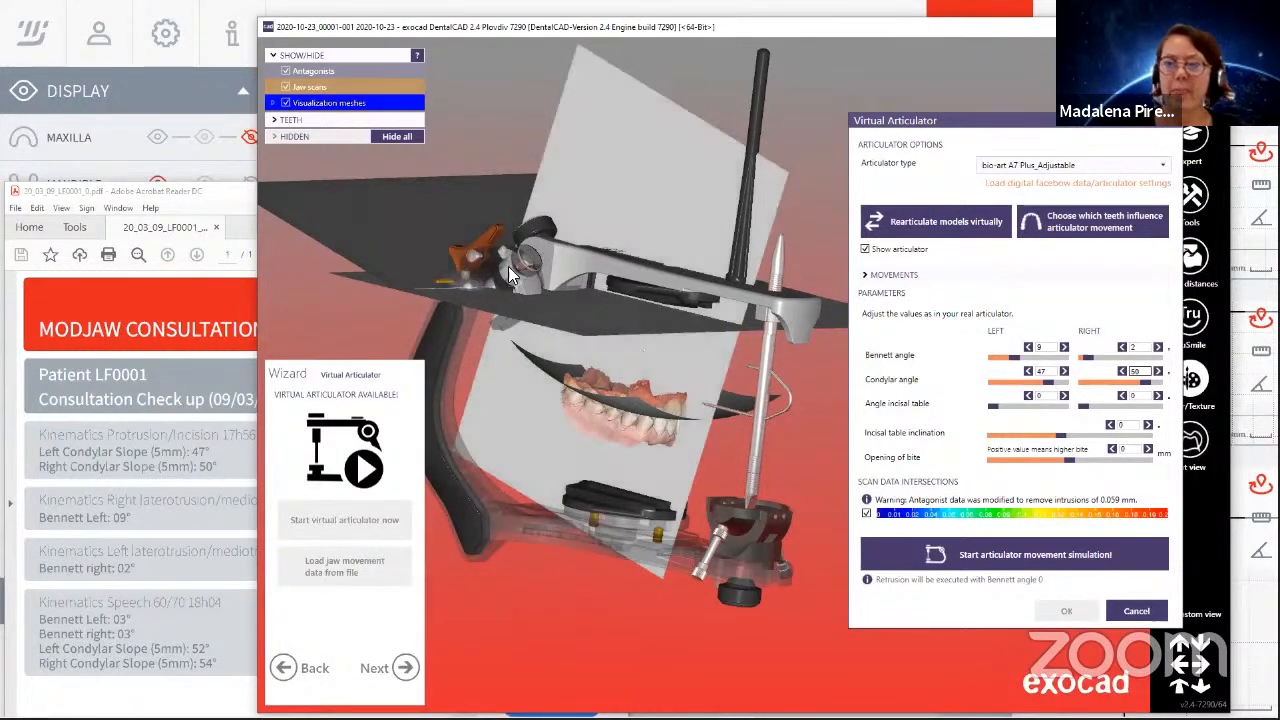
click(1184, 27)
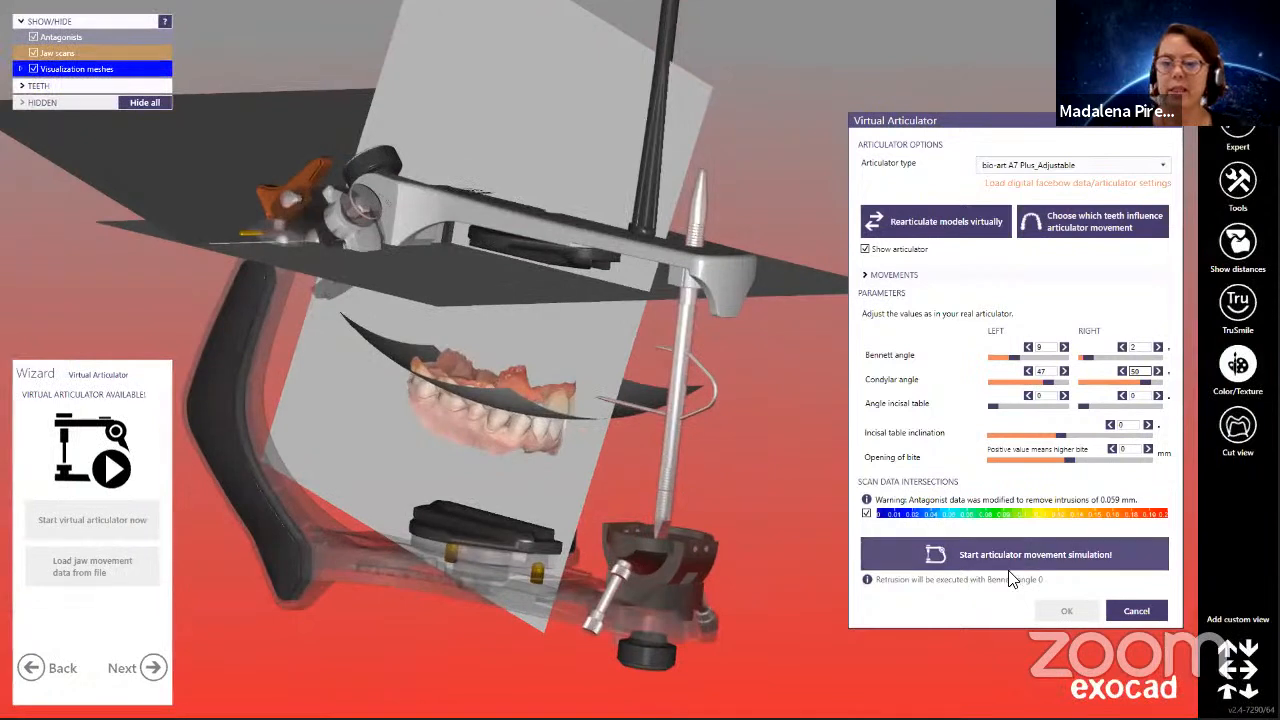
click(1012, 557)
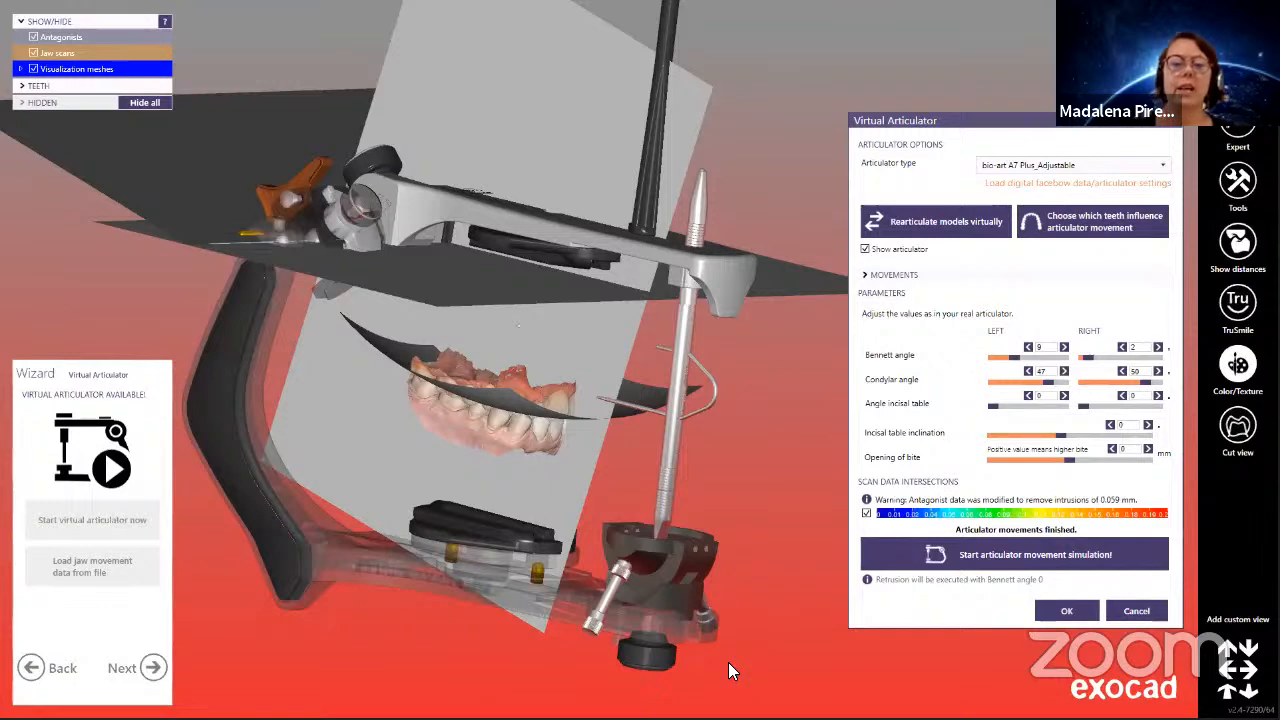
right_drag(724, 500, 755, 482)
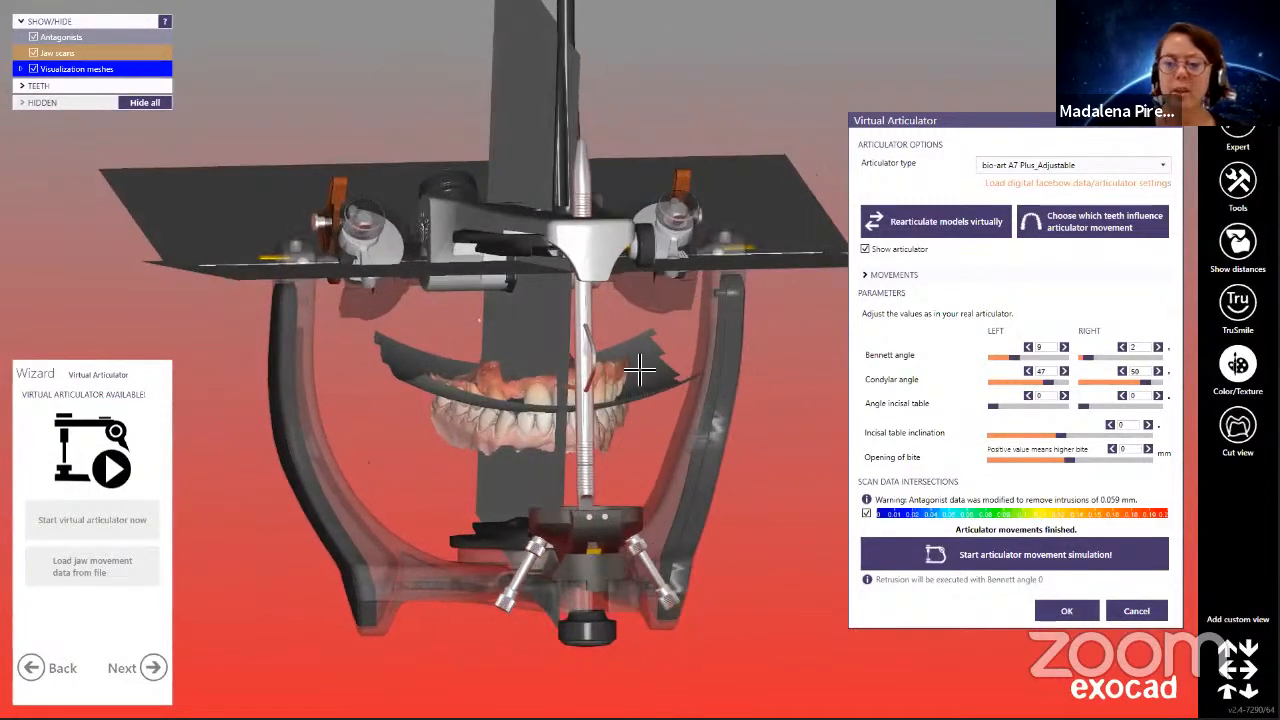
click(1075, 613)
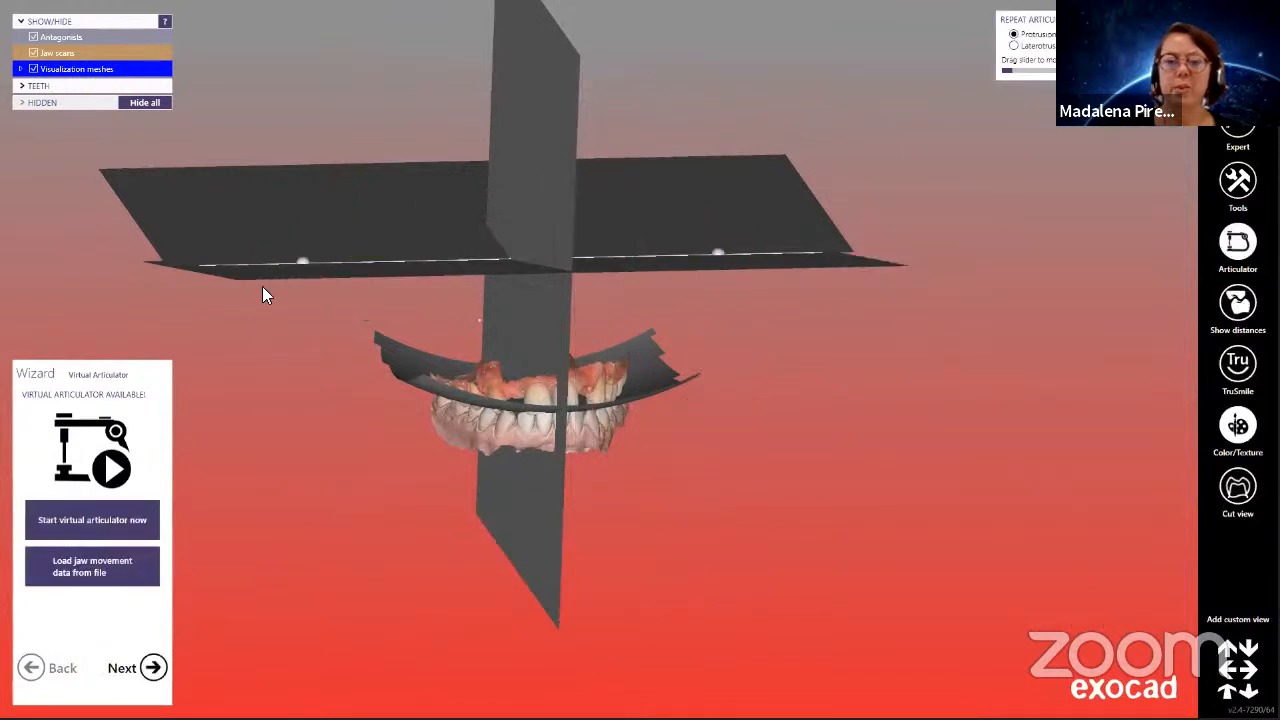
Hide the visualization meshes and replay the simulated laterotrusion movement, returning the jaw to its starting position.
click(1014, 46)
mouse_move(1006, 72)
mouse_down()
mouse_move(1072, 72)
mouse_move(1011, 72)
mouse_up()
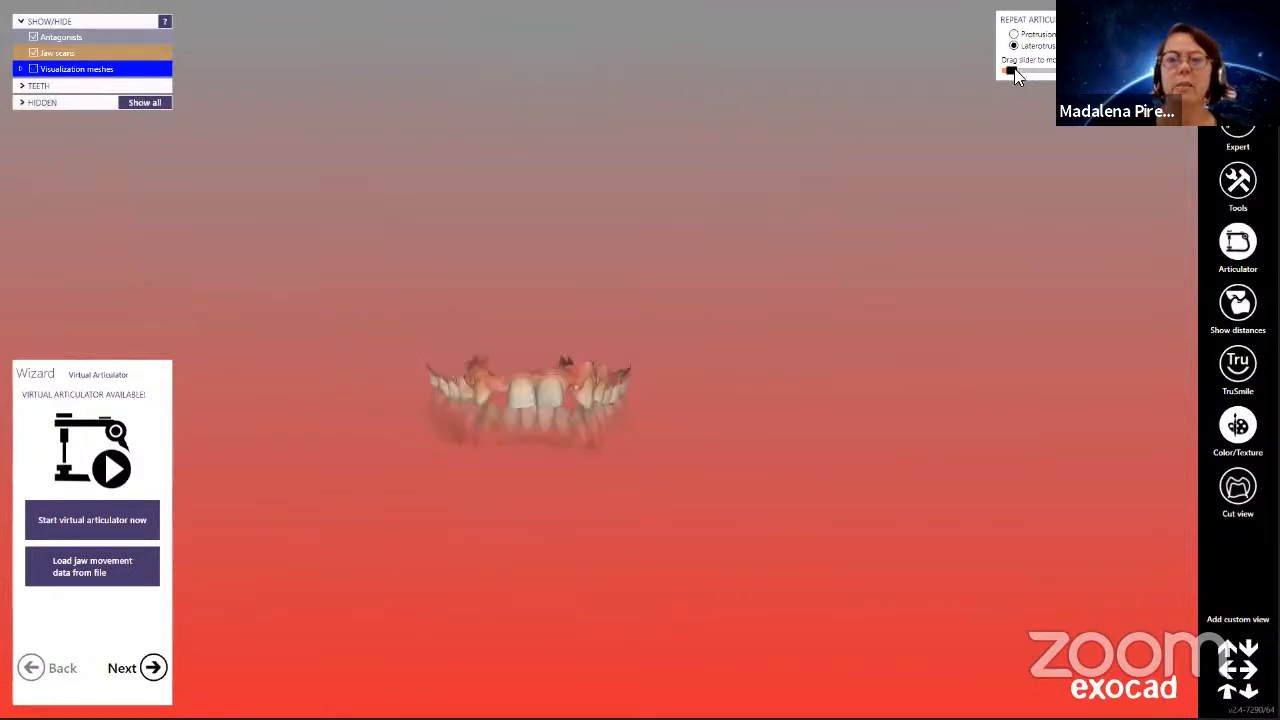
drag(1013, 70, 932, 75)
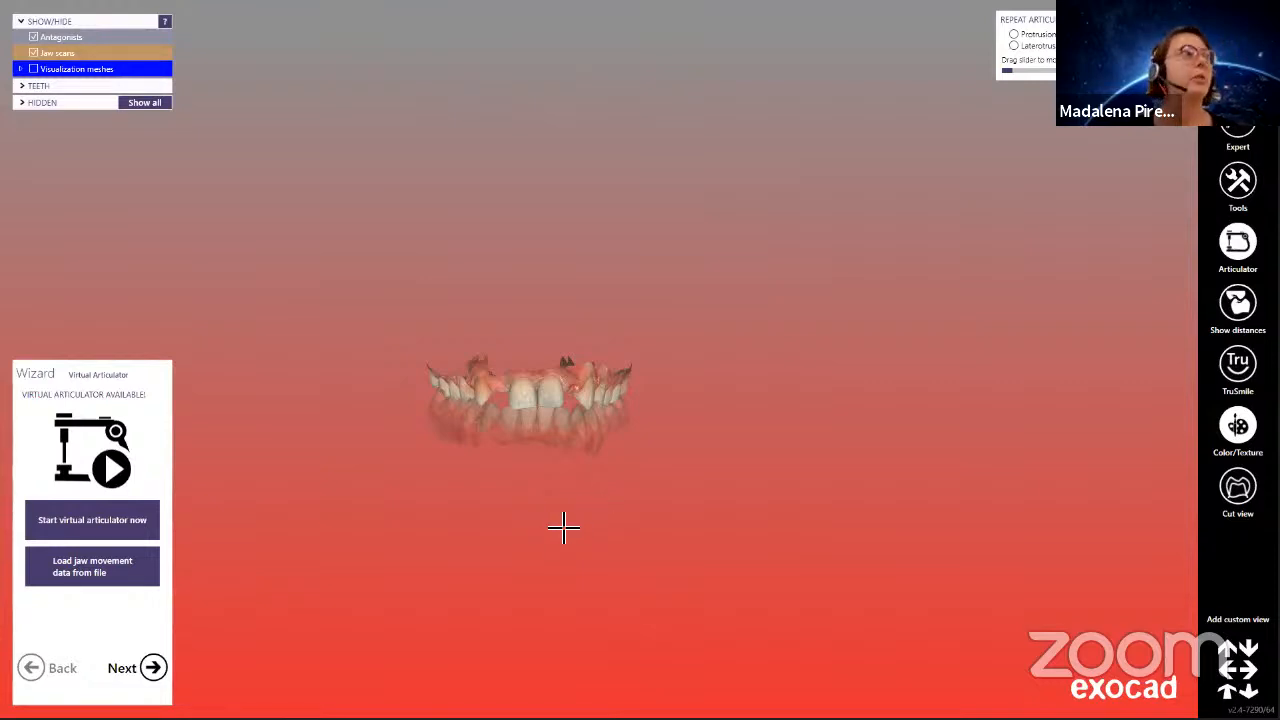
Load the recorded jaw movement data from the exocad XML file in the project's Dynamic folder.
click(114, 570)
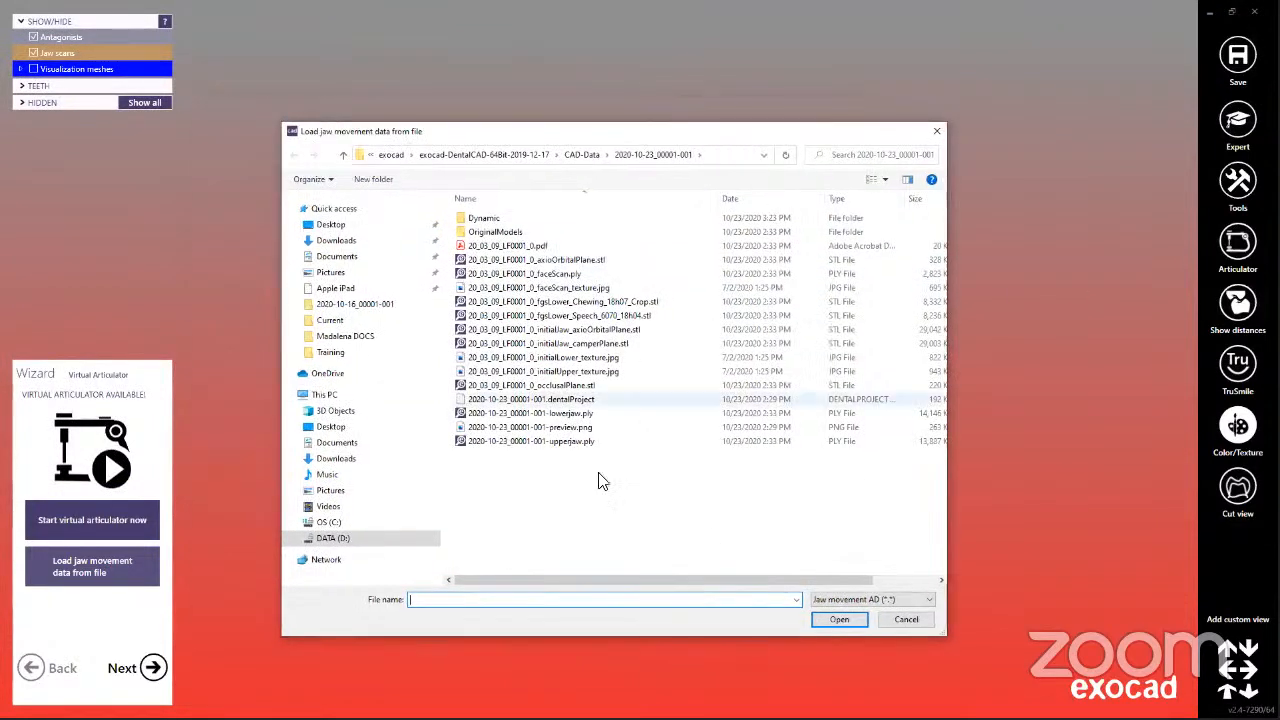
double_click(510, 221)
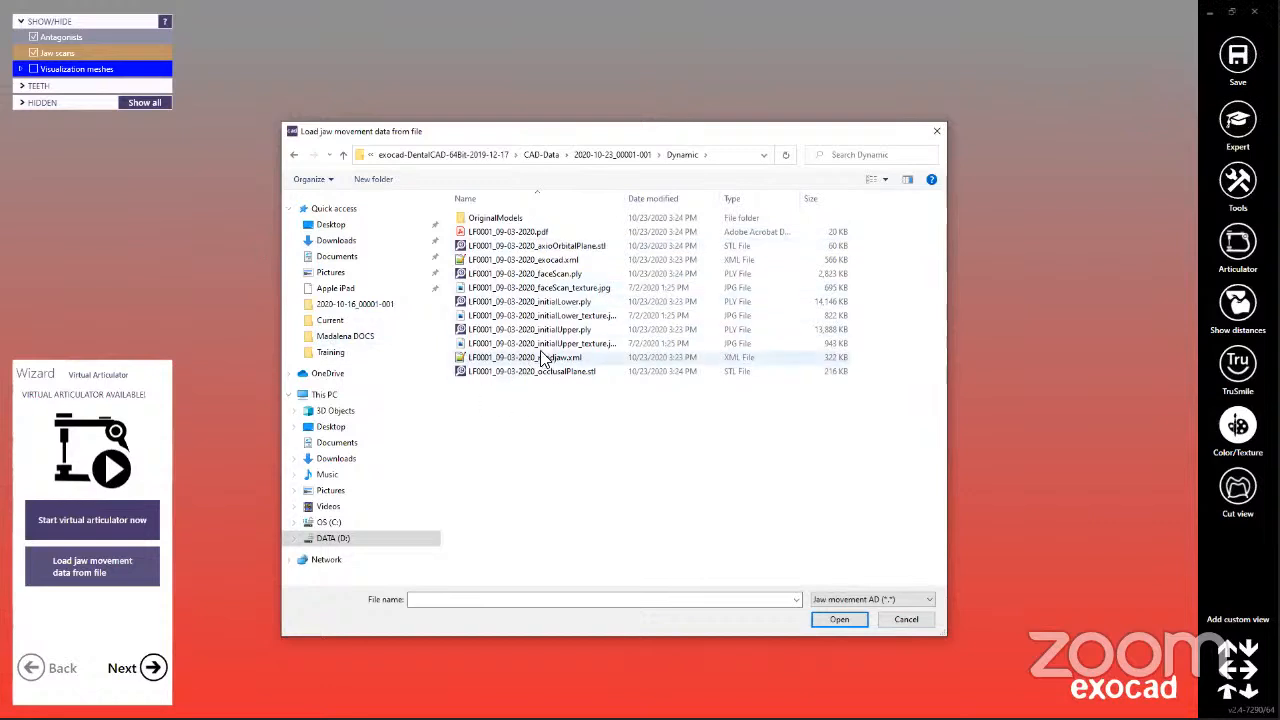
click(560, 260)
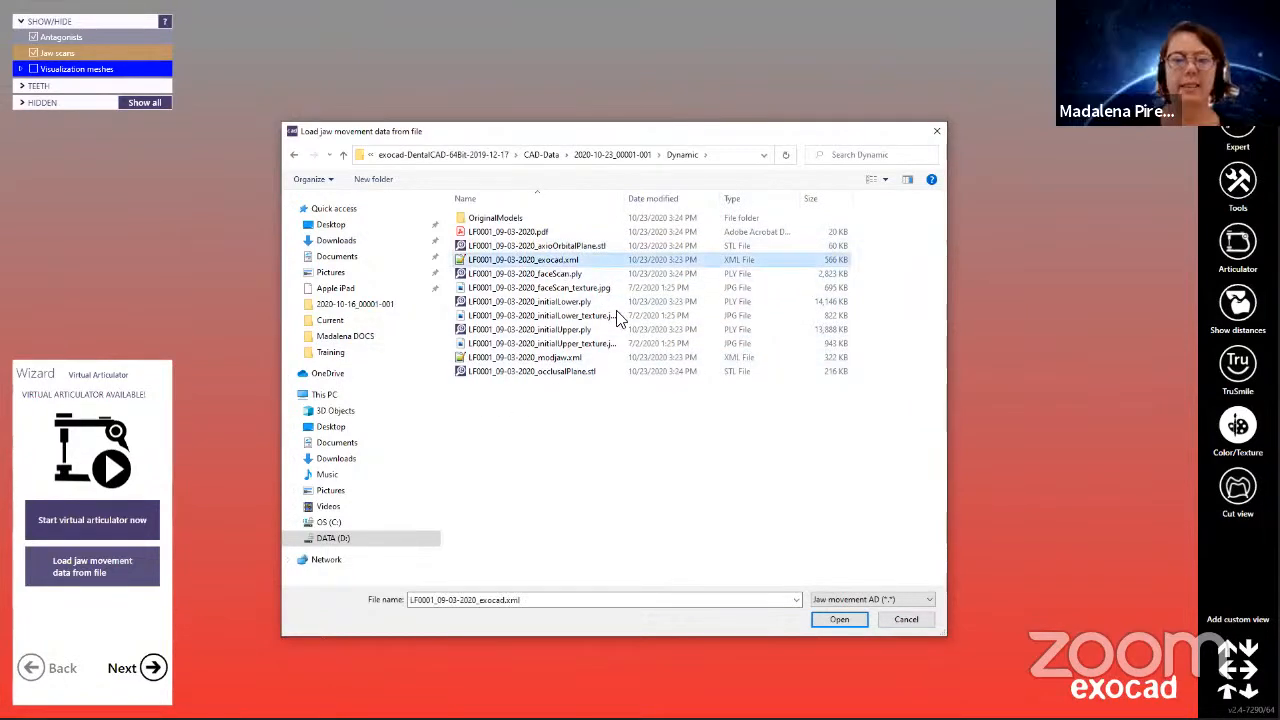
click(840, 619)
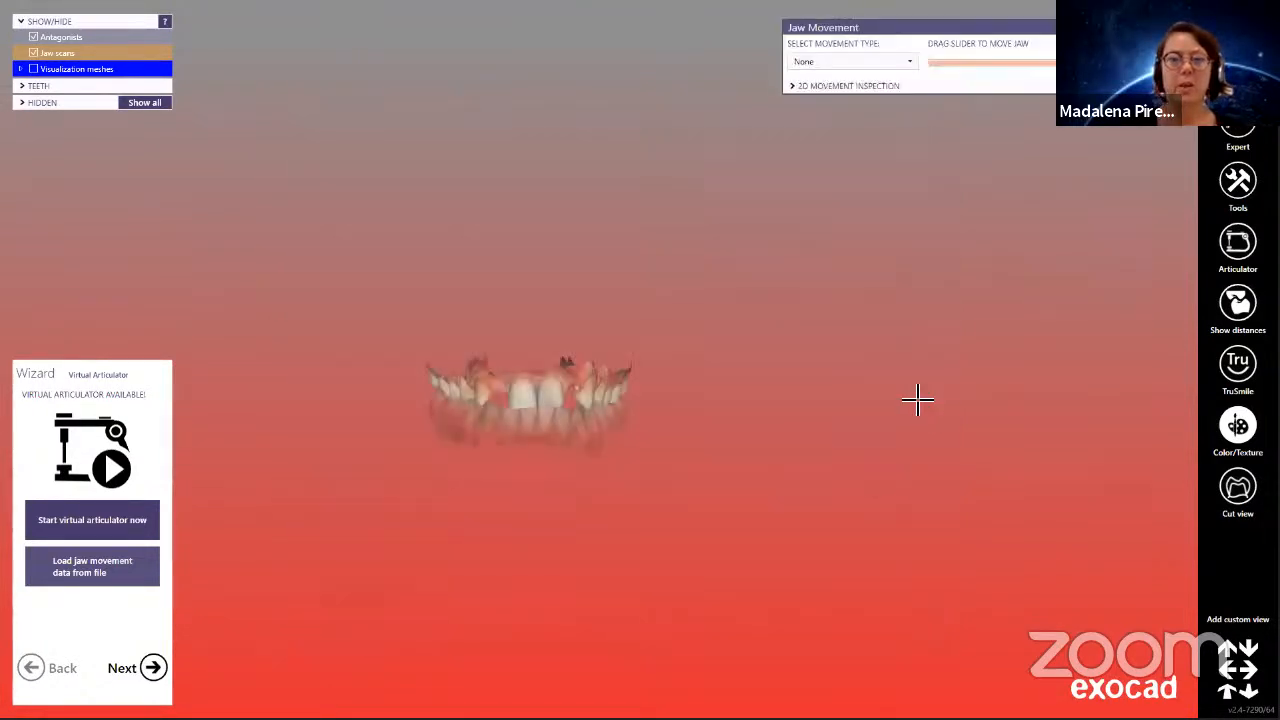
Expand the 2D movement inspection and display the curves for chewing, right and left laterotrusion, and protrusion.
click(790, 86)
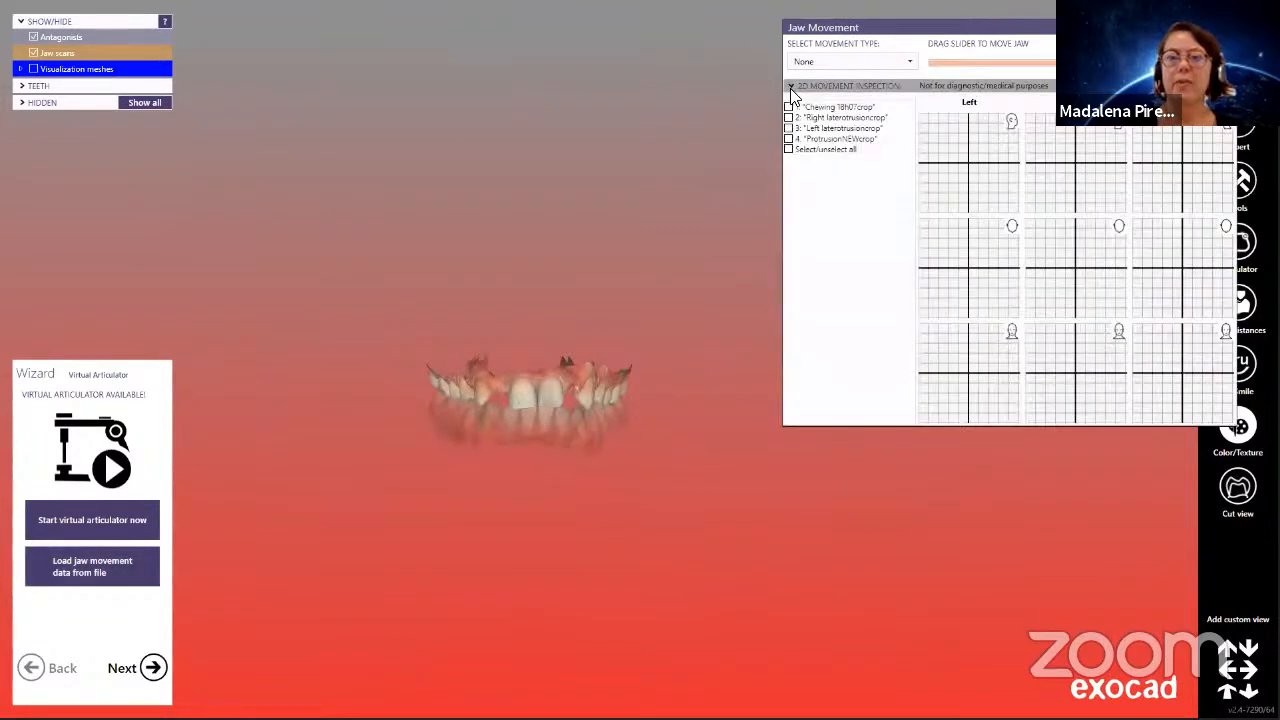
scroll(555, 372, up, 5)
right_drag(476, 346, 471, 346)
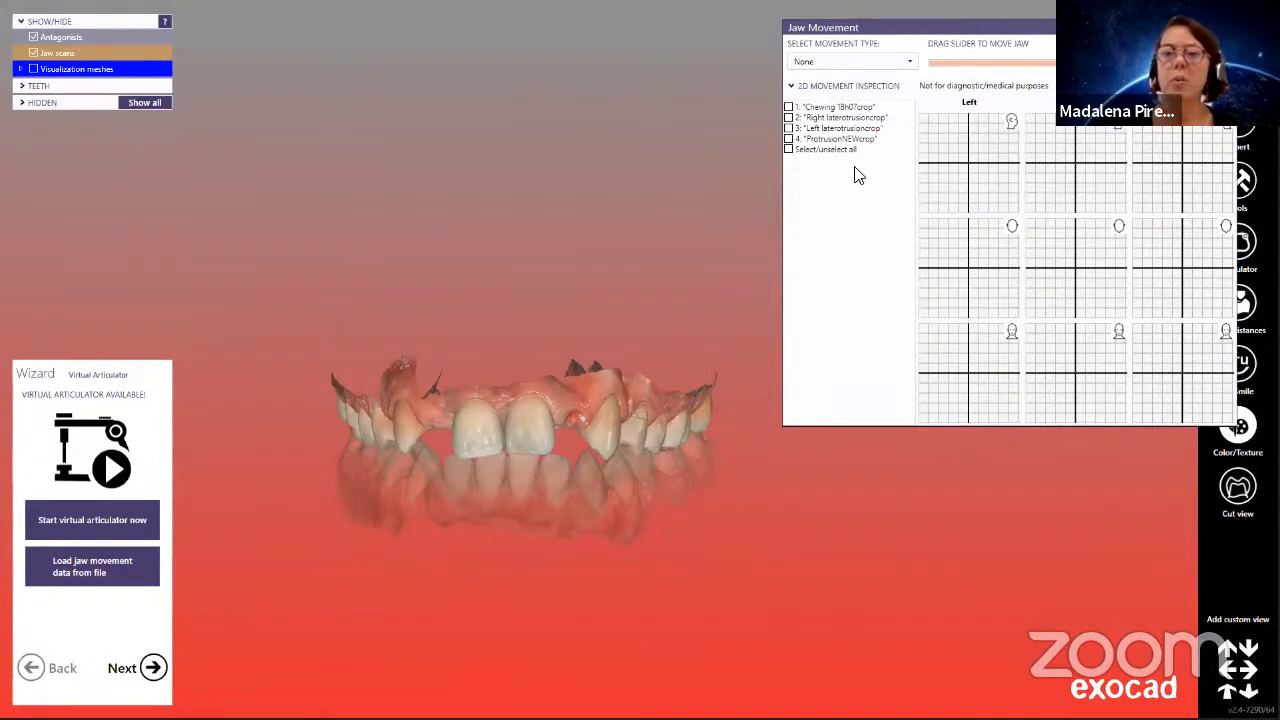
click(788, 138)
click(789, 127)
click(789, 117)
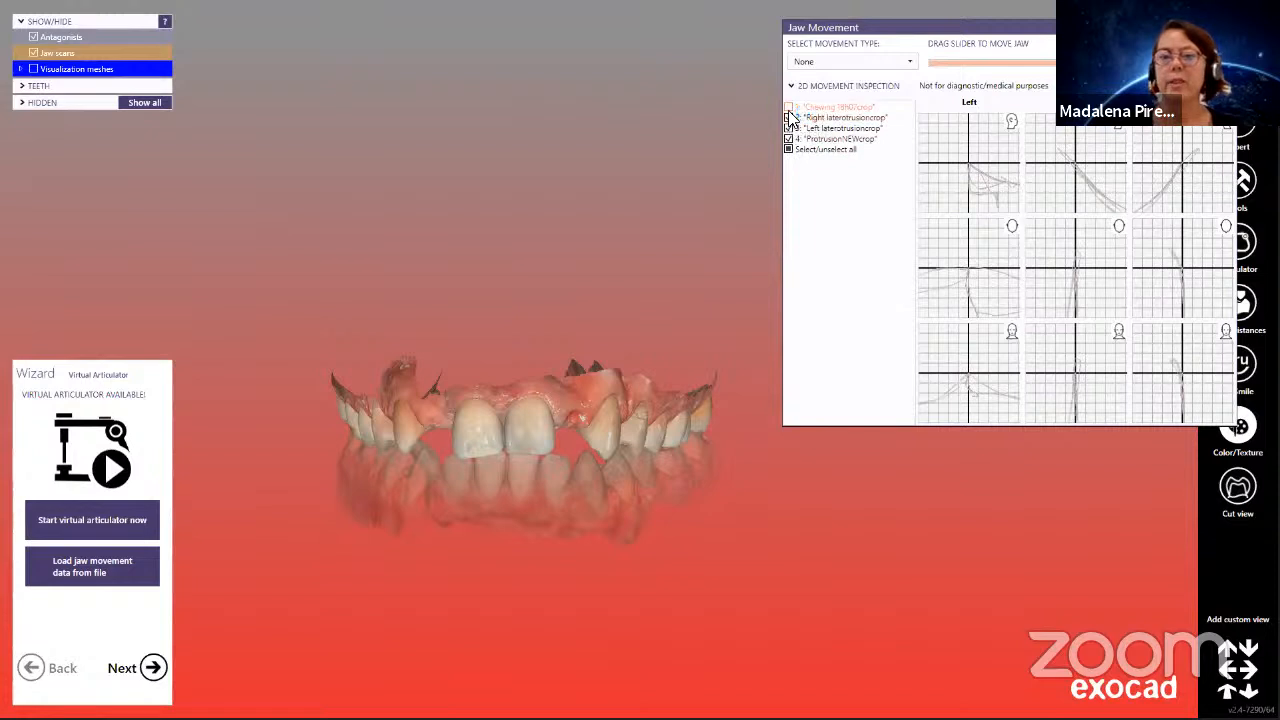
click(789, 108)
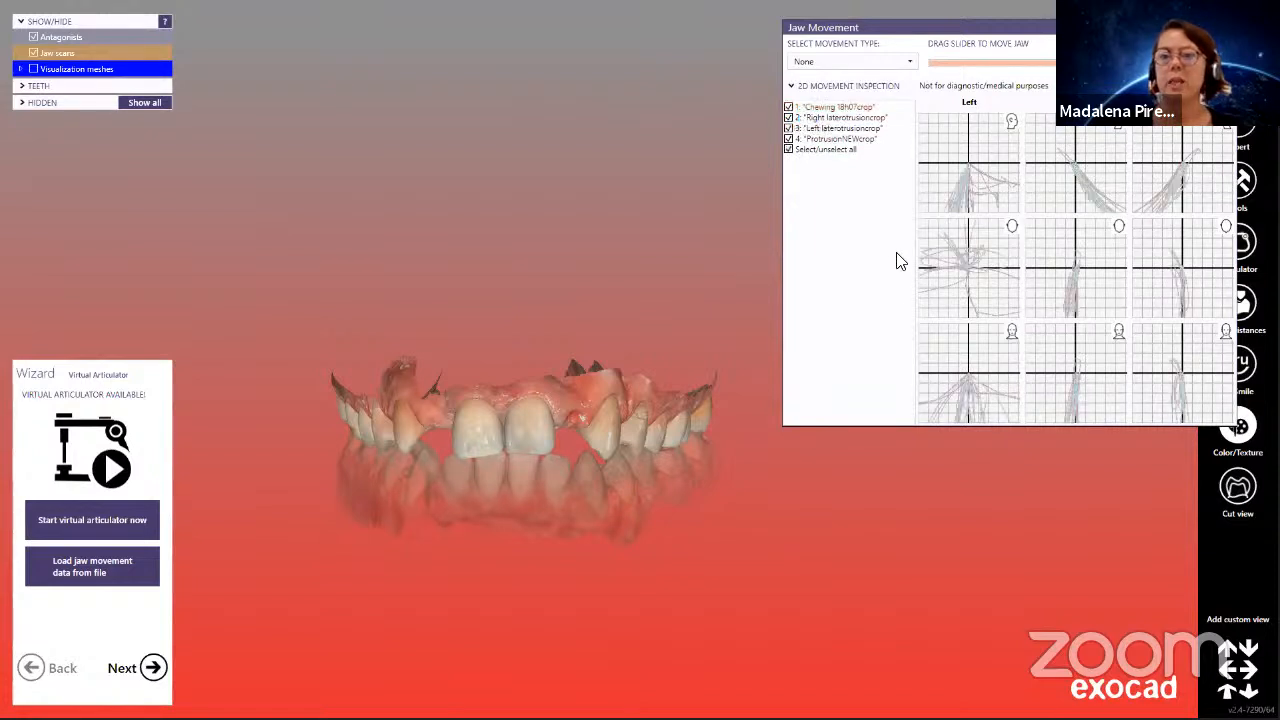
Exclude the chewing movement and compute virtual imprints with the two laterotrusion movements and the protrusion selected.
click(789, 107)
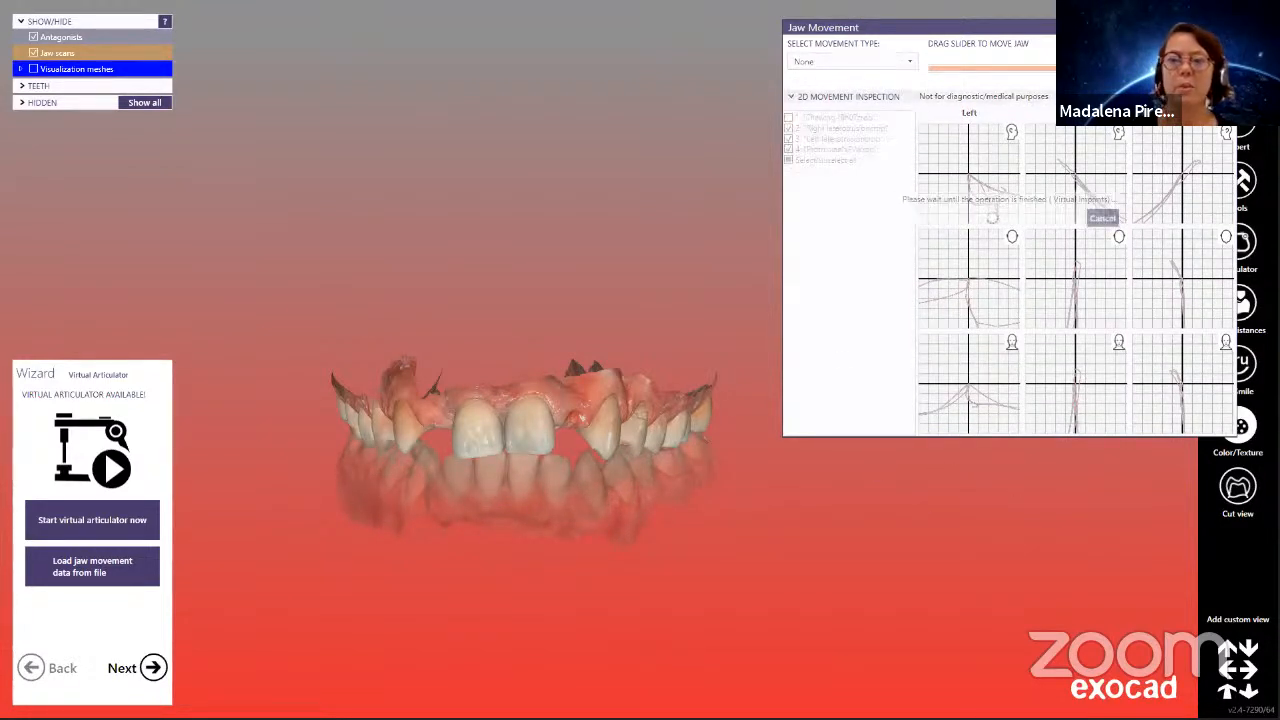
mouse_move(483, 520)
right_down()
mouse_move(462, 520)
mouse_move(478, 519)
right_up()
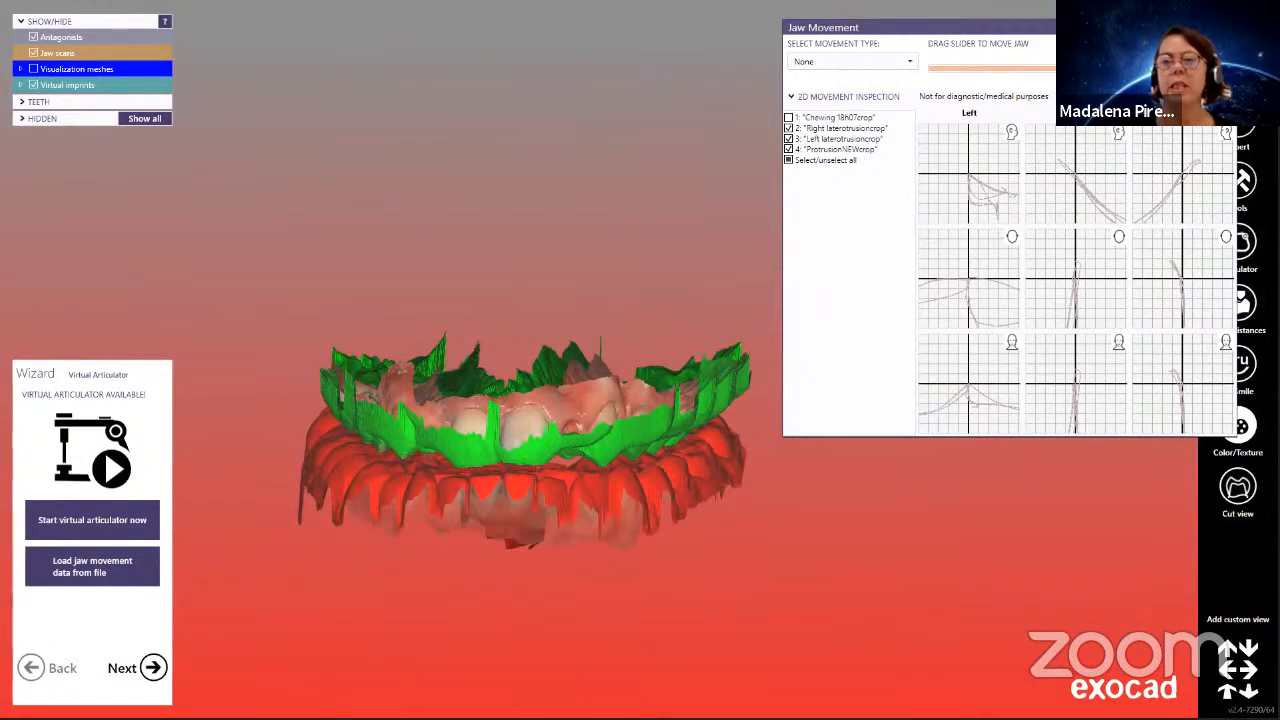
key(ctrl+z)
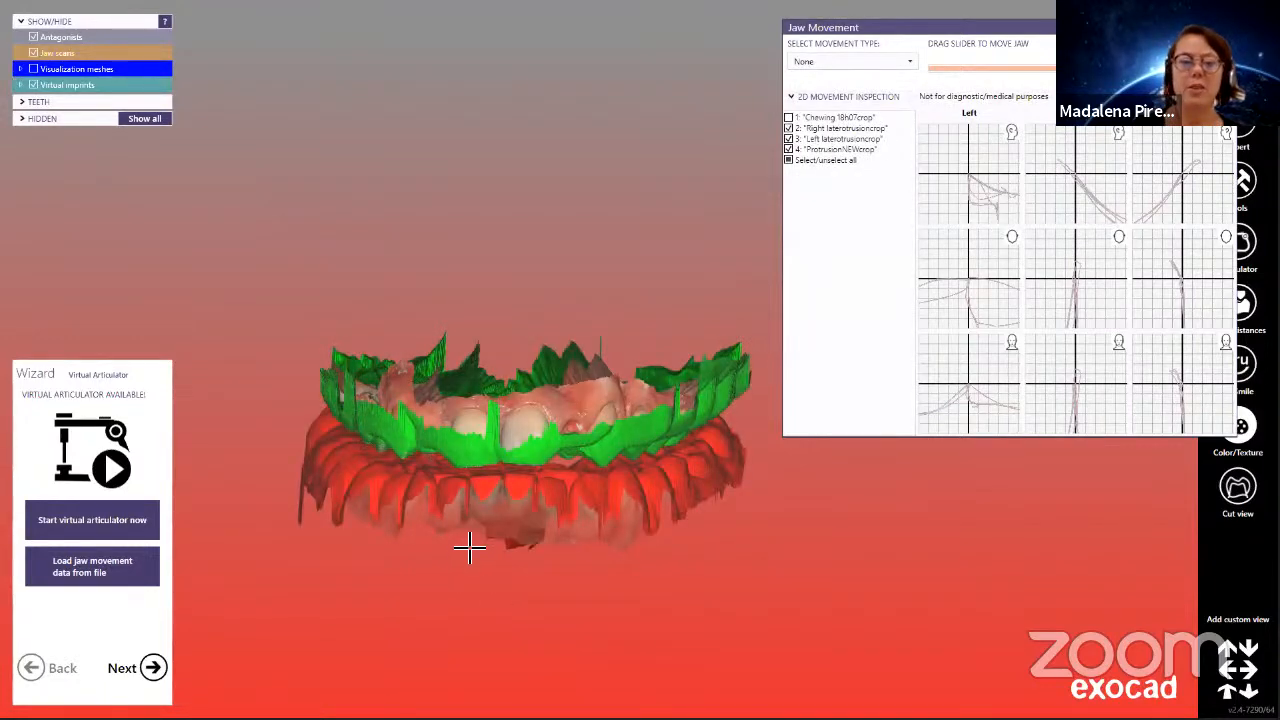
Examine the virtual imprints around the upper and lower arches from several angles, and hide them.
right_drag(470, 548, 434, 537)
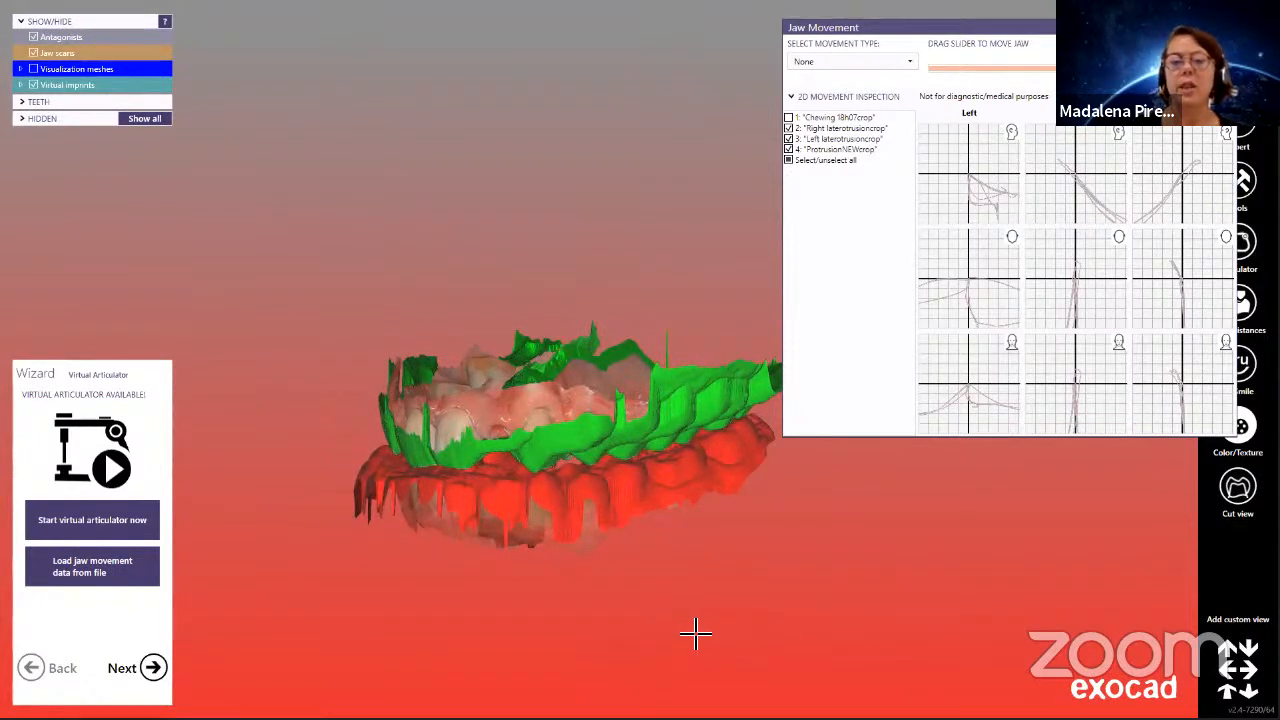
right_drag(534, 623, 546, 626)
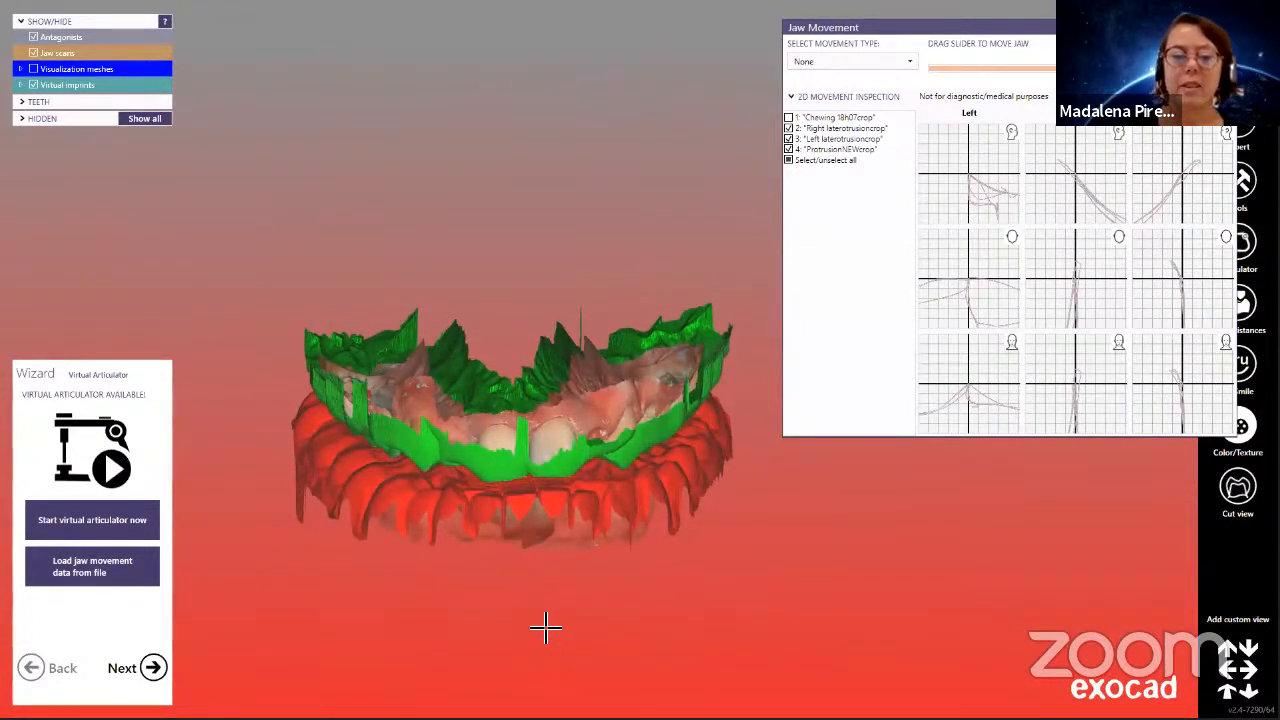
click(35, 85)
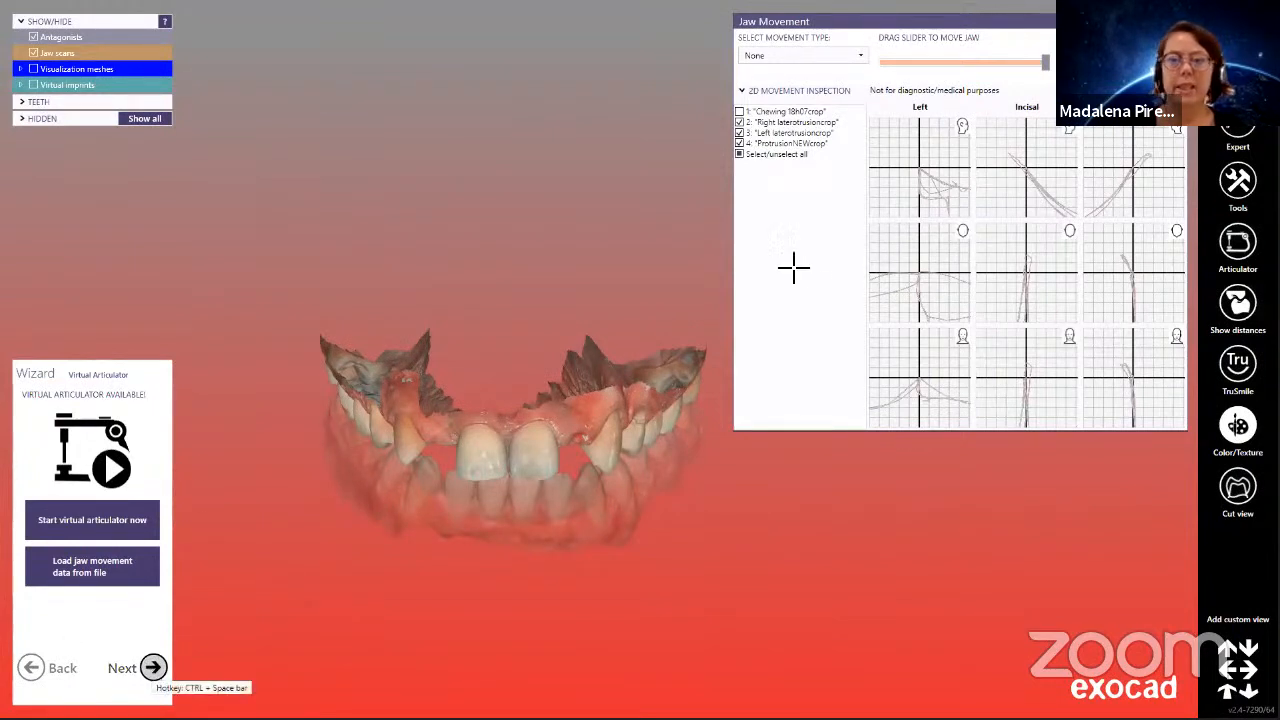
Skip the Smile Creator and place the generic library tooth models for teeth 13-23 by marking the distal contact points of 13 and 23.
click(152, 667)
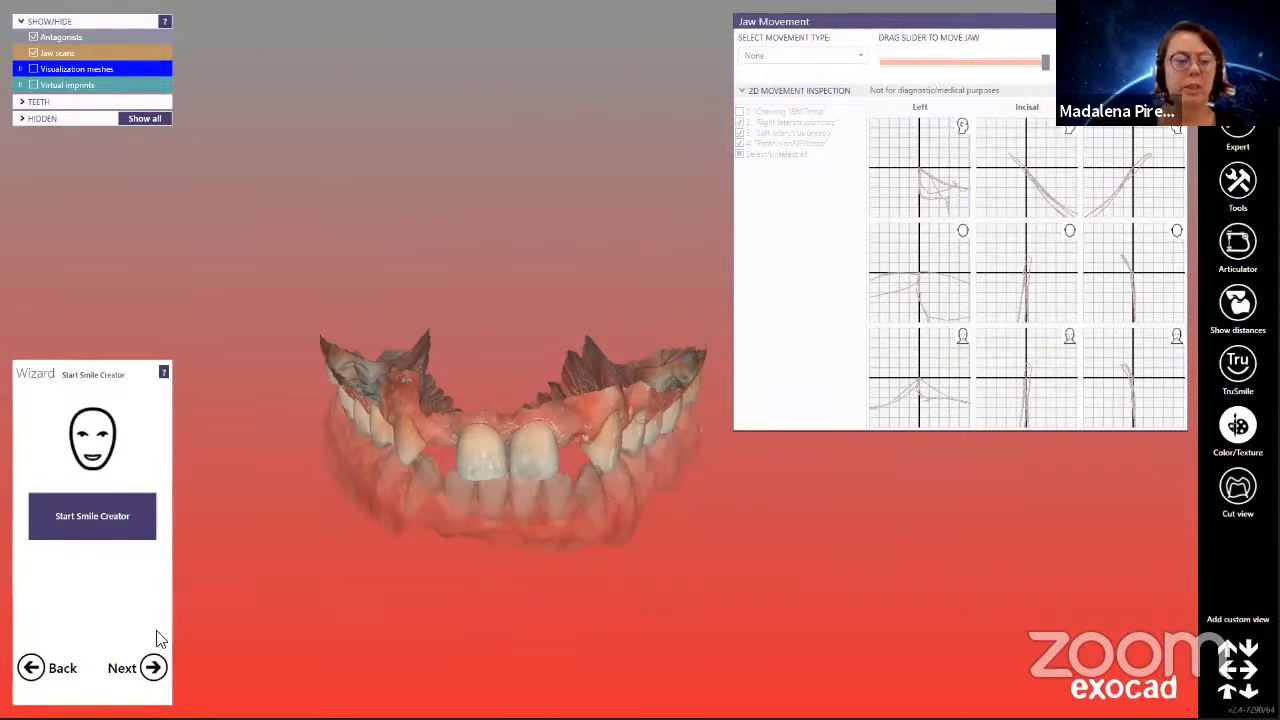
click(153, 667)
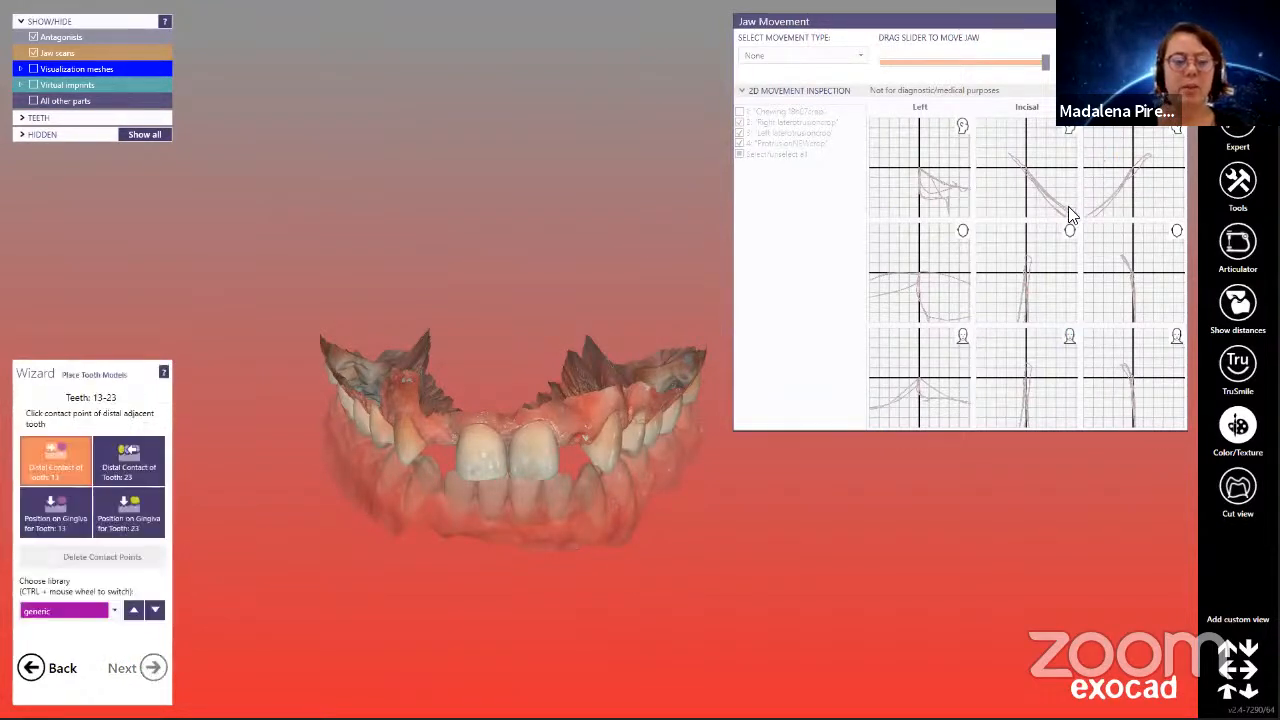
click(398, 445)
mouse_move(489, 554)
right_down()
mouse_move(510, 548)
mouse_move(498, 550)
right_up()
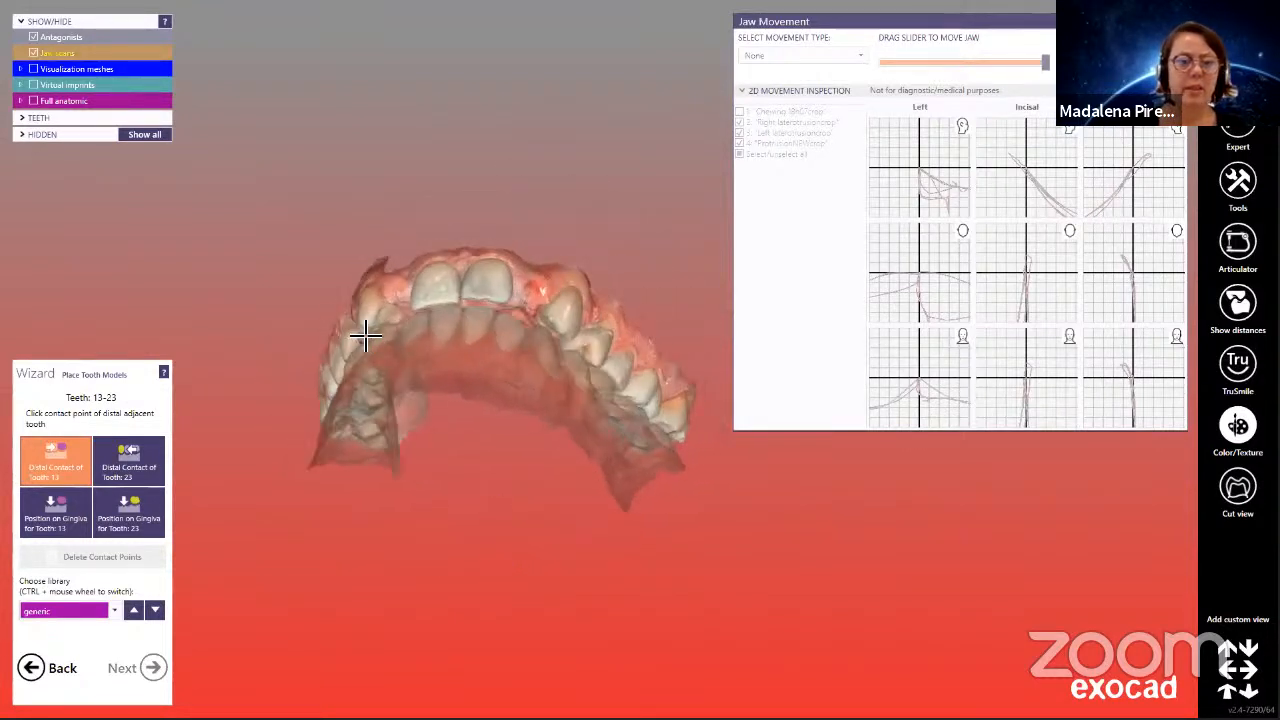
click(366, 331)
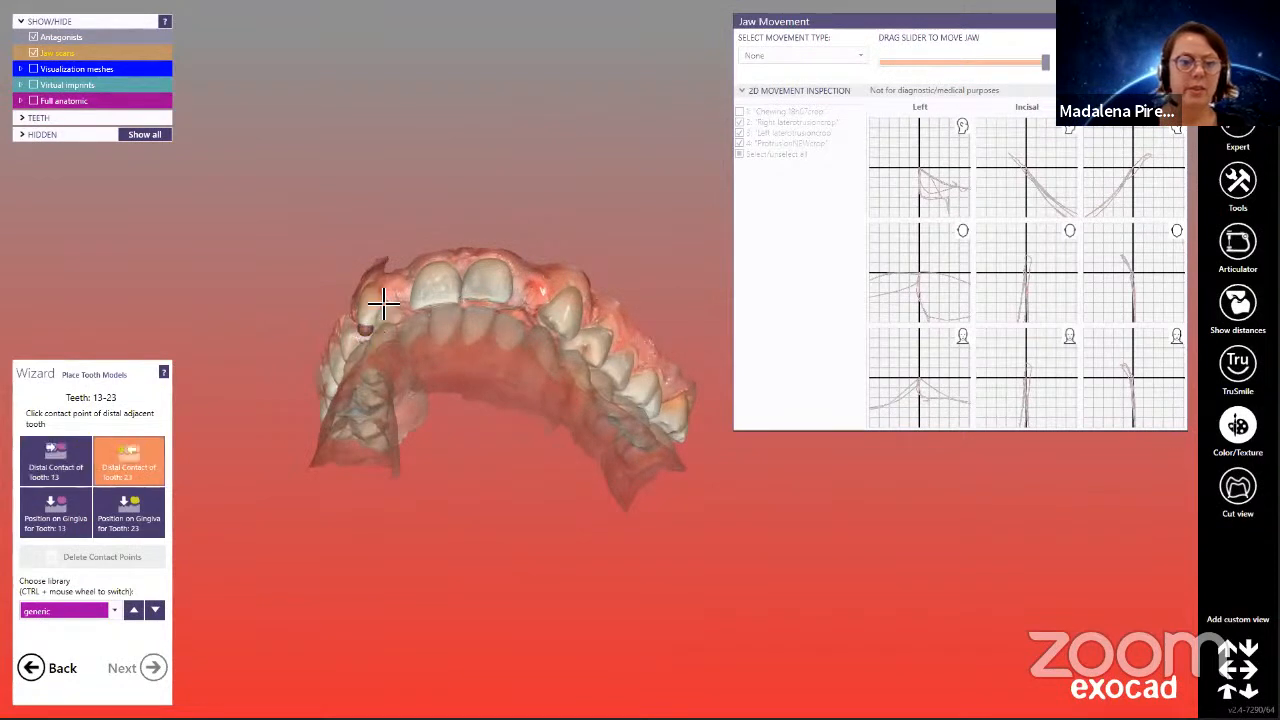
click(577, 342)
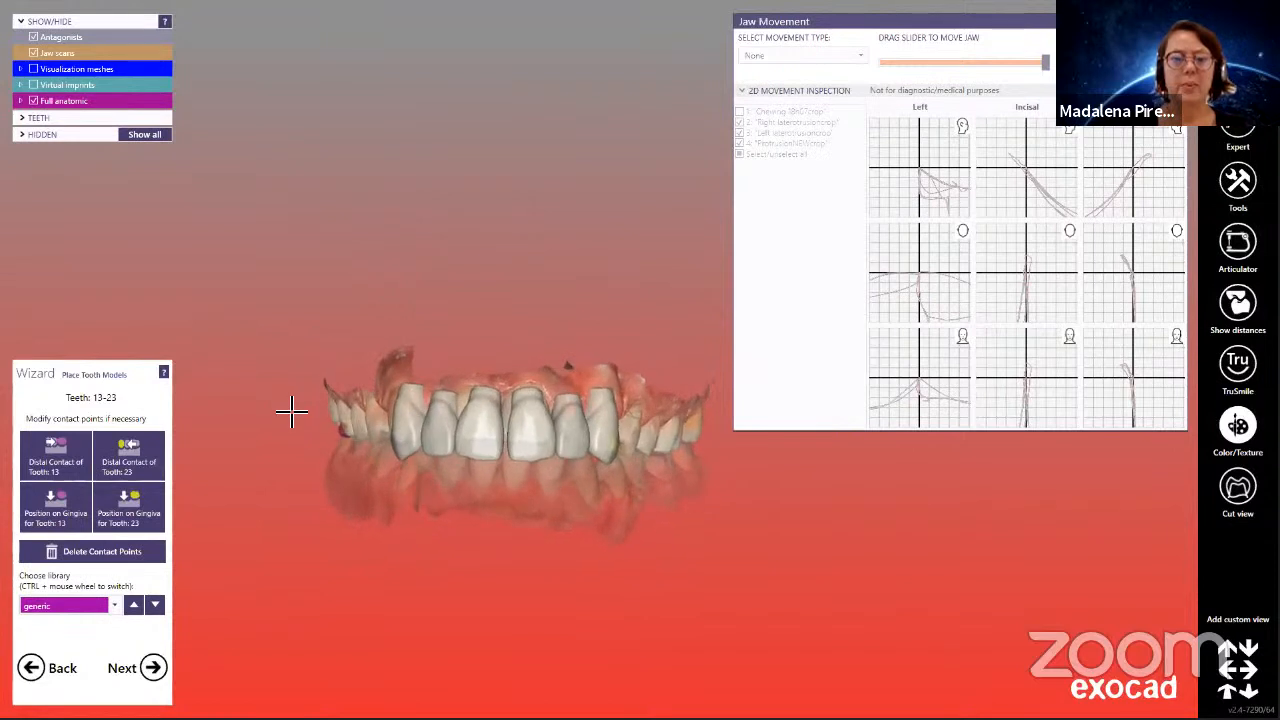
Close the jaw movement window, switch to expert mode and start adding a mesh with Face scan as the mesh type.
click(1179, 21)
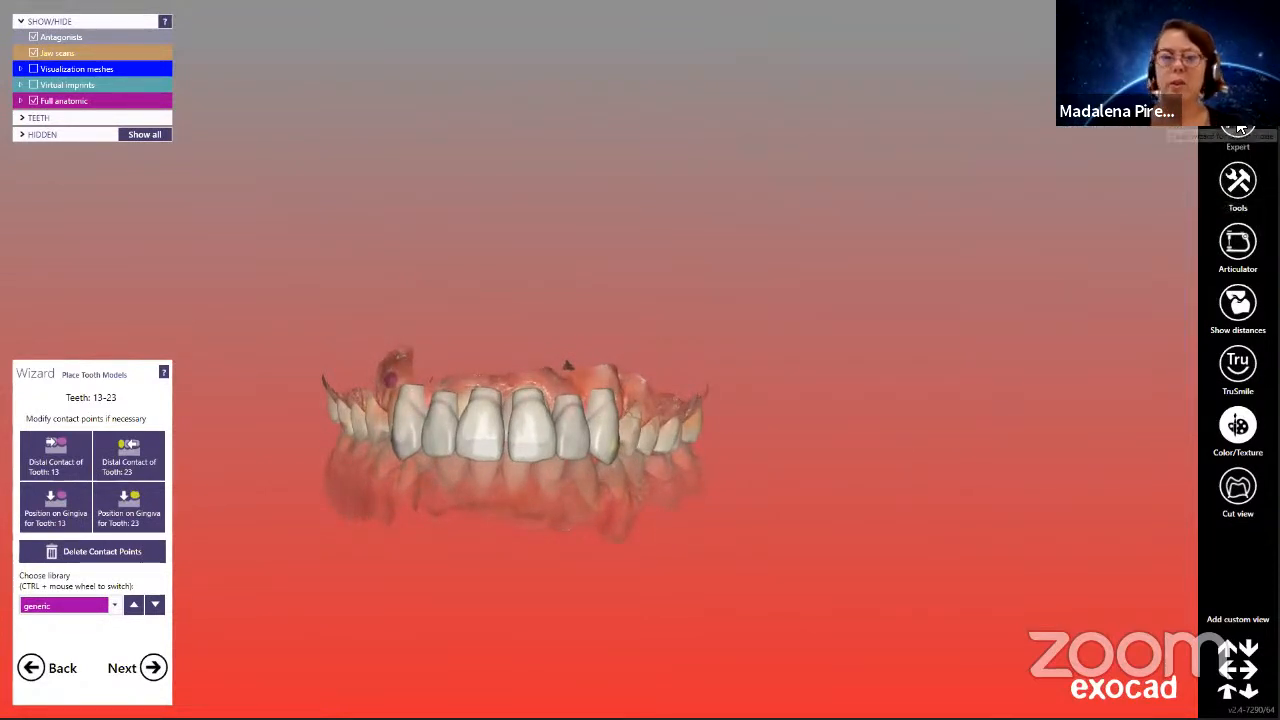
click(1240, 183)
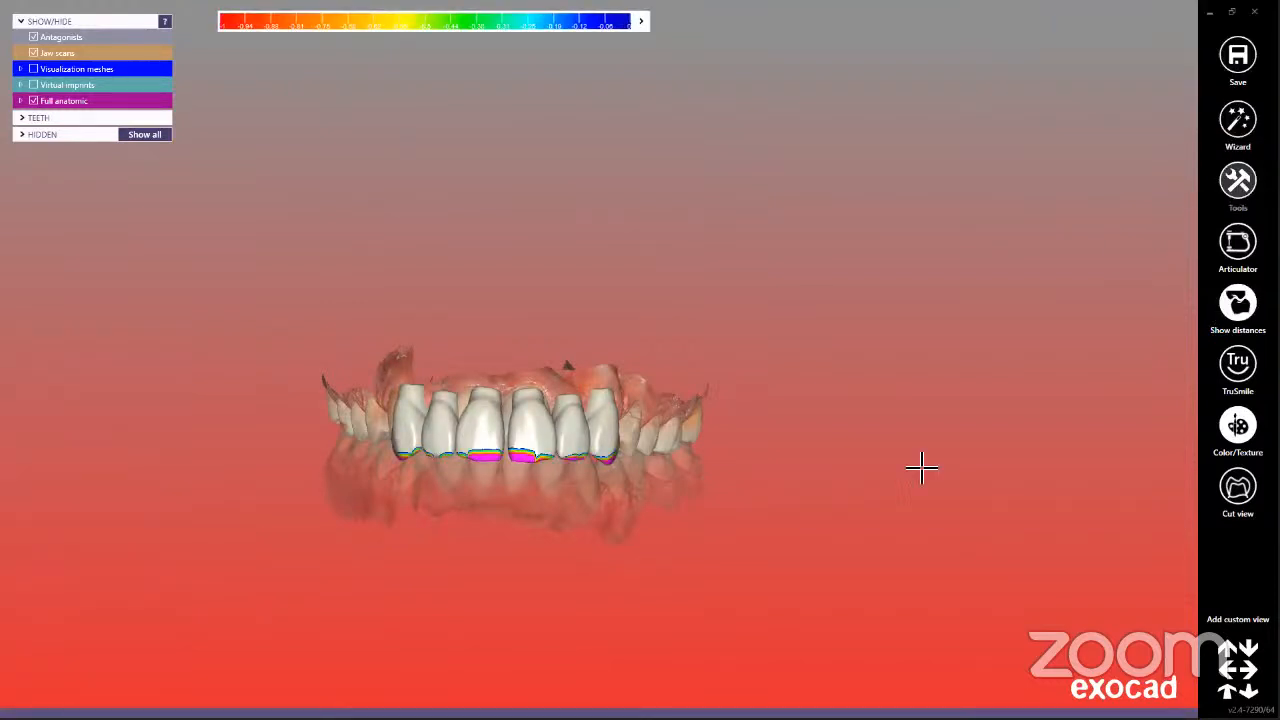
click(1042, 472)
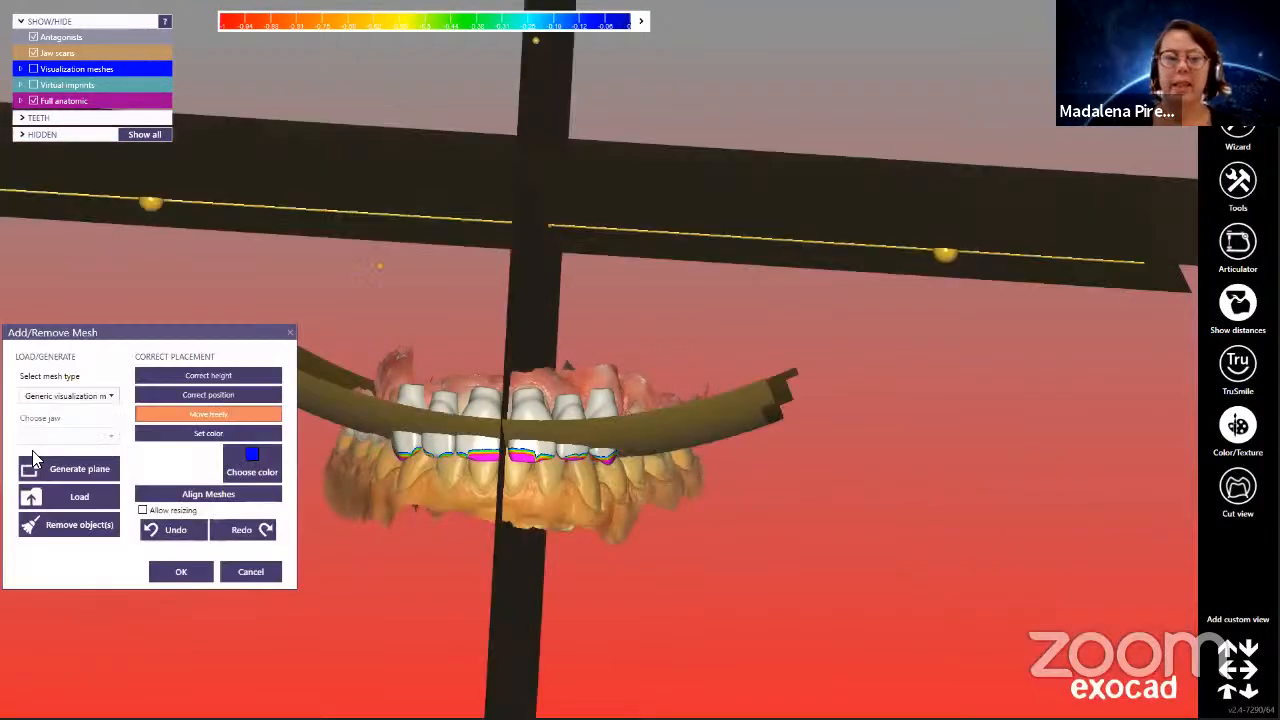
click(110, 398)
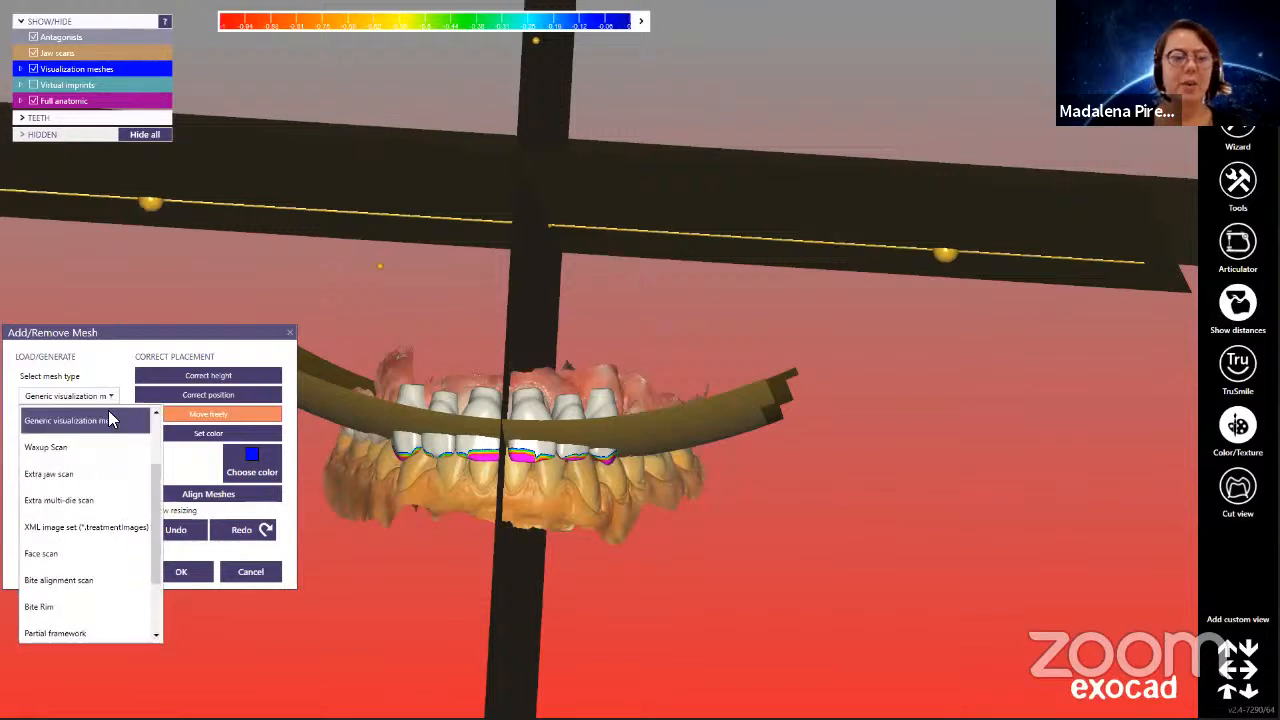
scroll(156, 480, up, 2)
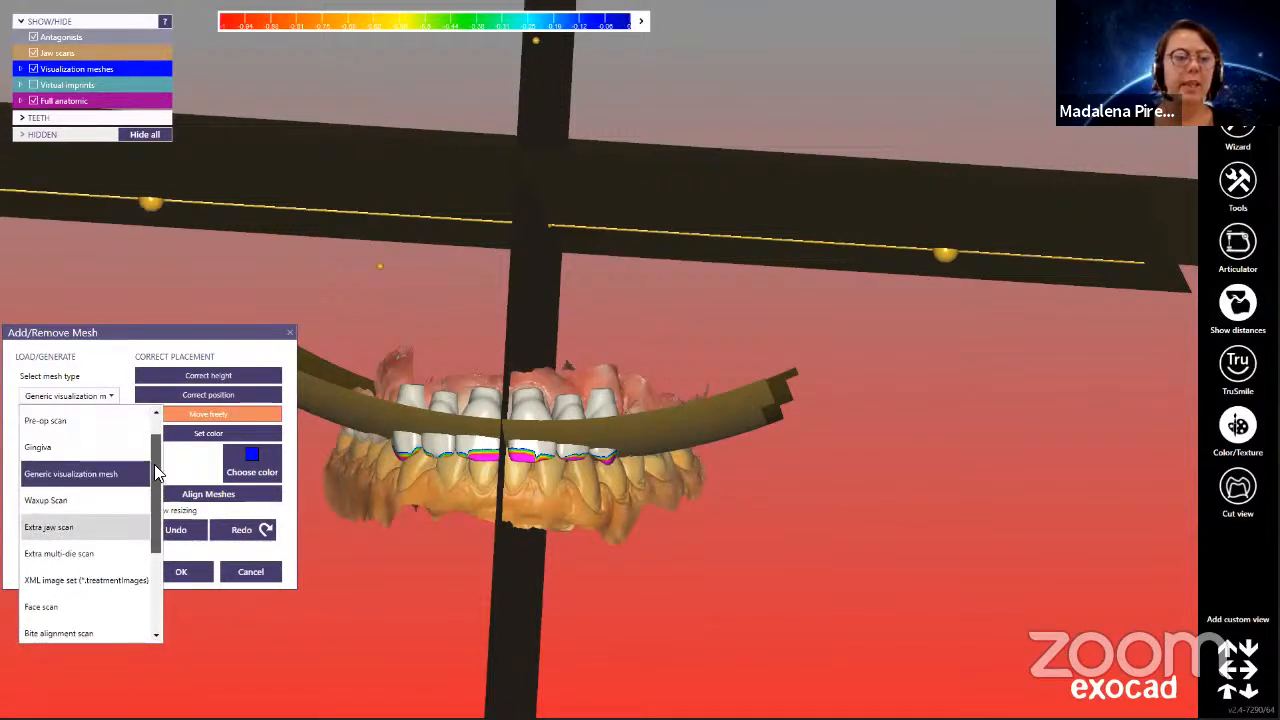
scroll(152, 475, down, 3)
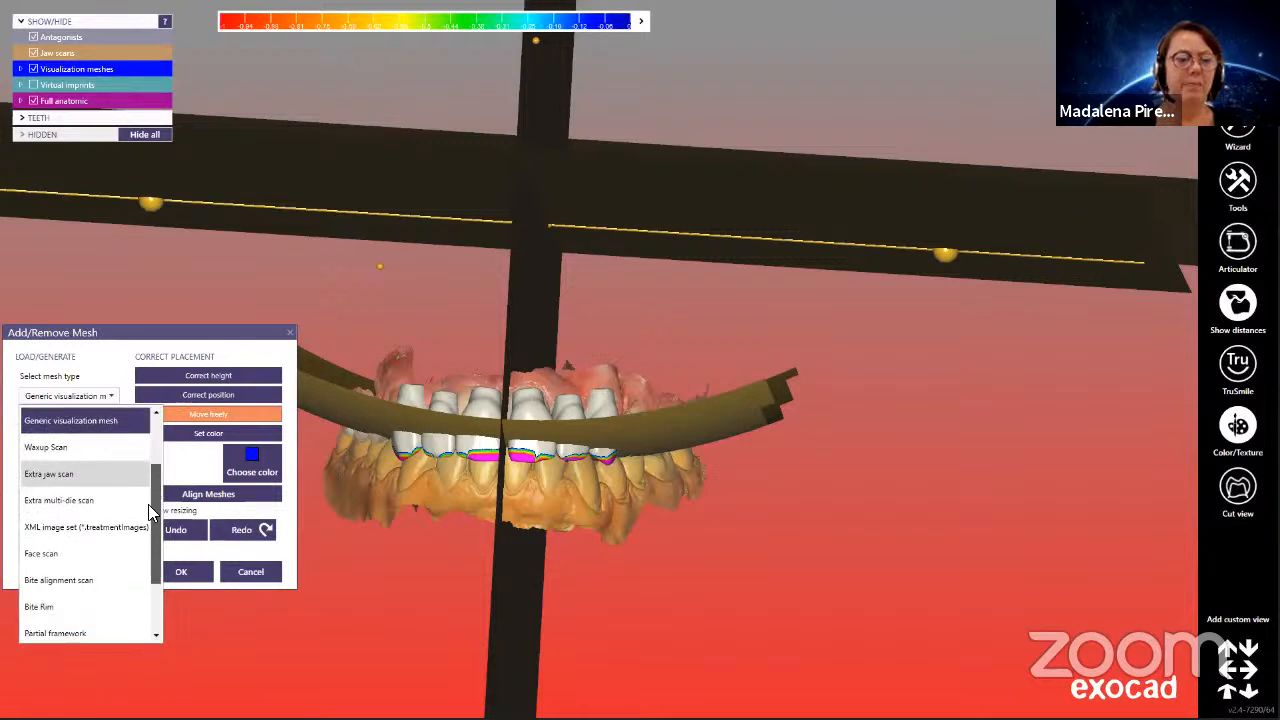
click(70, 528)
Load 20_03_09_LF0001_0_faceScan.ply, check its alignment with the scans from the front, and accept the added mesh.
click(84, 495)
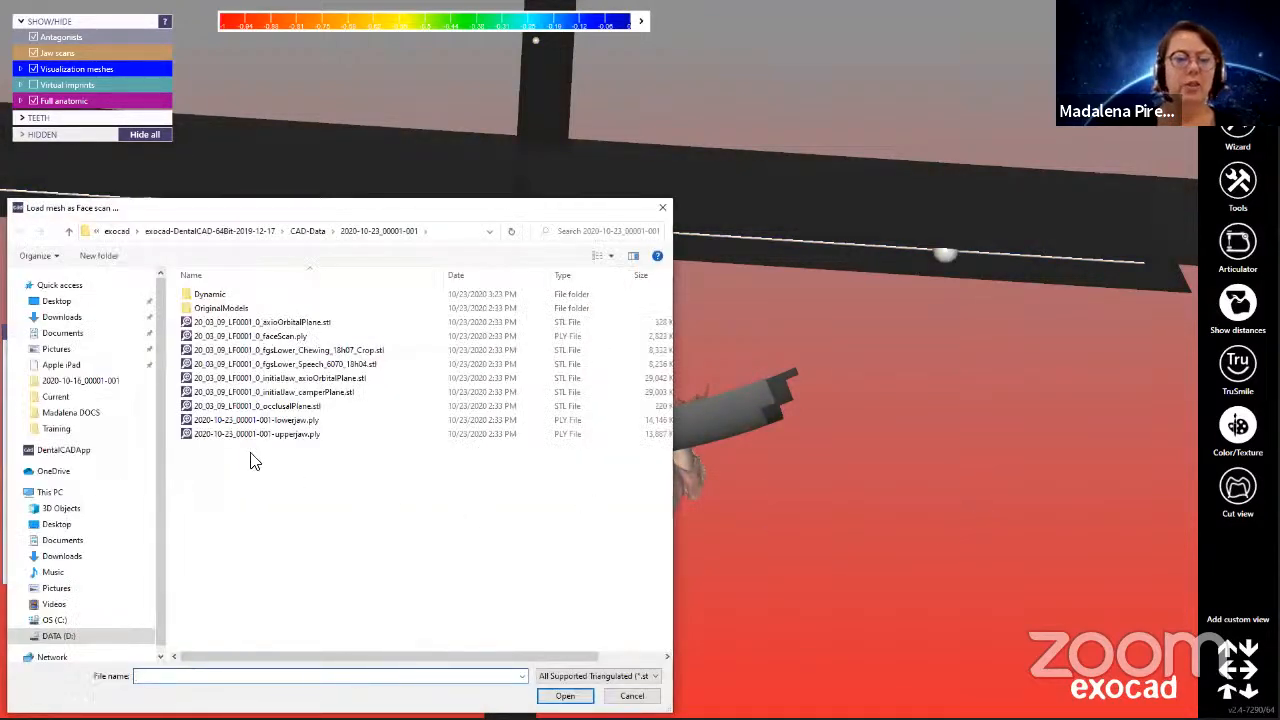
click(280, 336)
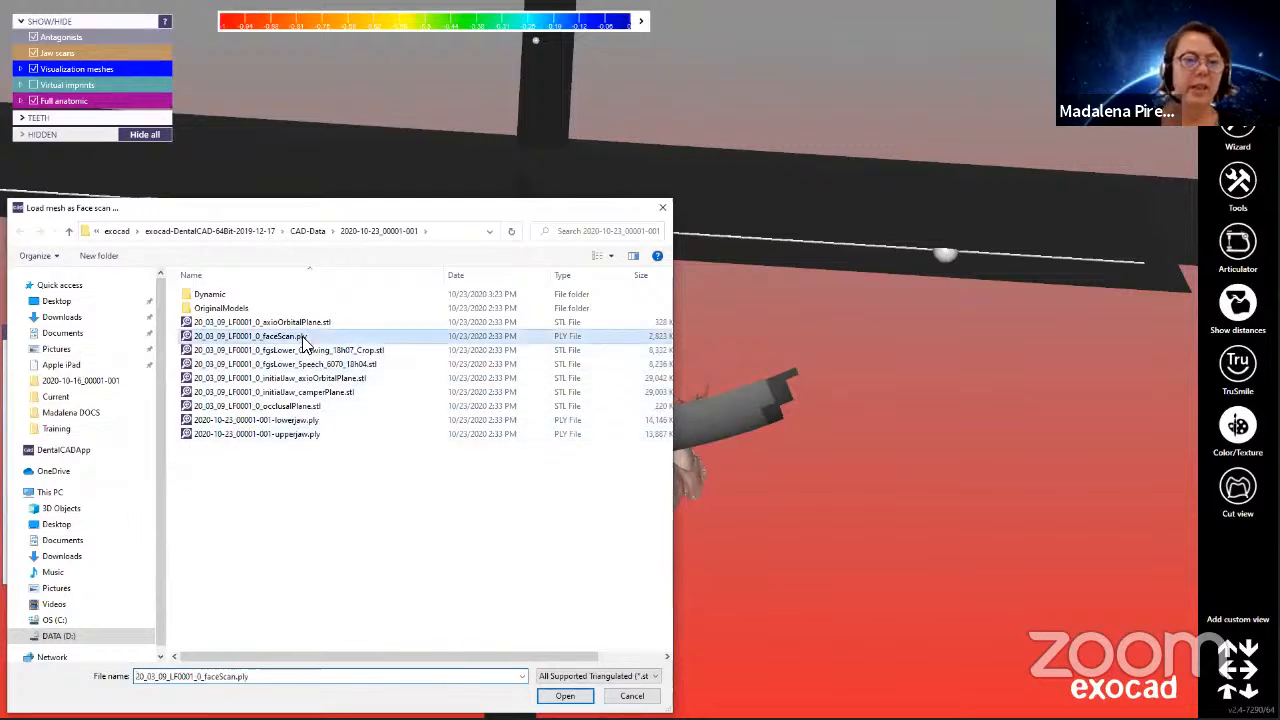
click(565, 696)
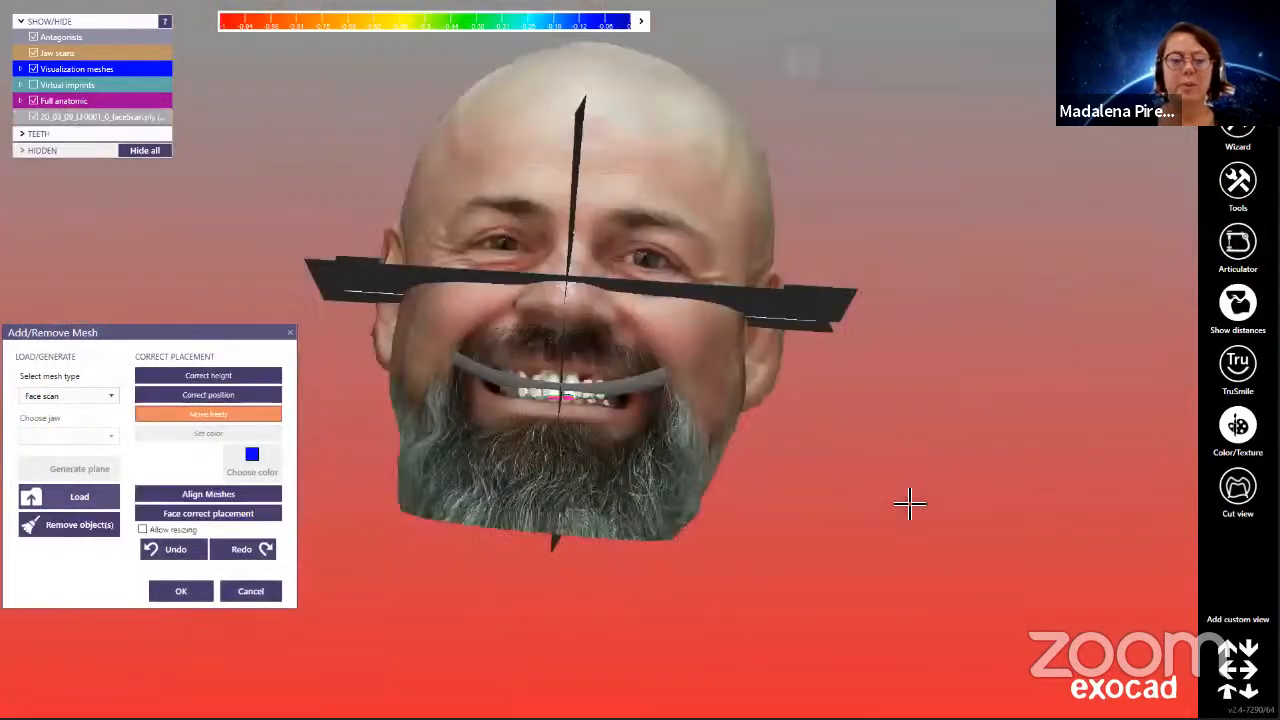
mouse_move(463, 543)
right_down()
mouse_move(475, 543)
mouse_move(466, 527)
right_up()
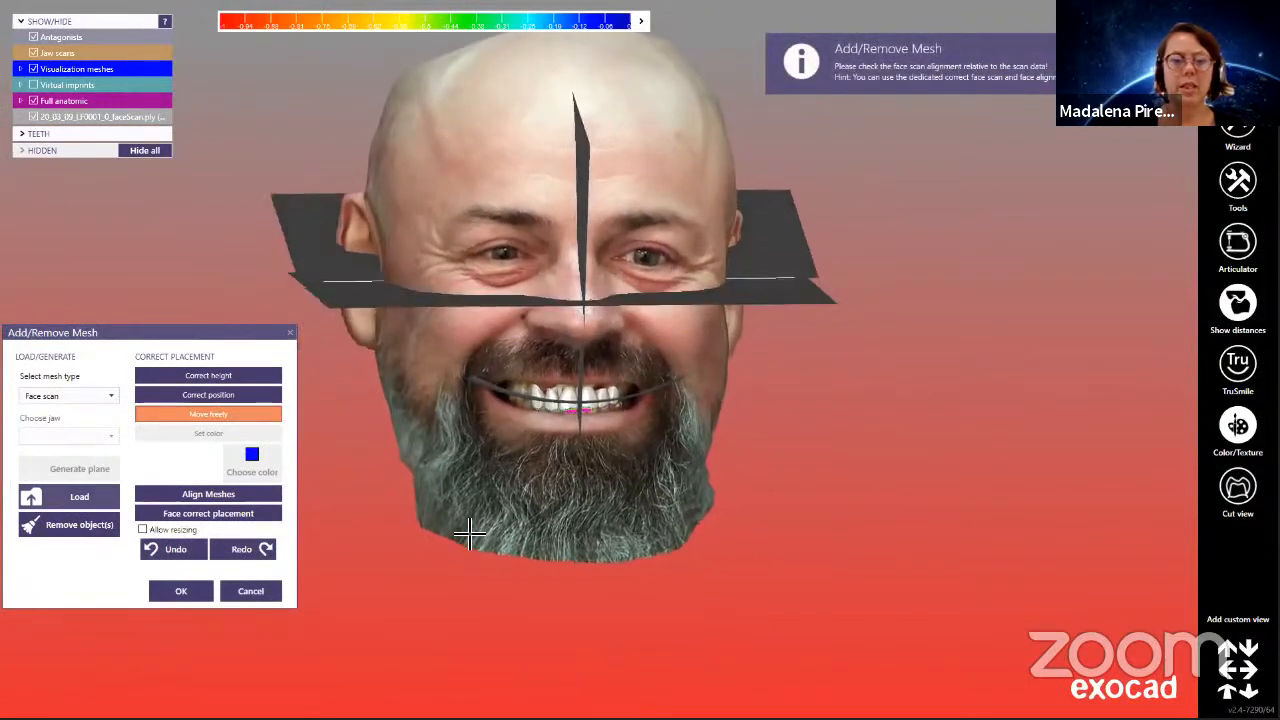
click(186, 594)
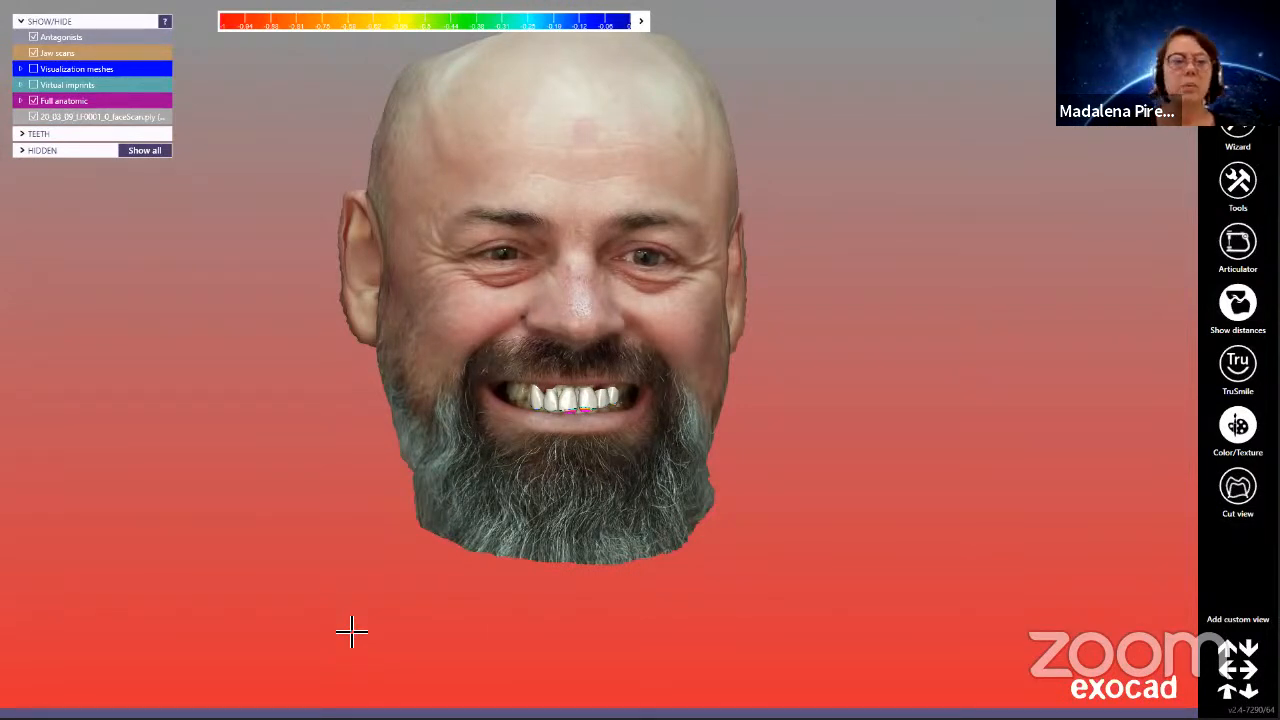
Hide the face scan so that only the jaw scans and the full anatomic teeth are shown.
click(33, 101)
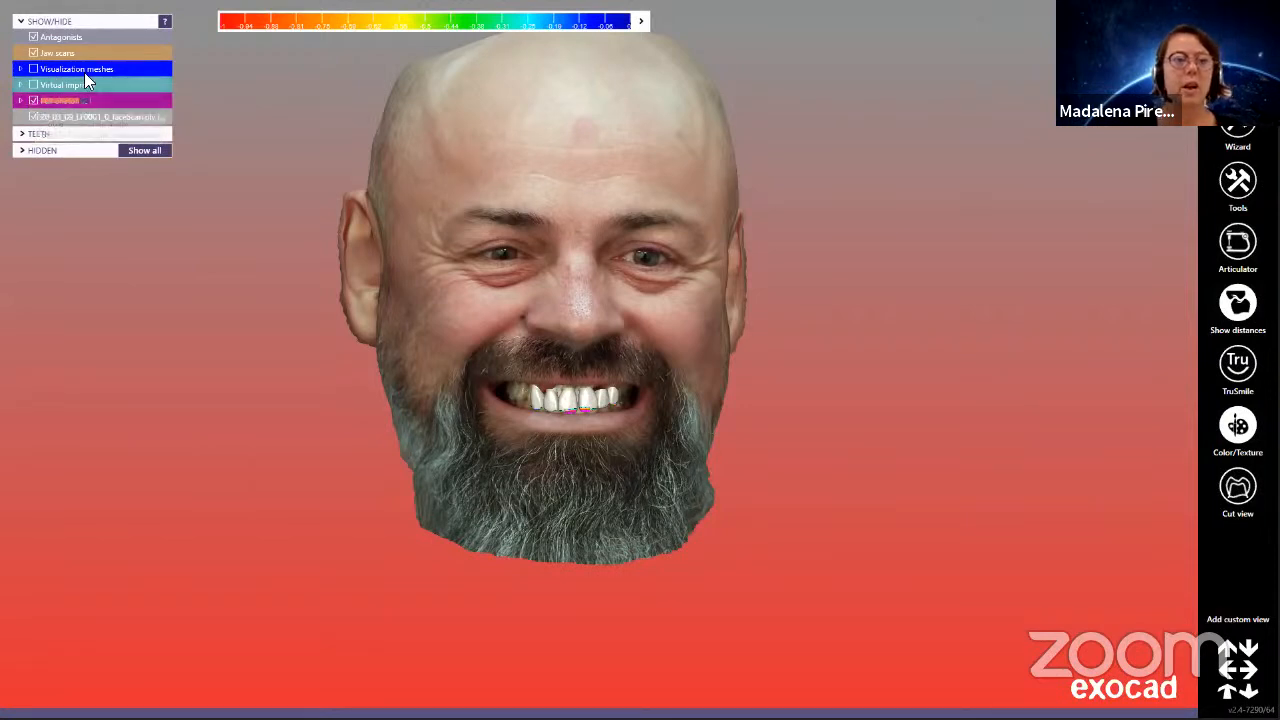
click(33, 117)
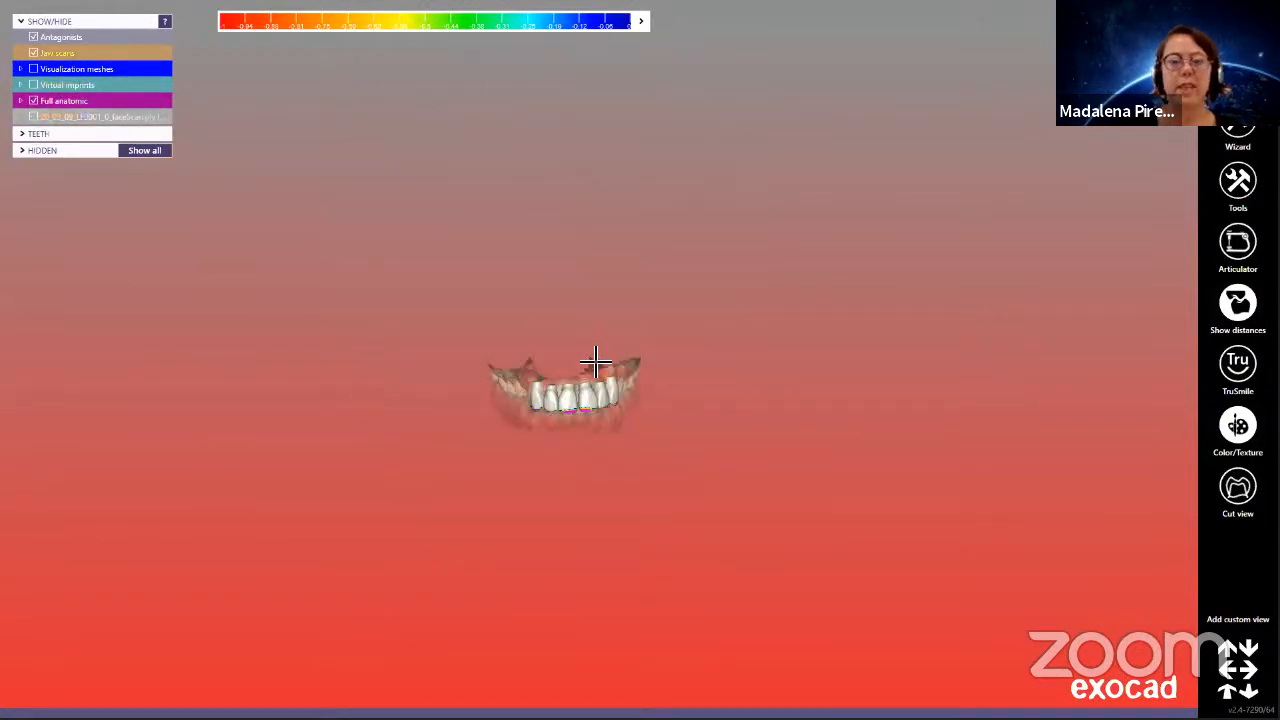
scroll(849, 607, up, 2)
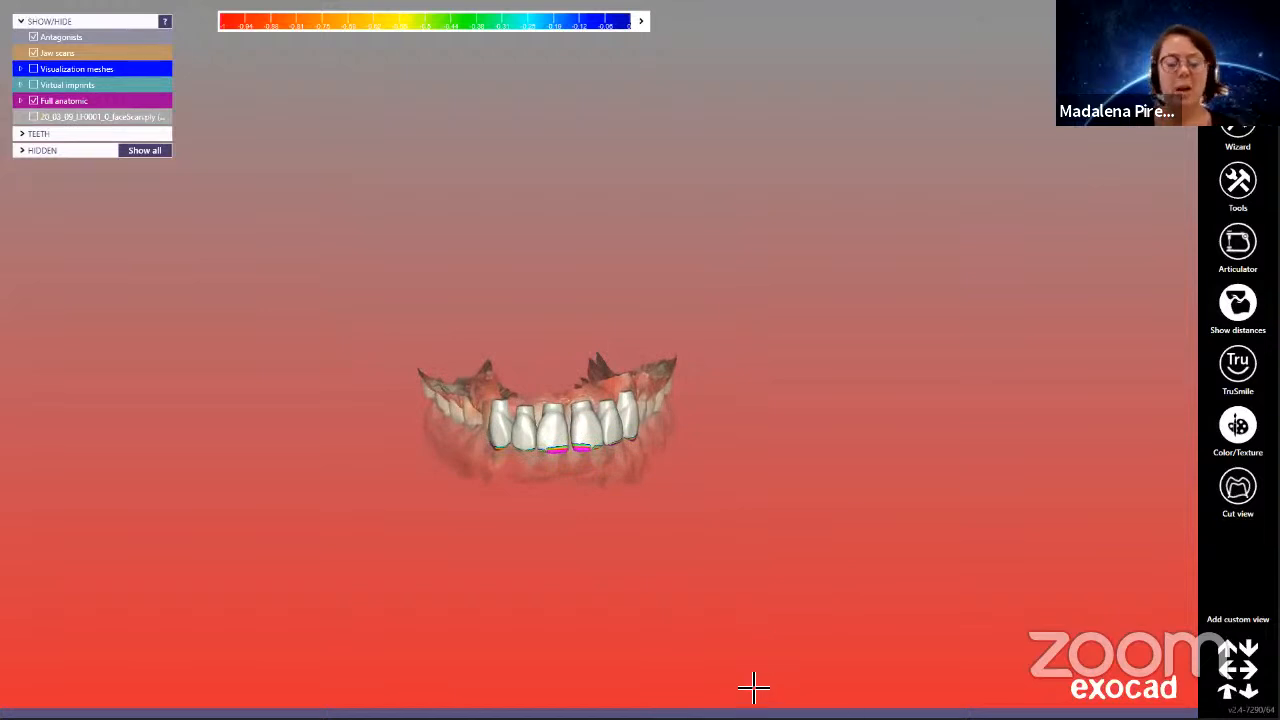
mouse_move(753, 710)
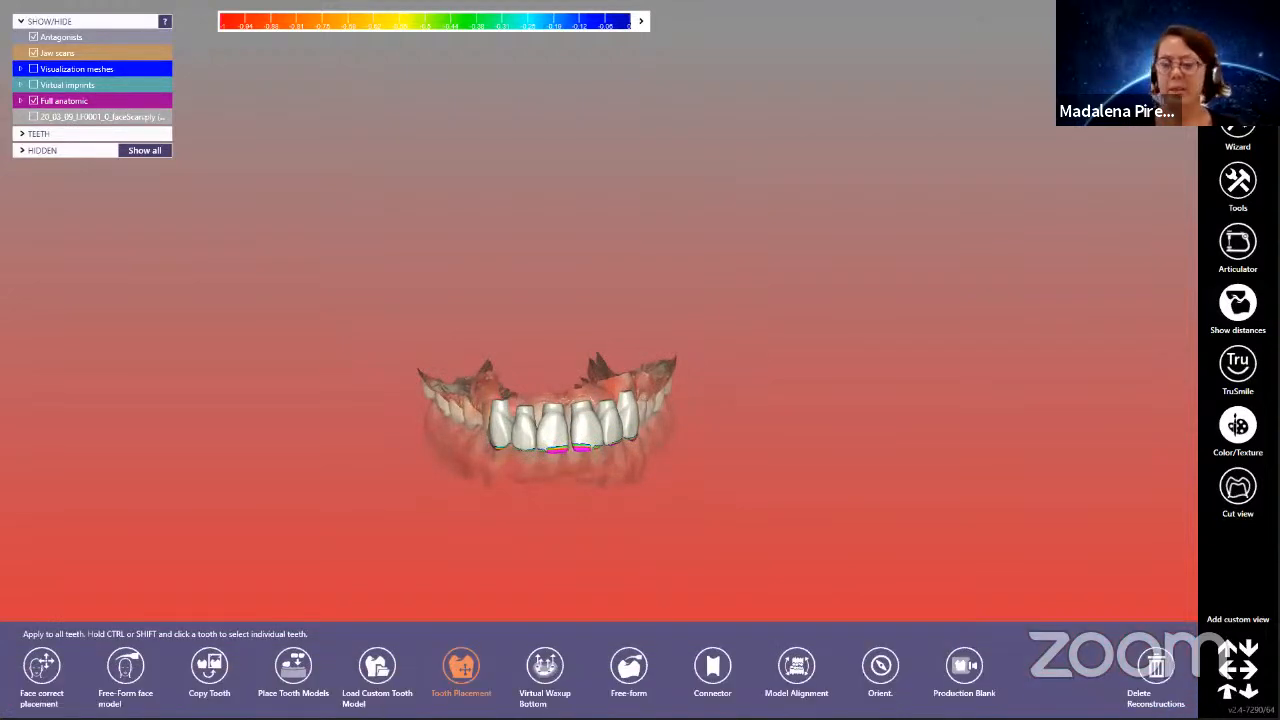
key(super)
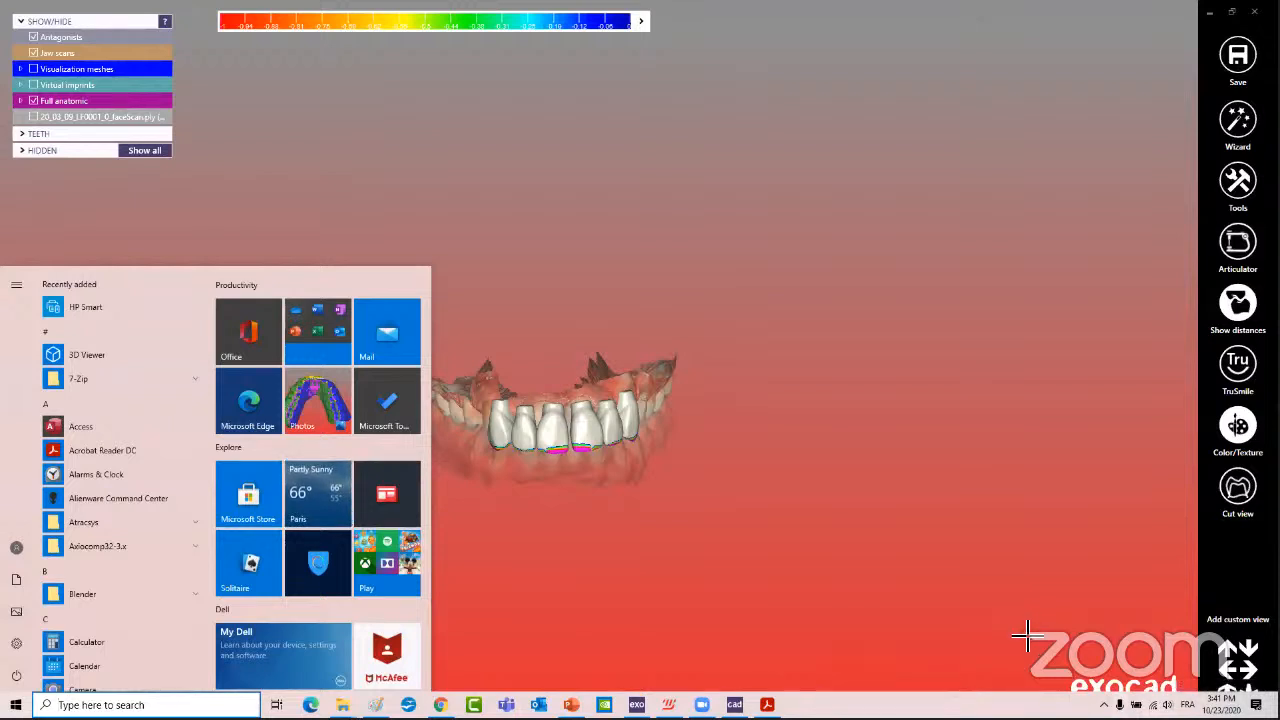
key(super)
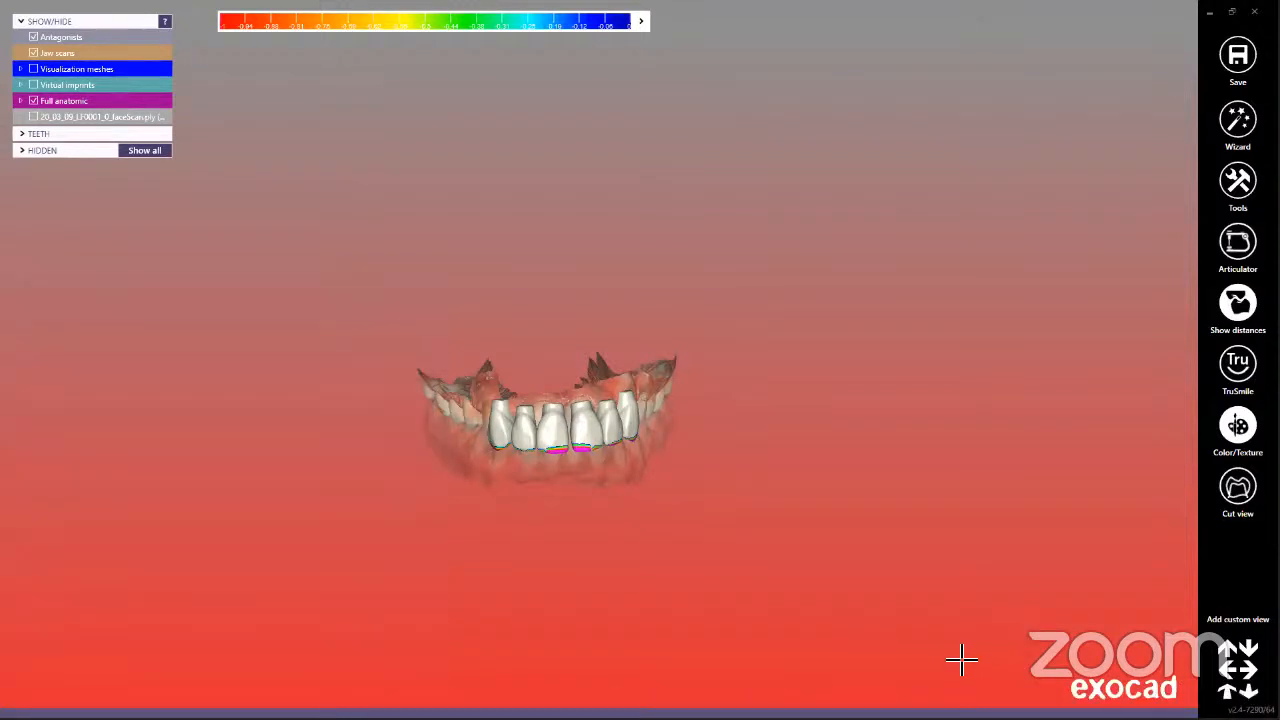
Return to the wizard, expand the distance display options and examine the antagonist and dynamic intersections on the anterior teeth from the occlusal side.
right_drag(818, 618, 818, 610)
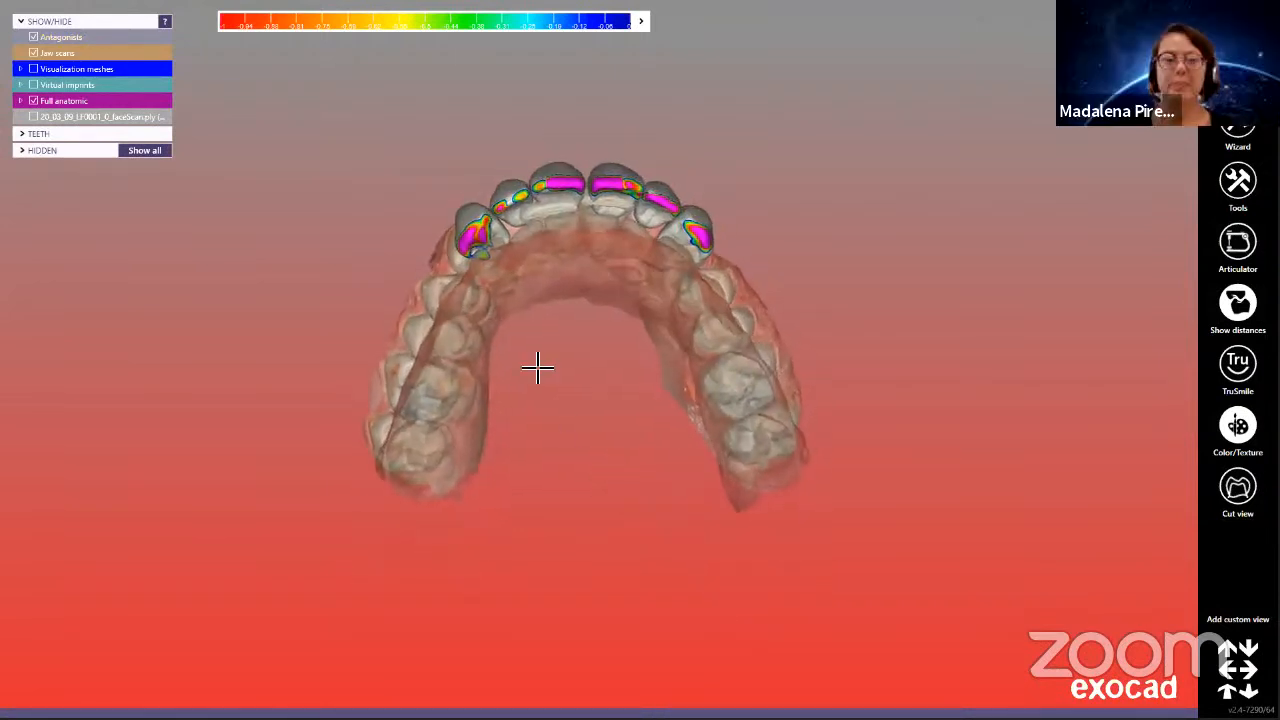
click(1238, 132)
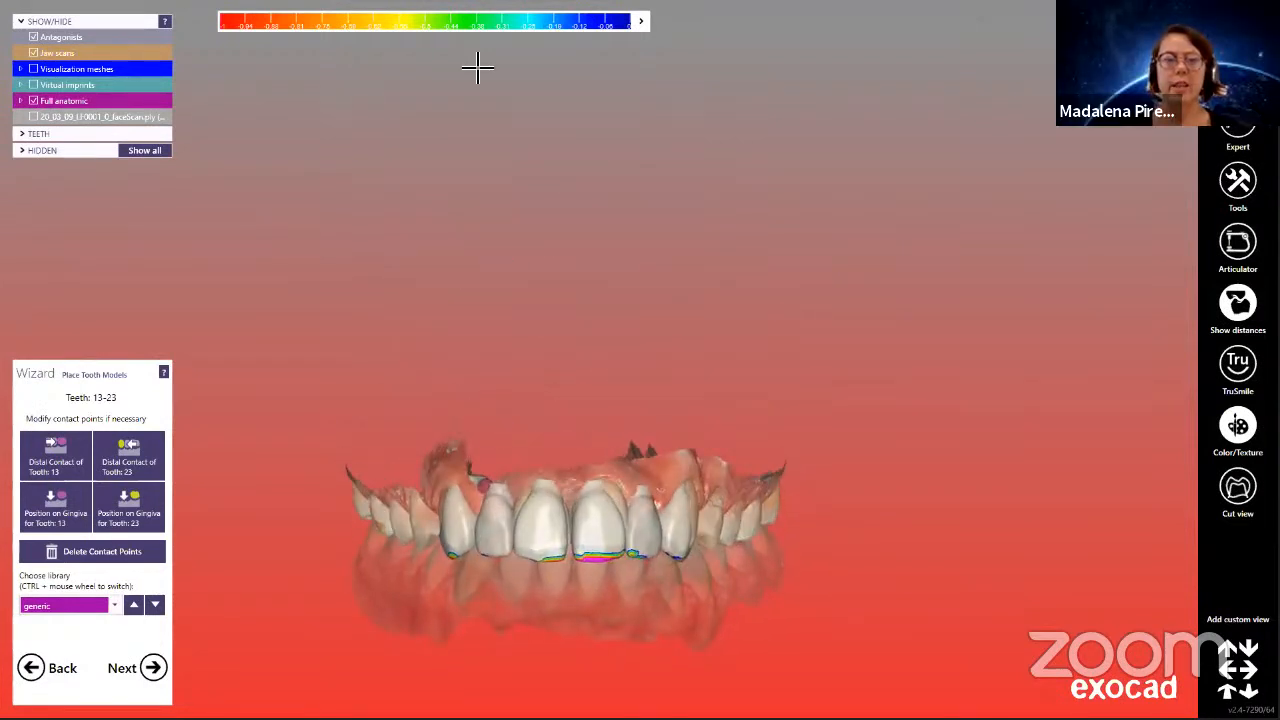
click(322, 20)
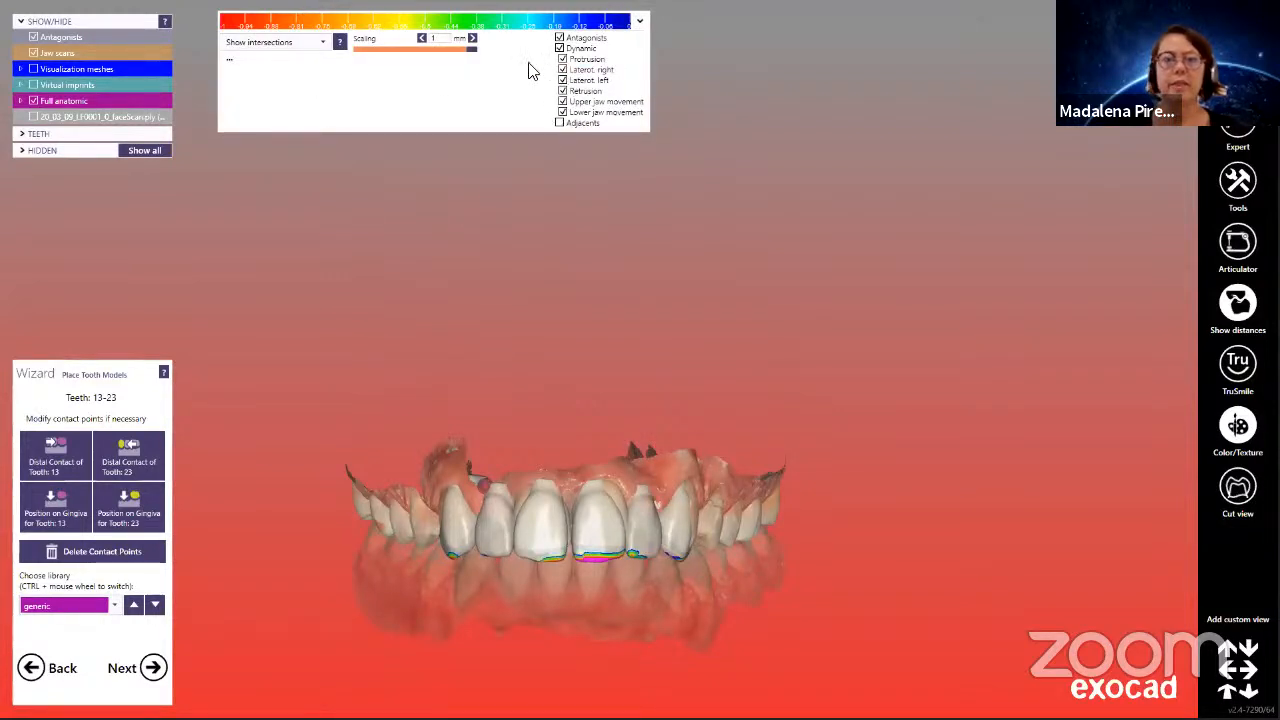
click(562, 59)
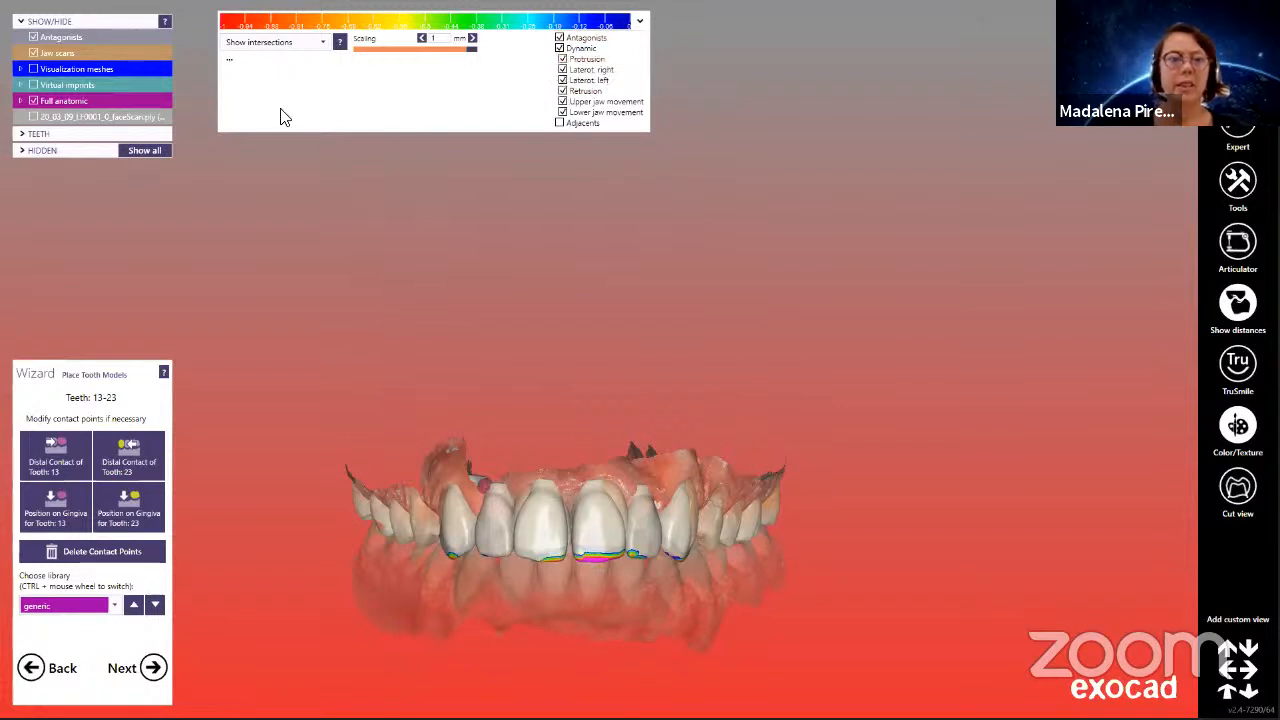
right_drag(590, 440, 590, 440)
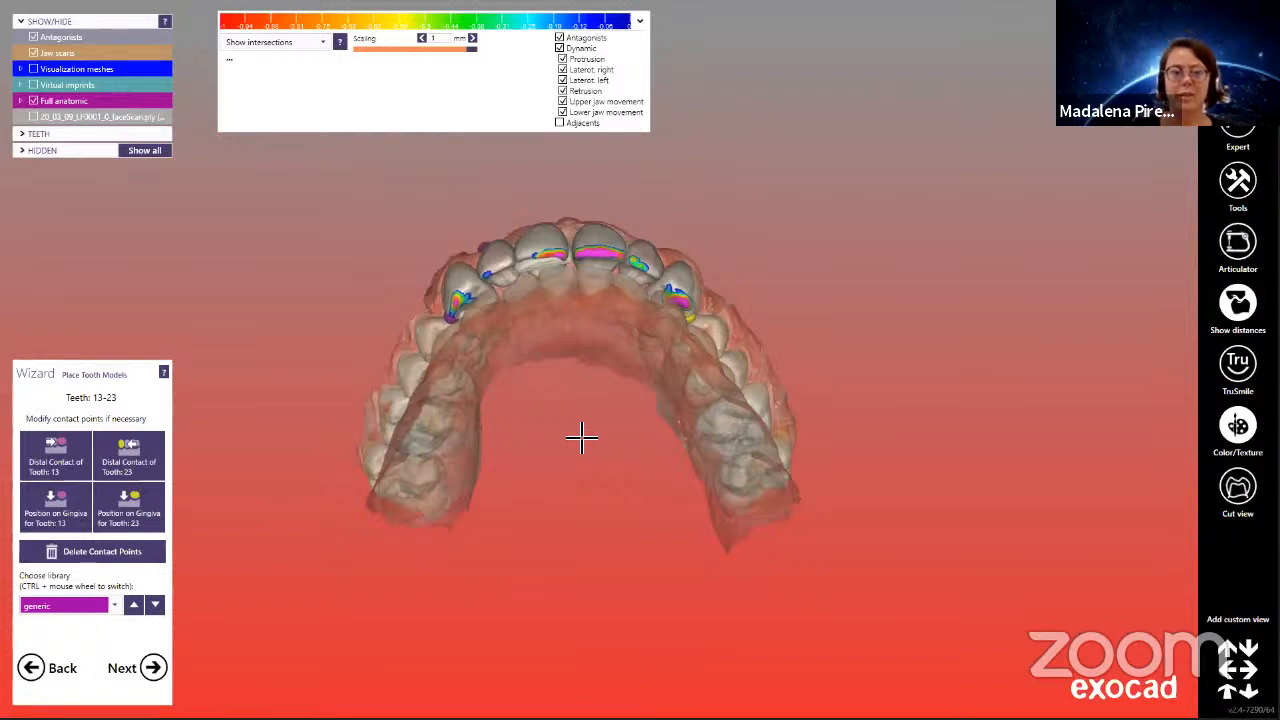
right_drag(534, 528, 558, 487)
right_drag(416, 522, 406, 522)
Advance to tooth placement, switch to simple mode and move the two upper central incisors toward the gingiva to reduce their intersections.
click(152, 664)
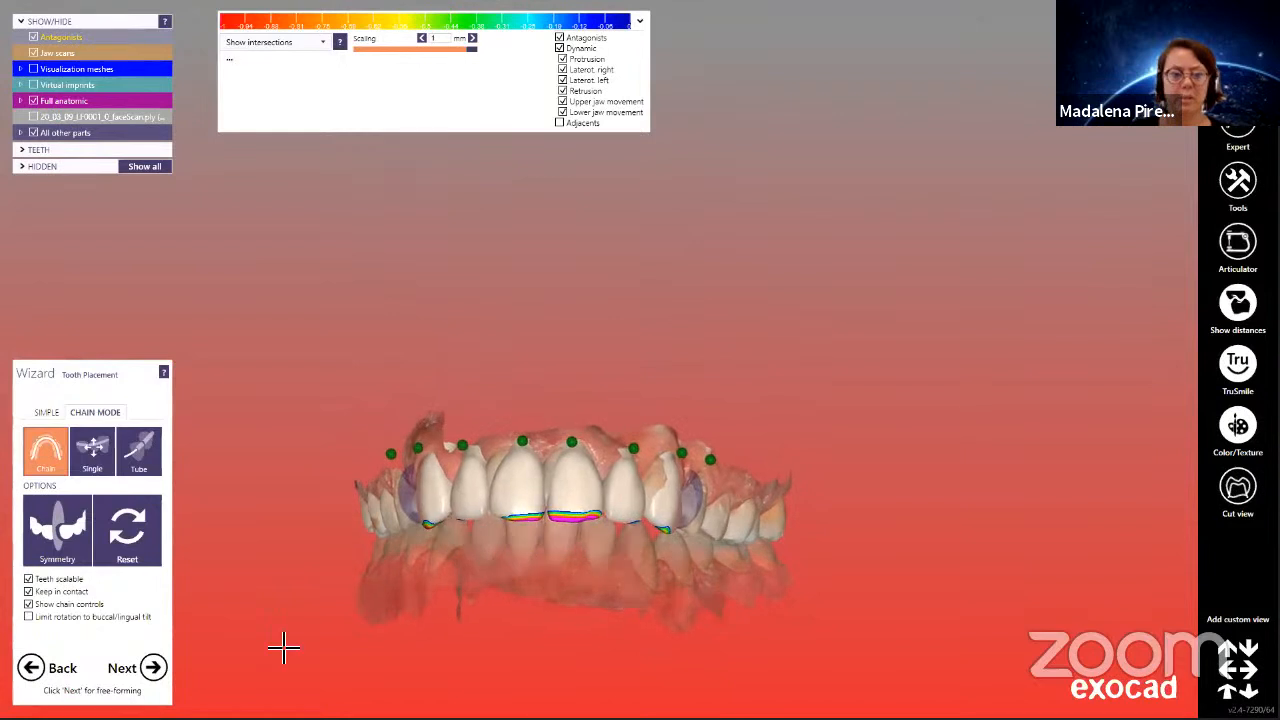
click(46, 413)
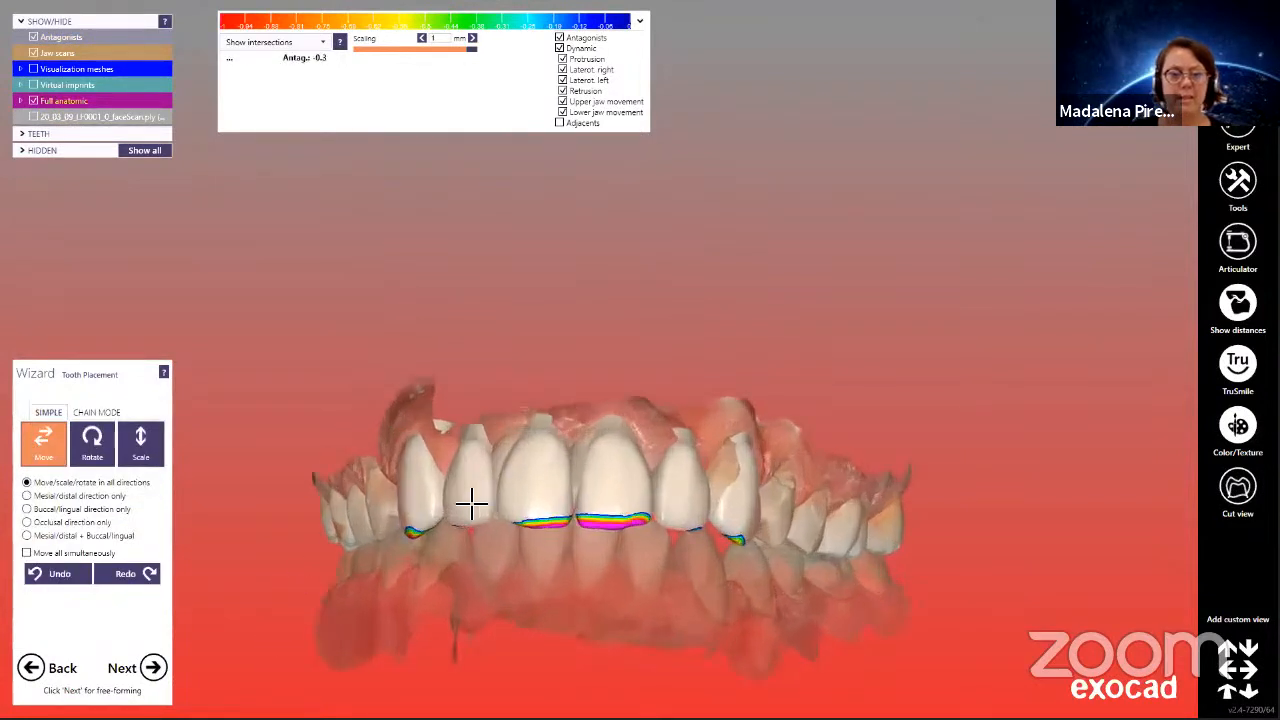
drag(398, 508, 467, 497)
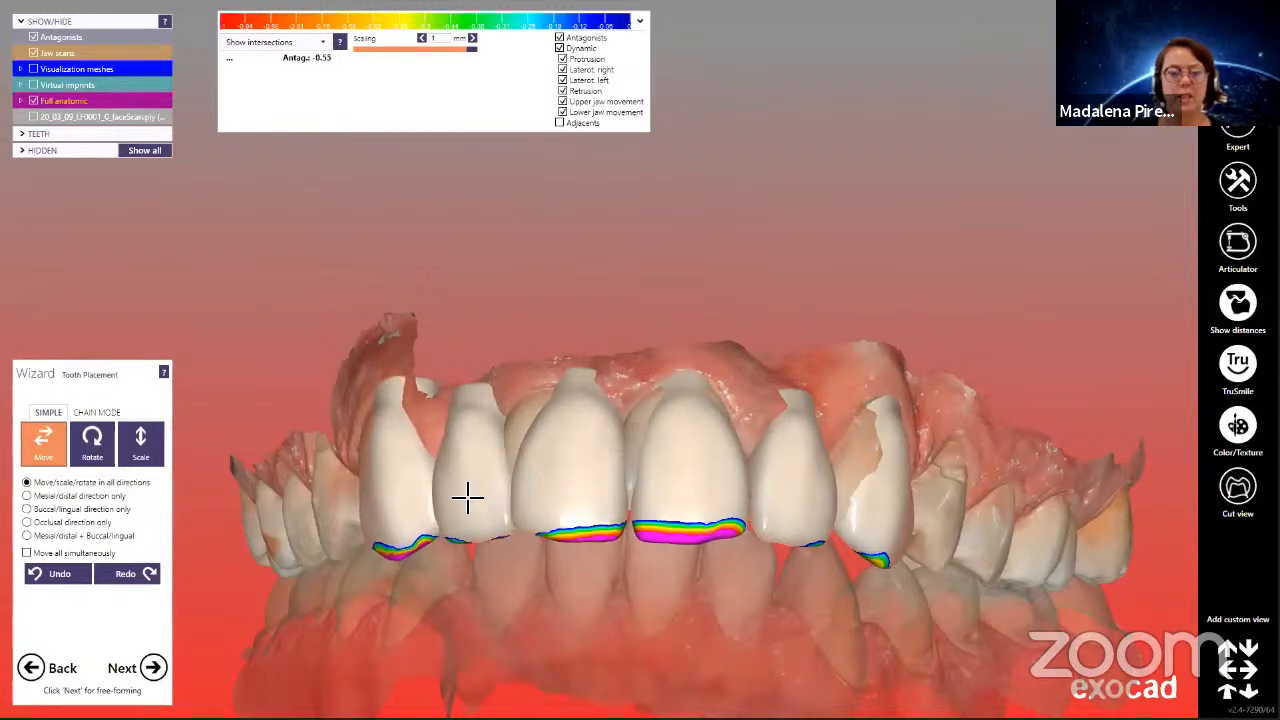
mouse_move(567, 490)
mouse_down()
mouse_move(586, 517)
mouse_move(574, 477)
mouse_up()
drag(683, 509, 677, 497)
drag(543, 499, 543, 497)
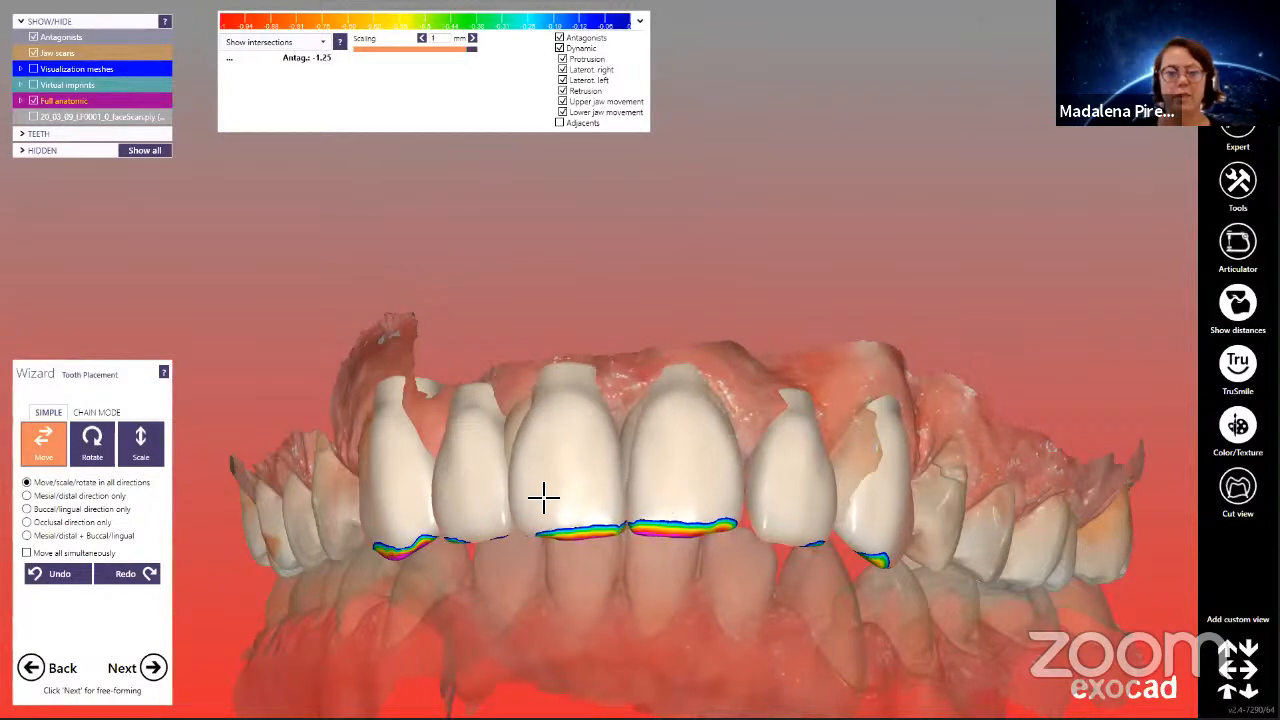
drag(796, 534, 792, 538)
From the occlusal side, reposition central incisor 11, lateral incisor 22 and canines 23 and 13 to reduce their intersections with the antagonist.
right_drag(837, 492, 831, 466)
right_drag(831, 177, 509, 229)
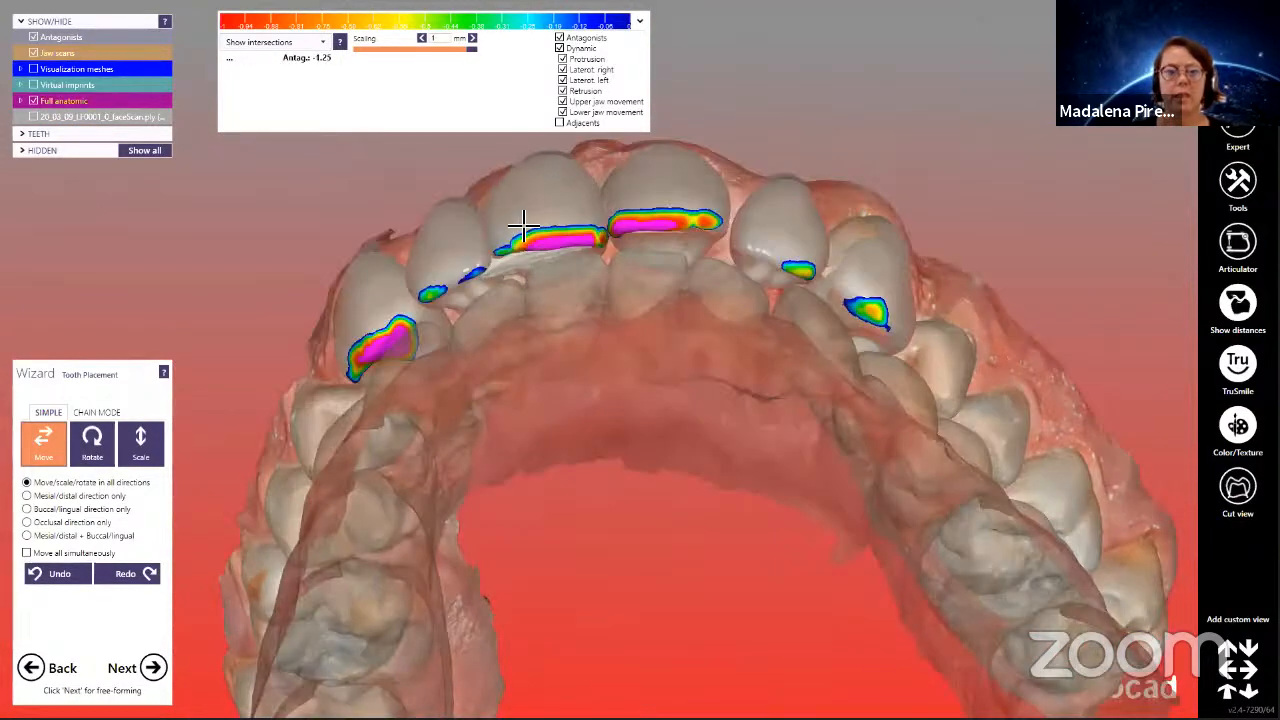
drag(597, 243, 543, 222)
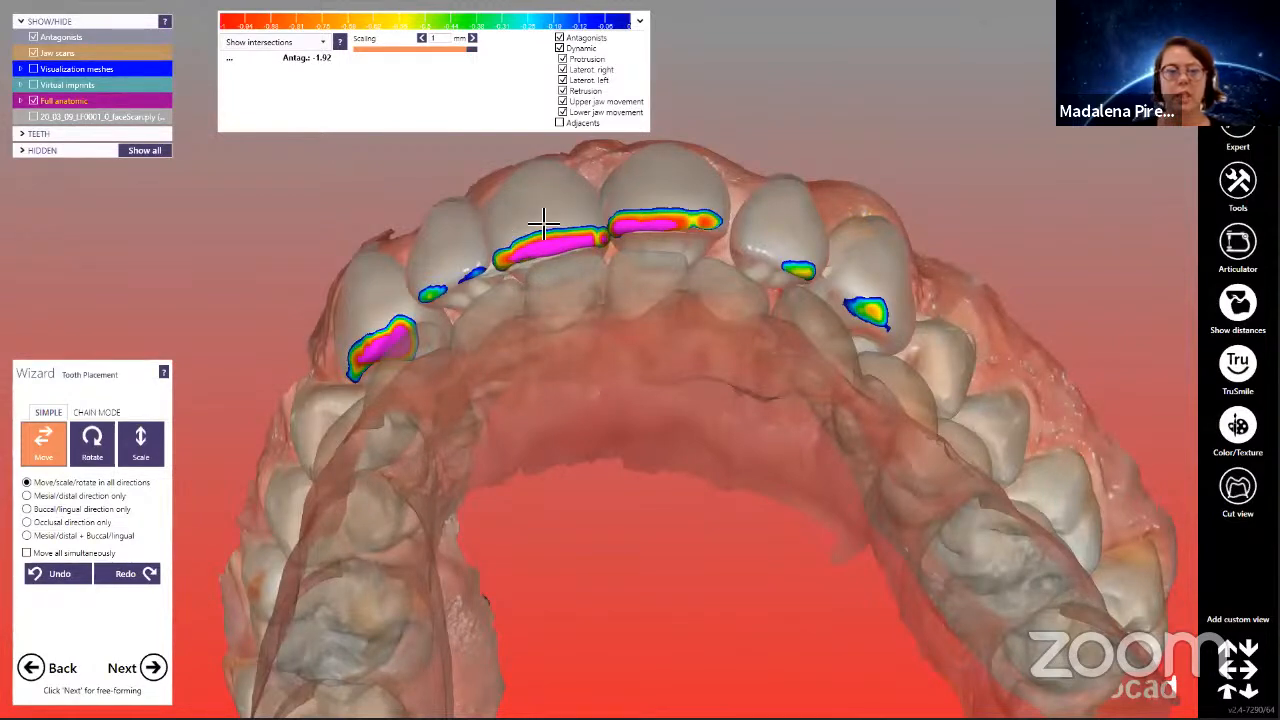
drag(543, 222, 545, 230)
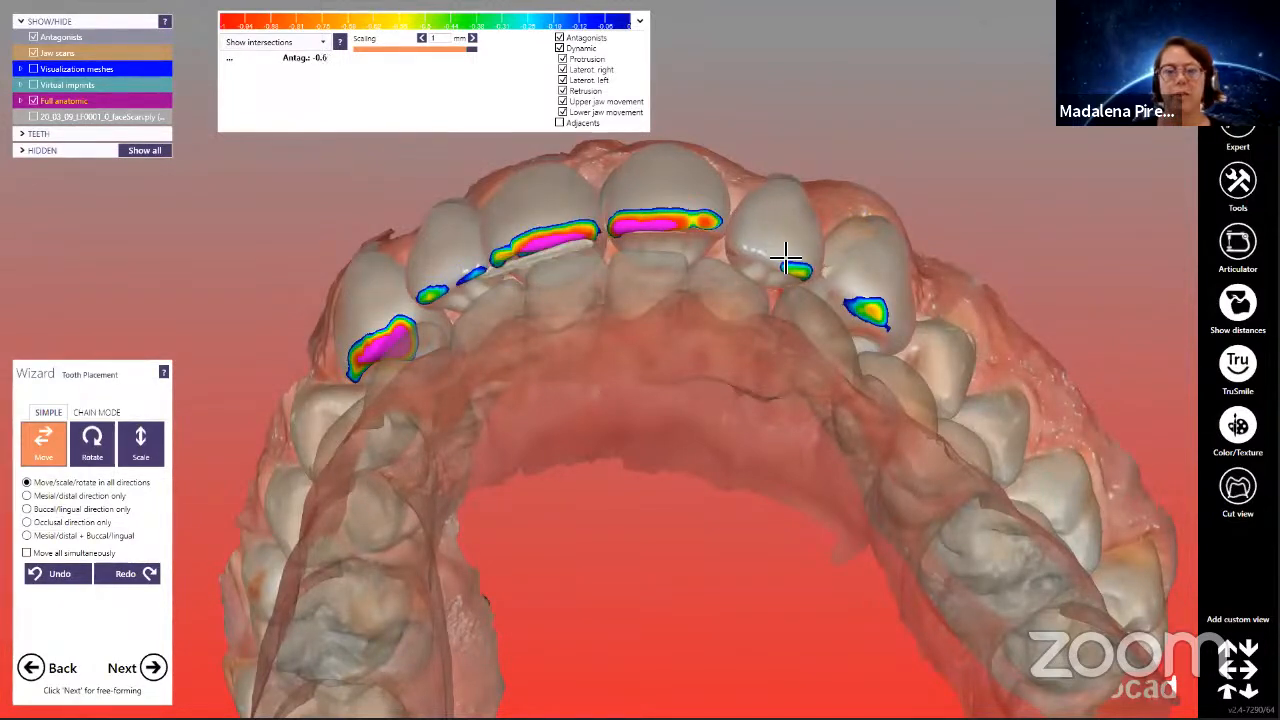
drag(777, 256, 787, 252)
drag(886, 305, 884, 298)
drag(388, 338, 382, 335)
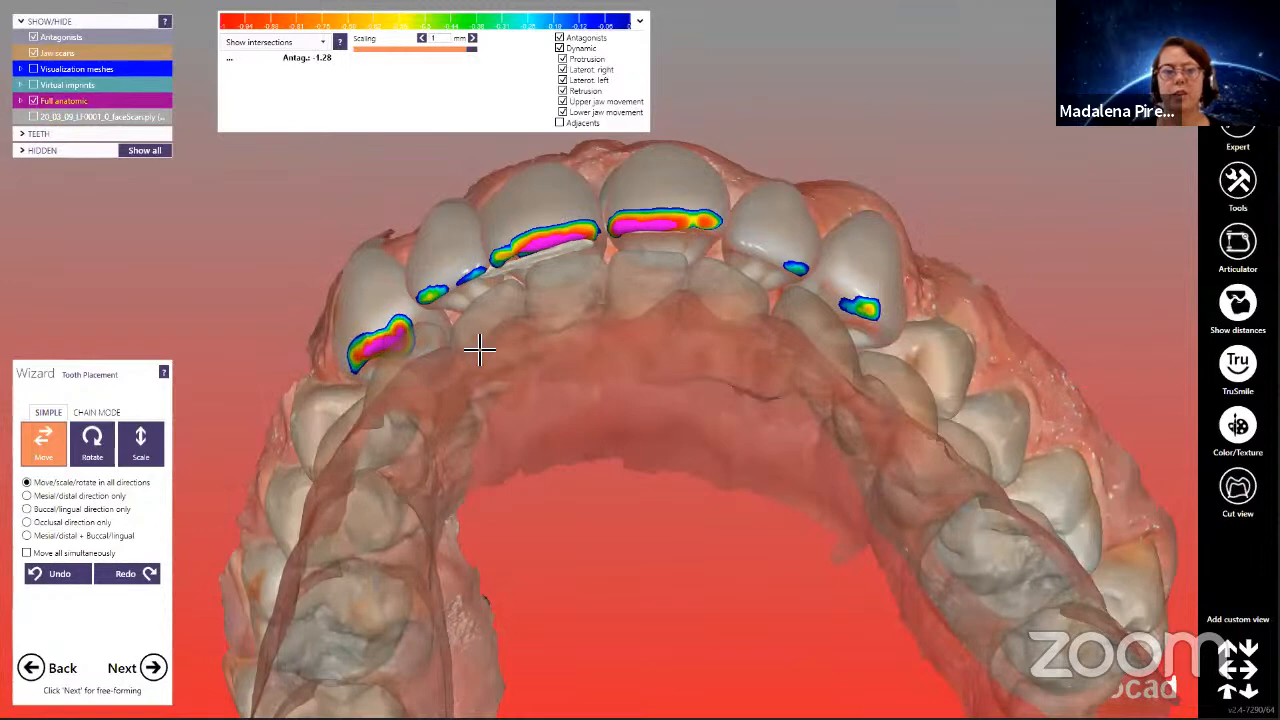
From the front, fine-tune the positions of central incisors 11 and 21 and lateral incisor 22 to align the anterior teeth.
right_drag(569, 380, 669, 523)
scroll(547, 646, up, 5)
right_drag(590, 606, 600, 505)
drag(455, 373, 431, 369)
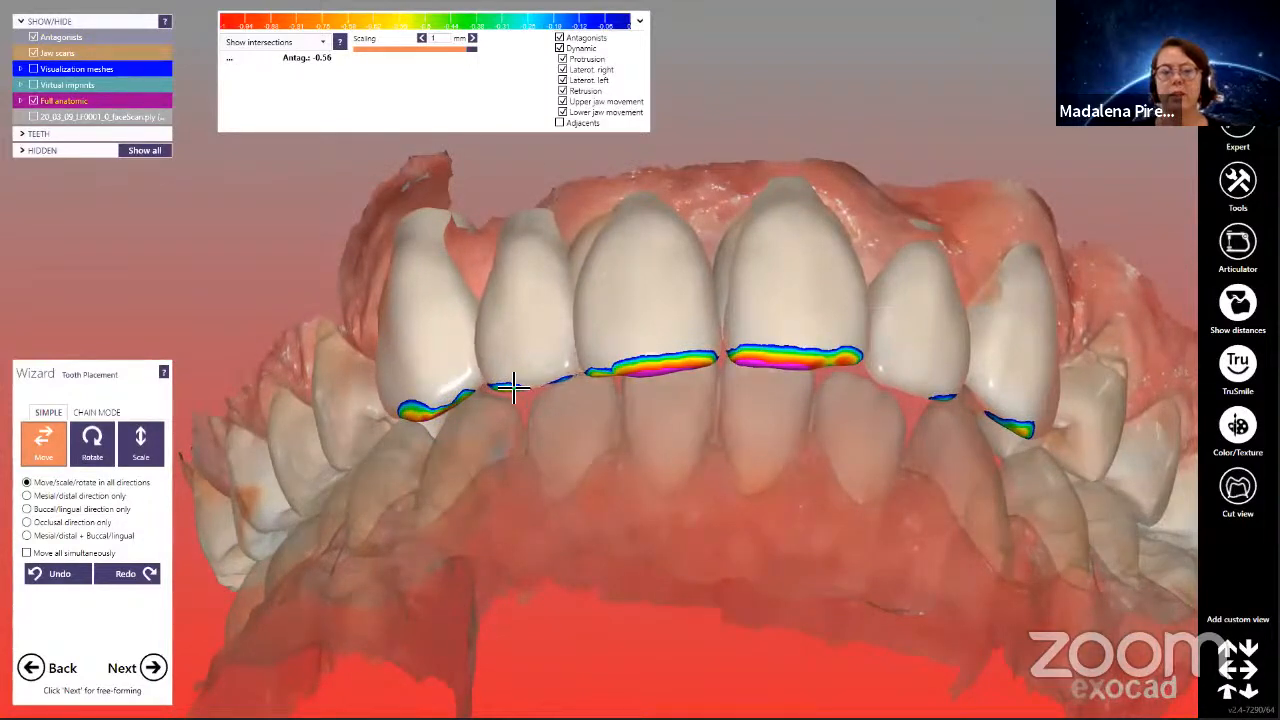
drag(609, 352, 603, 352)
drag(772, 355, 891, 378)
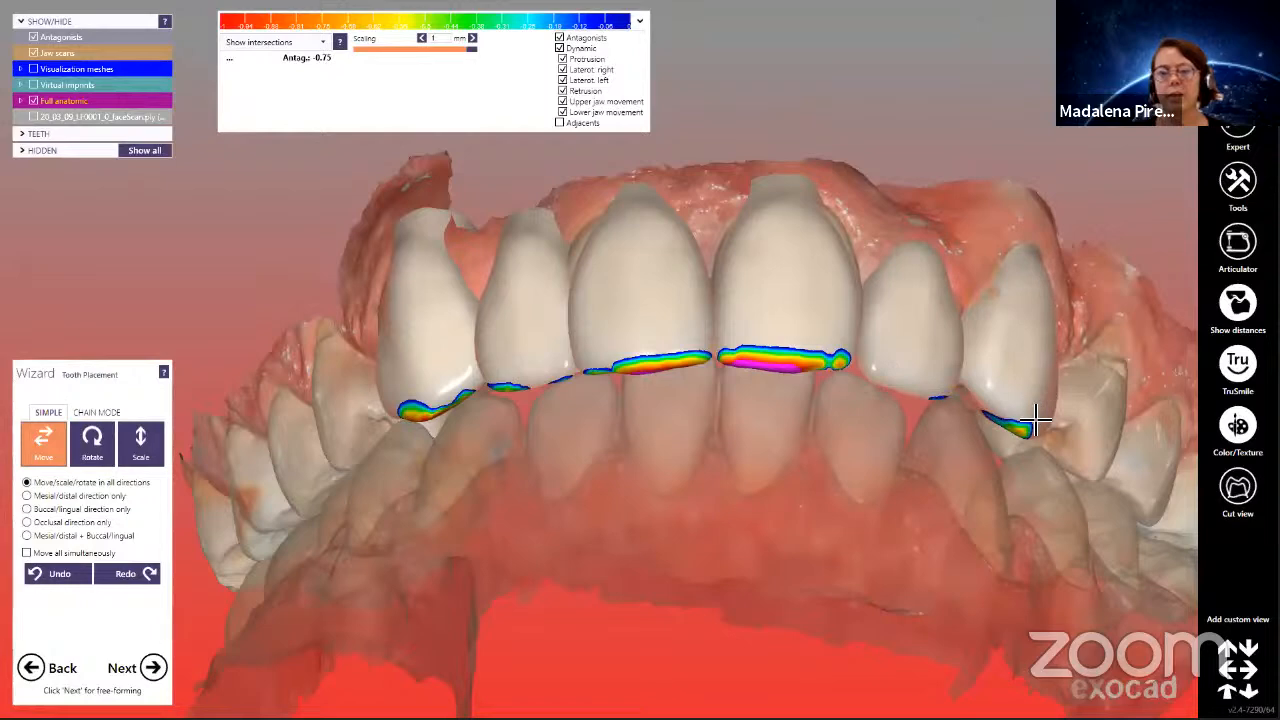
Advance to free-forming, open the occlusal adaptation and set the occlusion type to static.
click(153, 668)
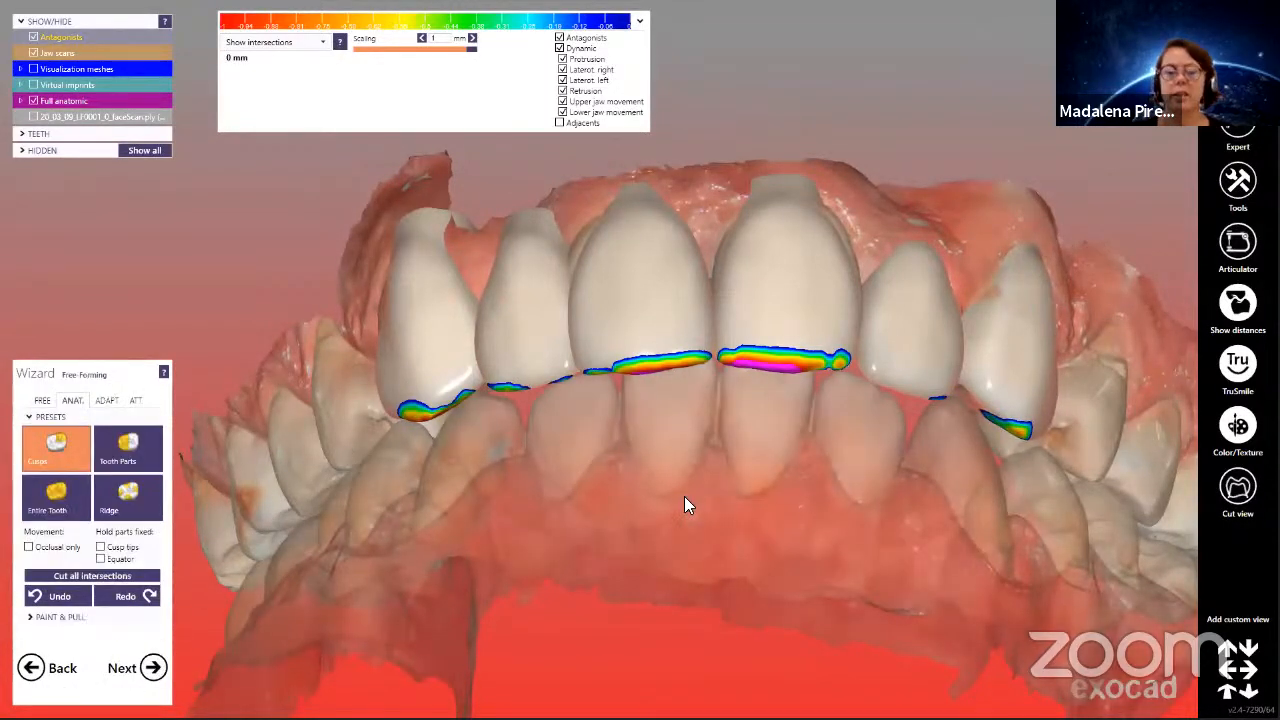
click(104, 400)
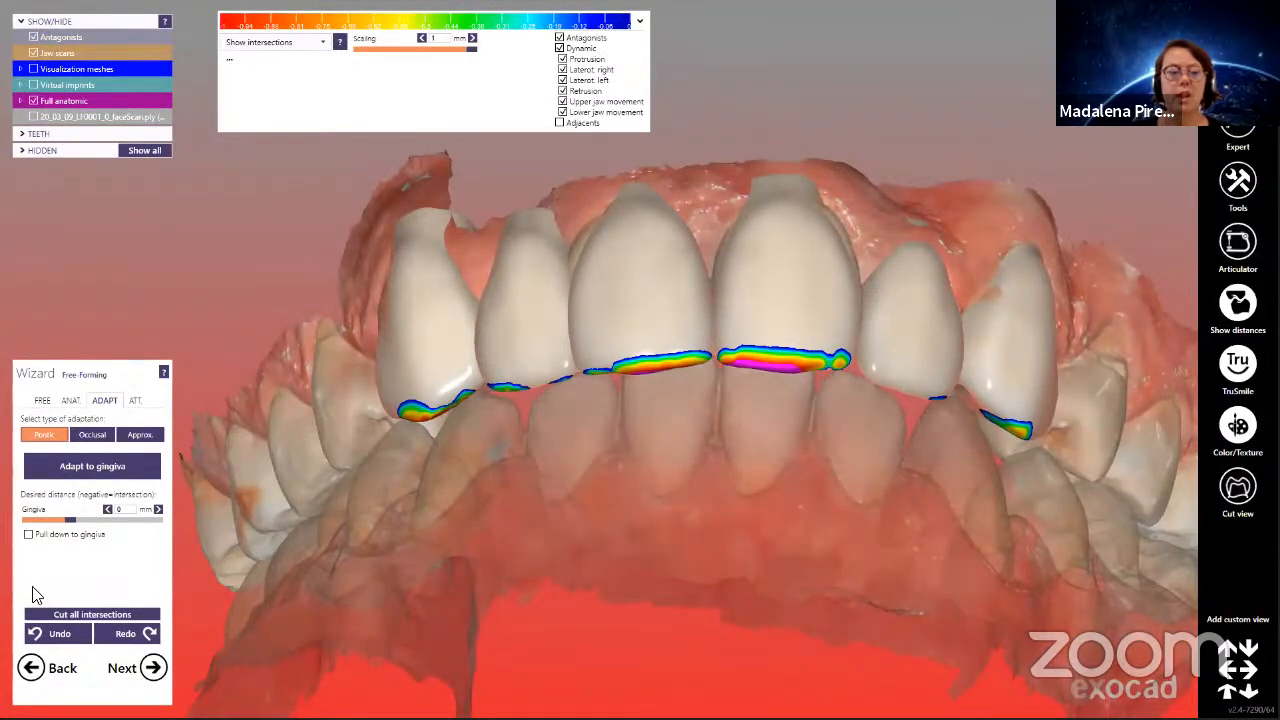
click(92, 435)
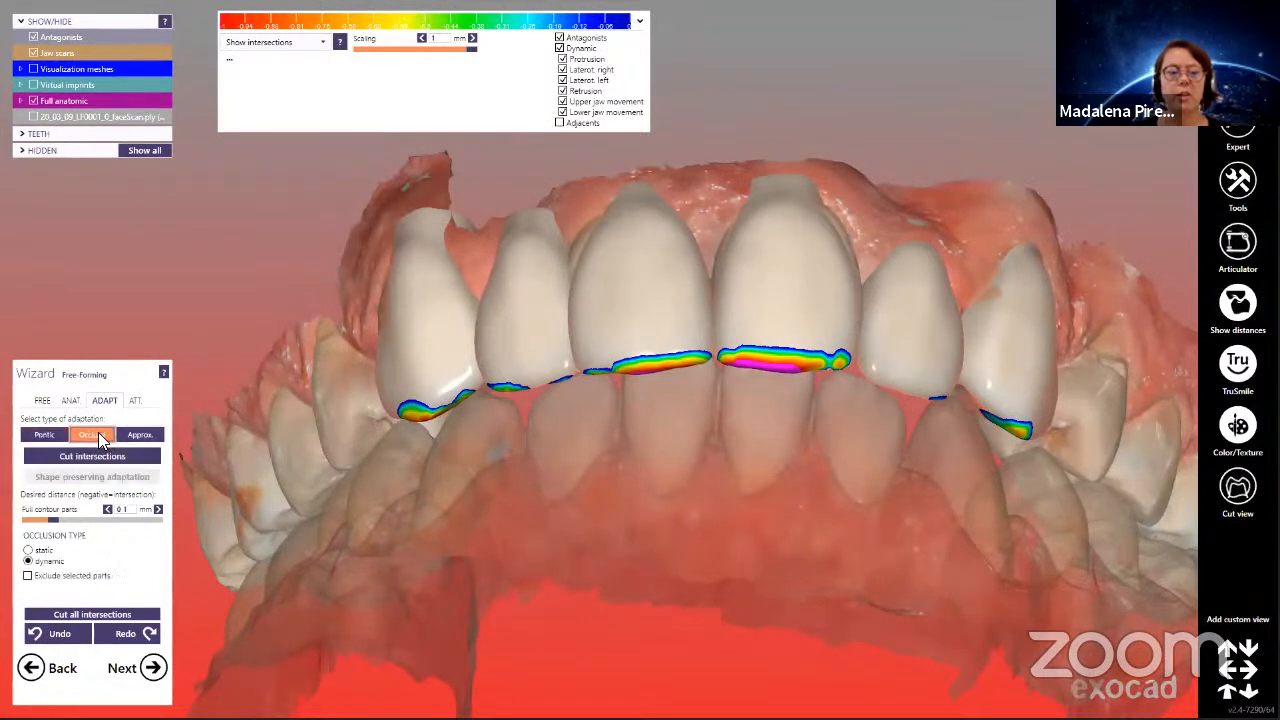
click(28, 551)
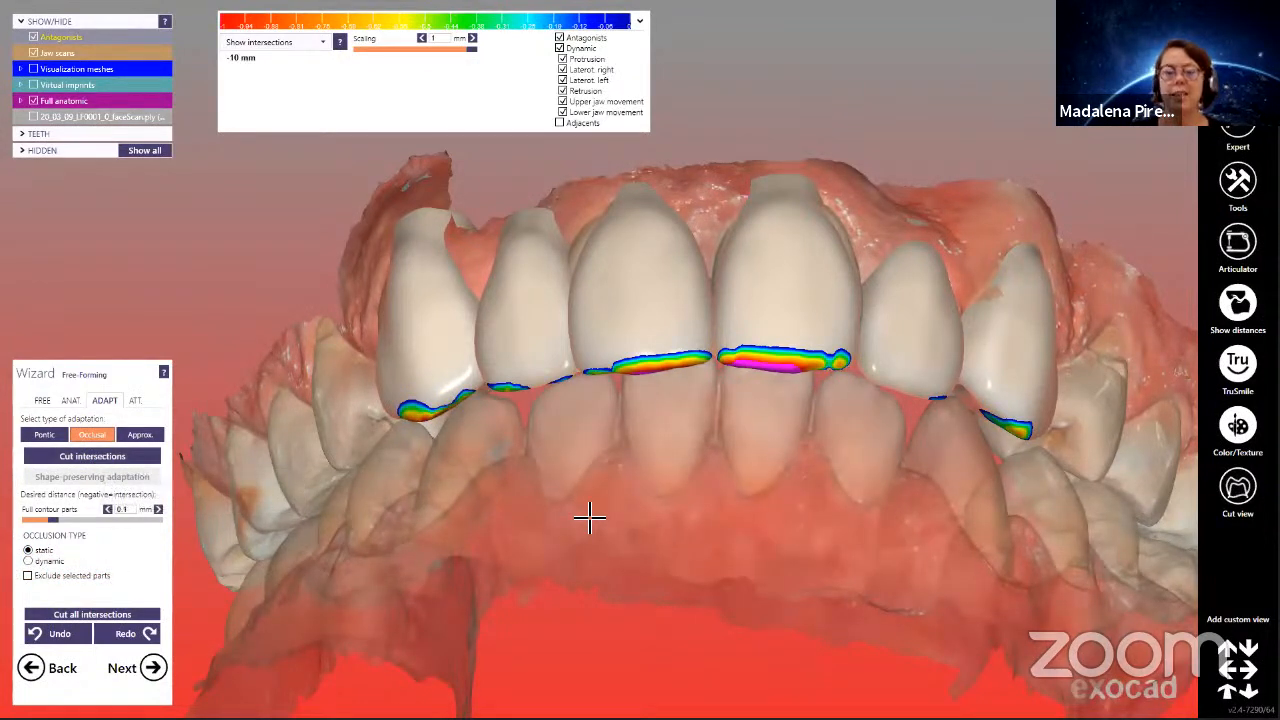
Set the occlusion type to dynamic and cut the intersections of the anterior teeth at a desired distance of 0.1 mm.
scroll(586, 357, down, 2)
right_drag(586, 357, 595, 353)
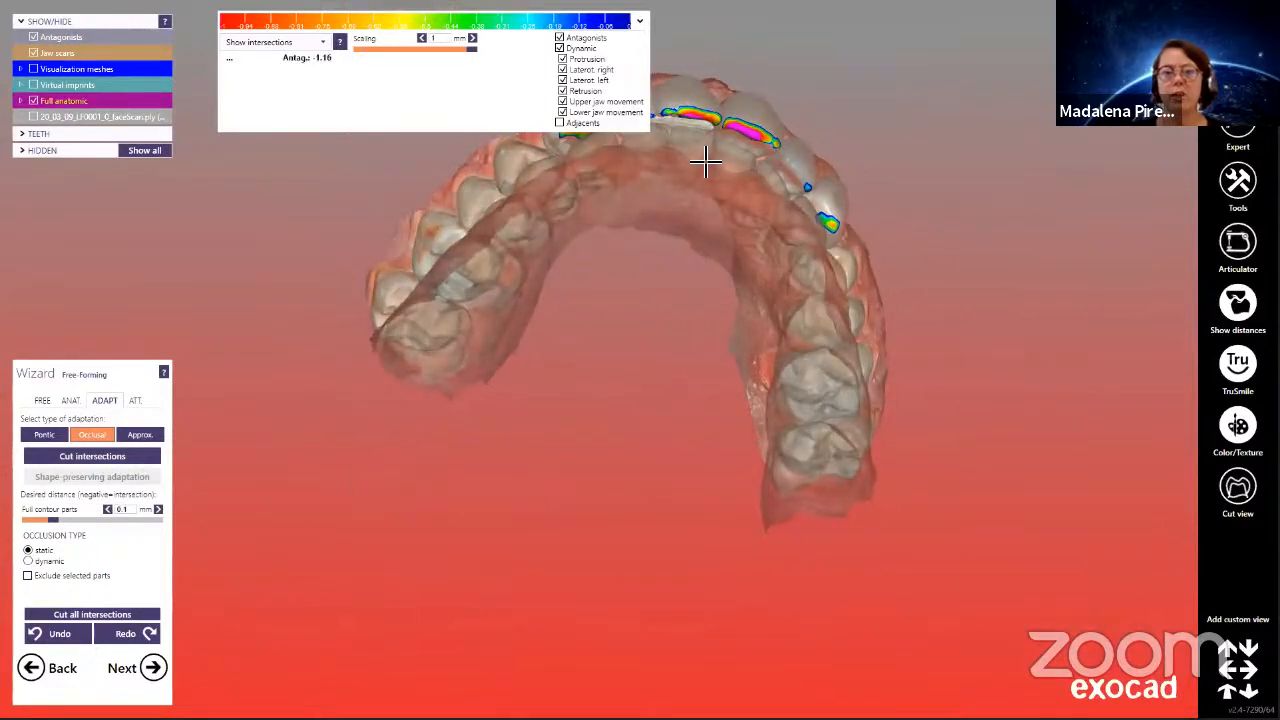
scroll(730, 241, up, 1)
right_drag(730, 241, 641, 381)
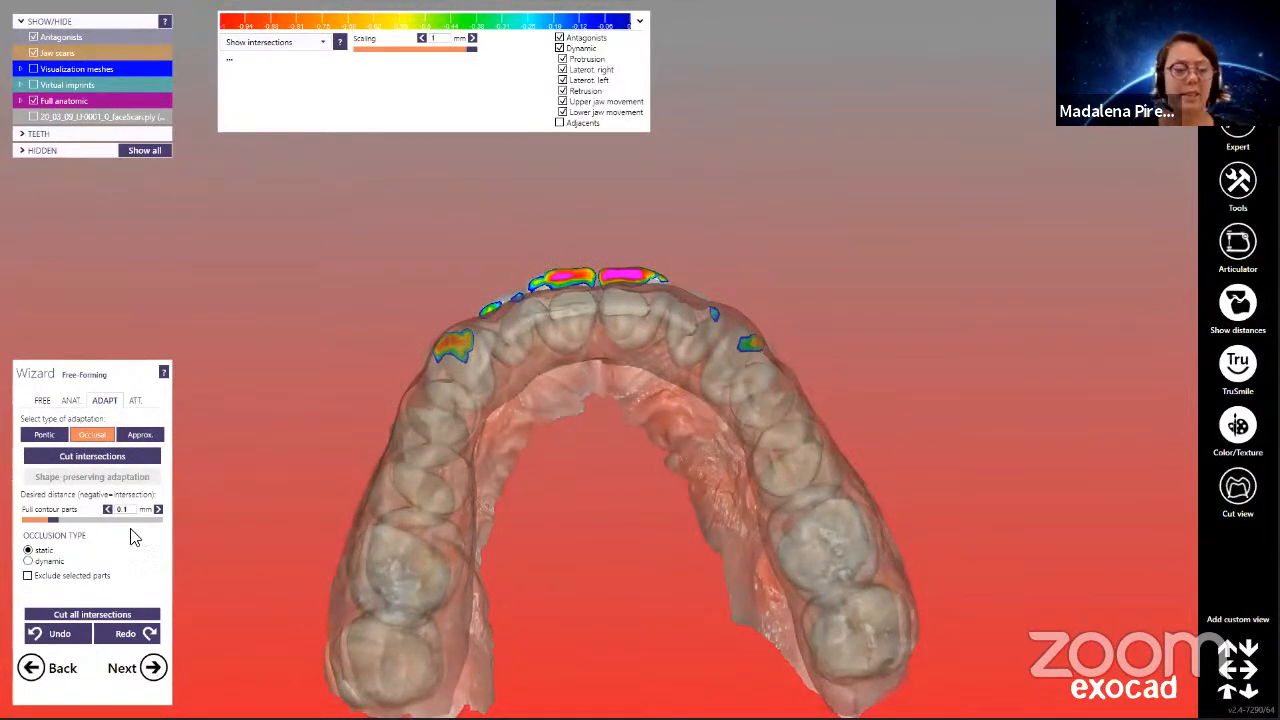
click(28, 561)
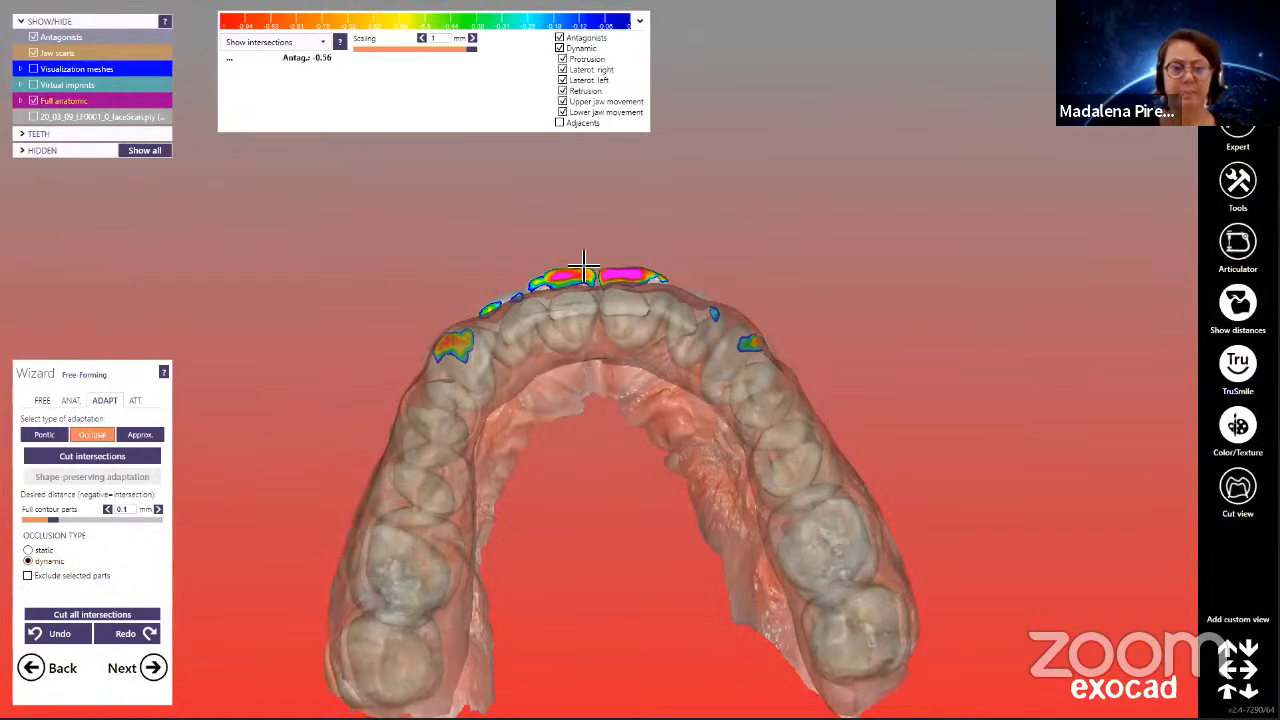
click(115, 457)
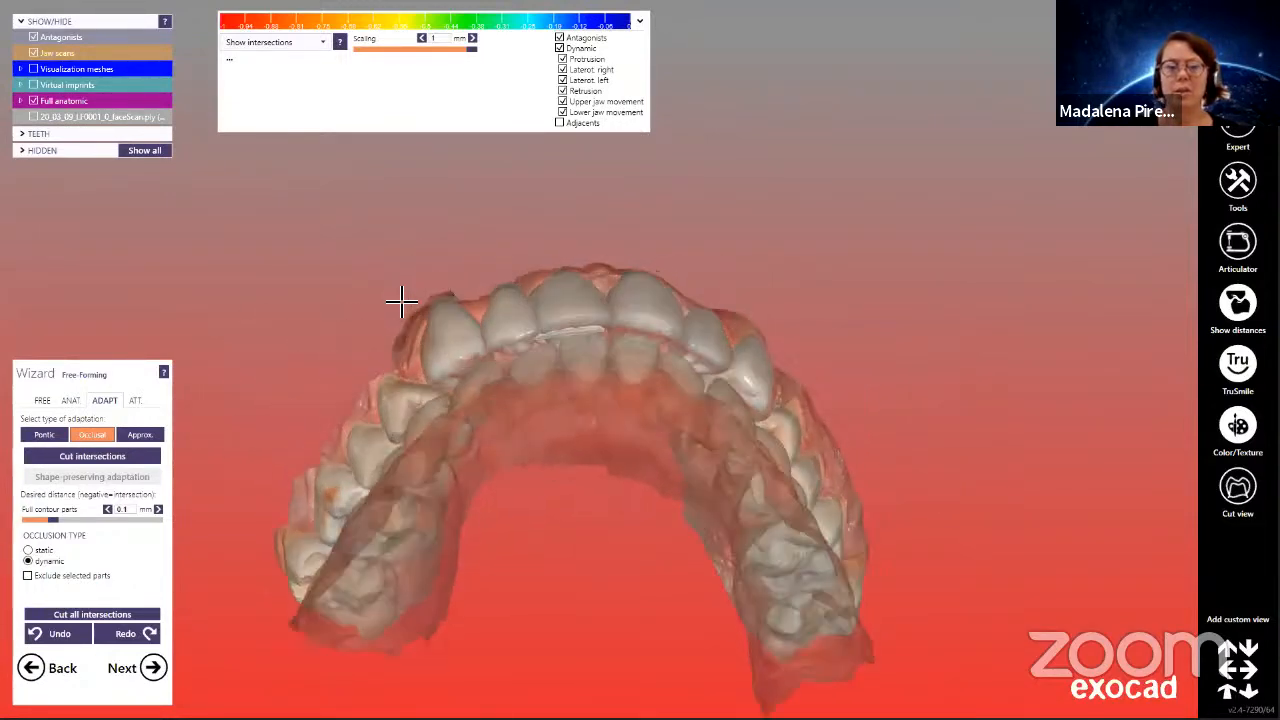
Examine the adapted anterior teeth up close, bring up the free-form Smooth/Flatten brush and return to the occlusal adaptation.
right_drag(398, 297, 350, 305)
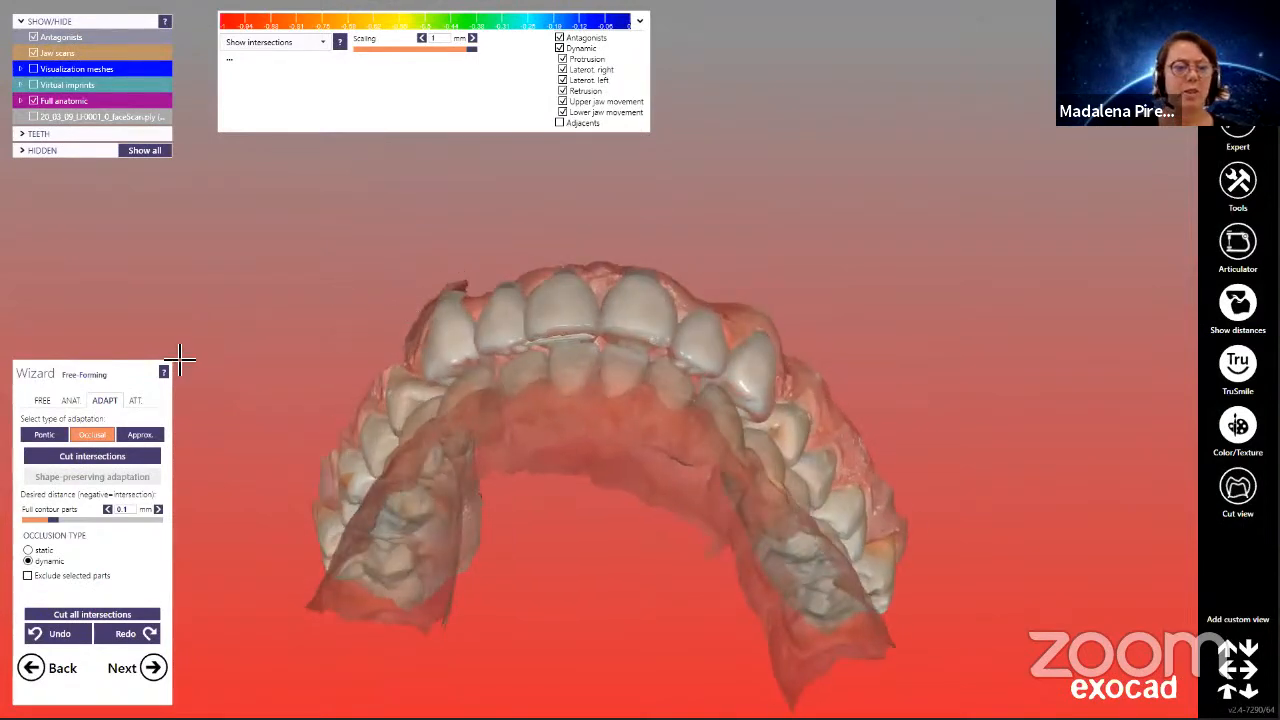
click(60, 402)
scroll(643, 277, up, 5)
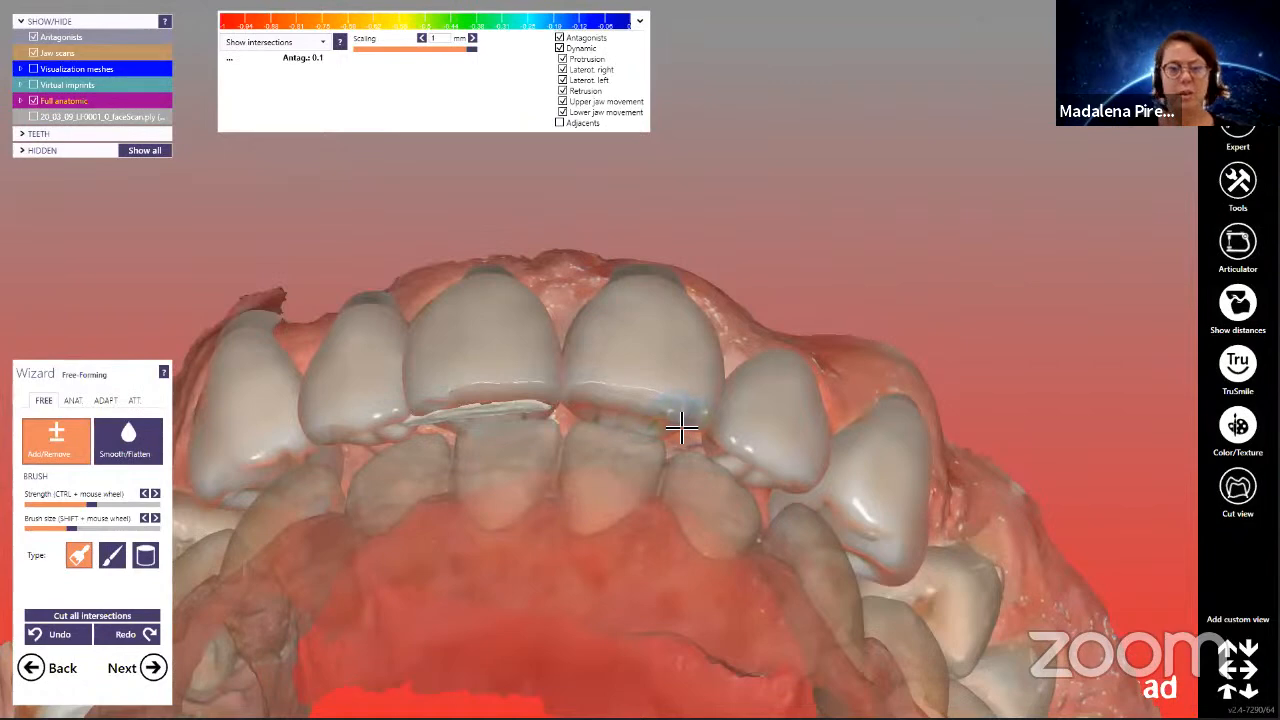
click(122, 432)
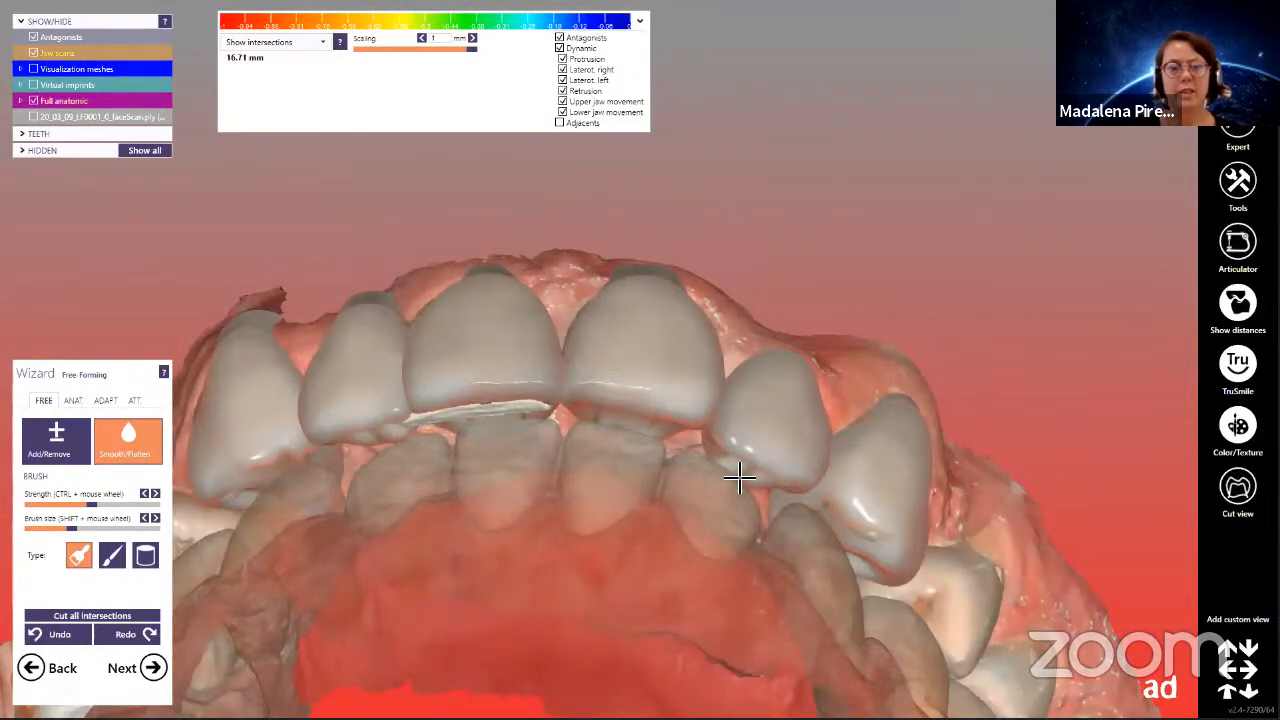
right_drag(400, 438, 404, 438)
click(105, 401)
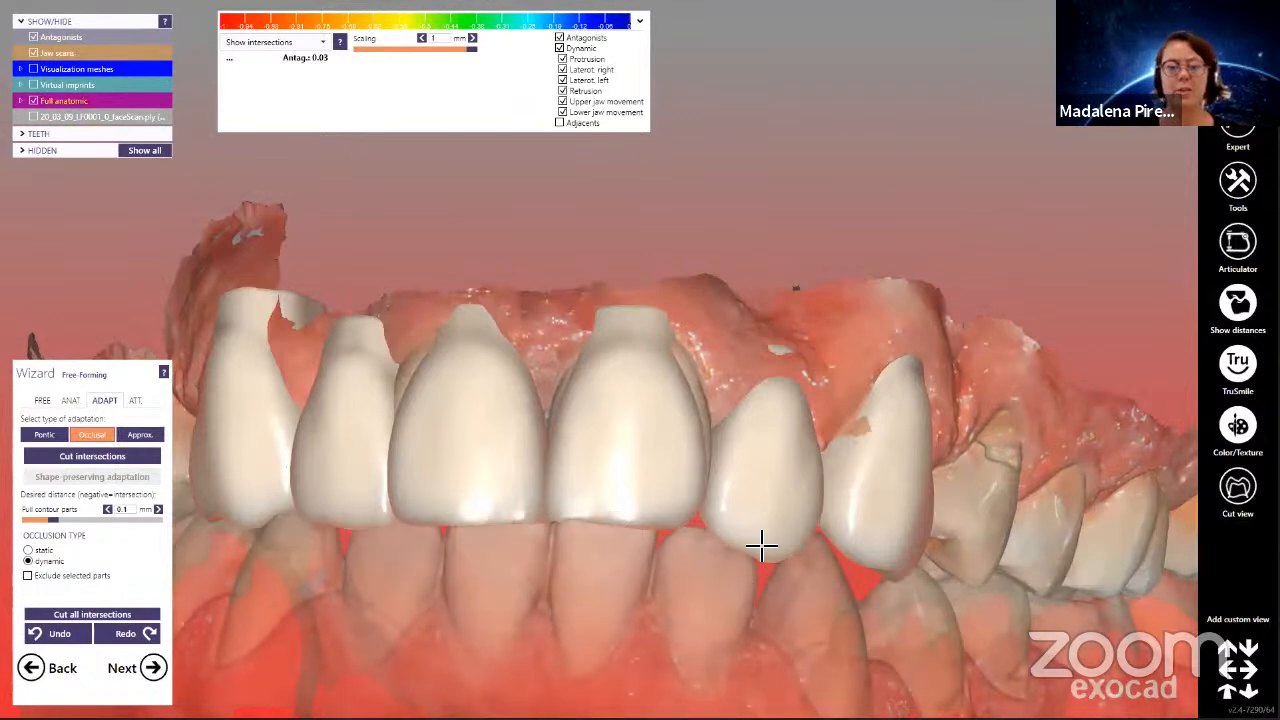
right_drag(624, 596, 656, 594)
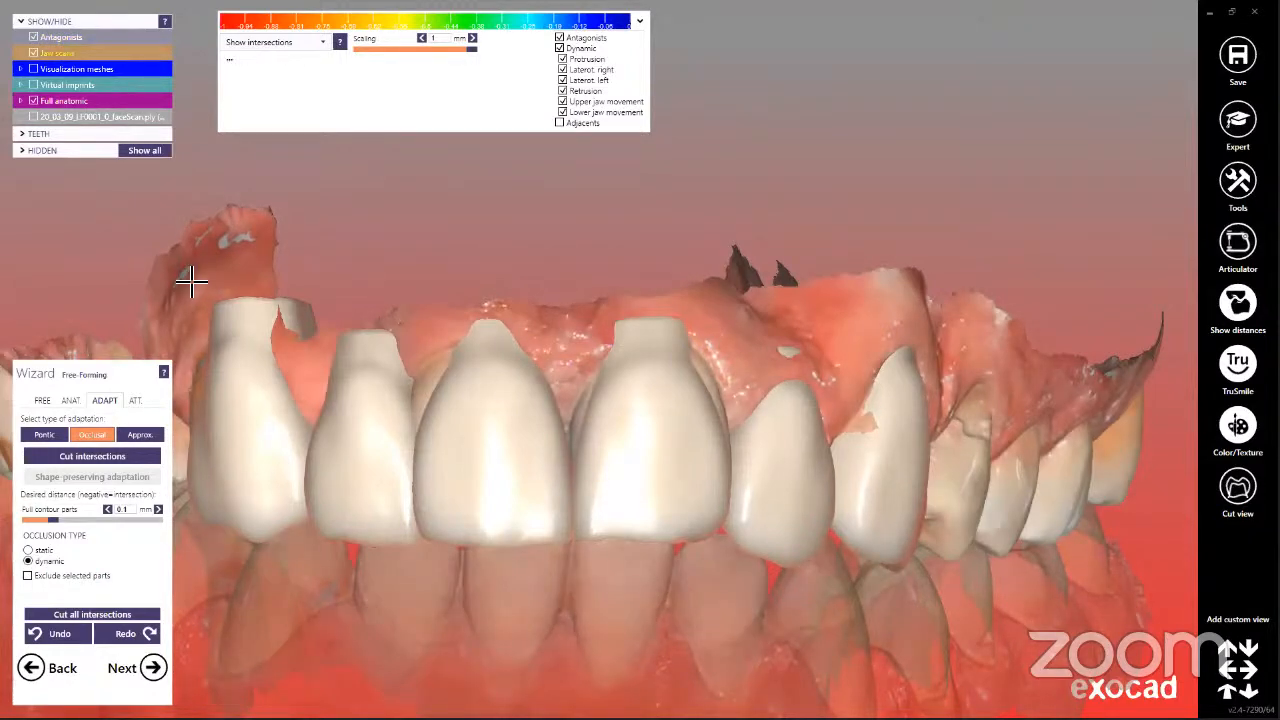
Show the face scan and examine the designed anterior teeth within the patient's smile from the front.
scroll(580, 297, down, 6)
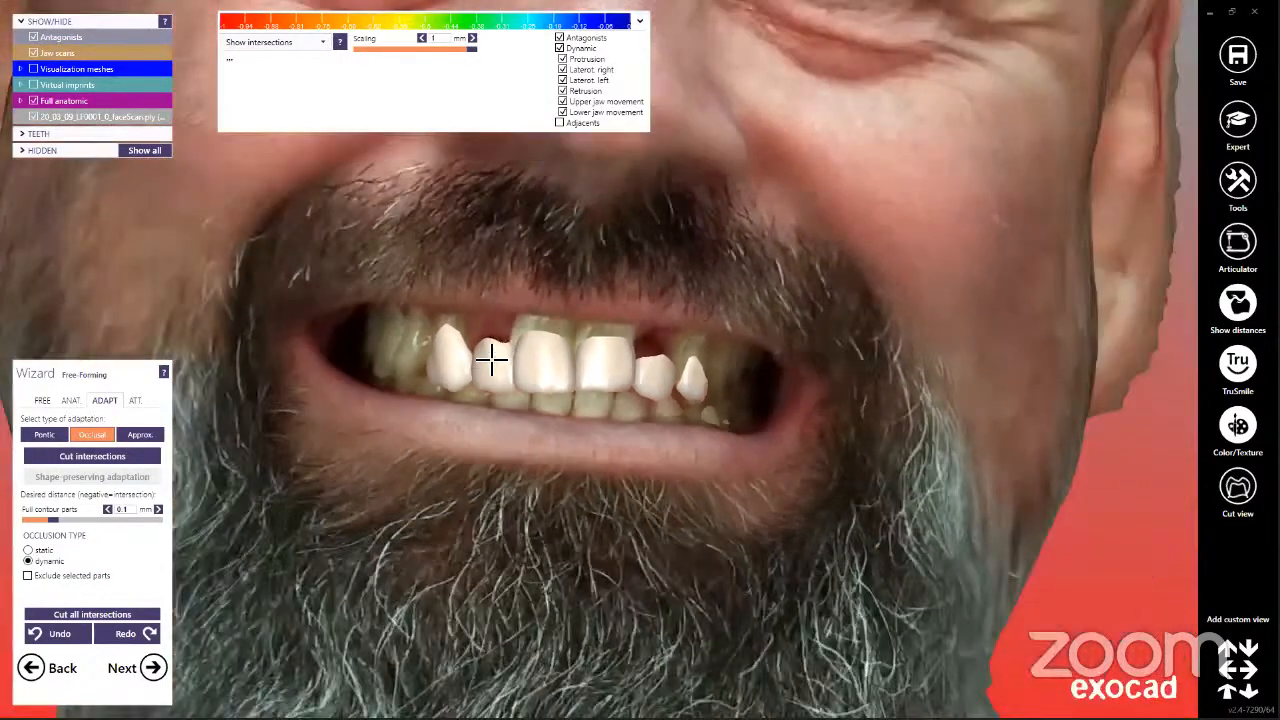
scroll(487, 366, down, 3)
right_drag(491, 360, 475, 400)
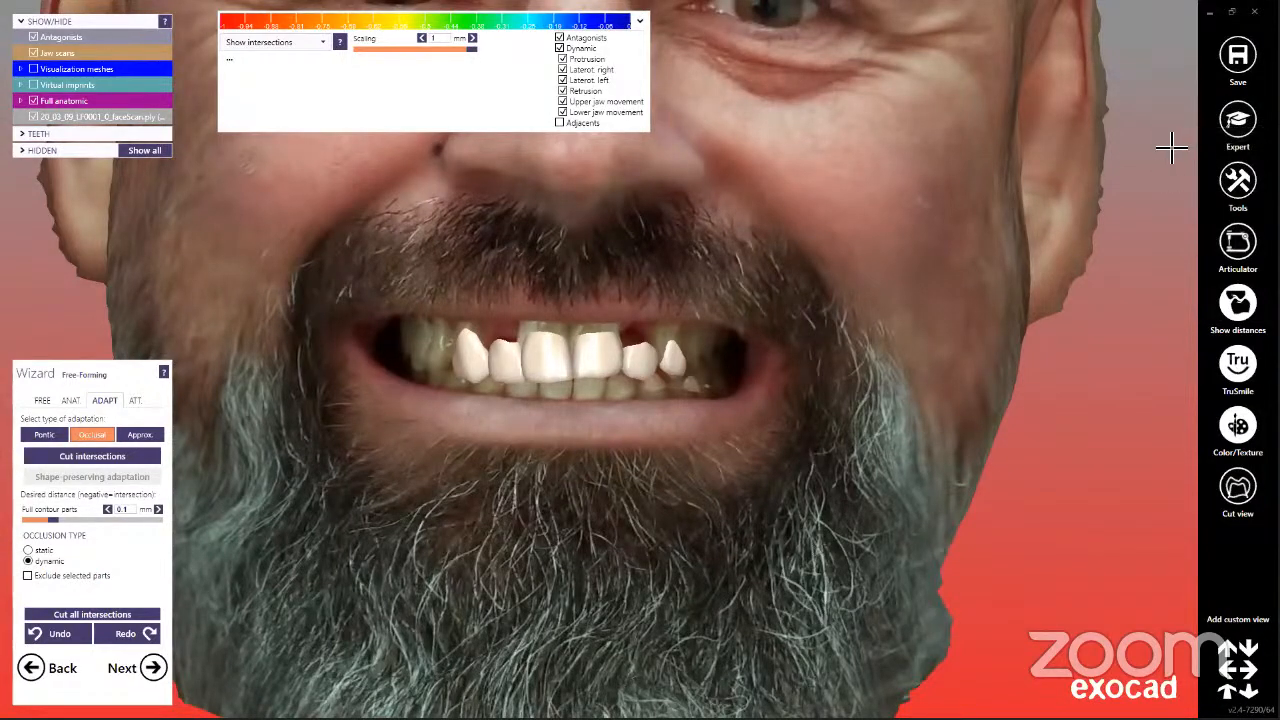
Switch to expert mode and start Free-Form face model on the face scan.
click(1234, 130)
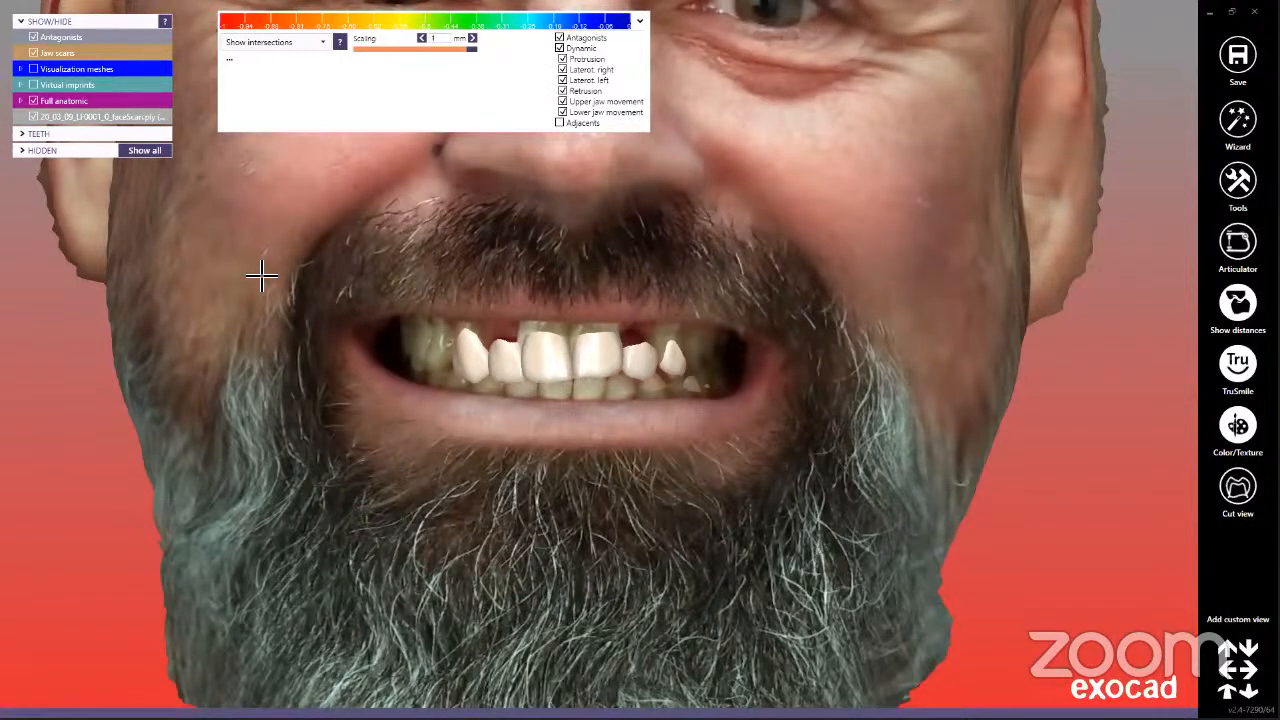
right_drag(326, 290, 324, 292)
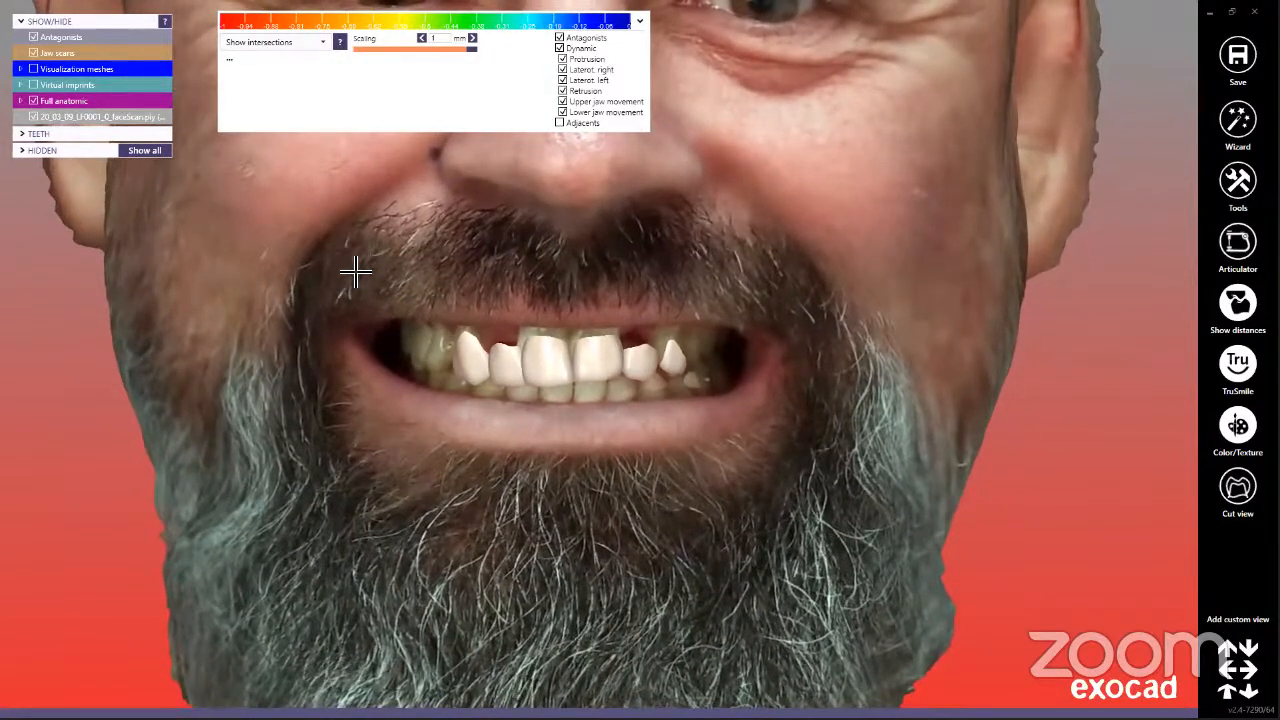
right_click(349, 277)
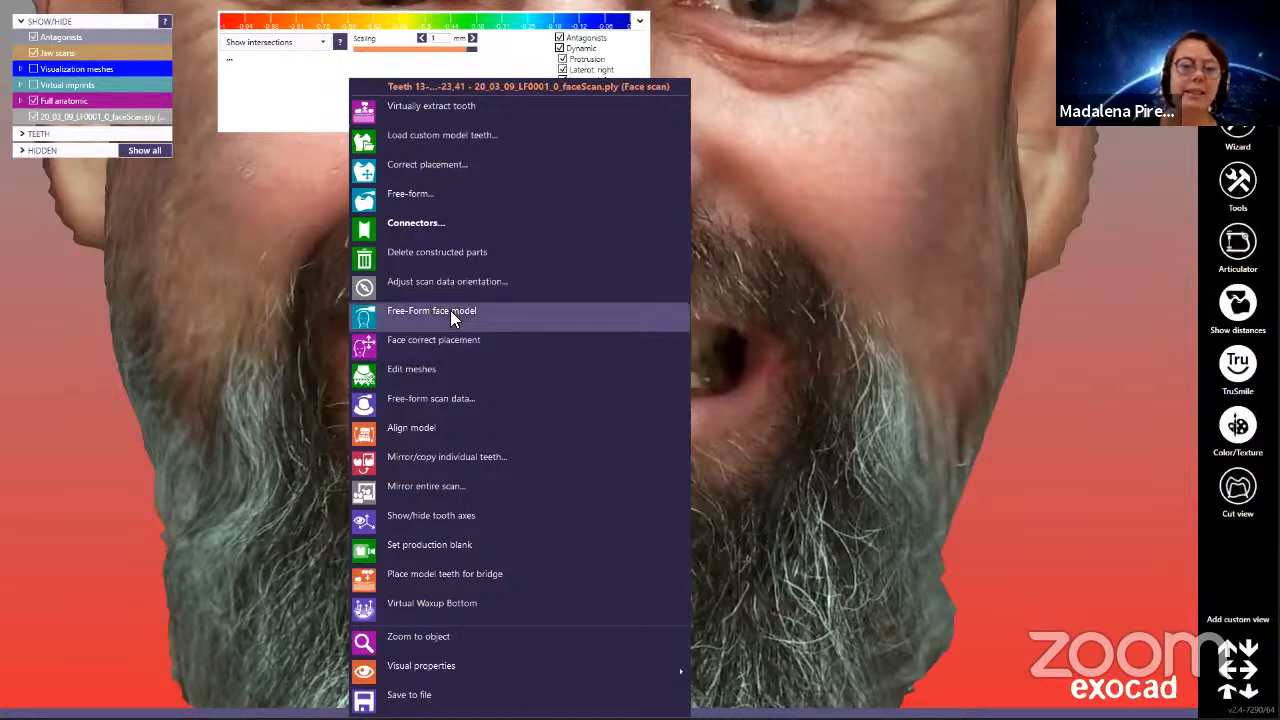
click(510, 314)
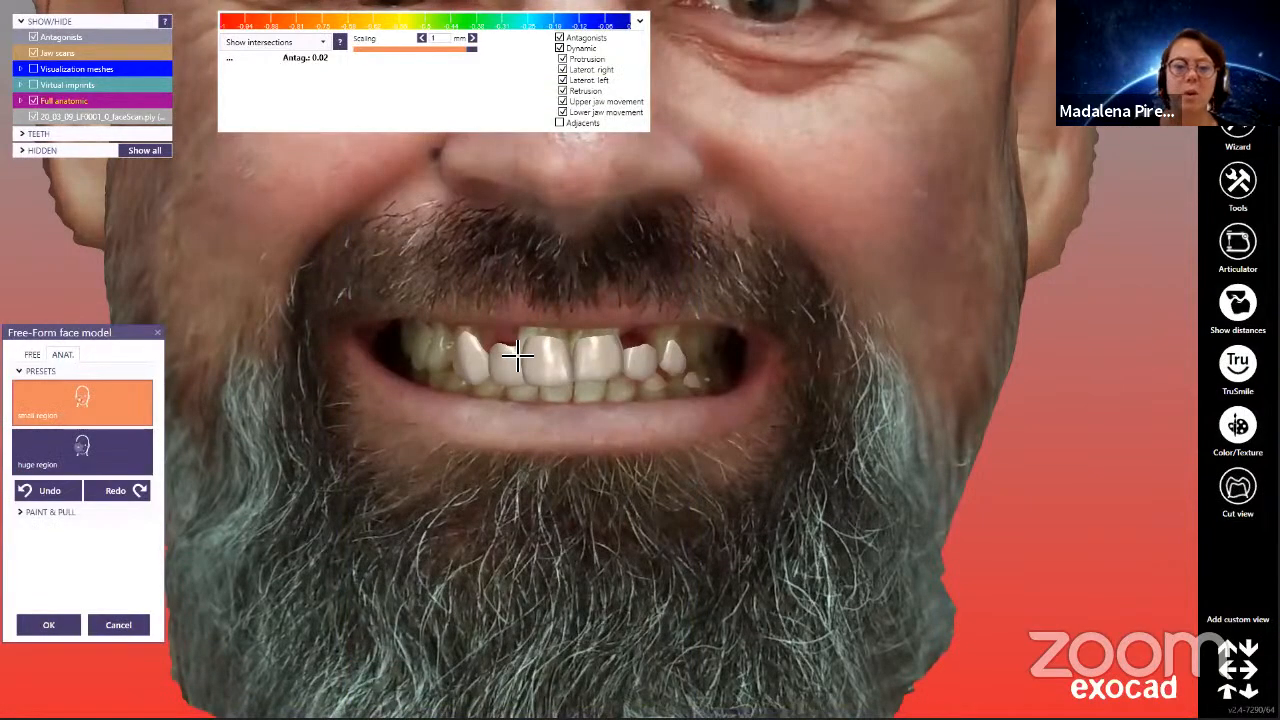
Hide the full anatomic teeth, smooth the face scan's own teeth with the Smooth/Flatten brush and accept the changes.
click(34, 100)
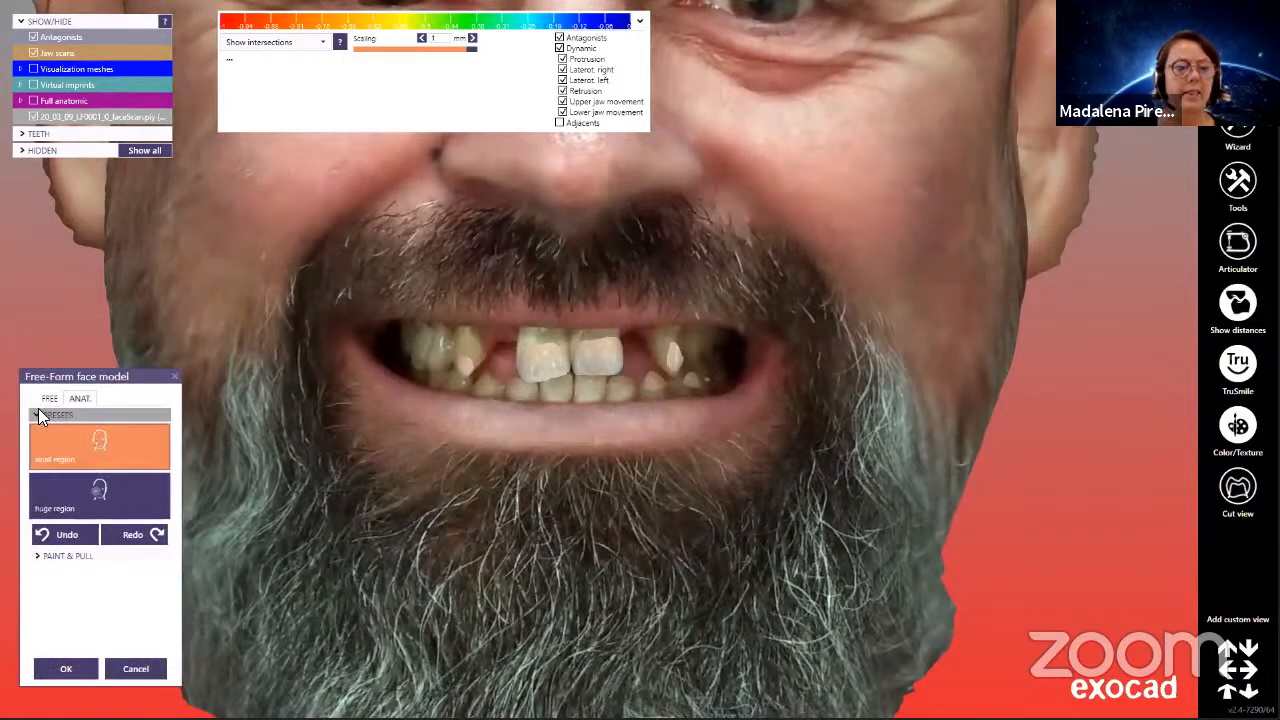
click(46, 398)
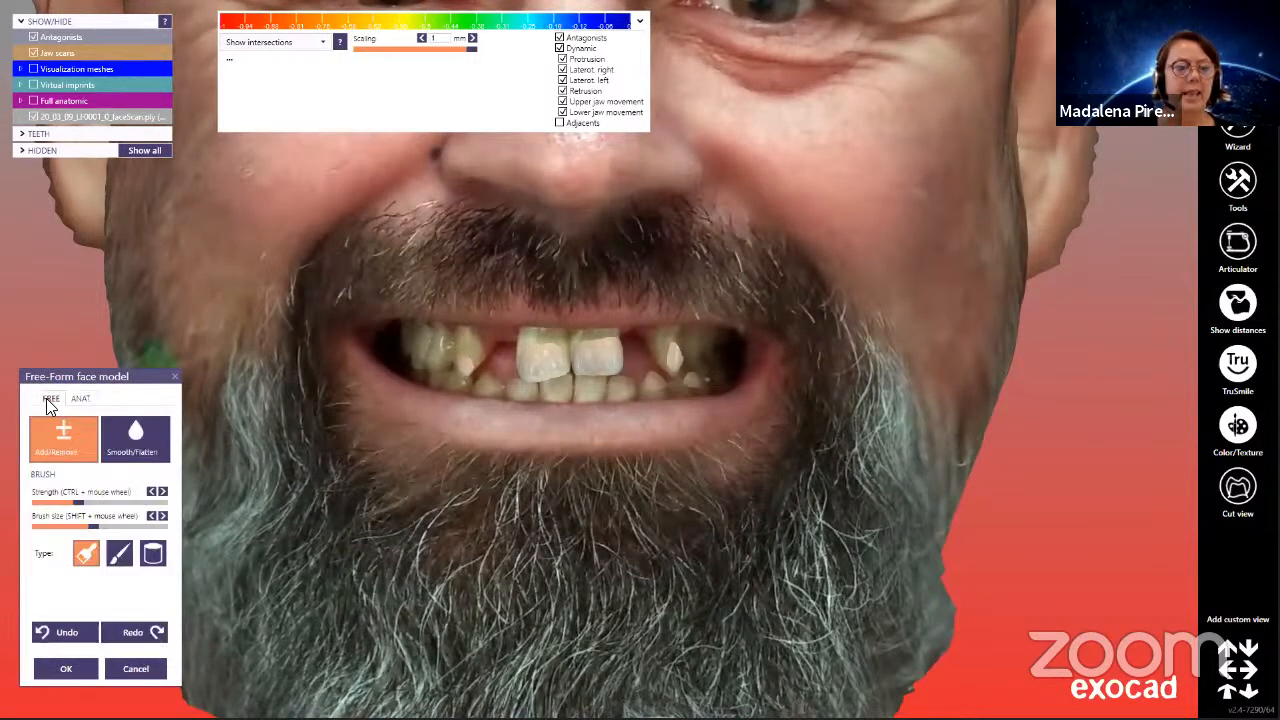
click(130, 442)
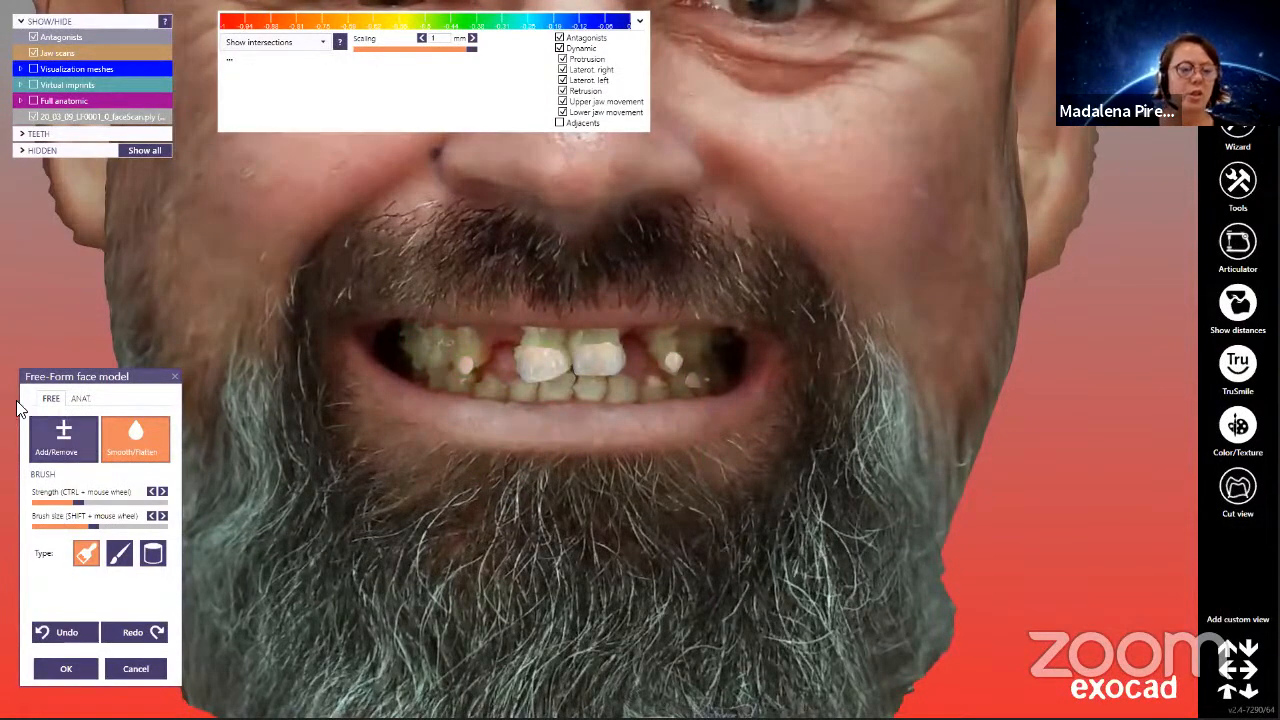
click(66, 670)
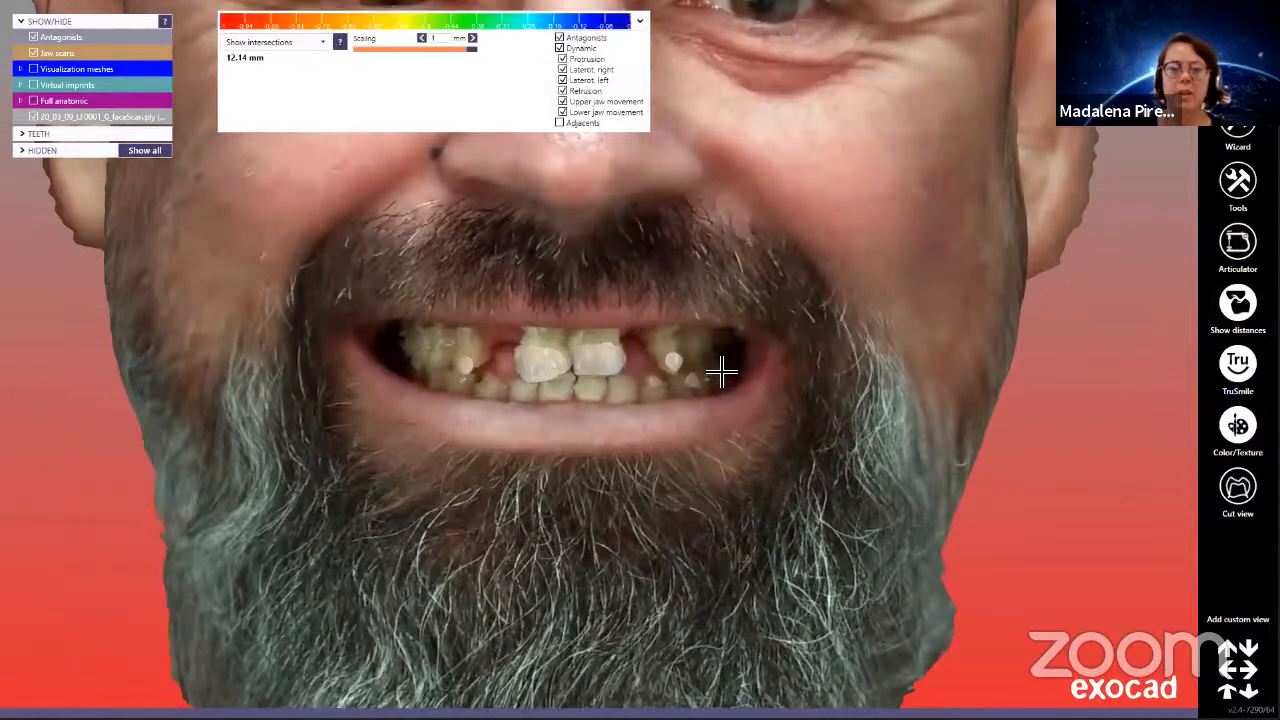
Open Edit meshes for the face scan.
right_click(718, 373)
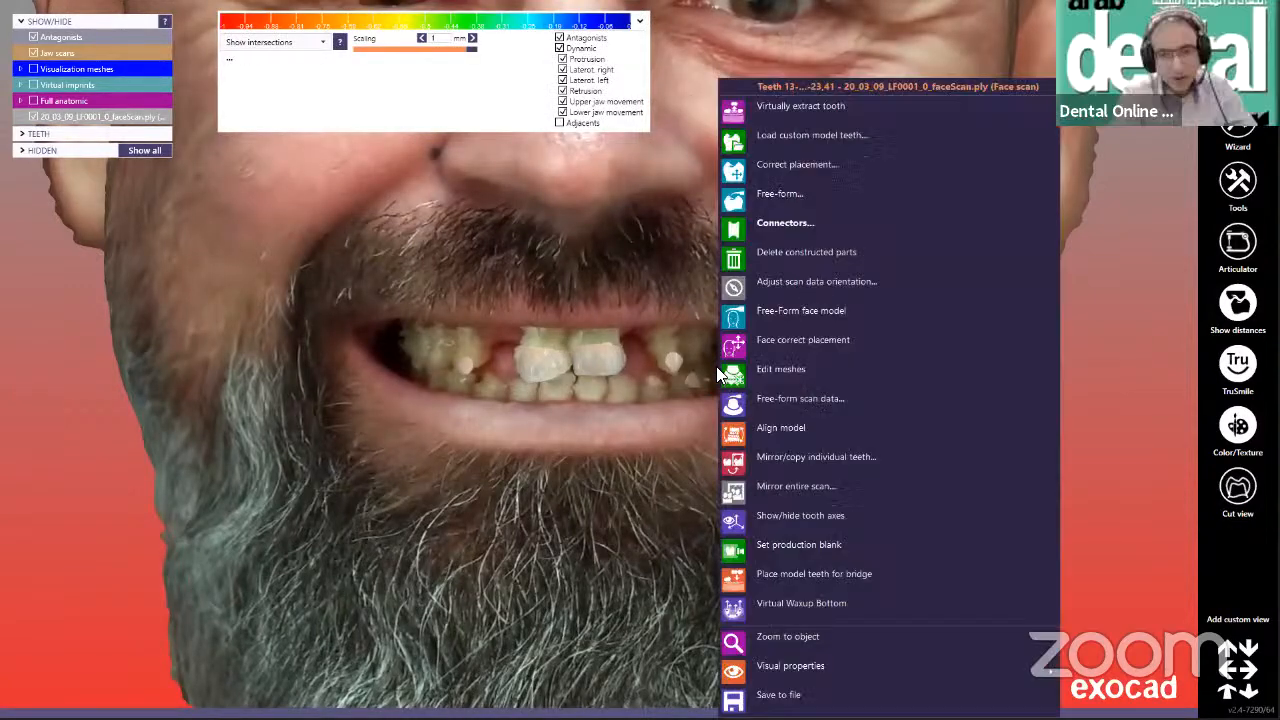
click(806, 372)
click(391, 341)
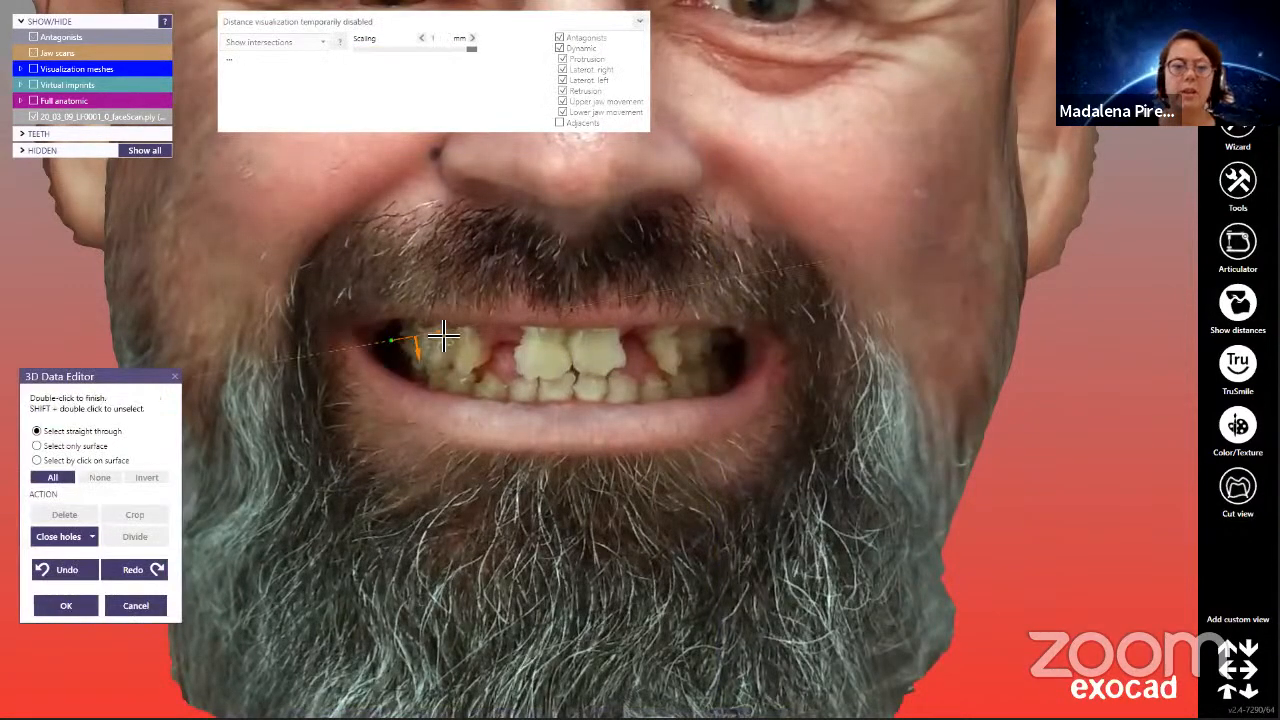
click(447, 330)
key(Escape)
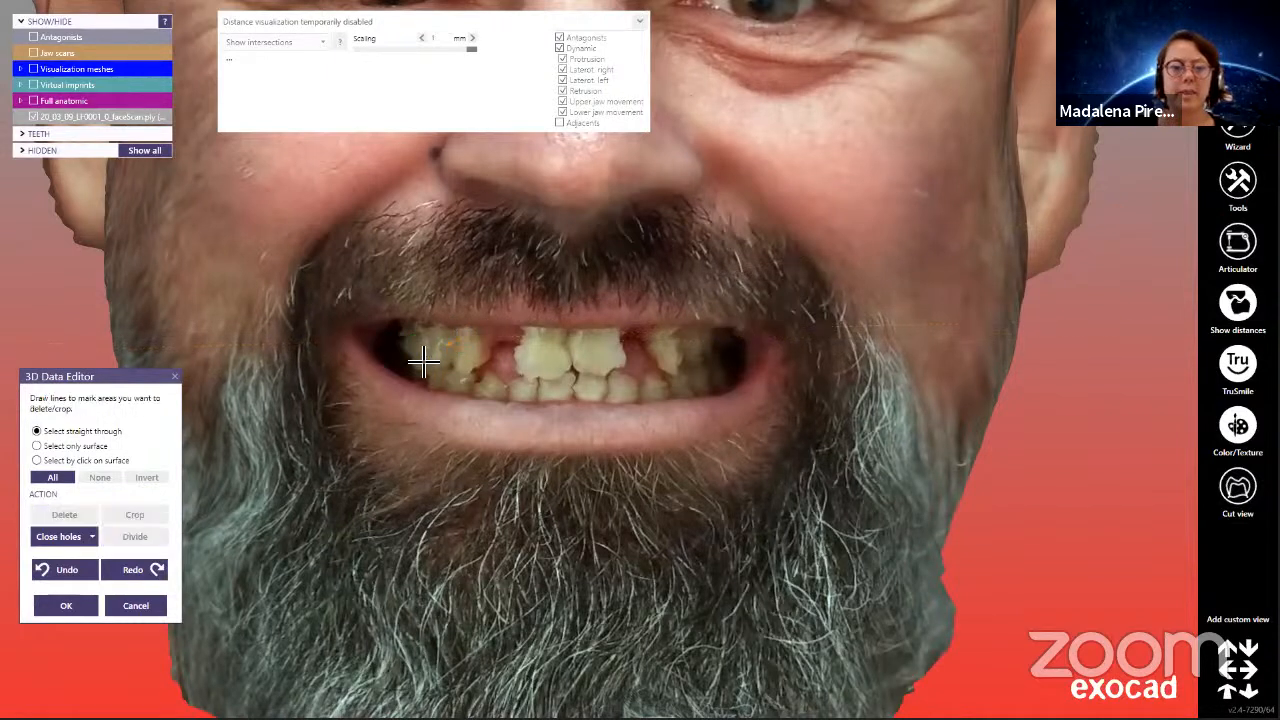
Outline the visible tooth area between the lips on the face scan, selecting straight through, and delete it.
click(400, 341)
click(476, 334)
click(587, 338)
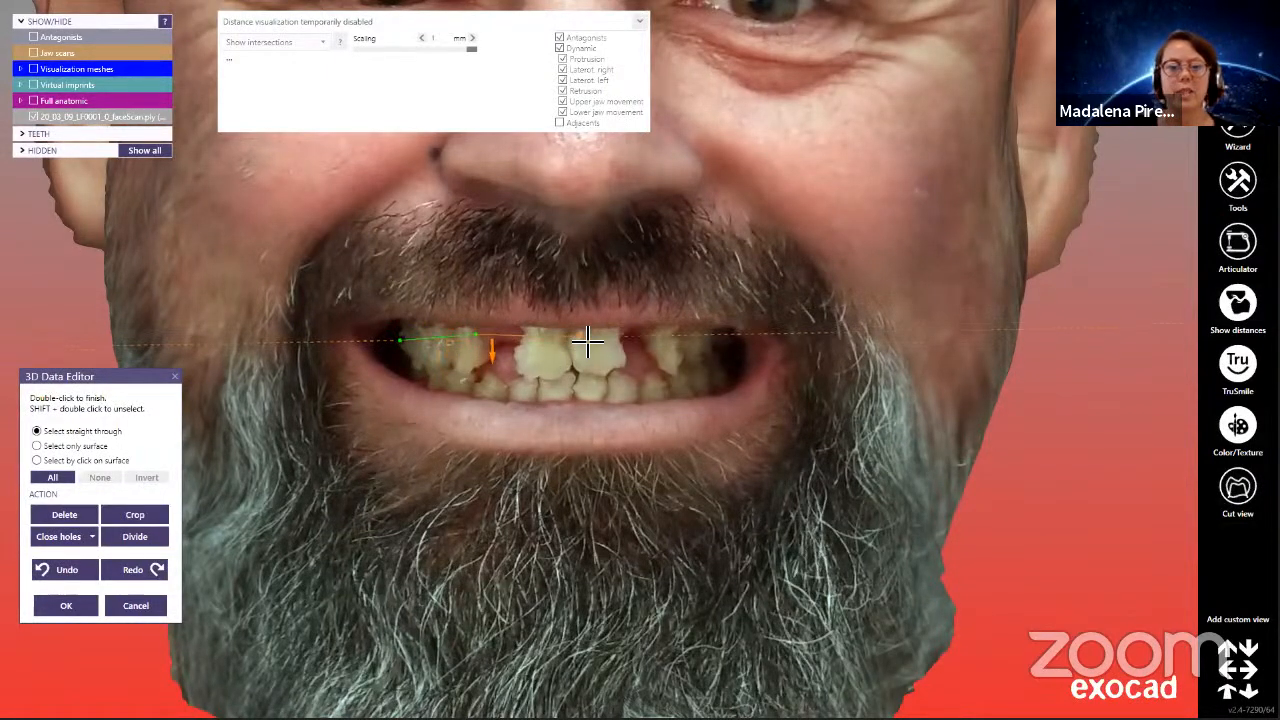
click(687, 339)
click(736, 353)
click(695, 386)
click(588, 393)
click(497, 390)
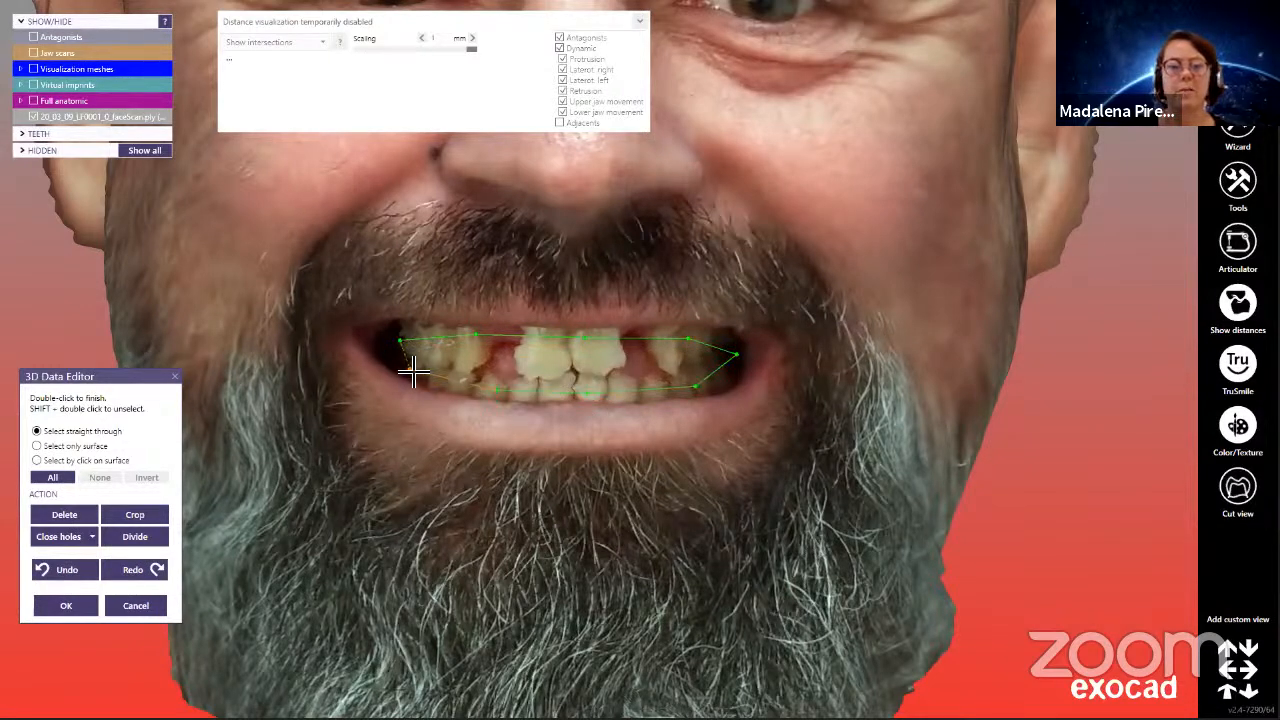
double_click(408, 362)
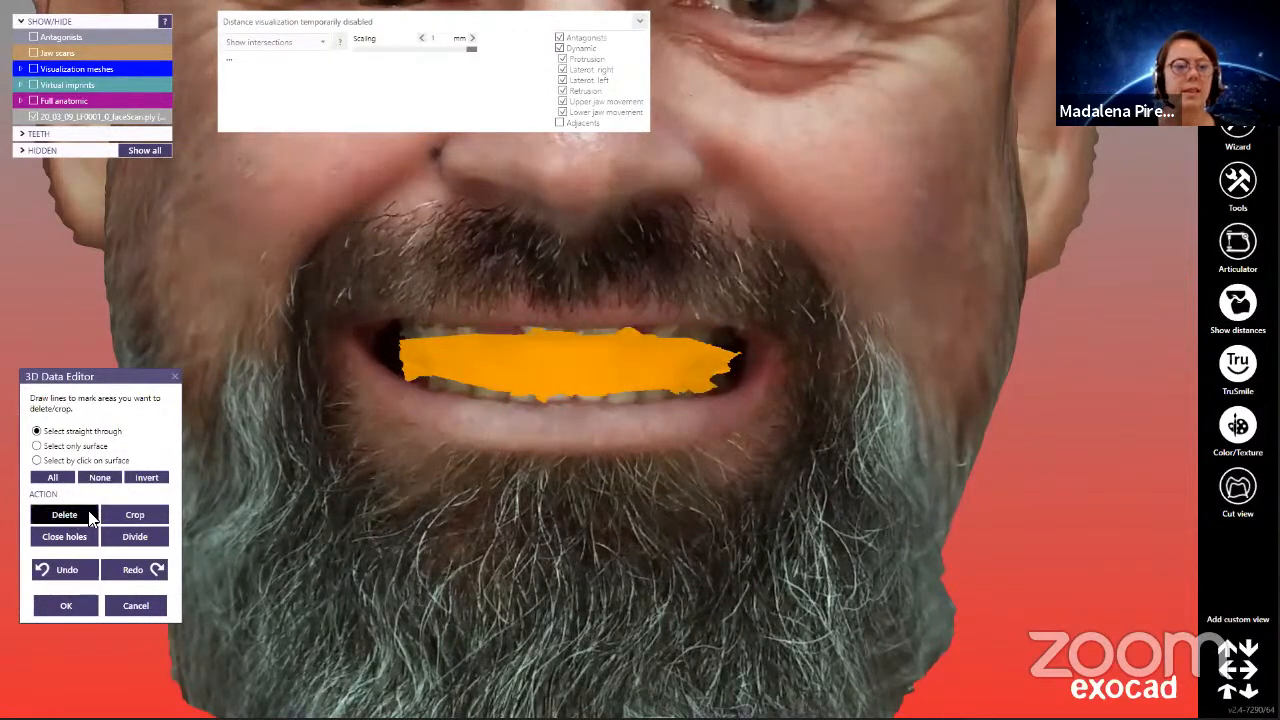
click(82, 515)
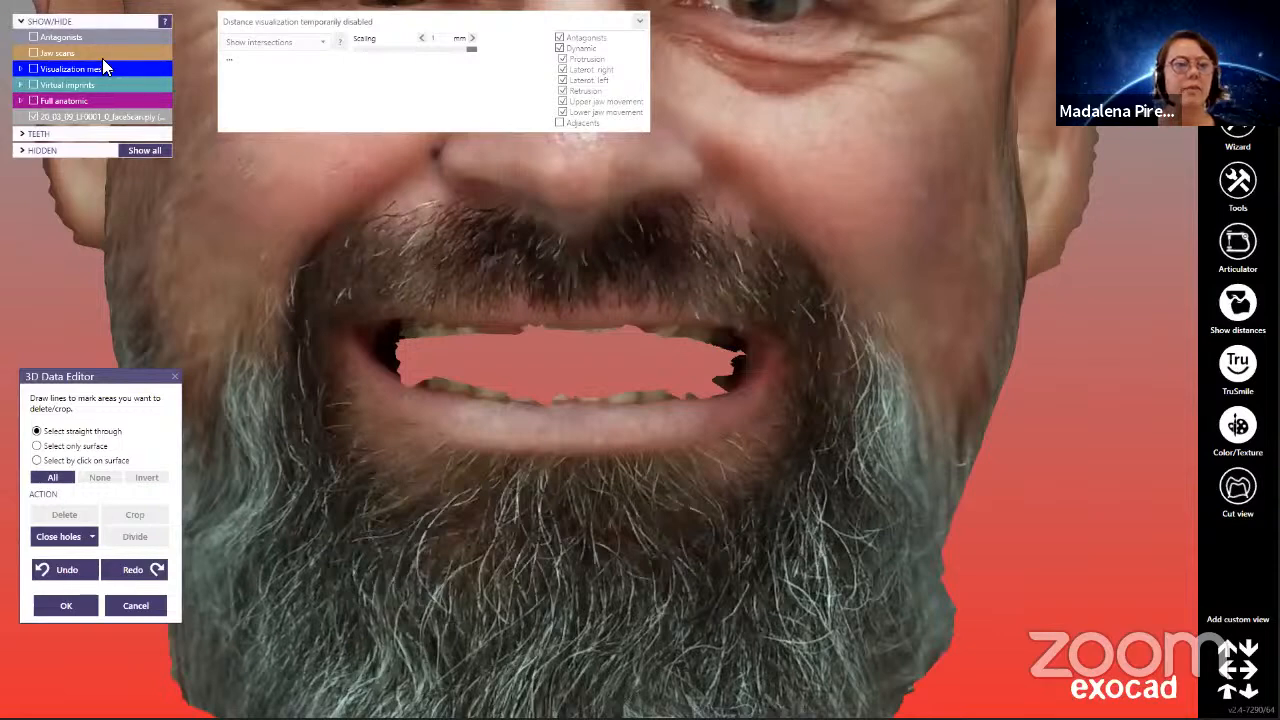
Show the full anatomic teeth, jaw scans and antagonists inside the mouth opening of the face scan.
click(34, 100)
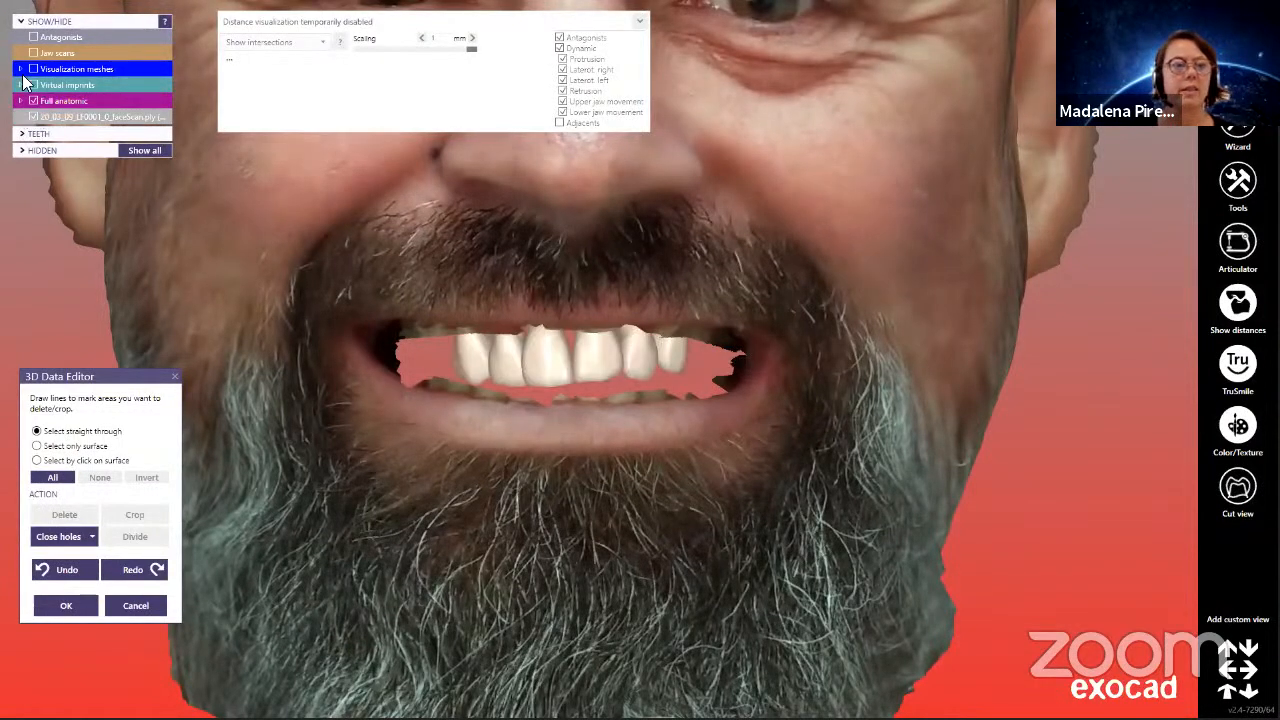
click(31, 52)
click(33, 37)
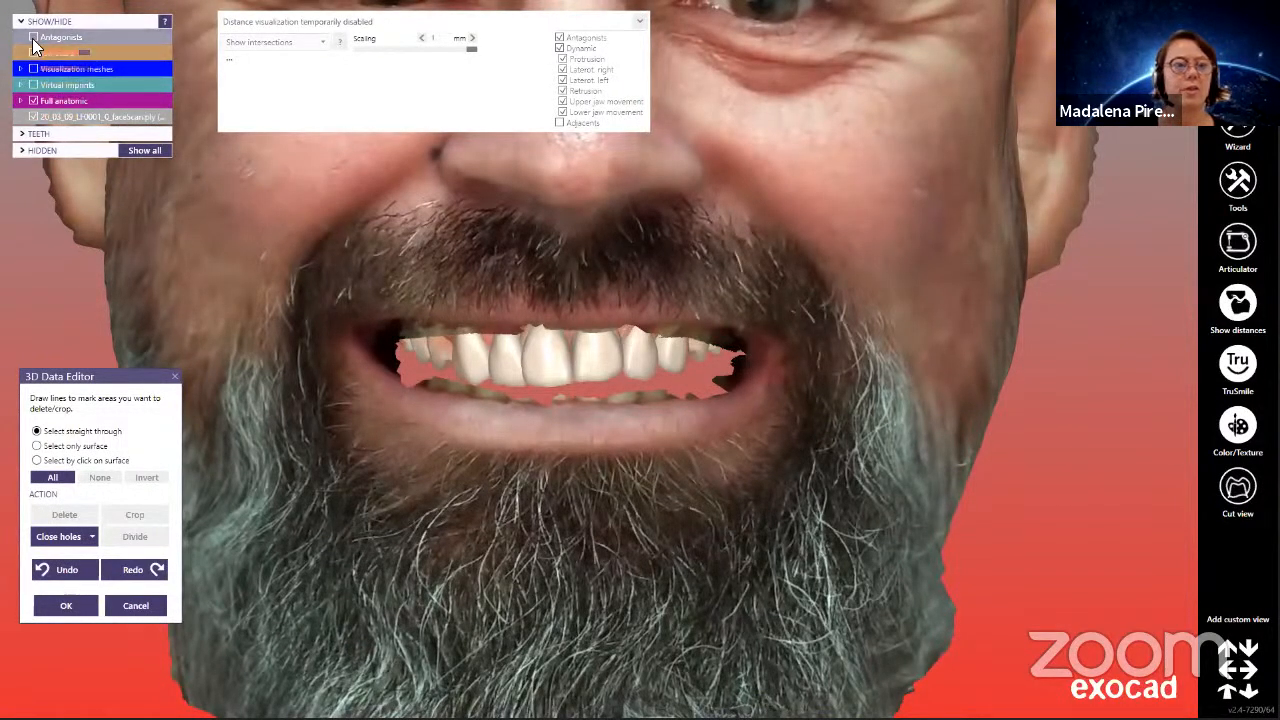
scroll(505, 380, down, 4)
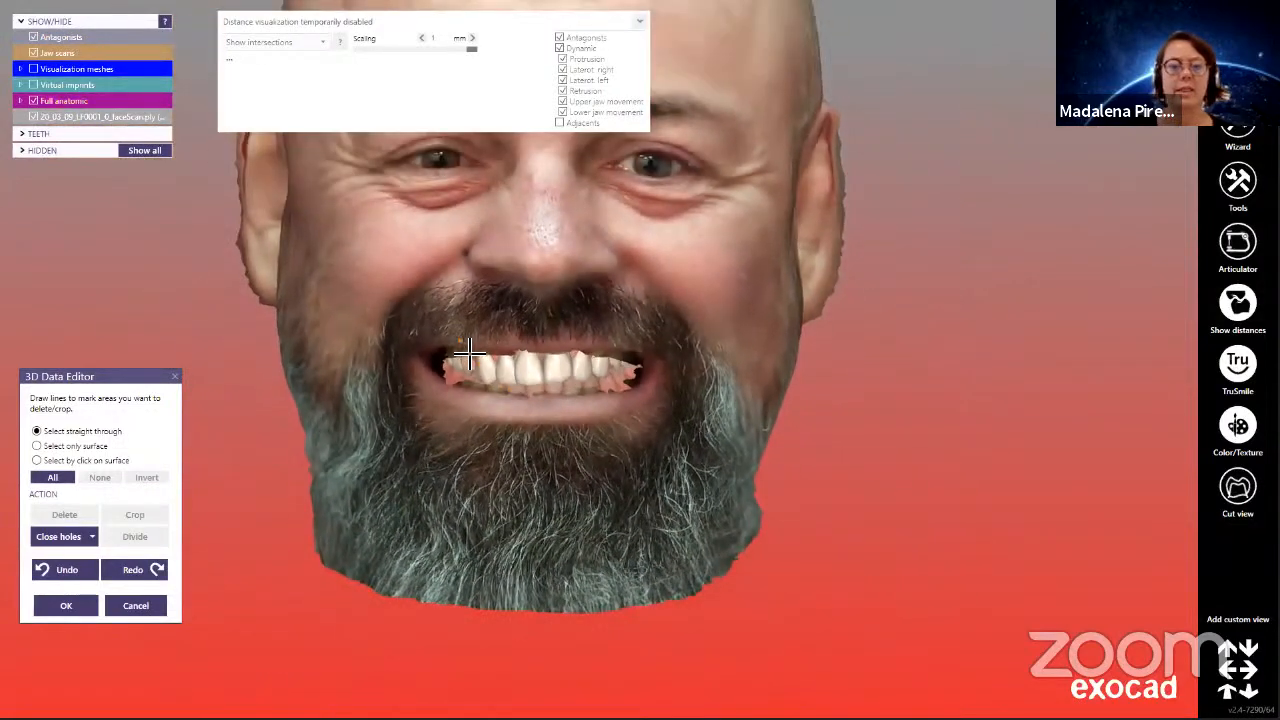
Accept the mesh edits that open the mouth area of the face scan and return to free-forming.
scroll(423, 266, up, 3)
scroll(440, 290, up, 1)
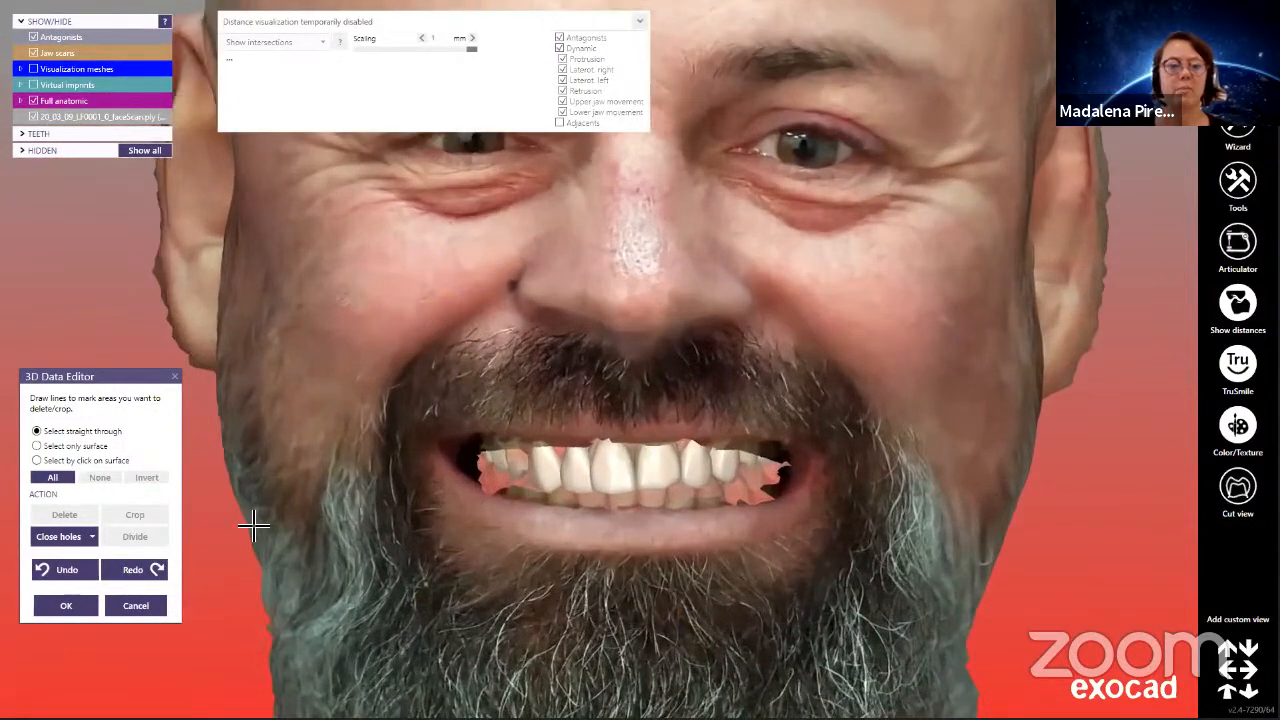
click(66, 606)
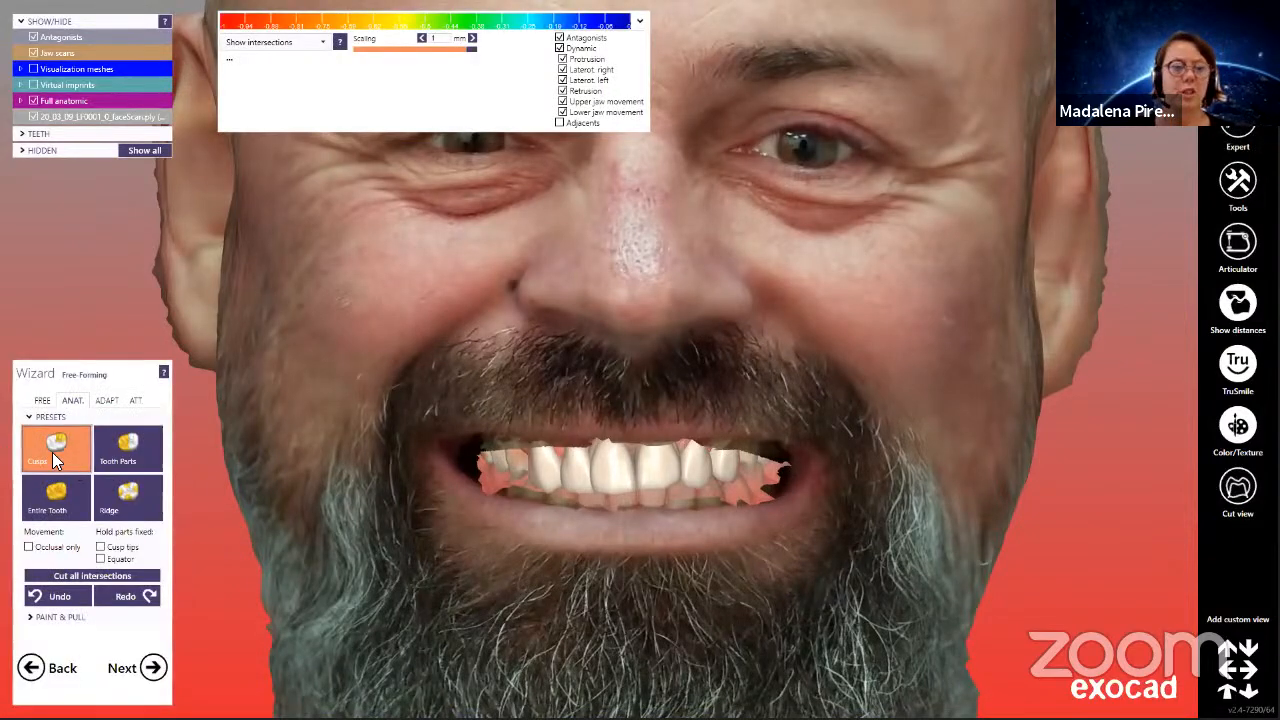
scroll(616, 494, down, 2)
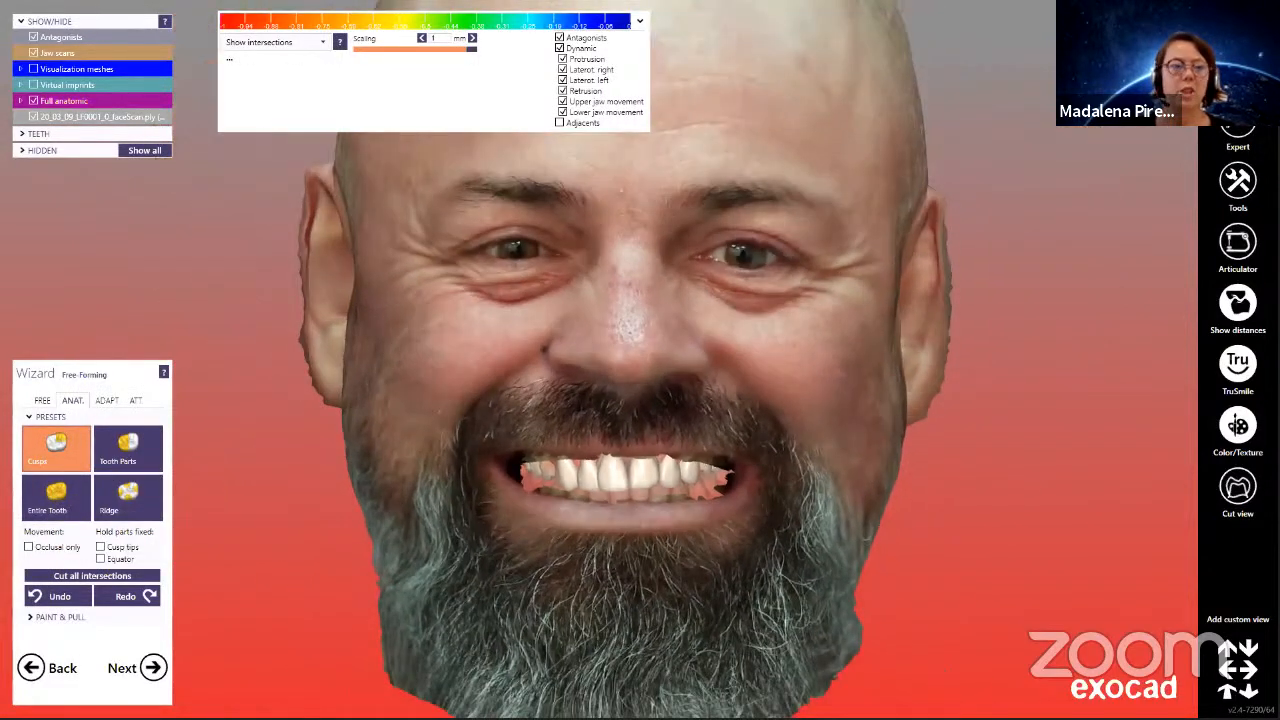
Show the visualization meshes, examine the reference planes against the face and smile, and hide them again.
click(33, 68)
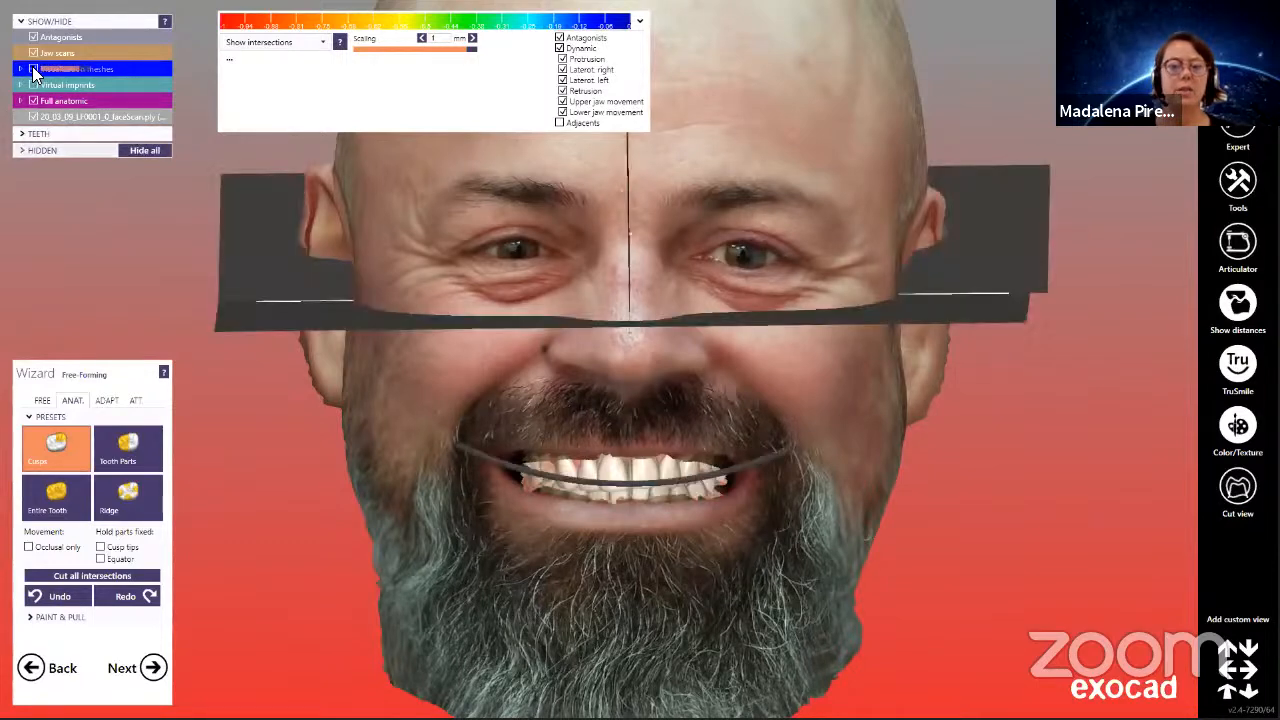
right_drag(340, 453, 347, 453)
scroll(620, 430, up, 5)
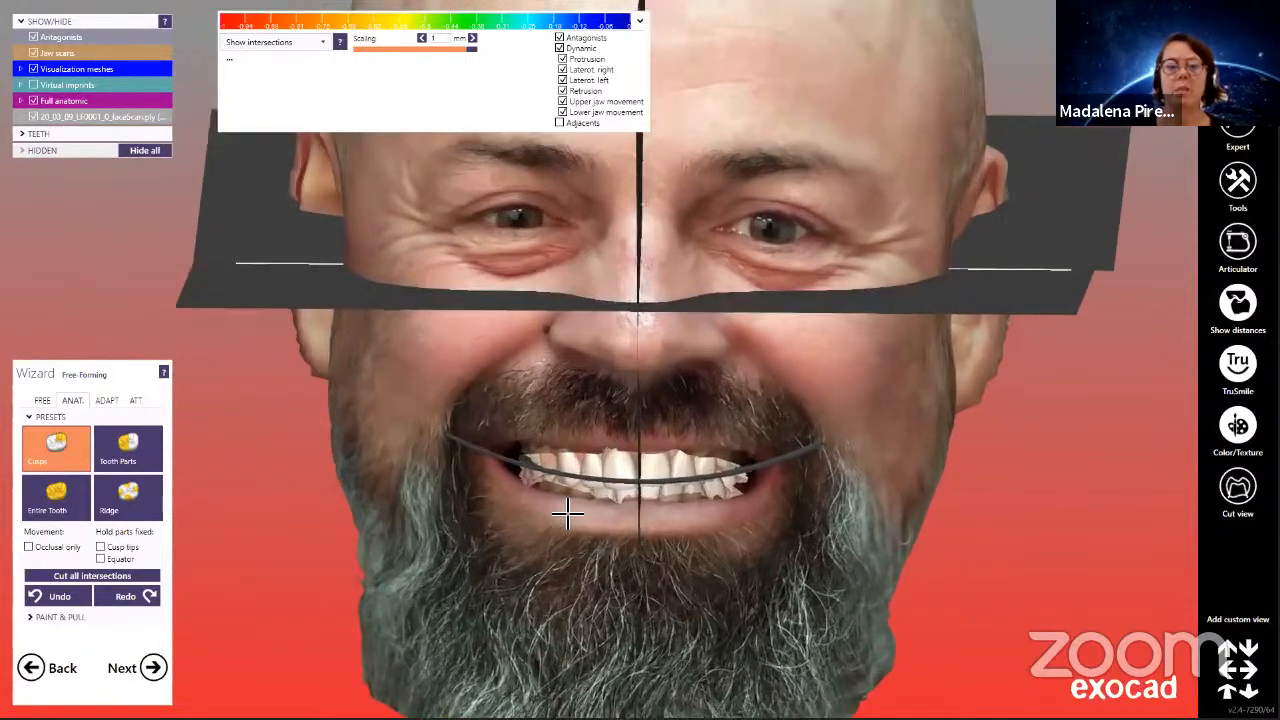
right_drag(497, 551, 172, 362)
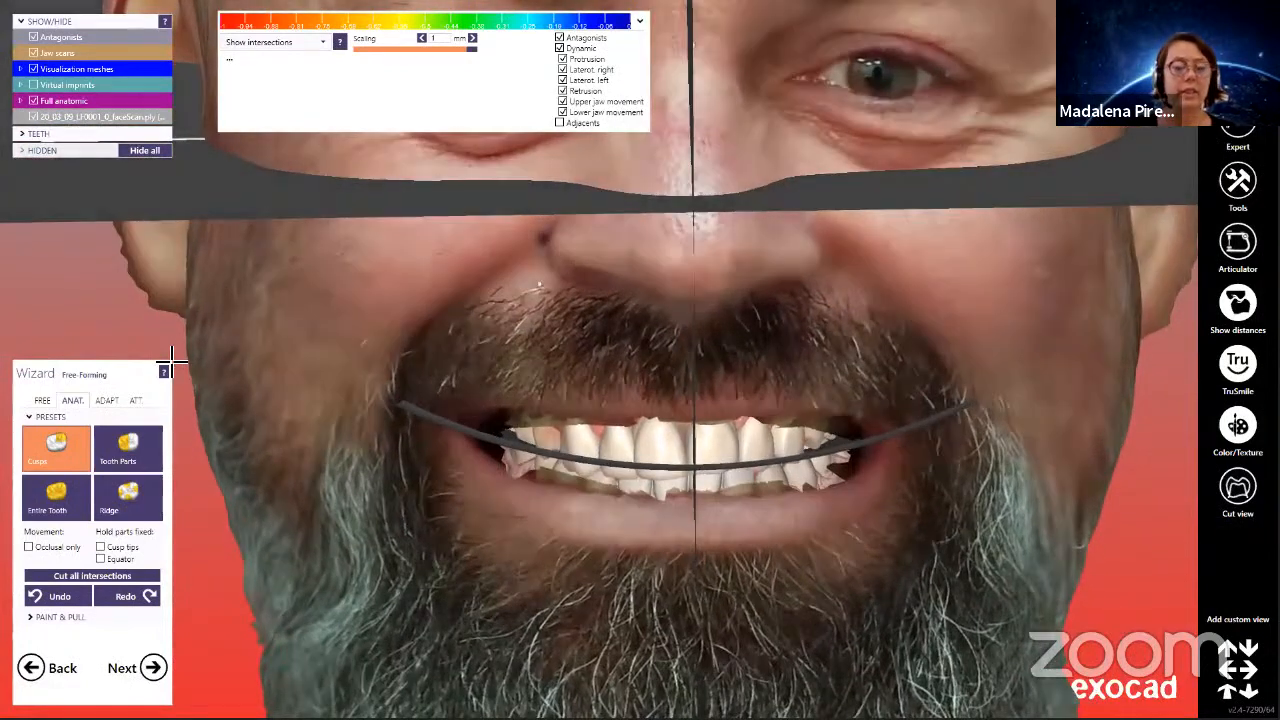
click(33, 68)
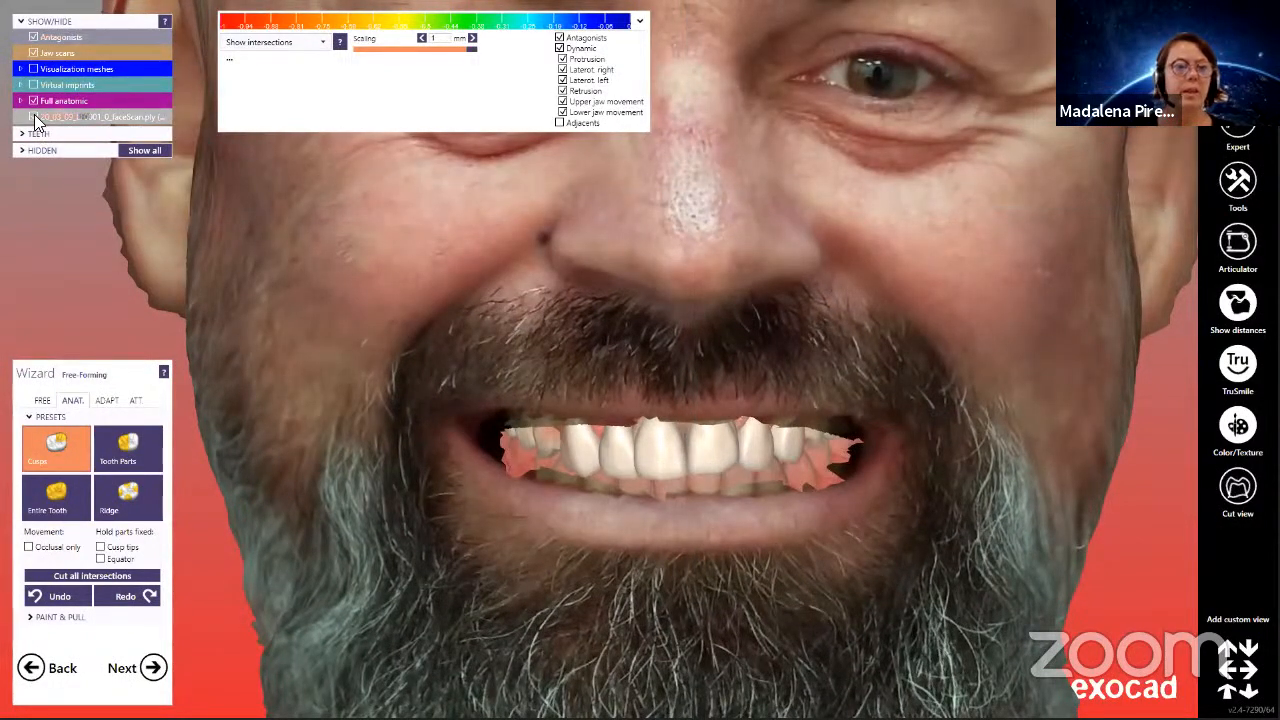
Hide the face scan and the antagonists and view the upper arch with the designed teeth from the occlusal side.
click(33, 117)
right_drag(526, 352, 523, 354)
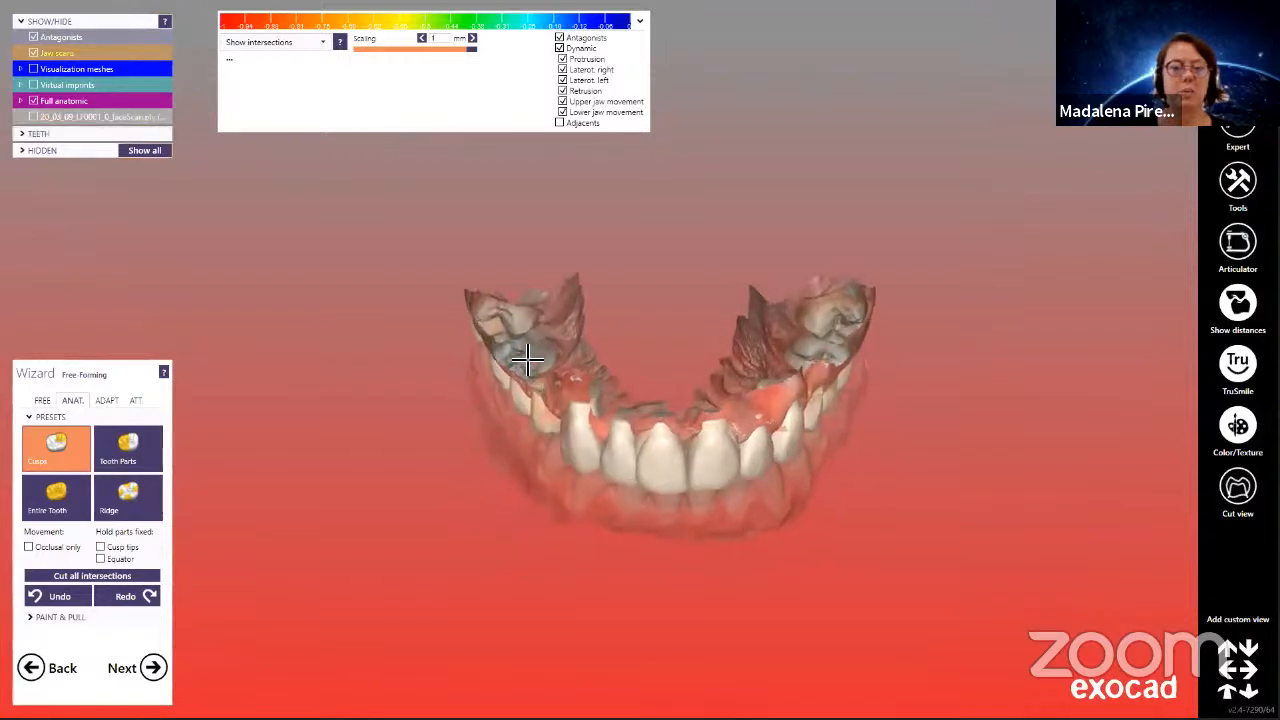
click(33, 37)
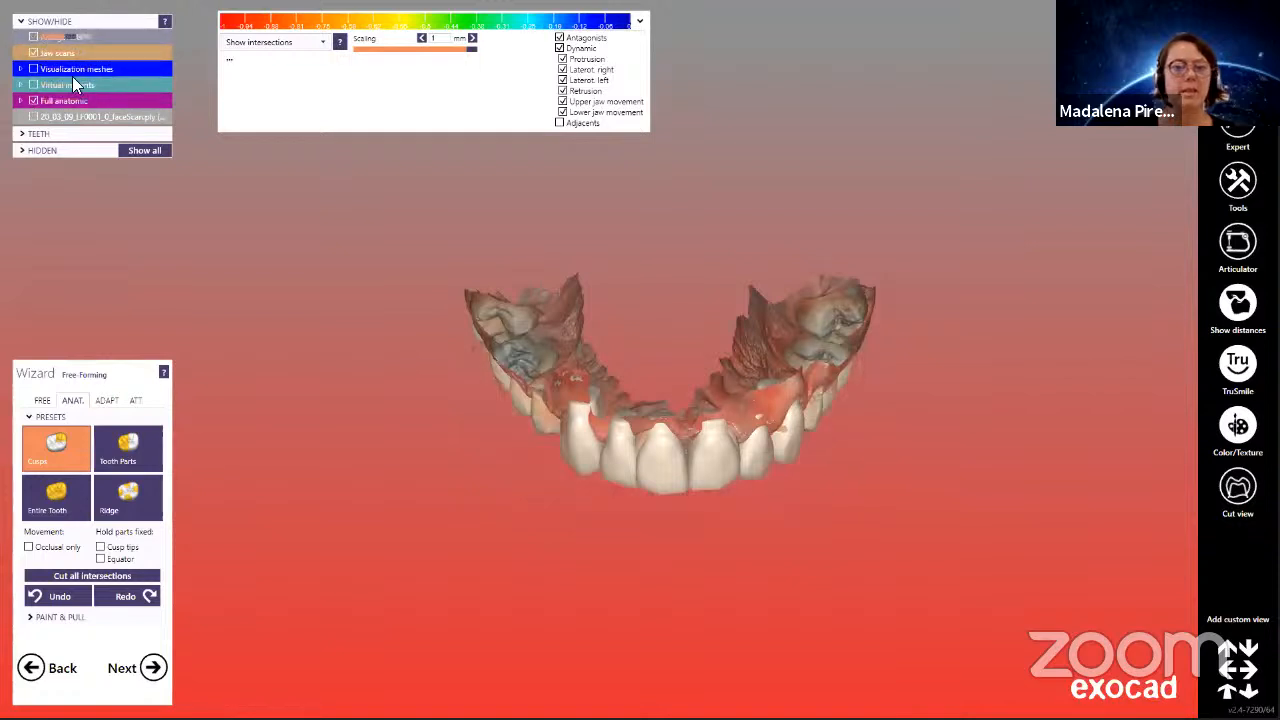
right_drag(656, 572, 640, 411)
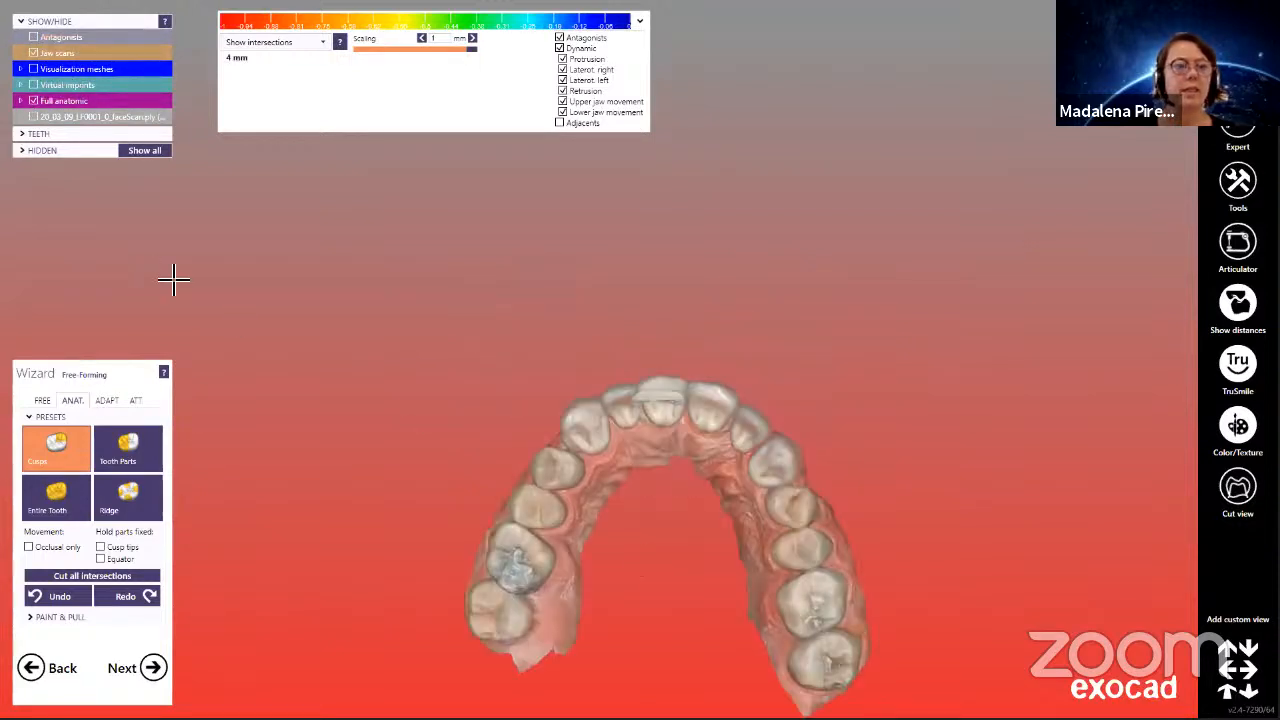
Show only the occlusal plane visualization mesh, make it semi-transparent and examine it against the upper teeth.
click(20, 68)
click(44, 116)
right_drag(695, 412, 528, 595)
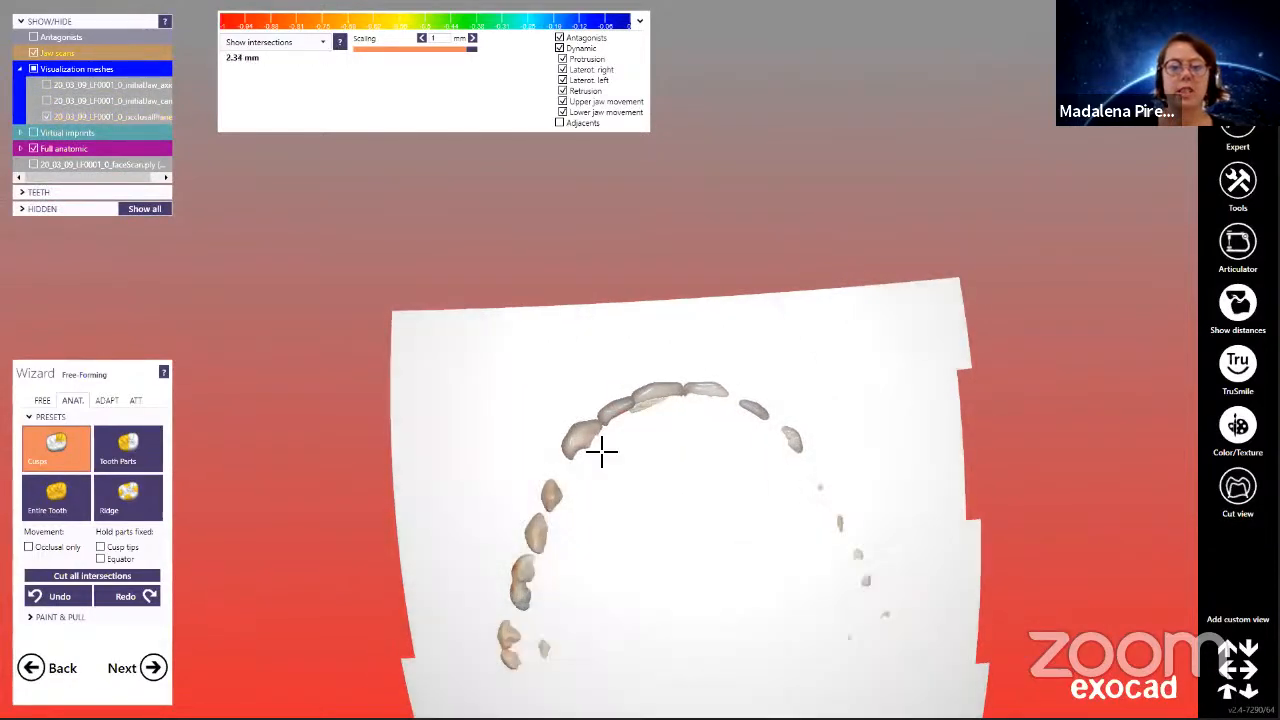
right_drag(748, 462, 742, 475)
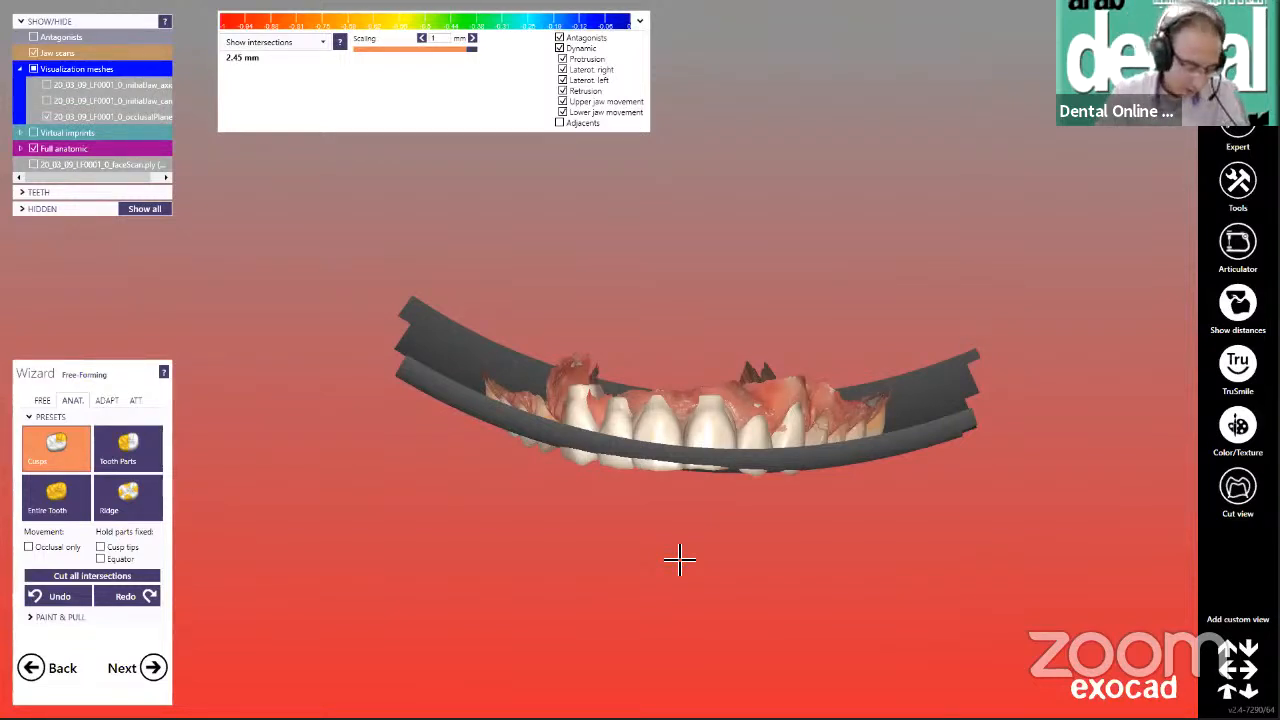
right_drag(669, 551, 673, 548)
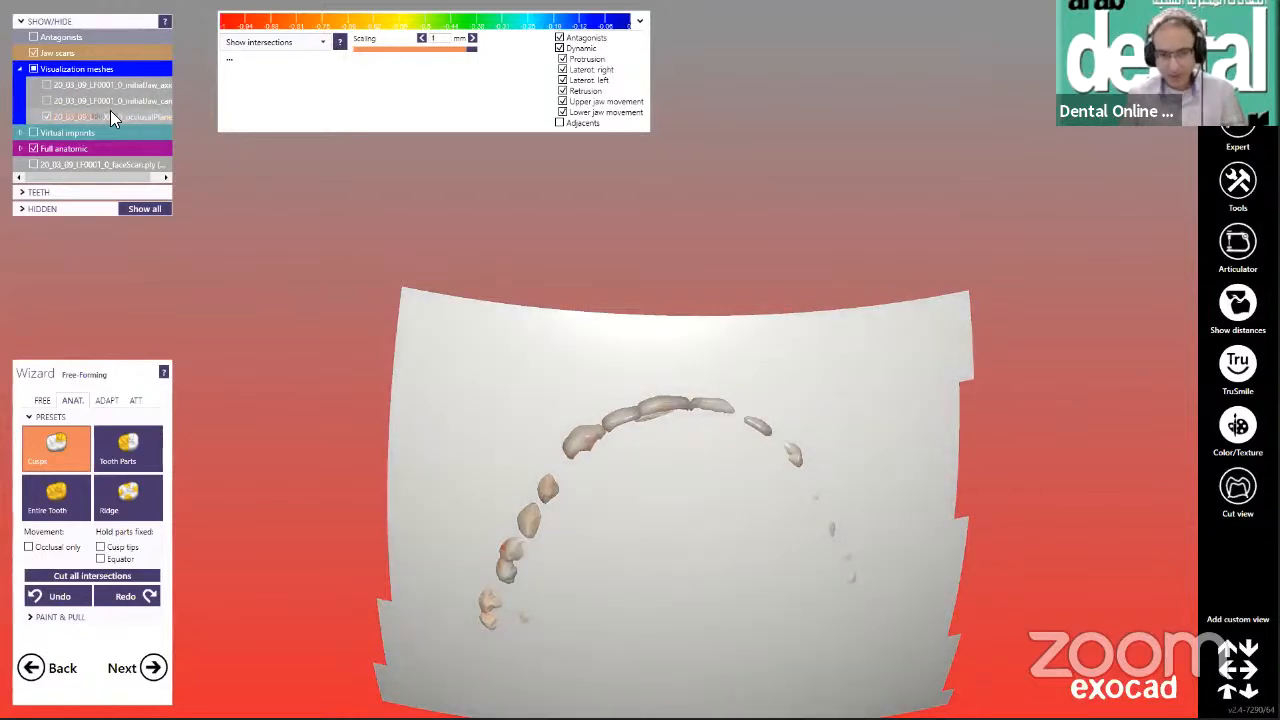
drag(100, 116, 80, 118)
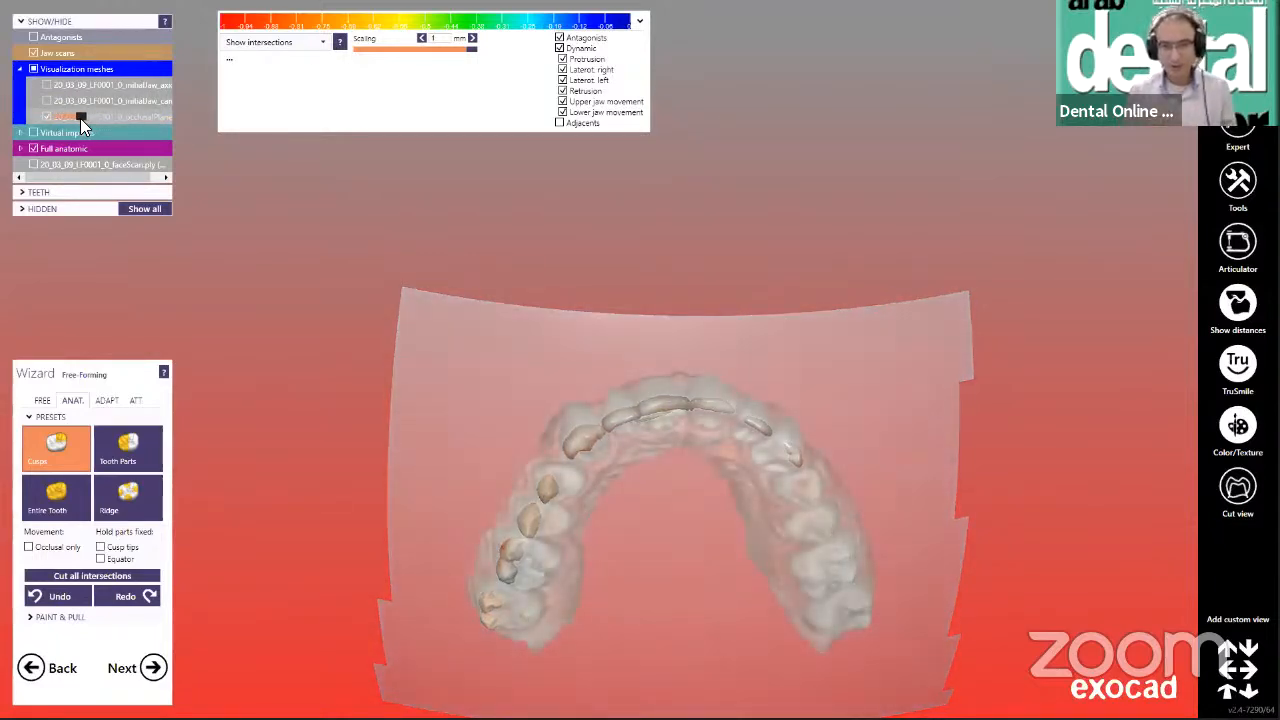
right_drag(790, 392, 1000, 406)
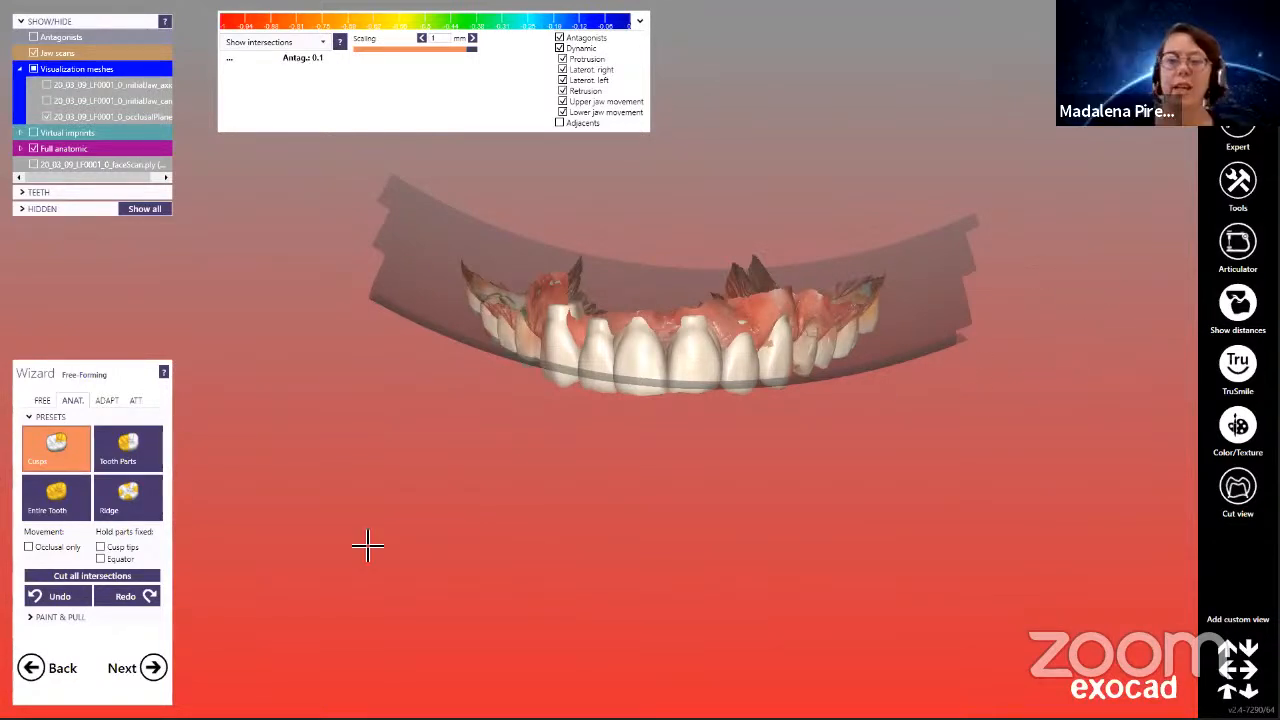
Start the virtual articulator from expert mode and set its type to Type_A_Adjustable.
click(1238, 129)
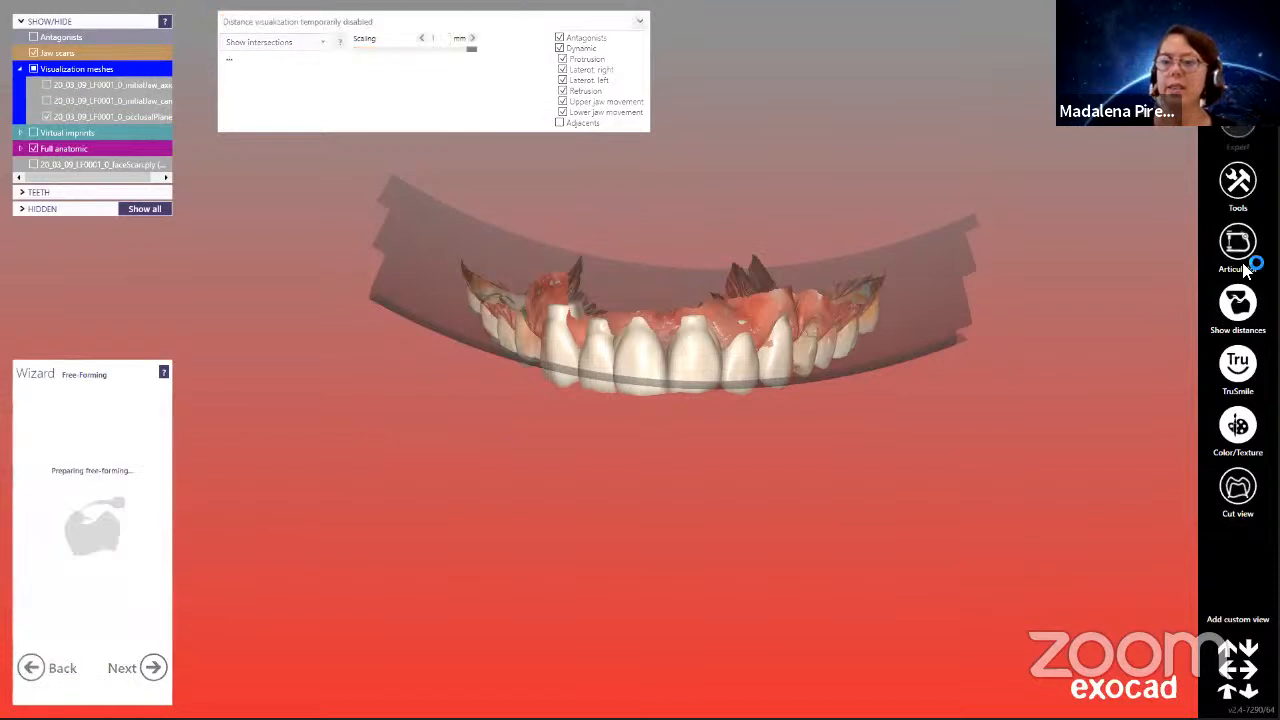
click(1238, 182)
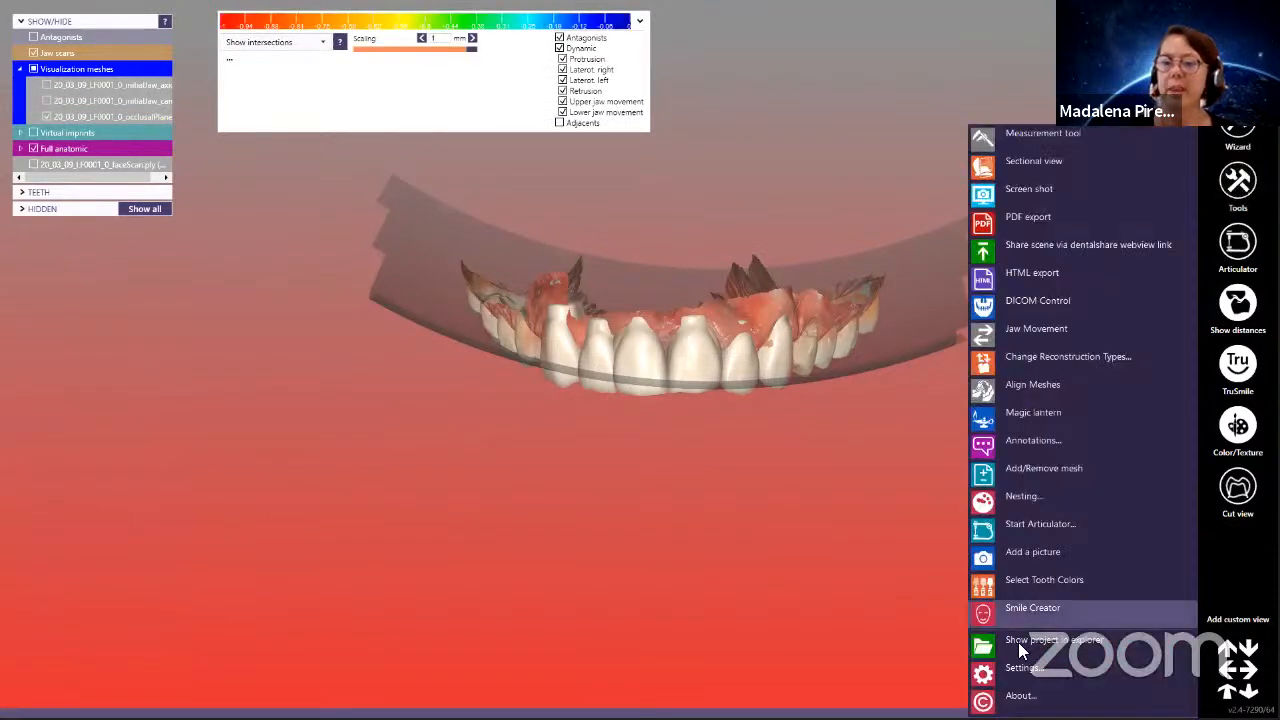
click(1036, 530)
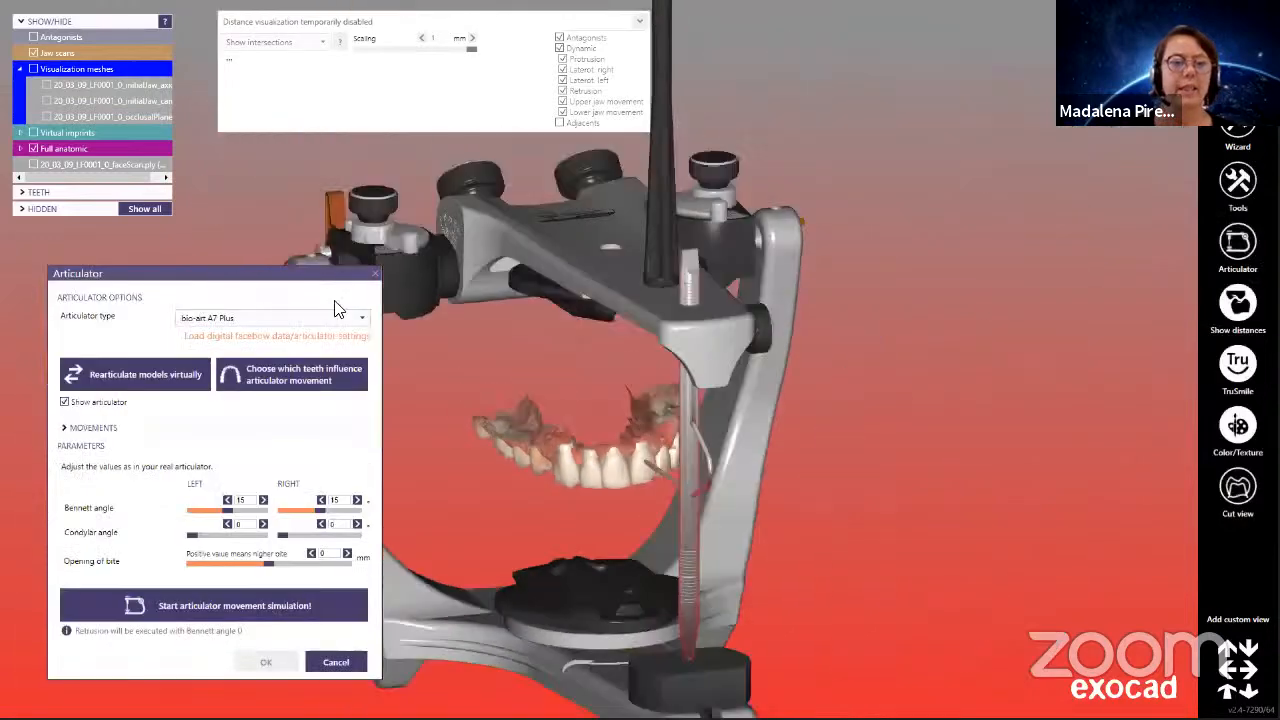
click(362, 318)
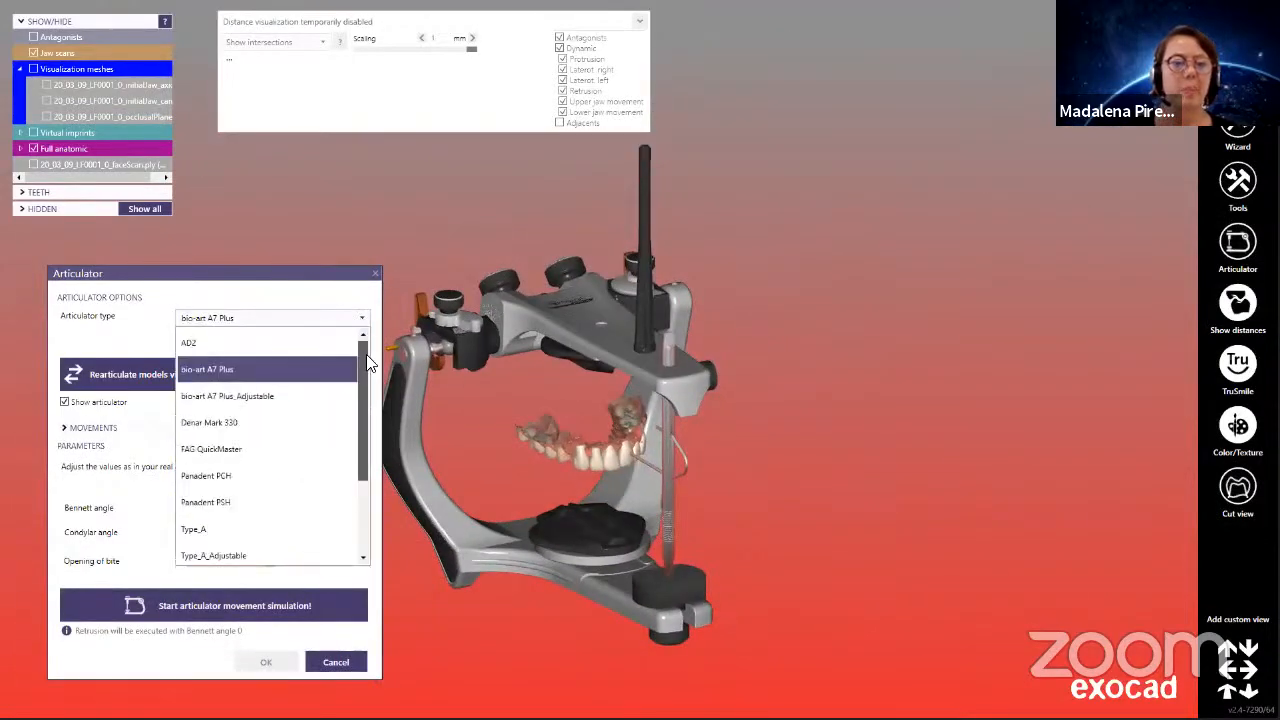
drag(362, 376, 364, 404)
scroll(240, 530, down, 1)
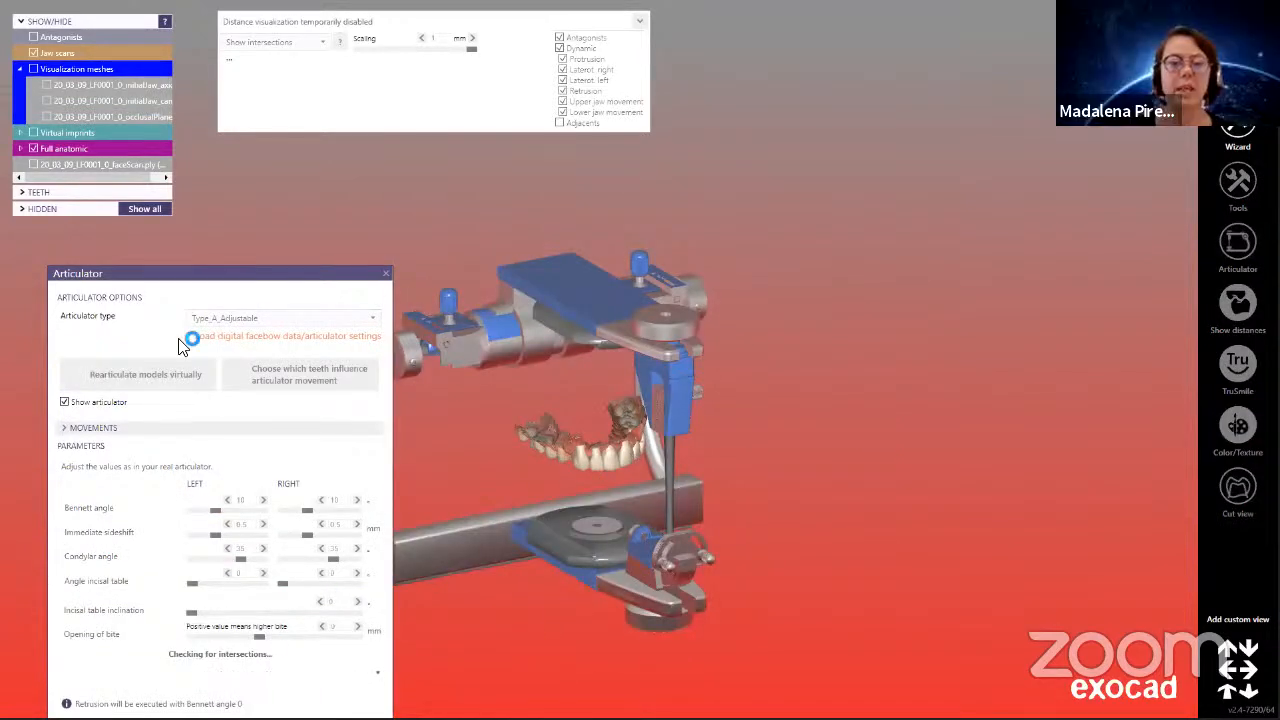
Show the initial jaw axis visualization mesh together with the articulator.
click(46, 86)
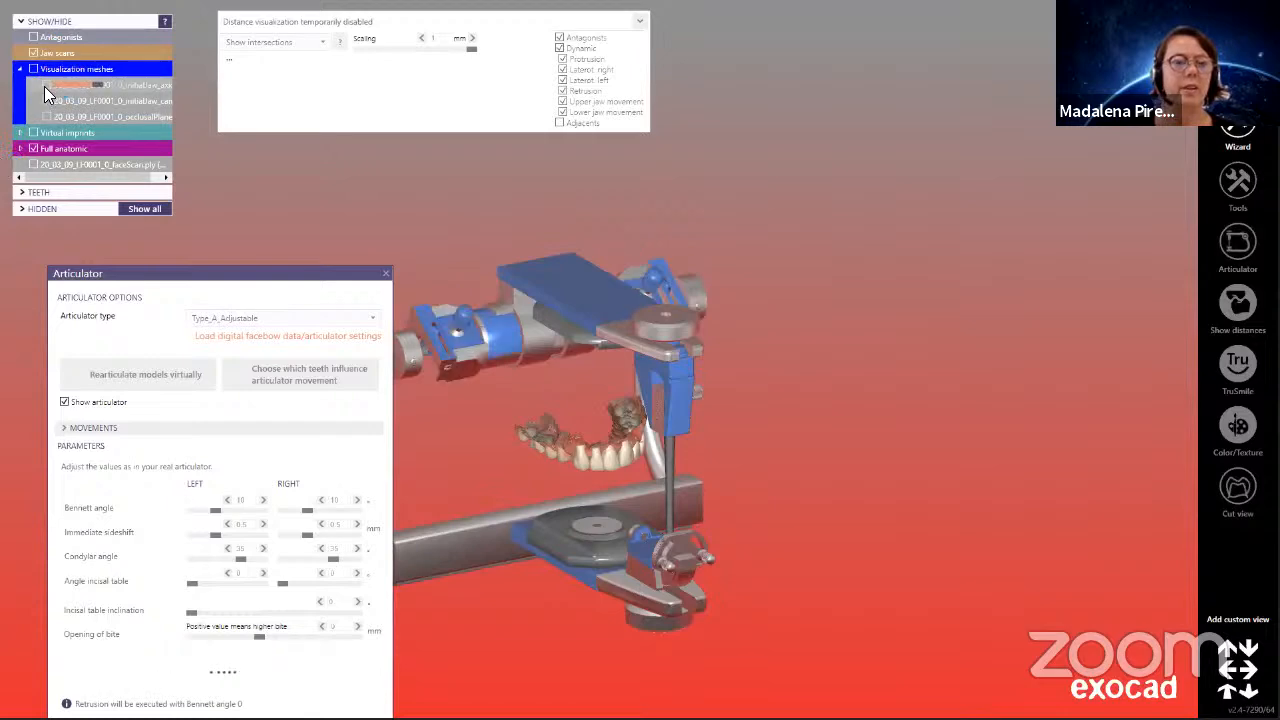